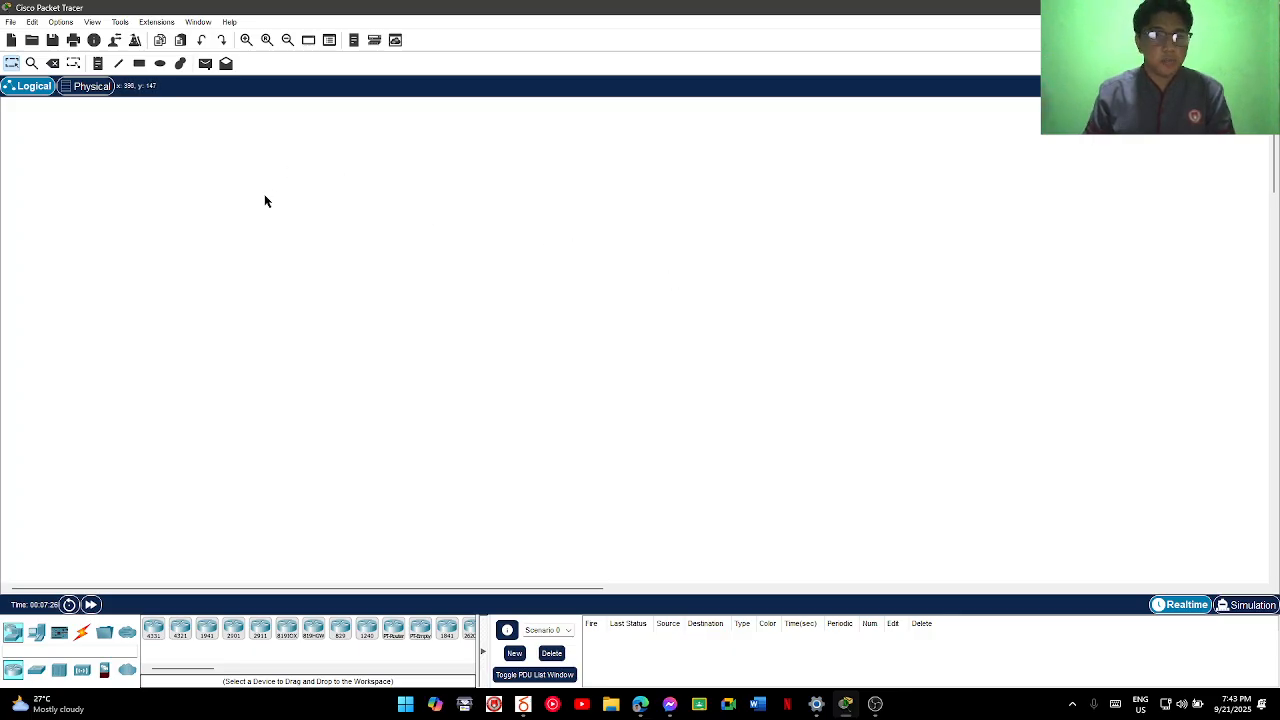
Add a note reading "Video Demonstration of VLAN with Access Port" followed by the presenter's name in parentheses, and shift it slightly toward the workspace centre
click(99, 63)
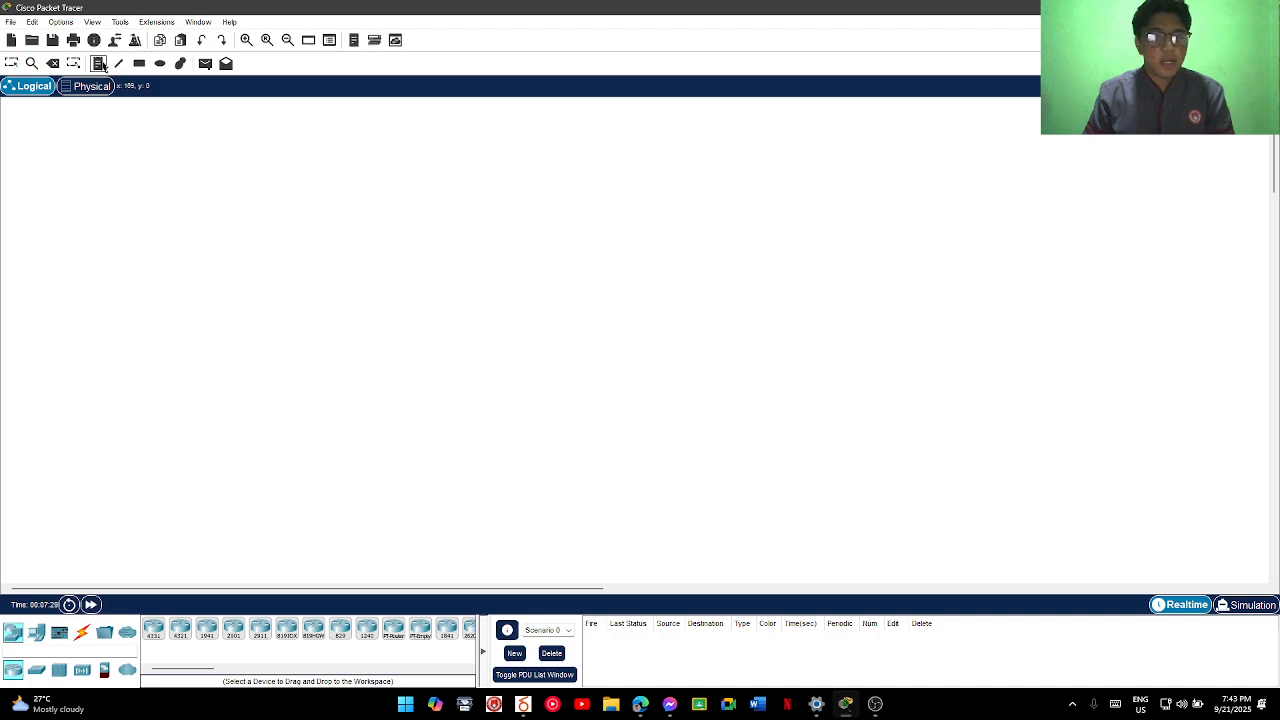
click(1057, 176)
text(VLA)
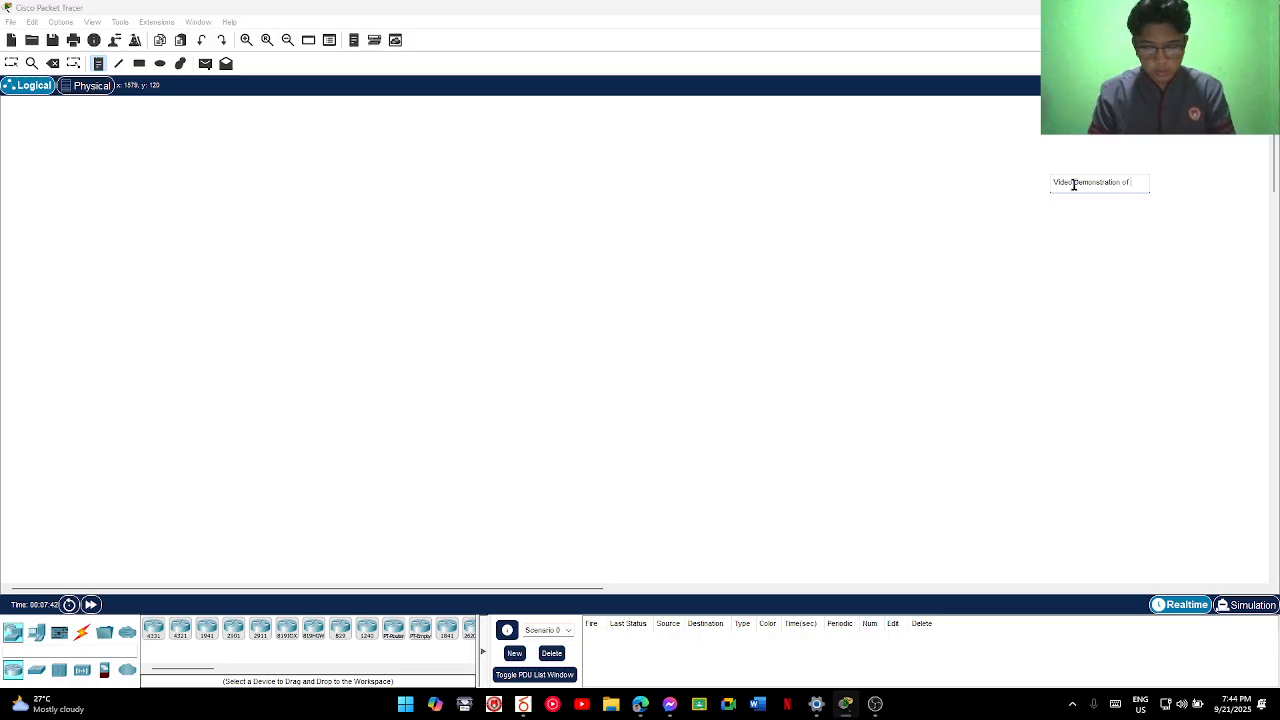
text(AN with Access Po)
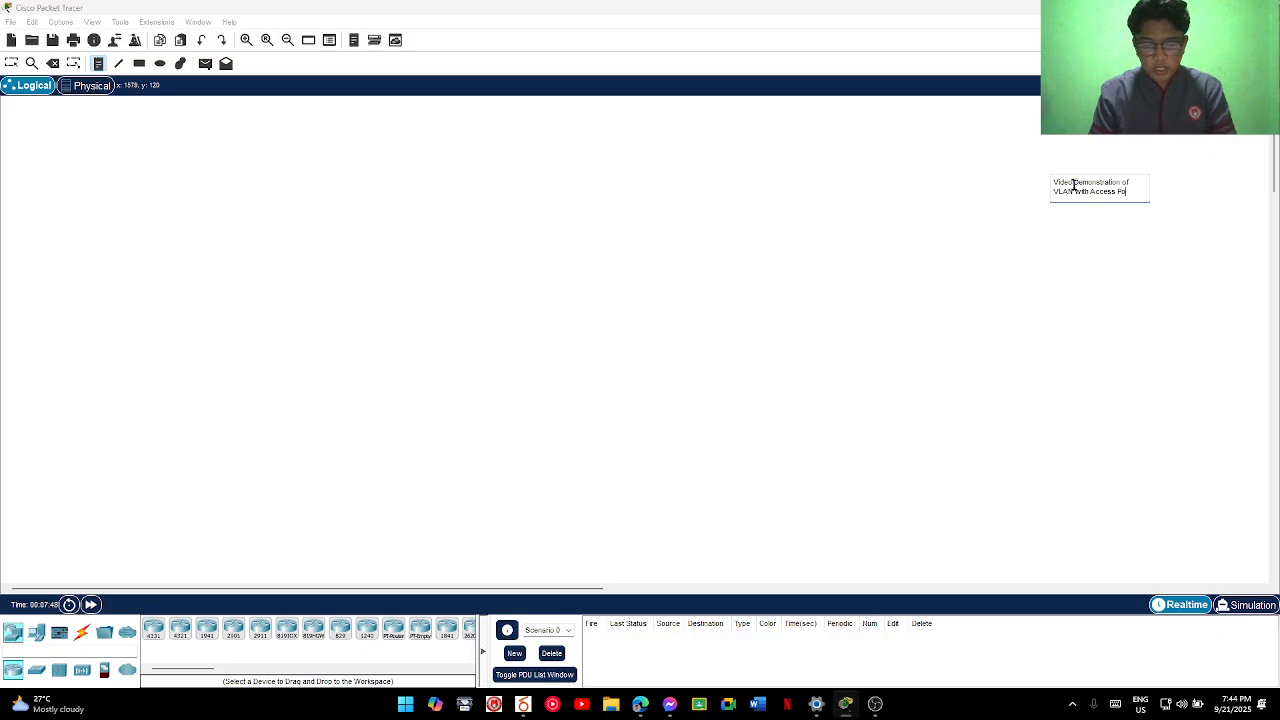
text(rt ()
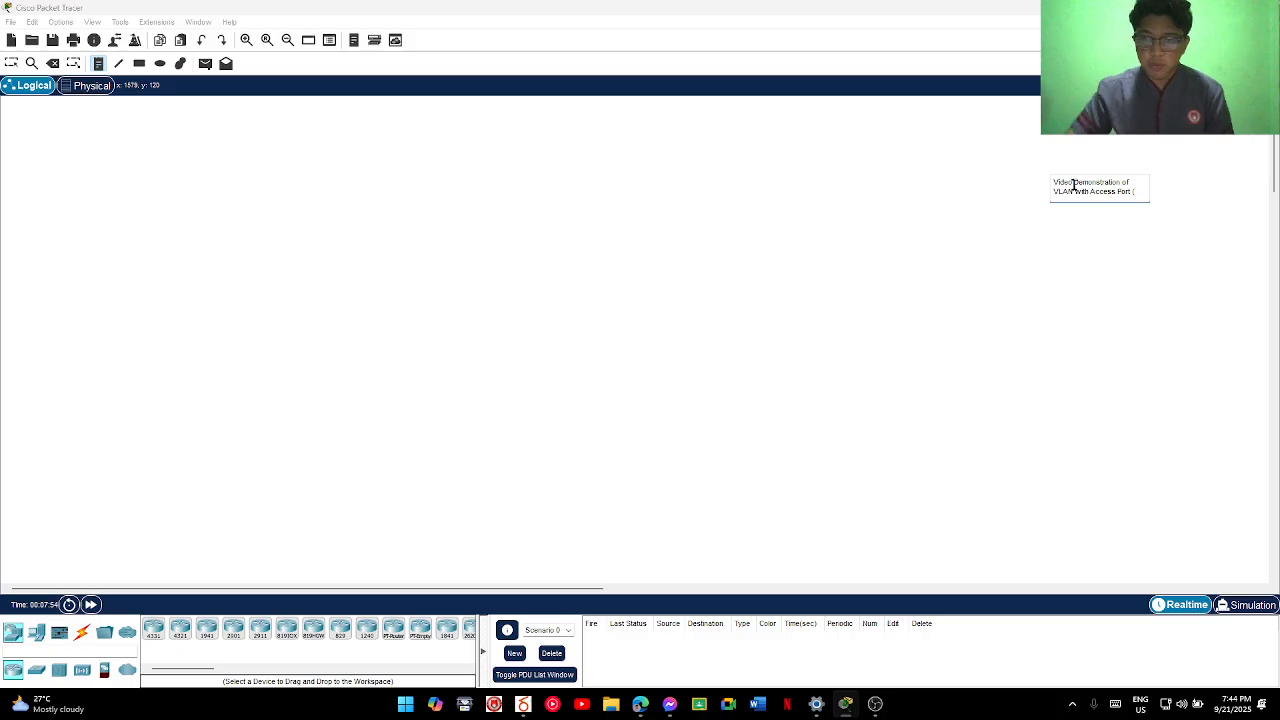
text(Garcia)
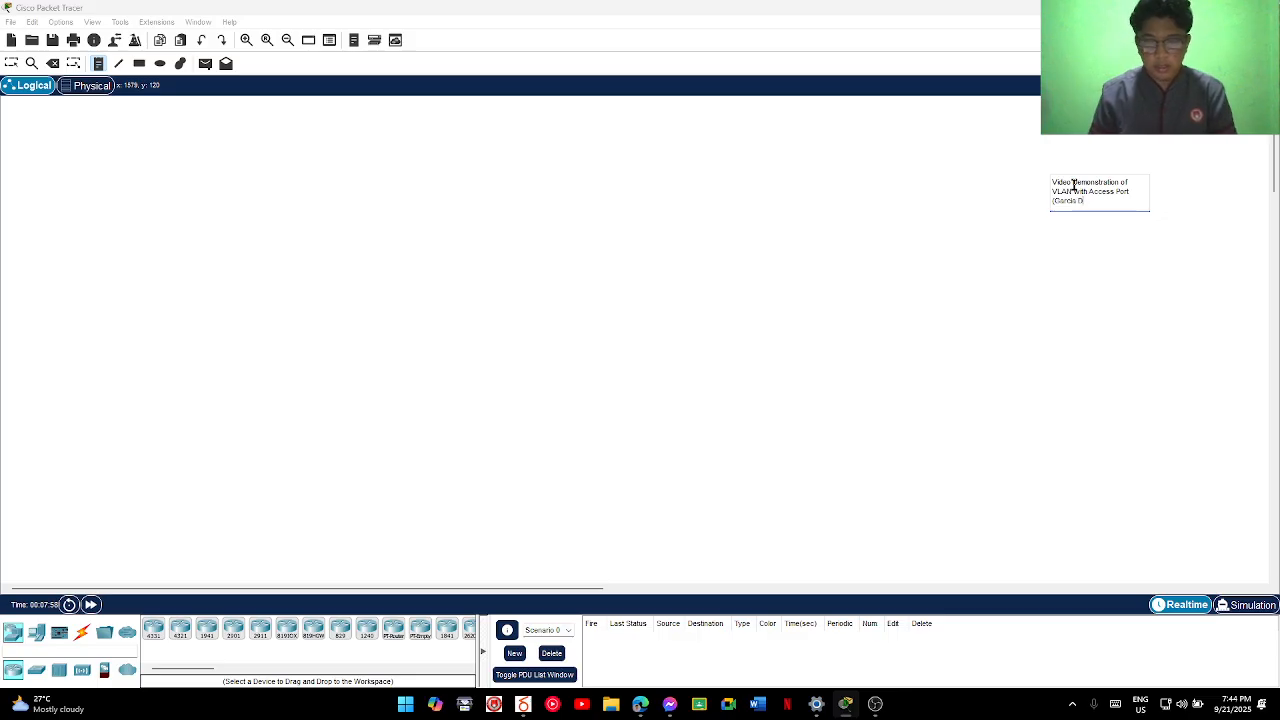
text( D)
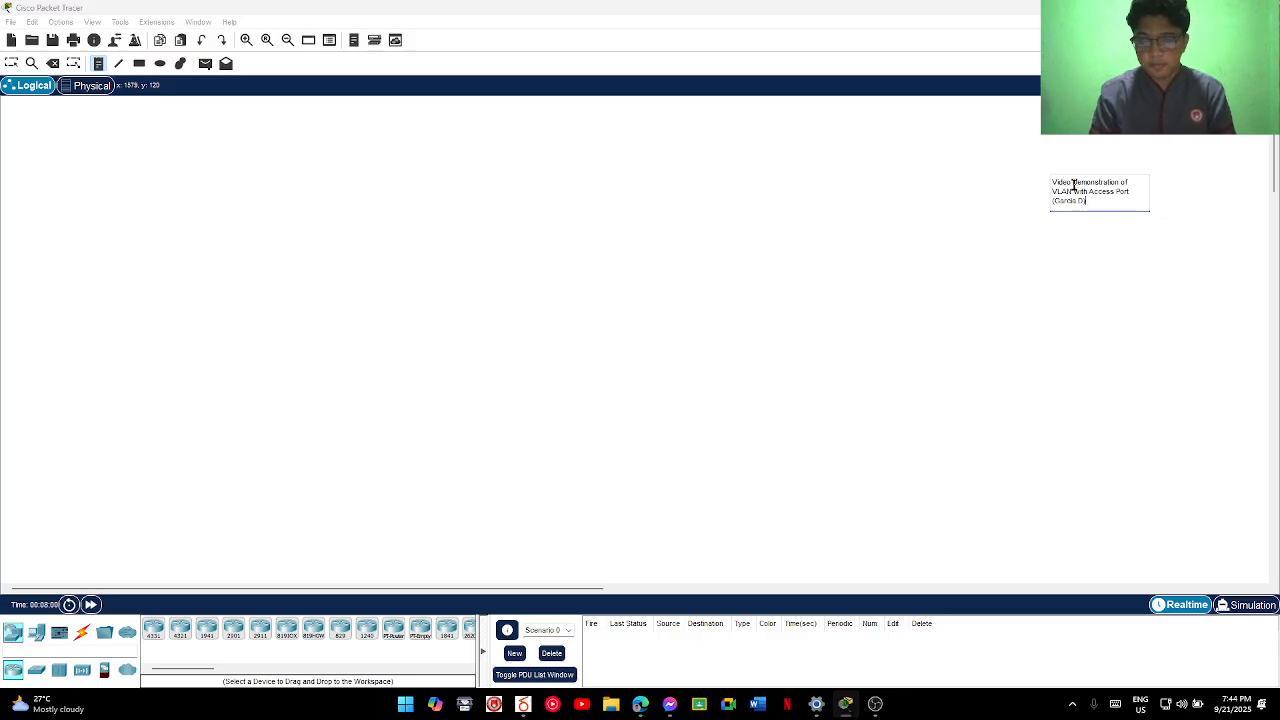
text())
click(1107, 254)
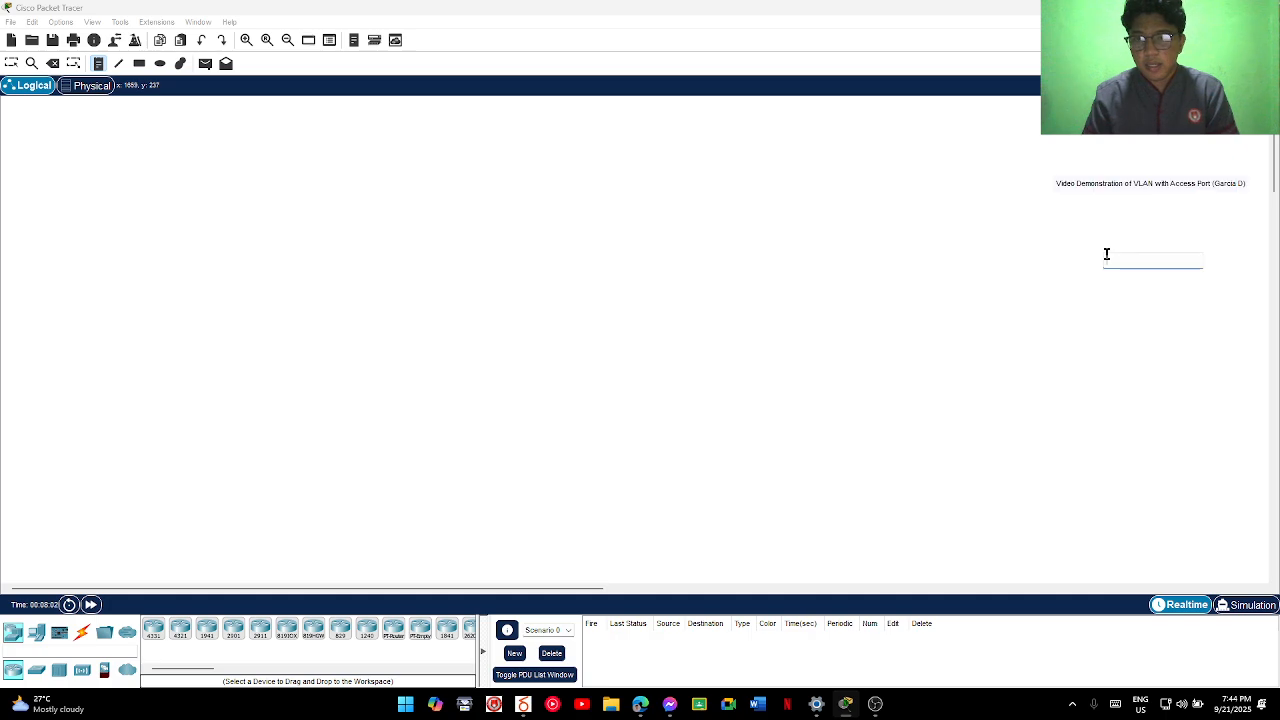
key(Escape)
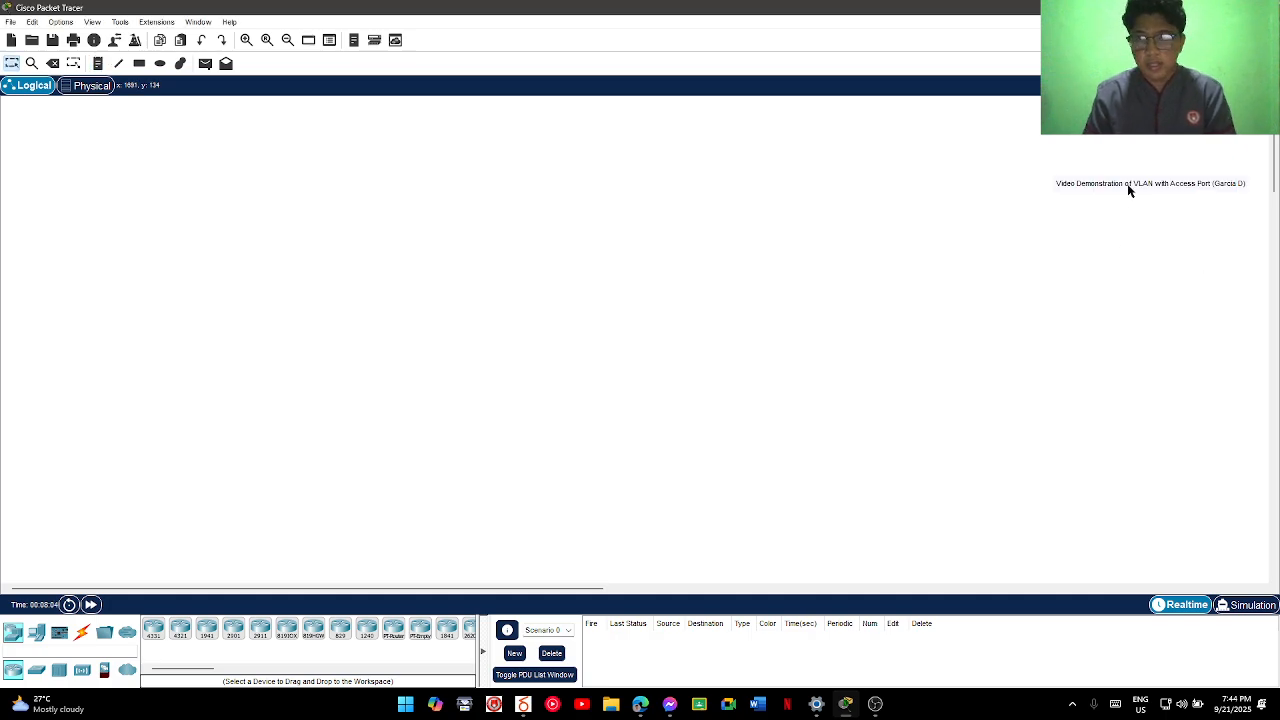
drag(1128, 190, 1096, 181)
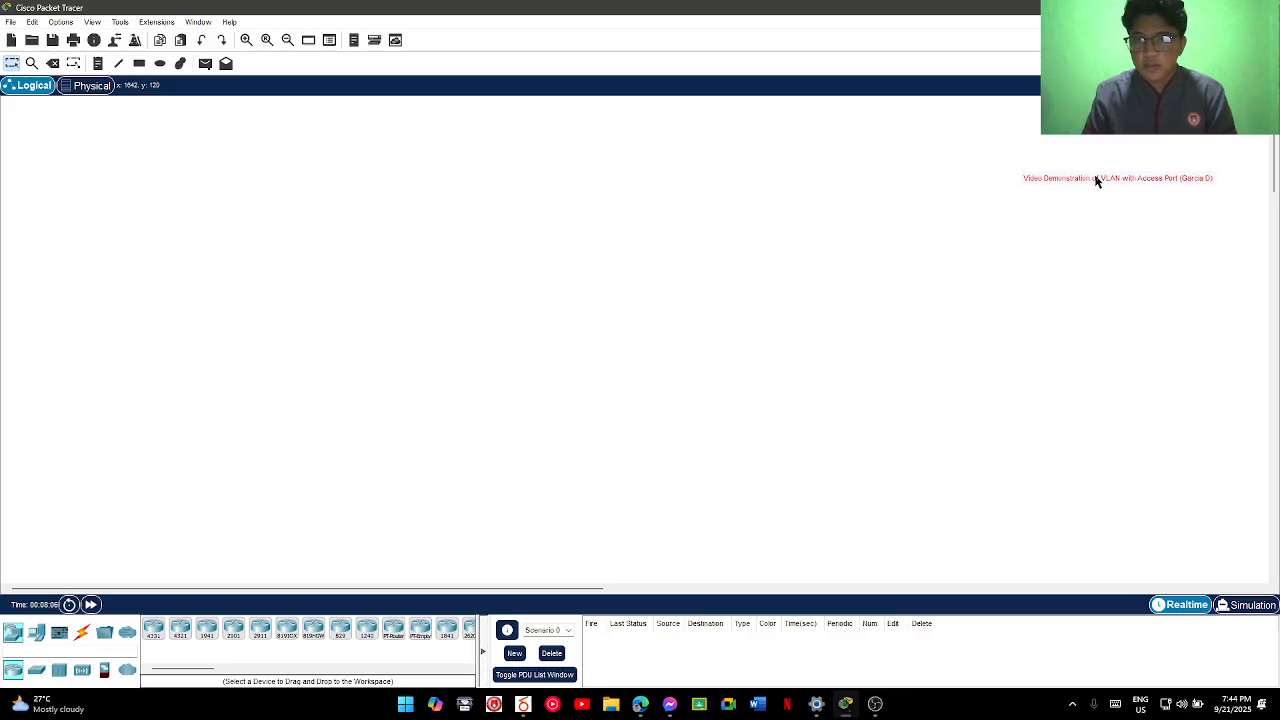
click(760, 225)
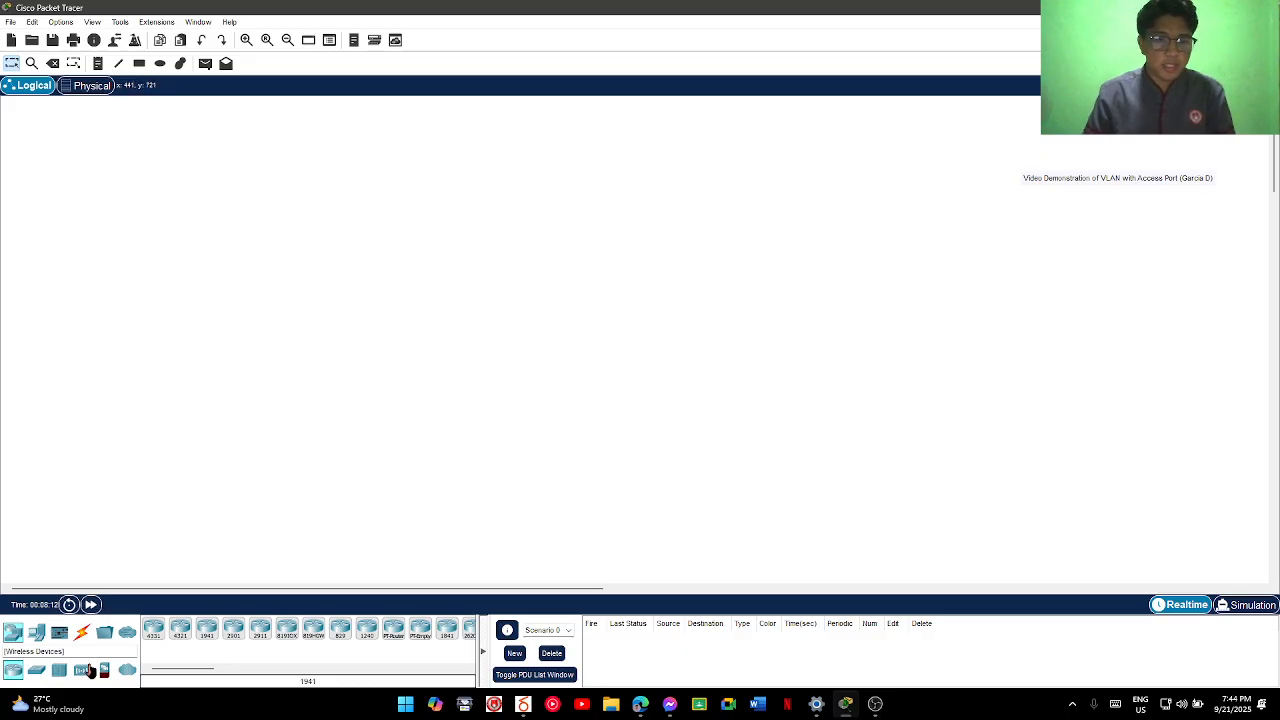
Place two 2950T-24 switches side by side in the workspace, well apart from each other
click(36, 673)
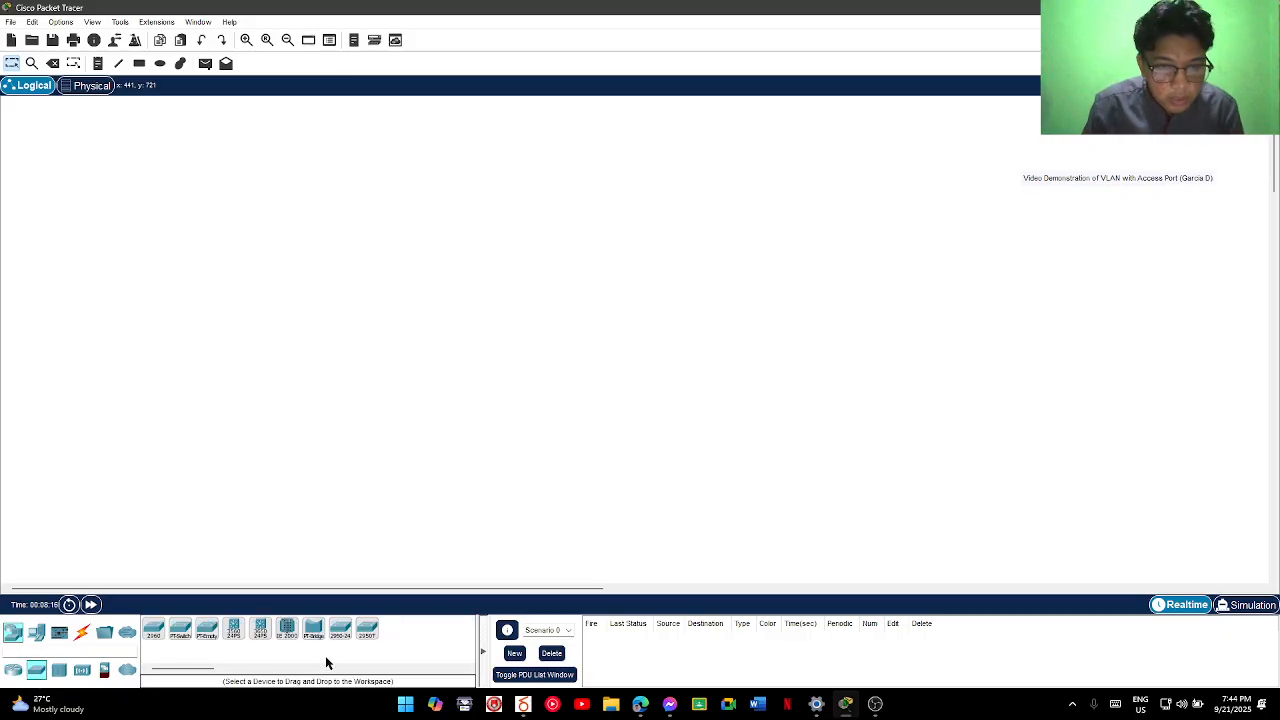
click(369, 636)
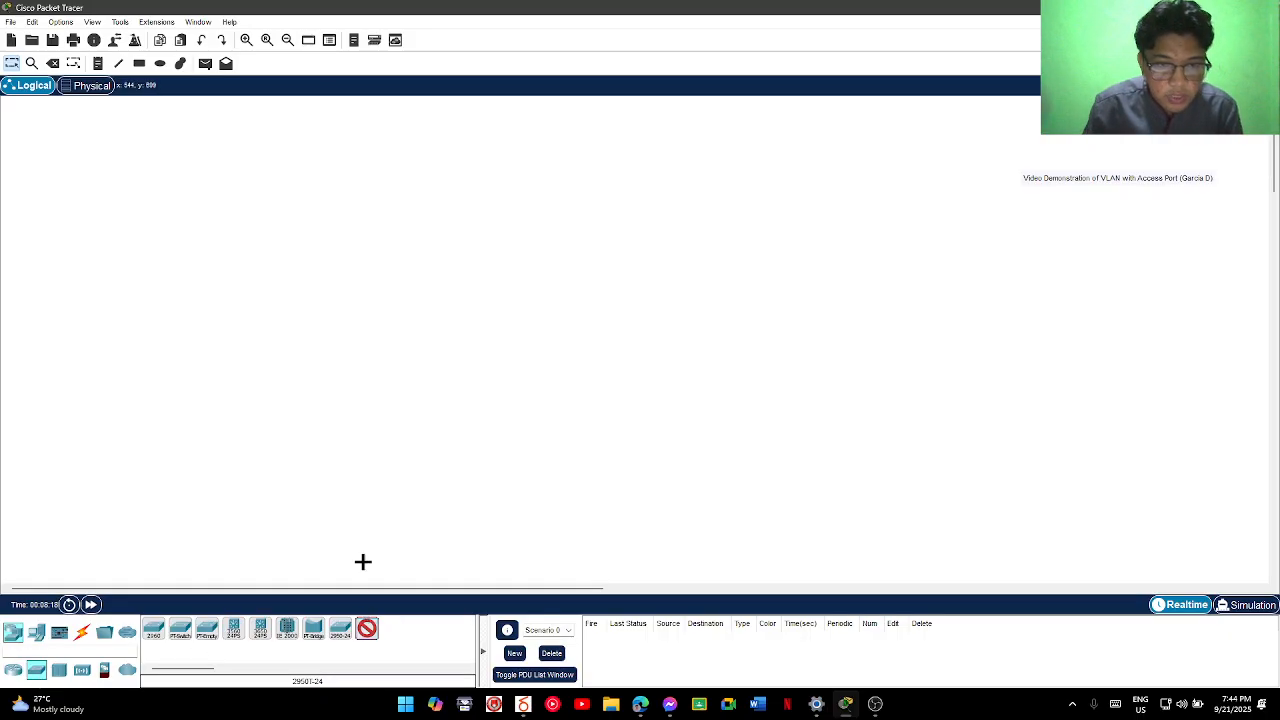
click(375, 311)
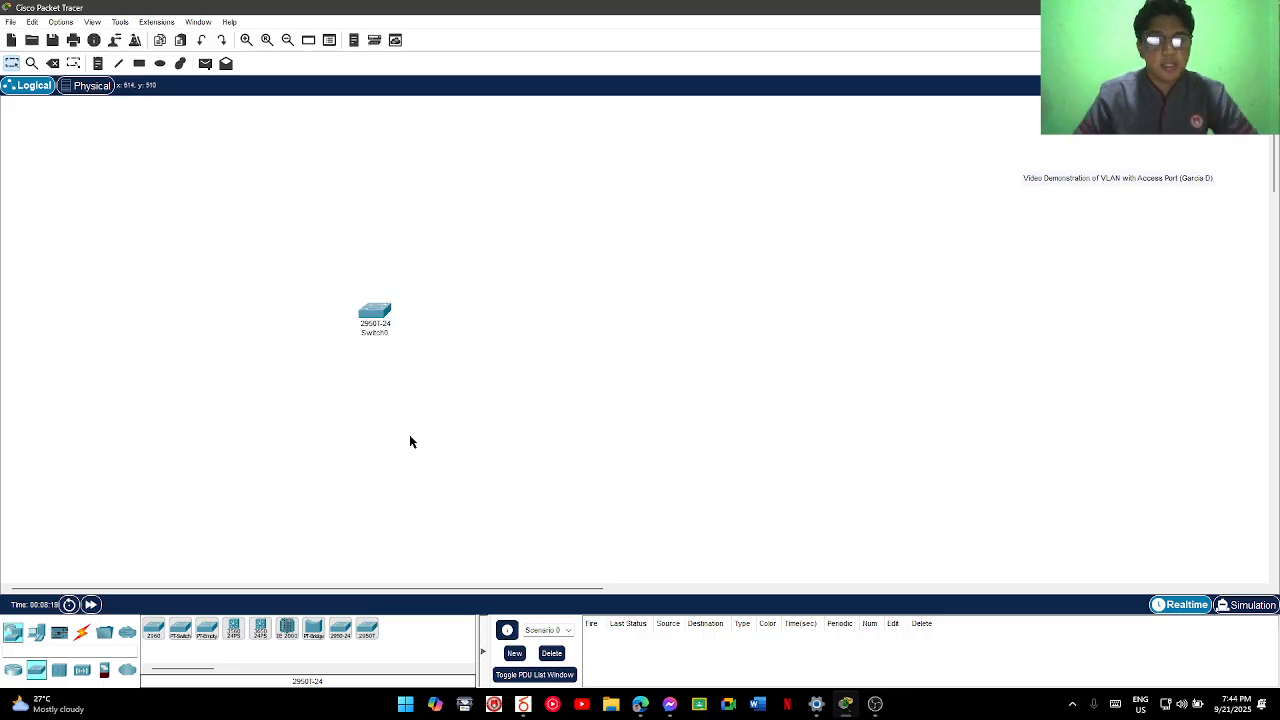
click(368, 629)
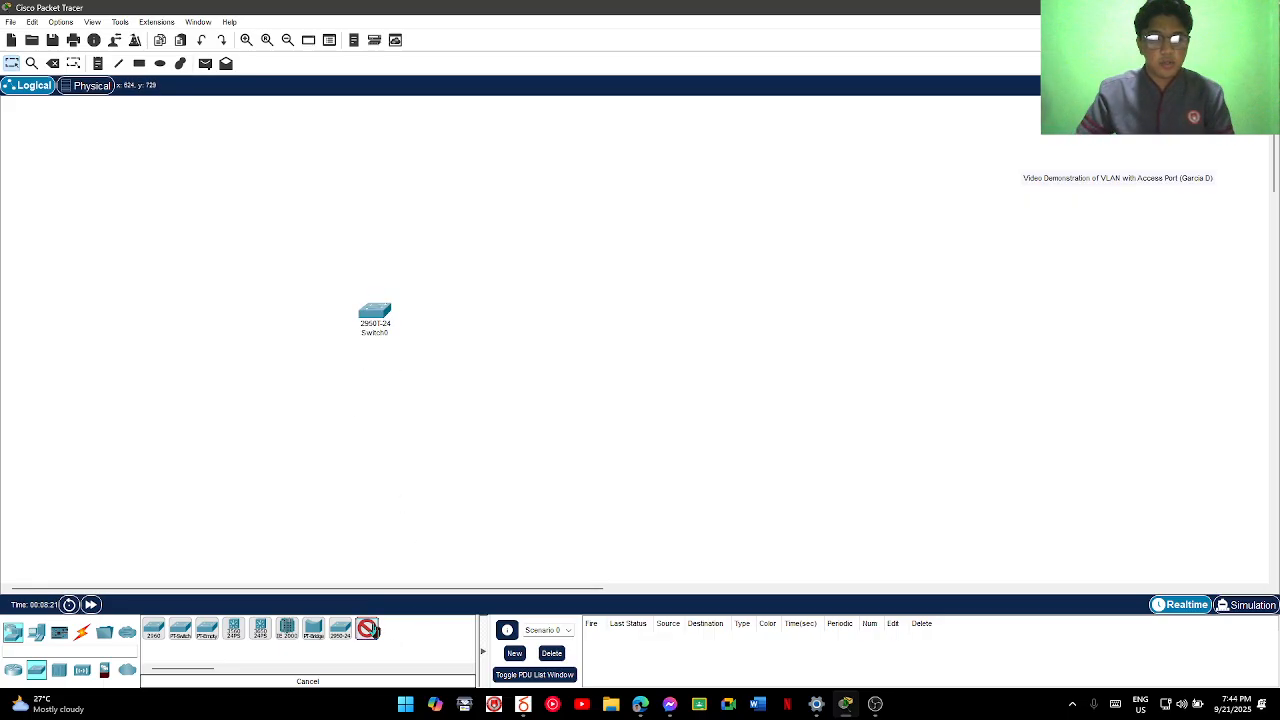
click(658, 315)
drag(660, 313, 666, 320)
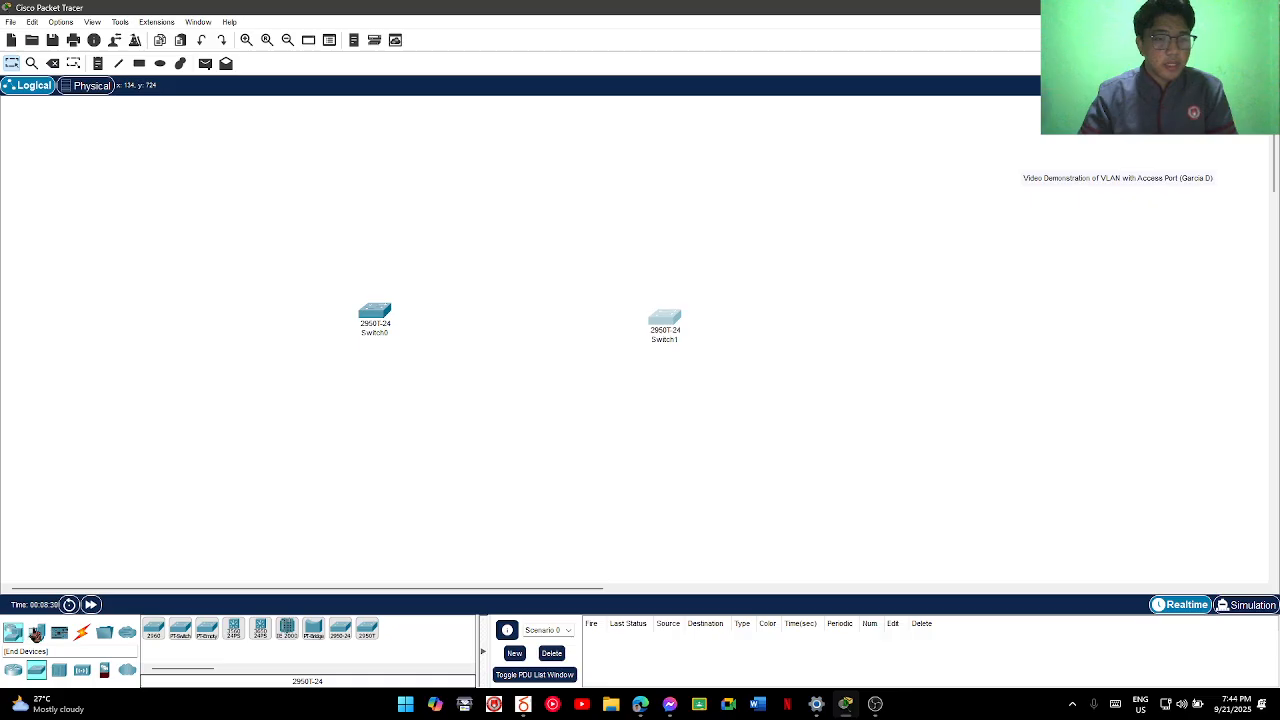
Place three PCs in a row above and to the left of Switch0
click(36, 632)
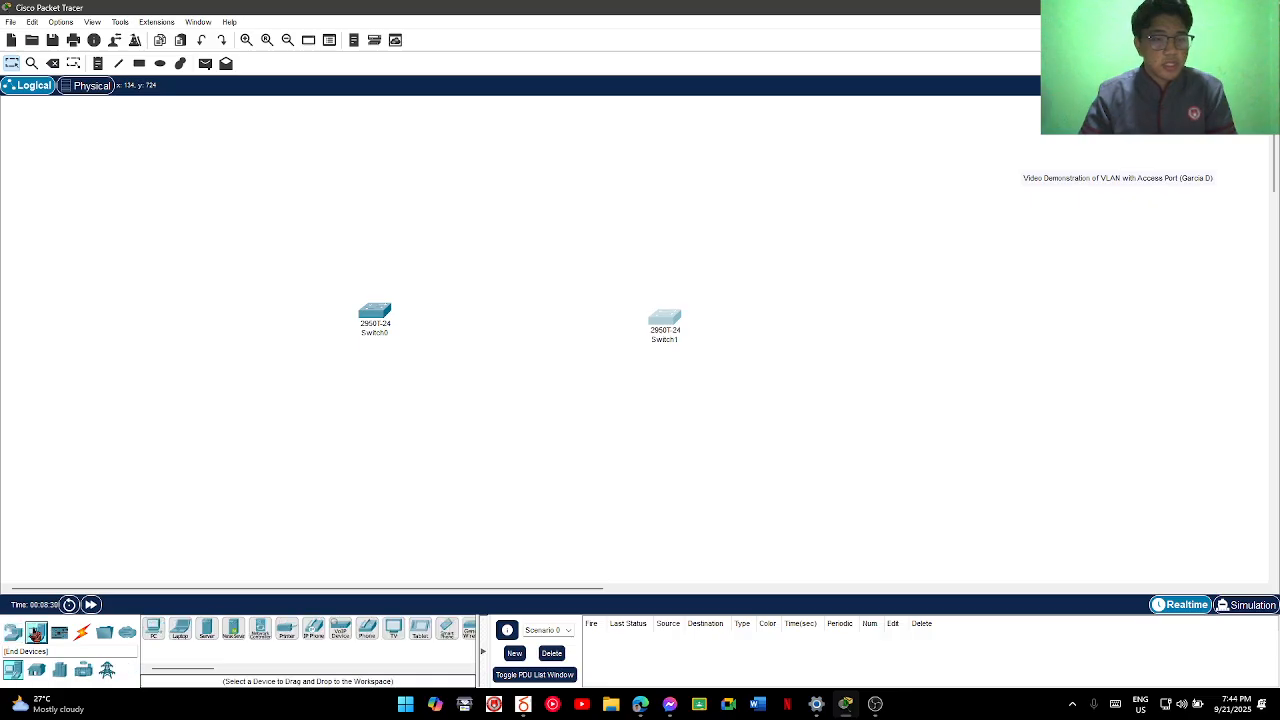
click(153, 628)
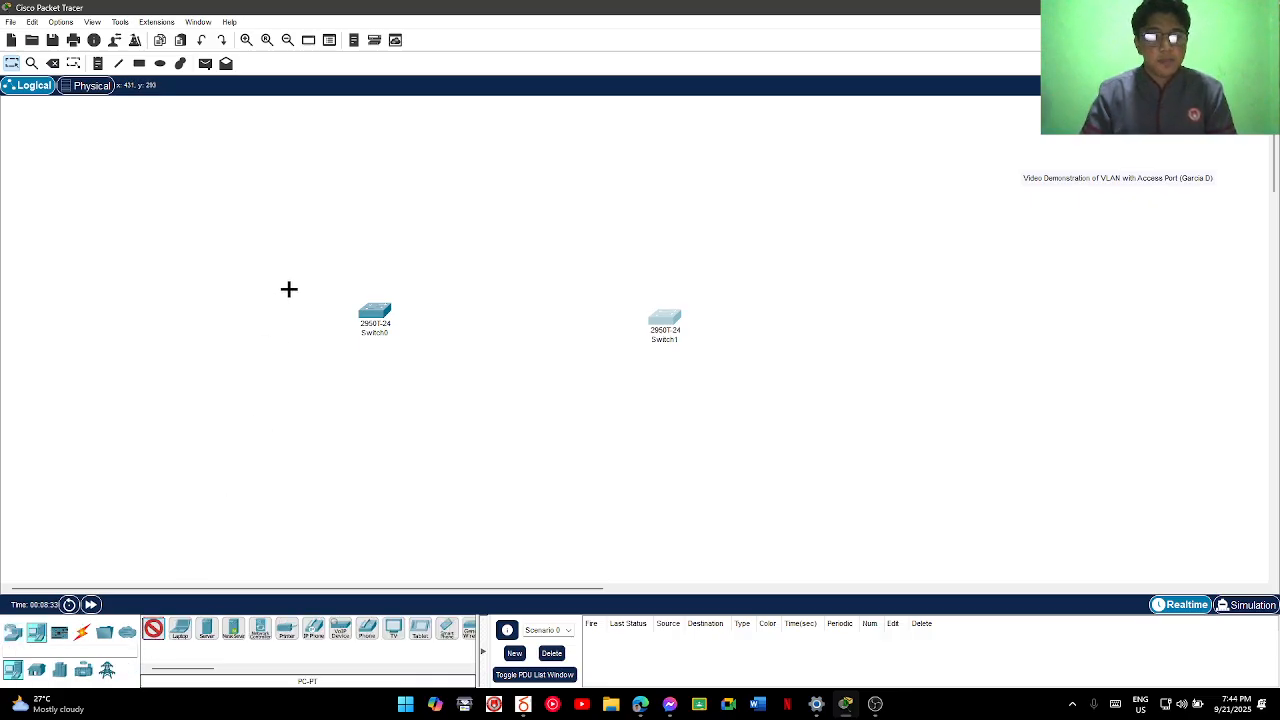
click(376, 190)
click(153, 628)
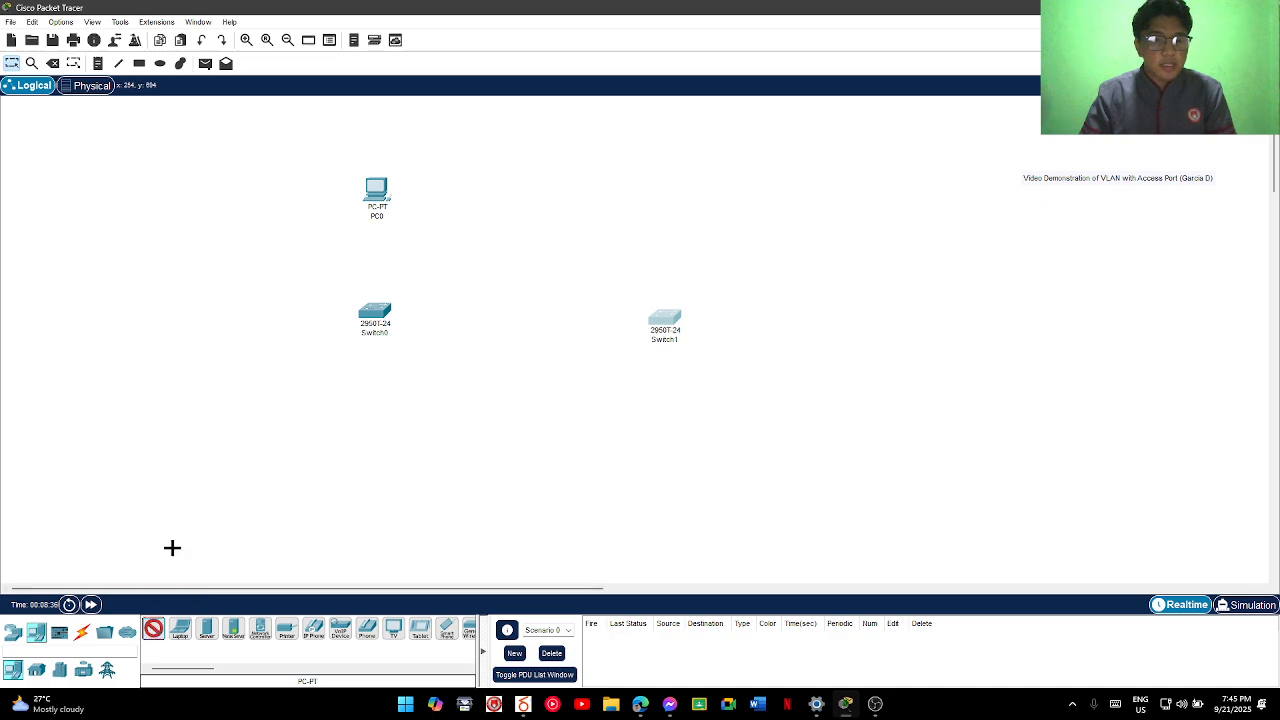
click(328, 200)
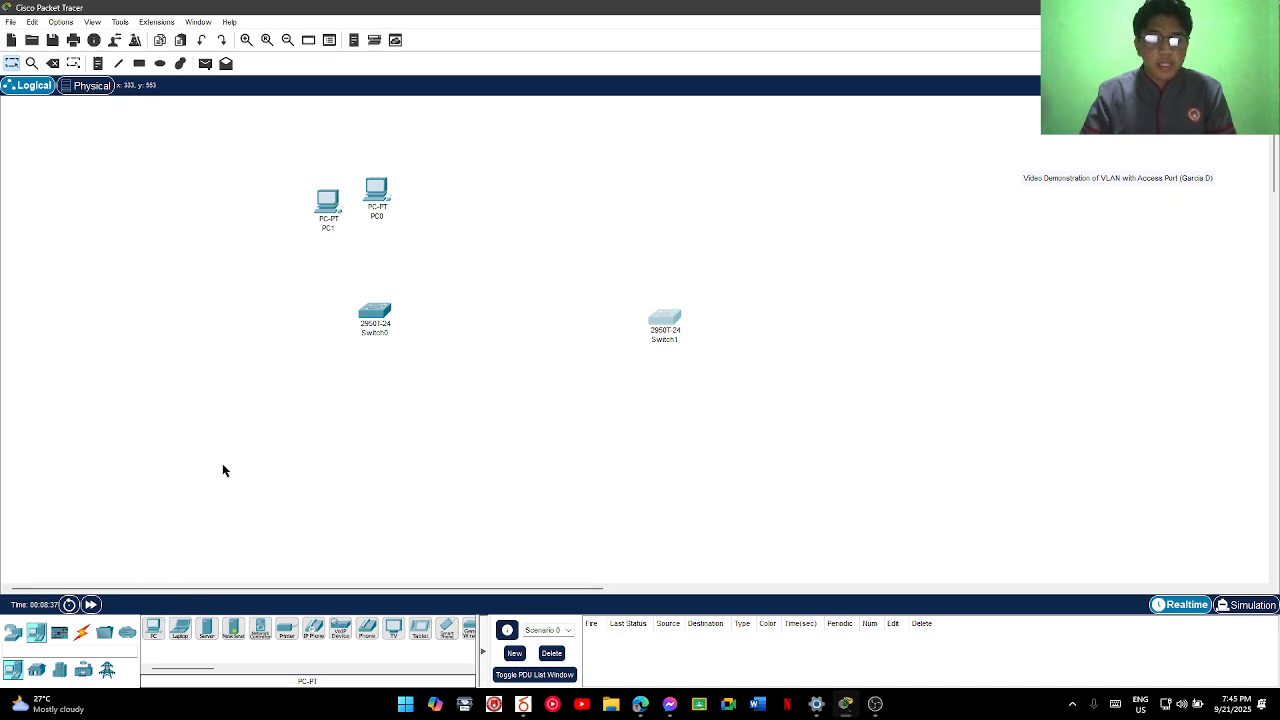
click(153, 630)
click(286, 226)
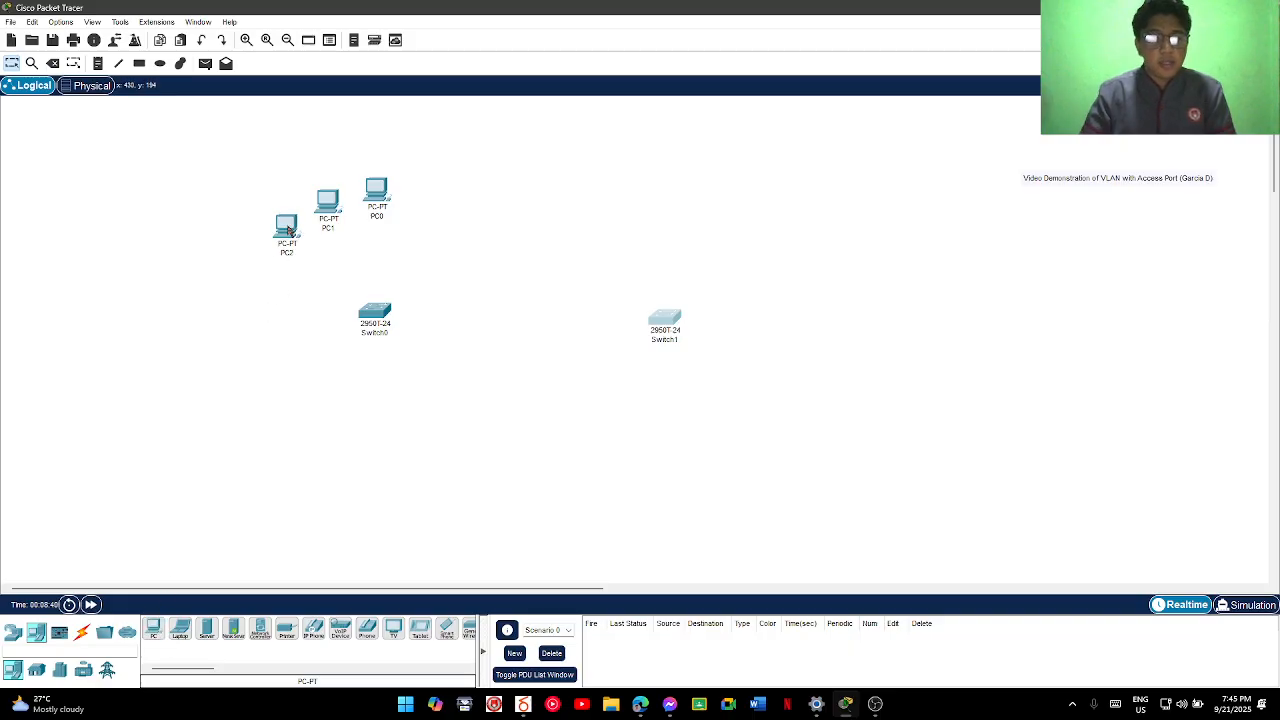
Rearrange PC0, PC1 and PC2 into a compact arc centred above Switch0
drag(373, 193, 396, 181)
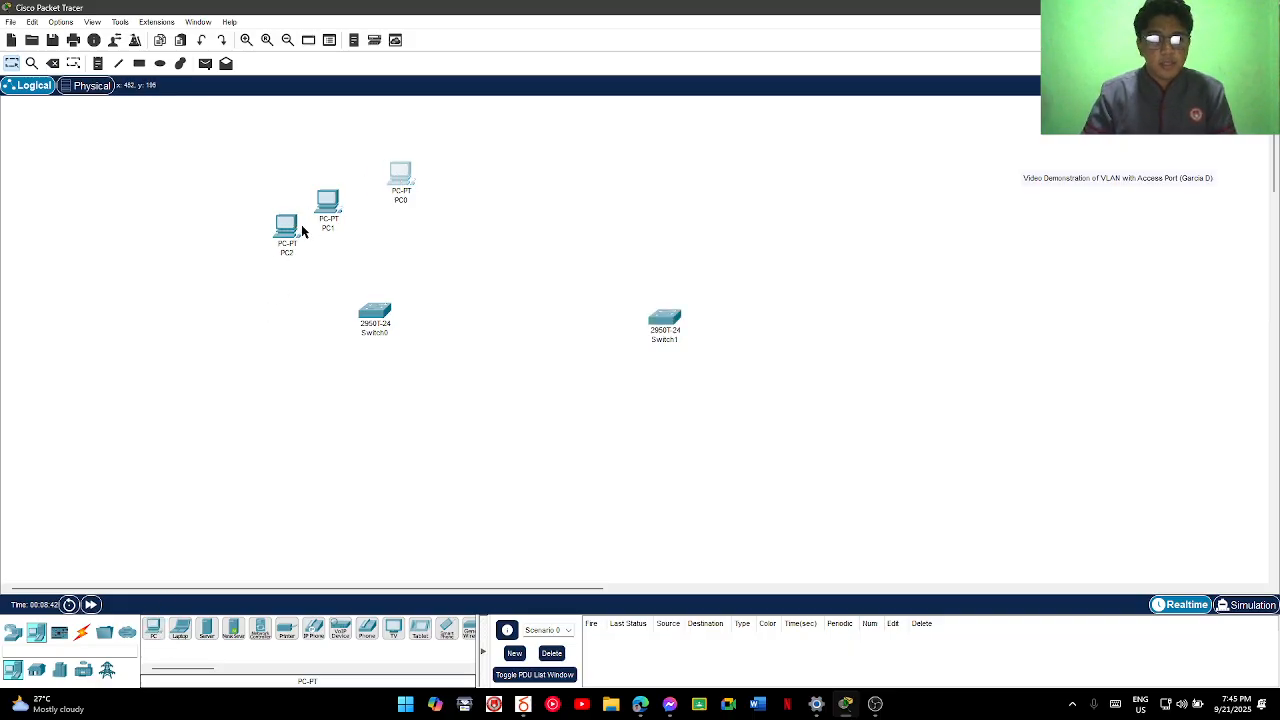
drag(322, 214, 359, 167)
drag(286, 225, 320, 192)
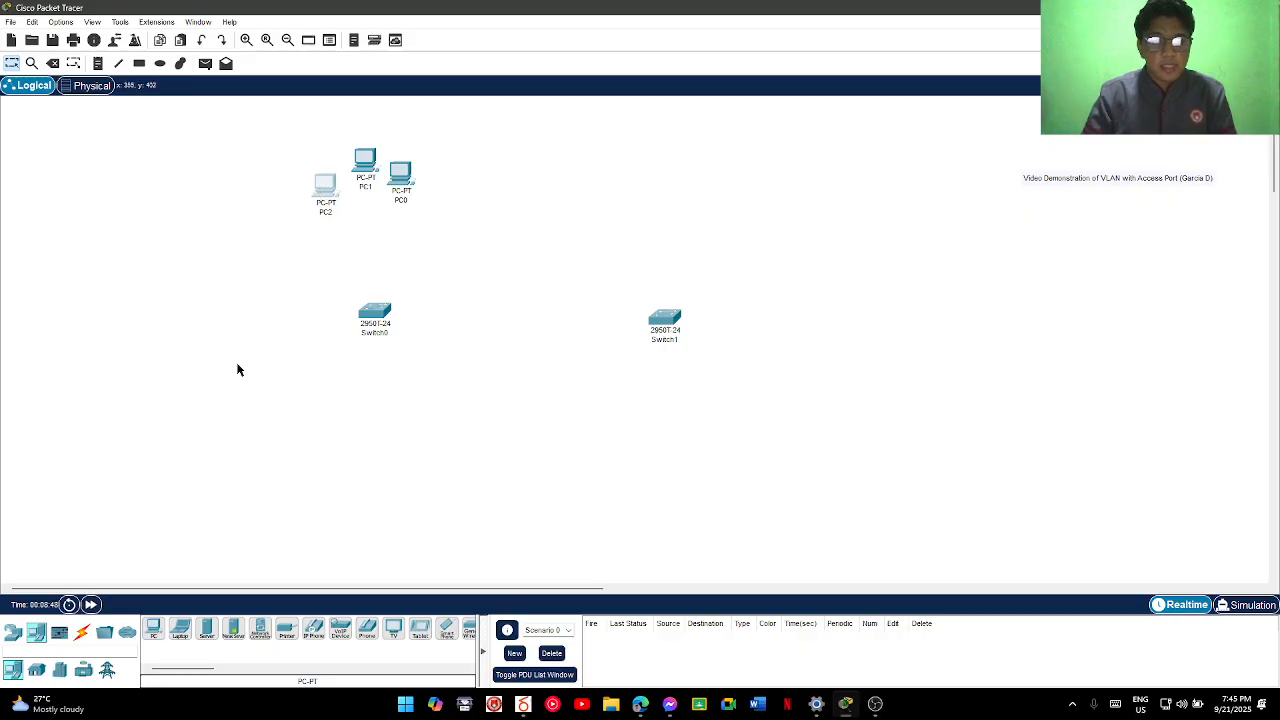
Connect PC0's FastEthernet0 to Switch0's FastEthernet0/1 with a copper straight-through cable
click(80, 636)
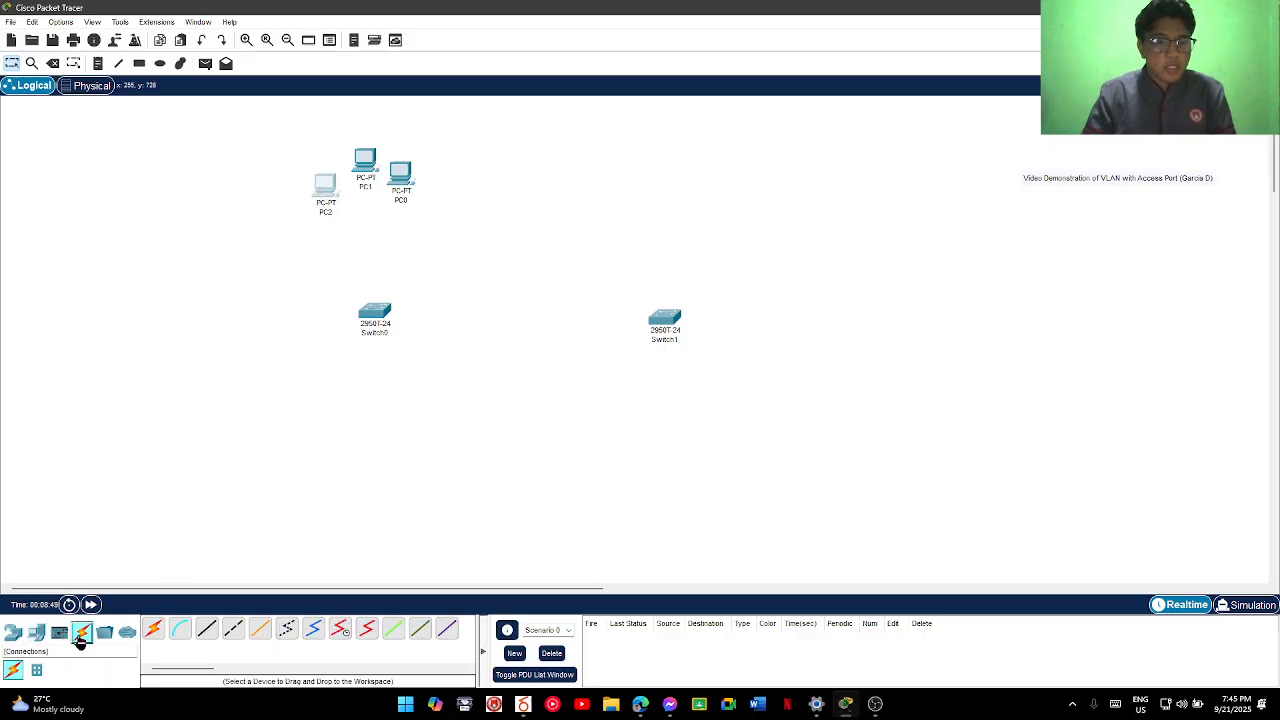
click(206, 631)
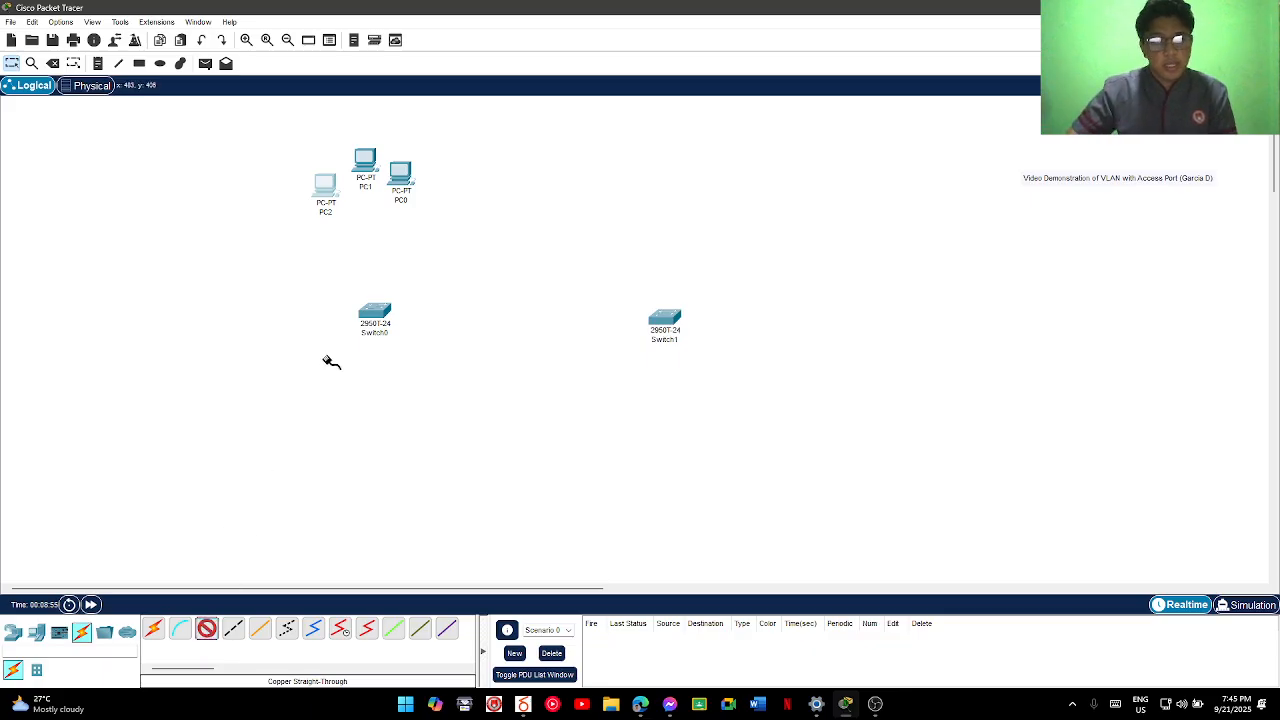
click(407, 184)
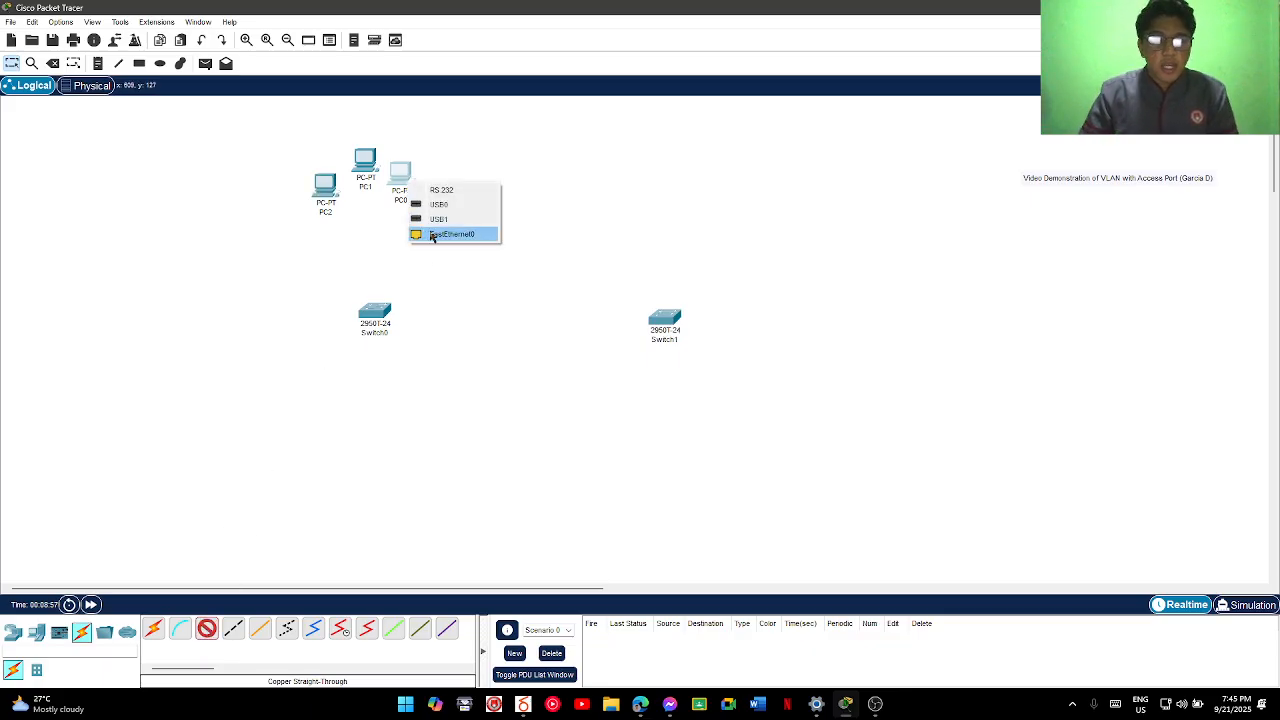
click(432, 232)
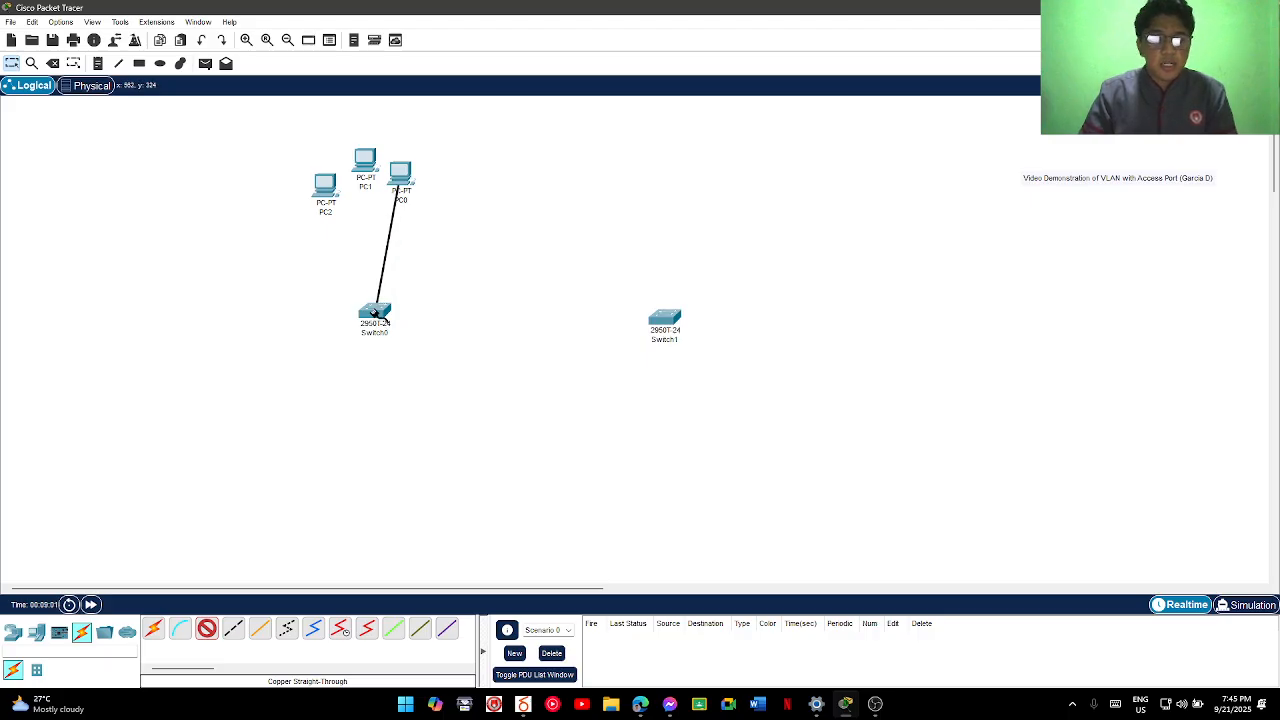
click(375, 312)
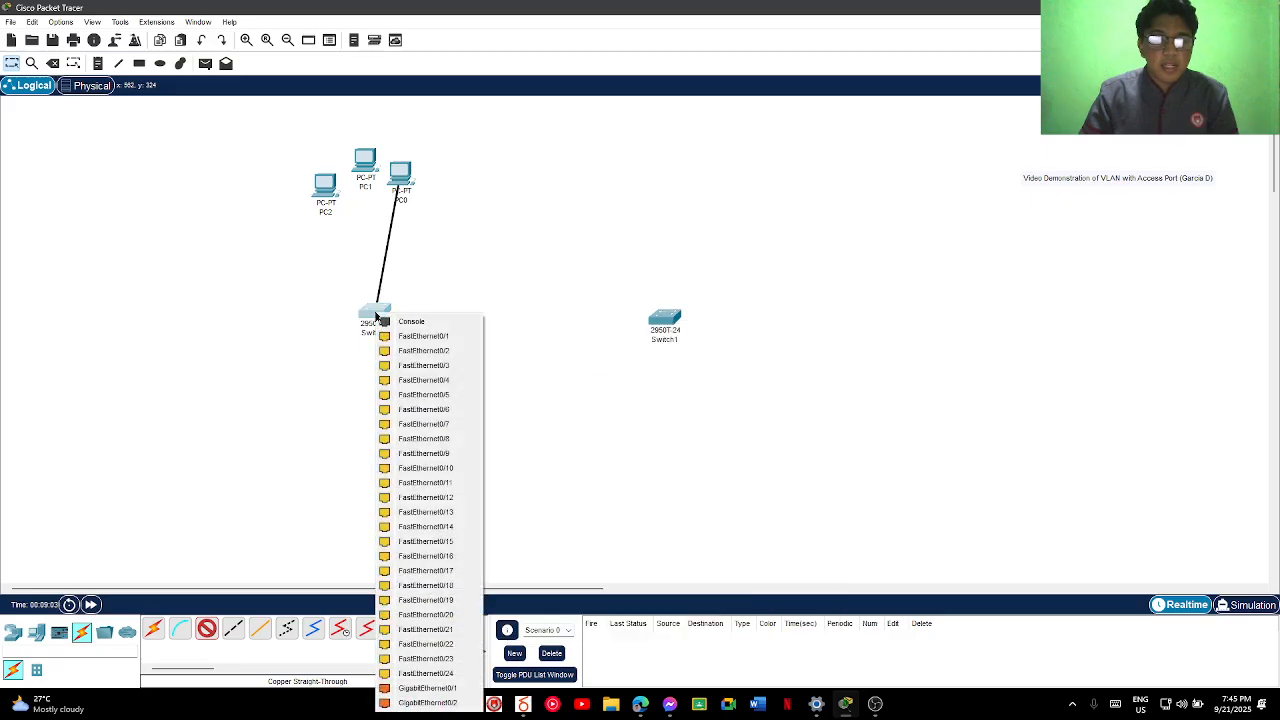
click(450, 338)
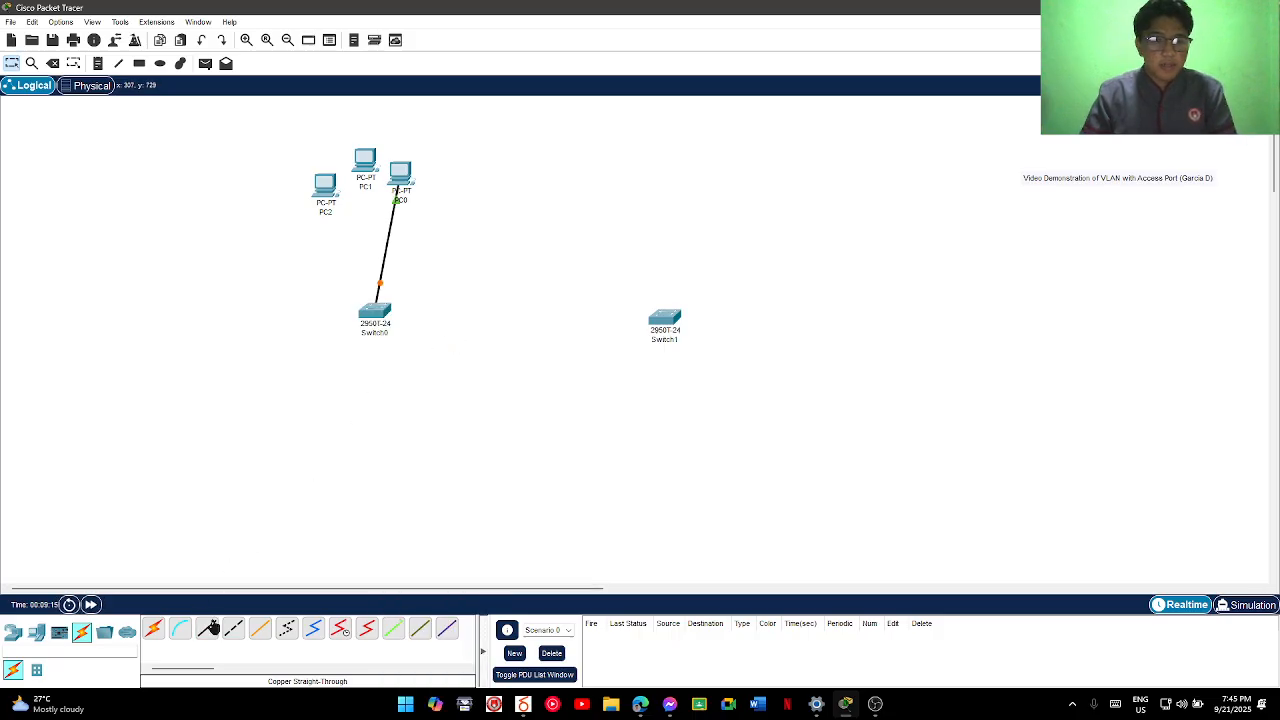
Connect PC1's FastEthernet0 to Switch0's FastEthernet0/2 with a copper straight-through cable
click(209, 627)
click(366, 168)
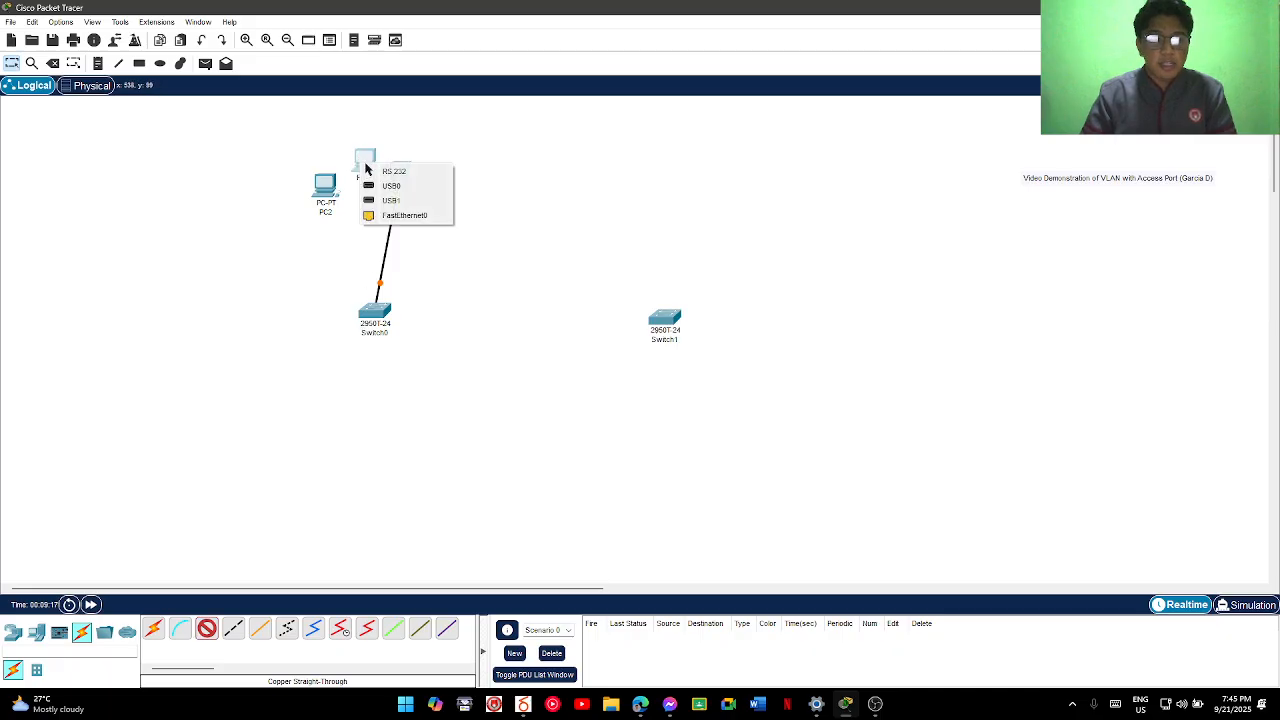
click(404, 215)
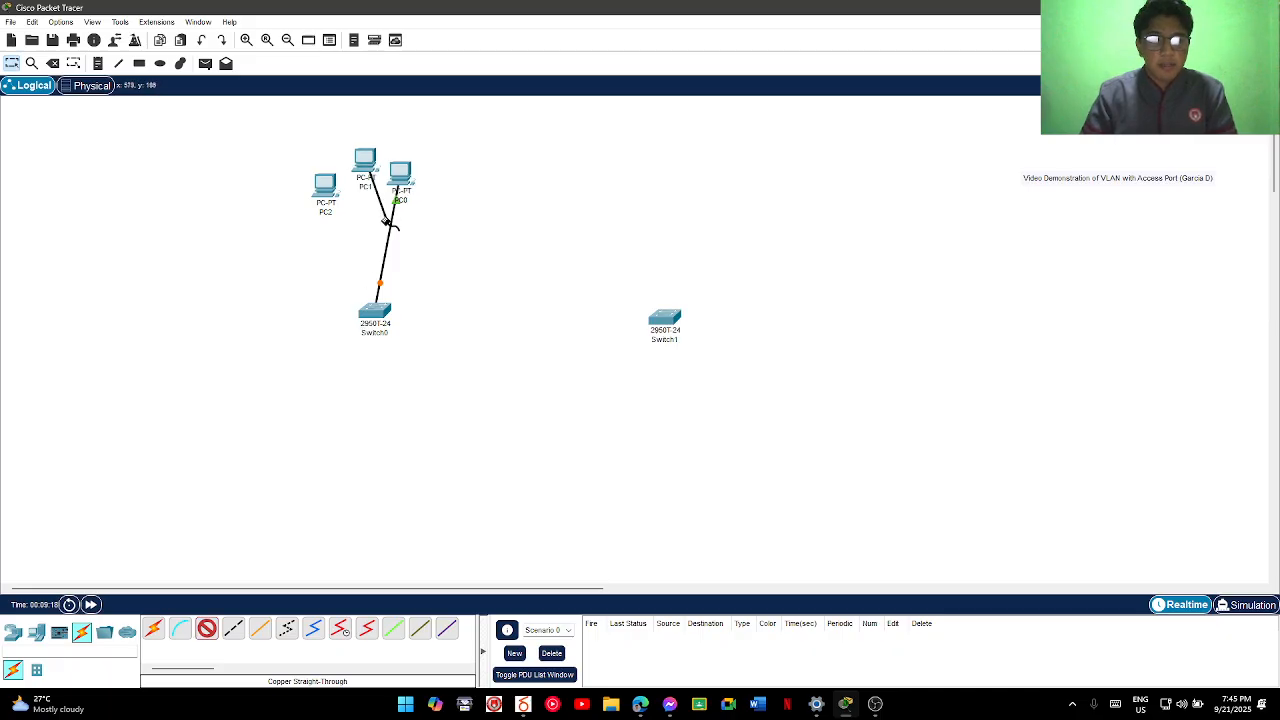
click(376, 305)
click(405, 333)
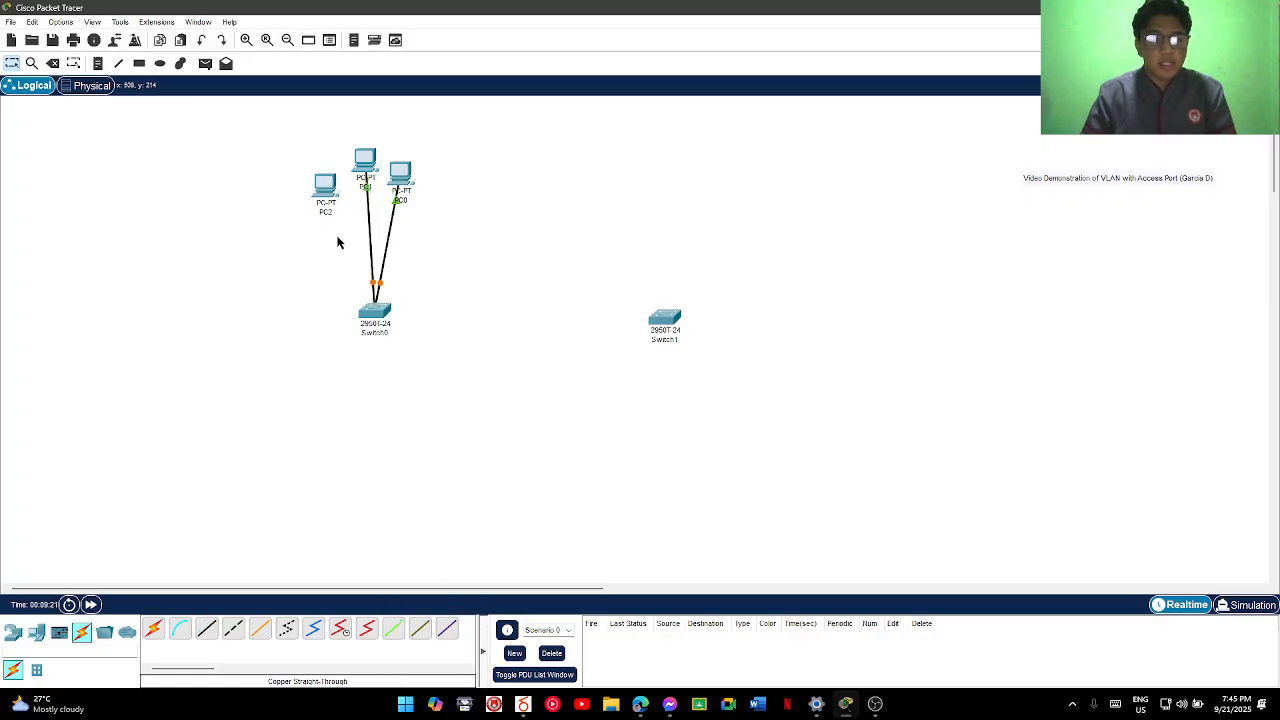
Connect PC2's FastEthernet0 to Switch0's FastEthernet0/3 with a copper straight-through cable
click(207, 627)
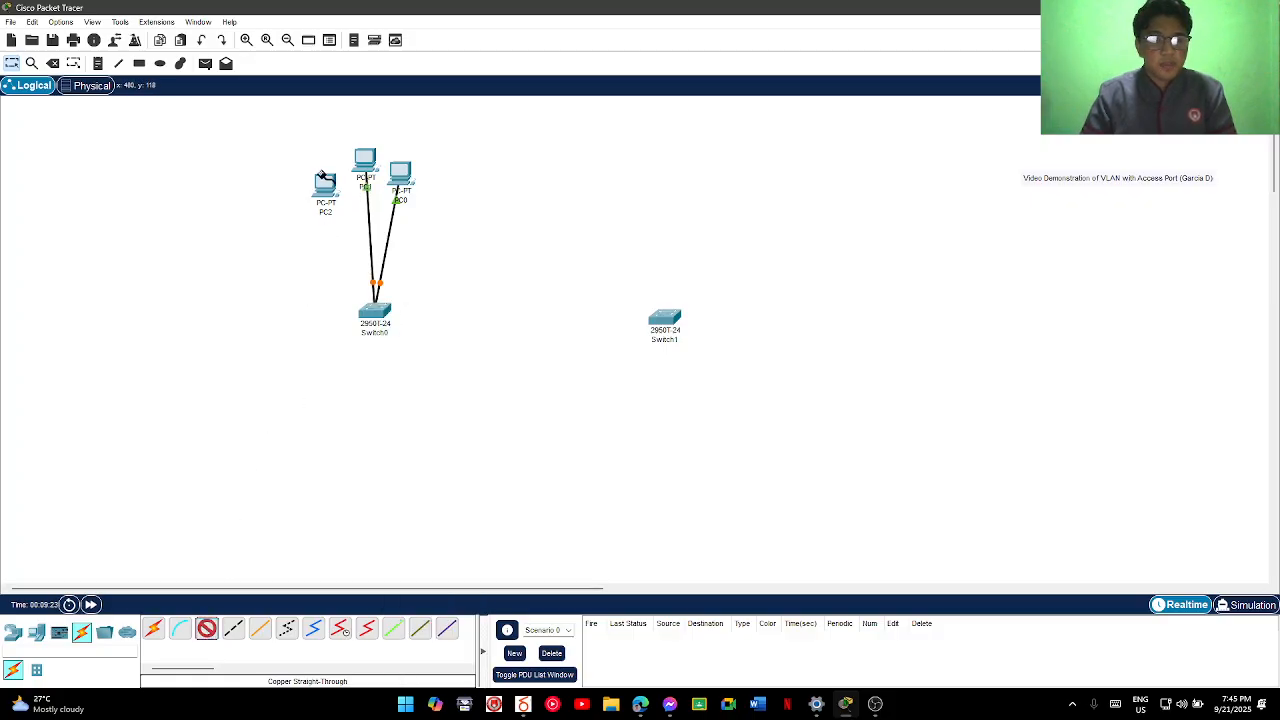
click(329, 184)
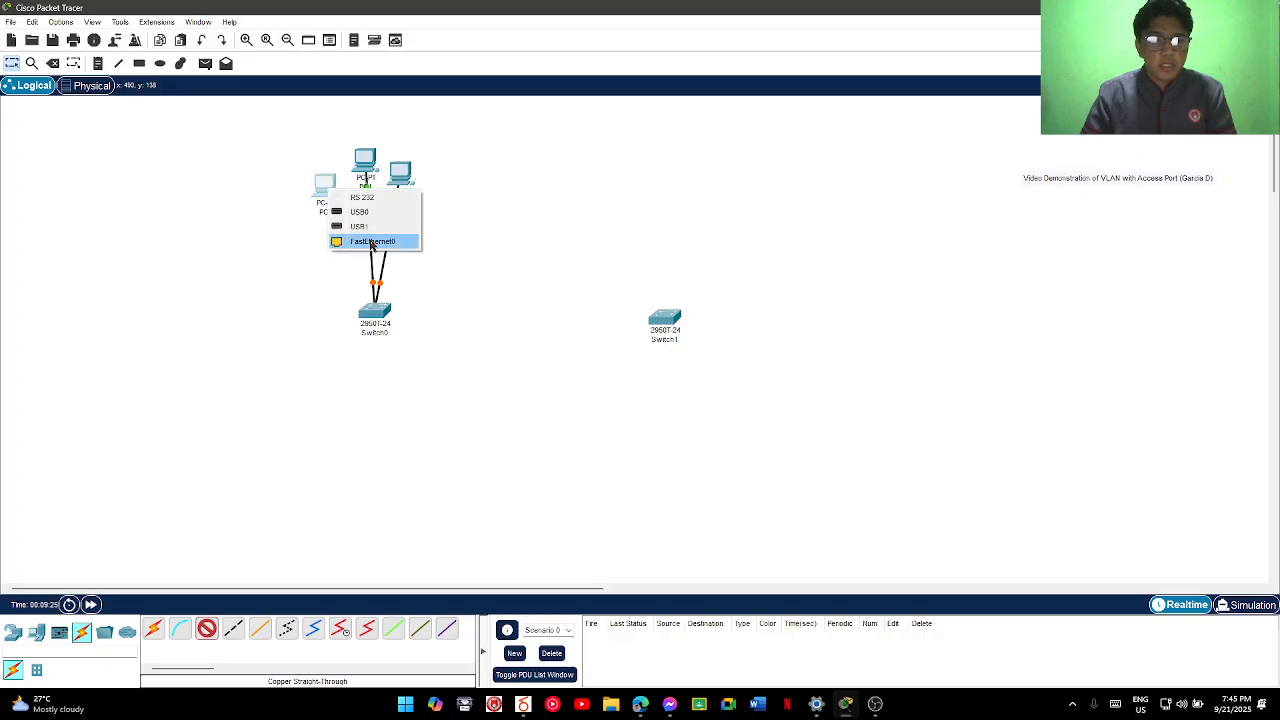
click(368, 243)
click(376, 310)
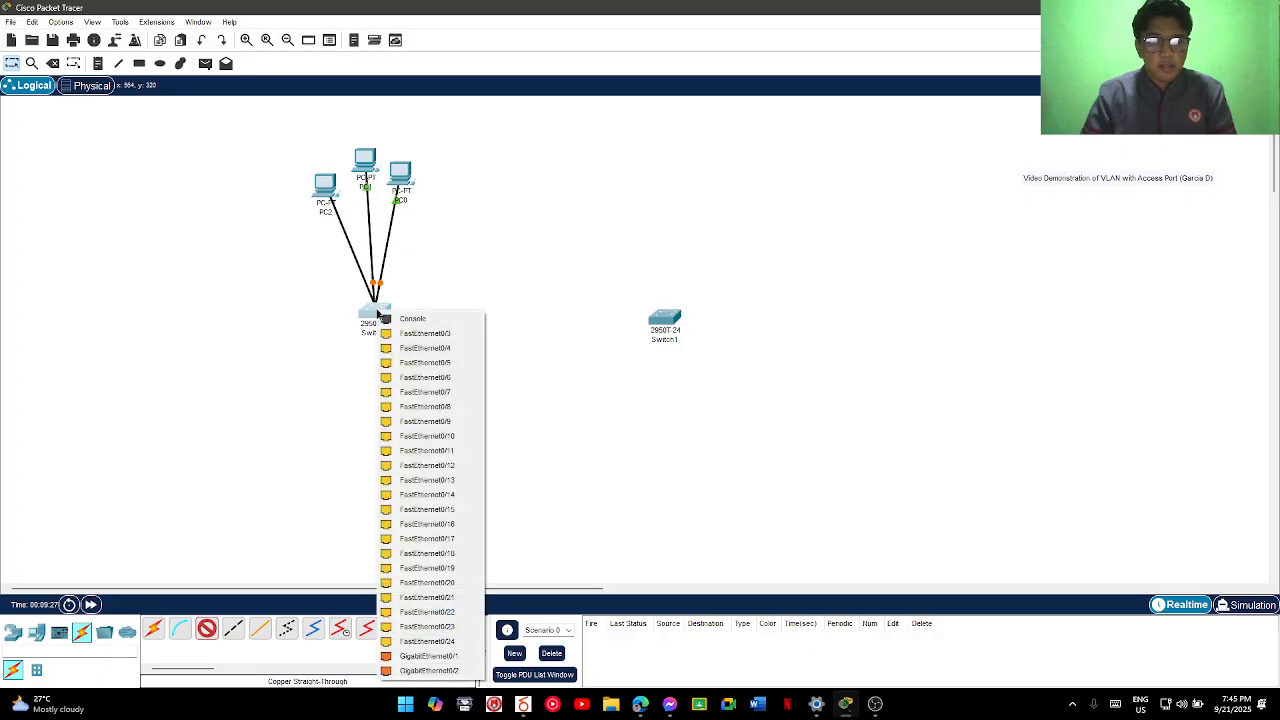
click(420, 333)
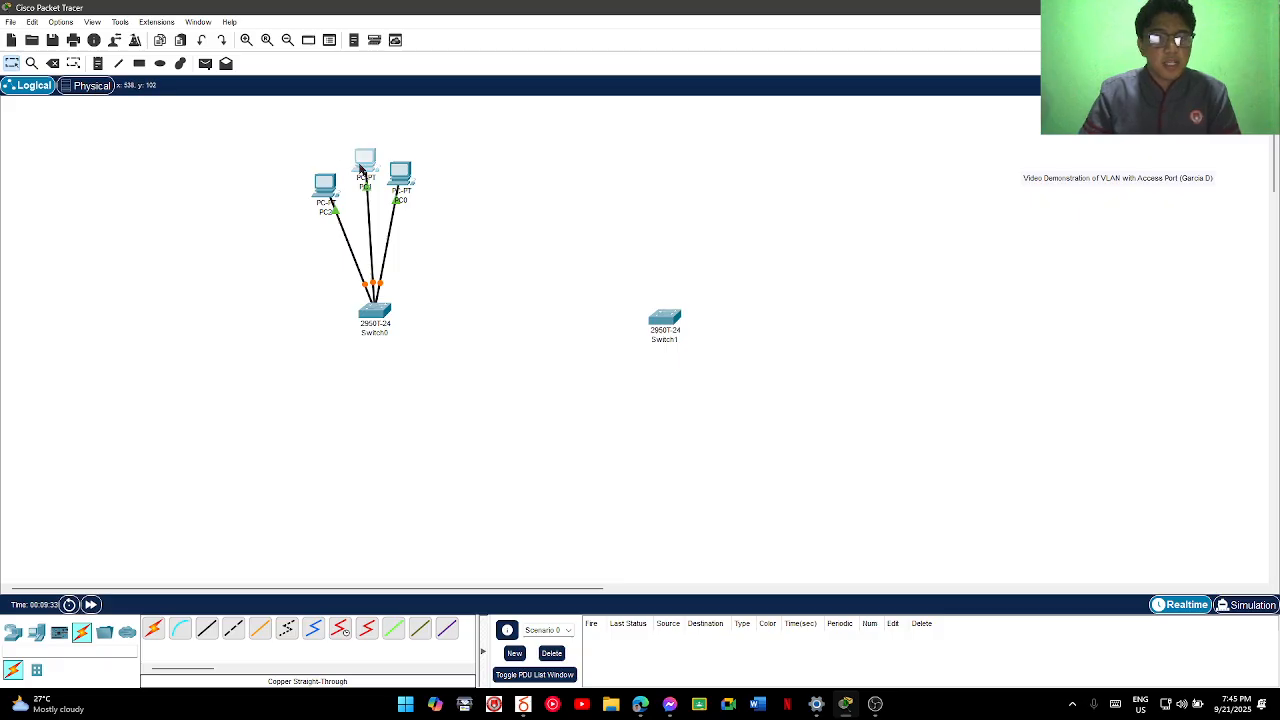
Nudge PC1 slightly down and draw an unfilled, outlined ellipse around PC0, PC1 and PC2
drag(362, 168, 364, 175)
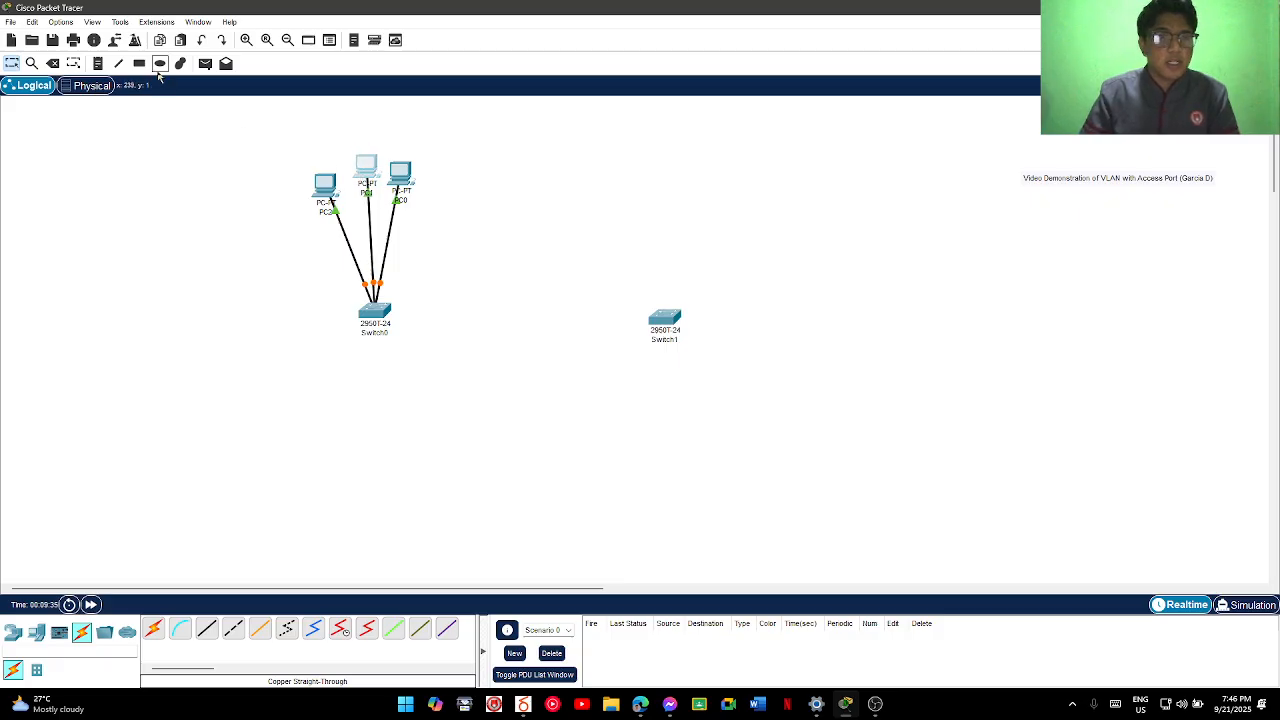
click(160, 63)
drag(277, 137, 462, 243)
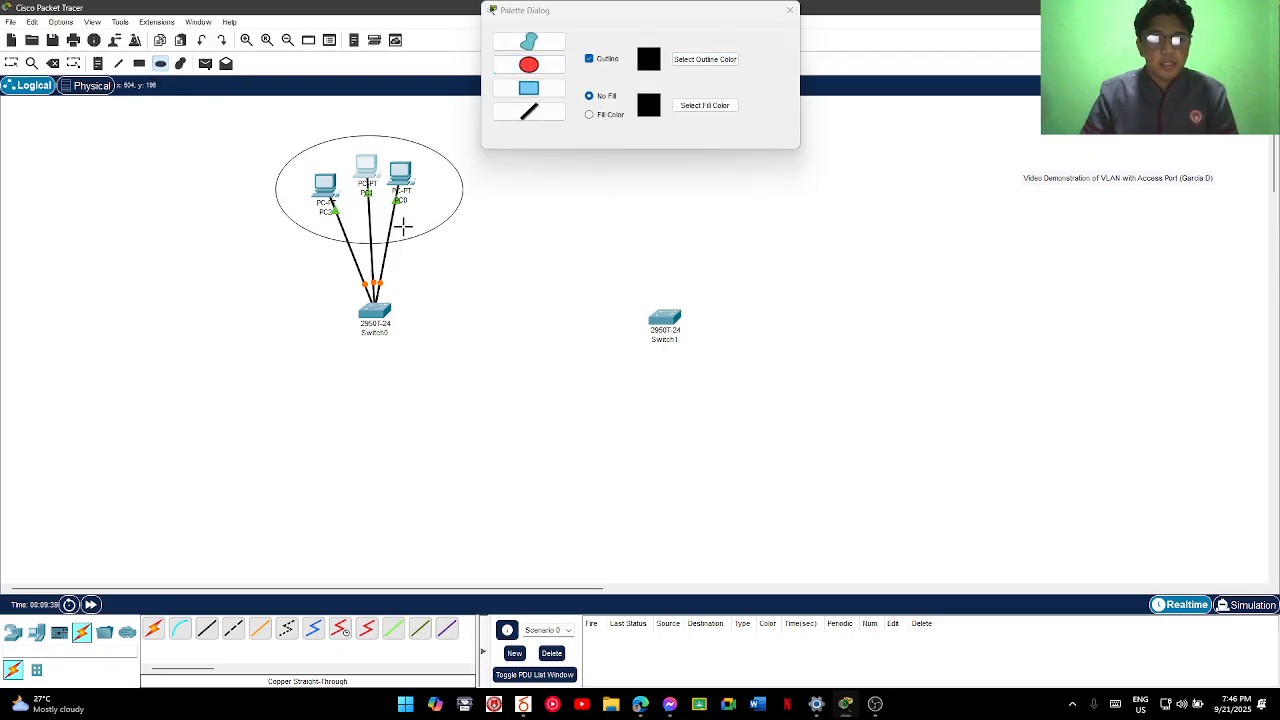
Add the text label "VLAN 1" inside the ellipse, just below and to the right of PC0
key(n)
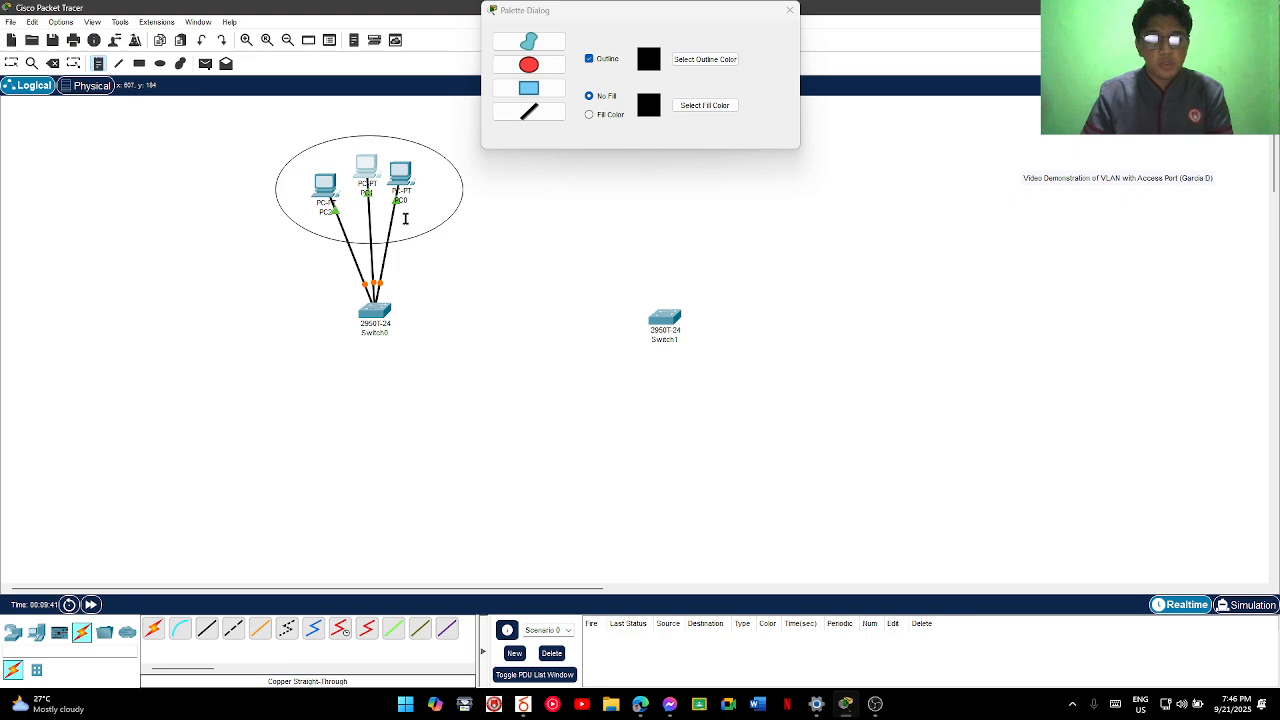
click(409, 221)
text(VLAN 1)
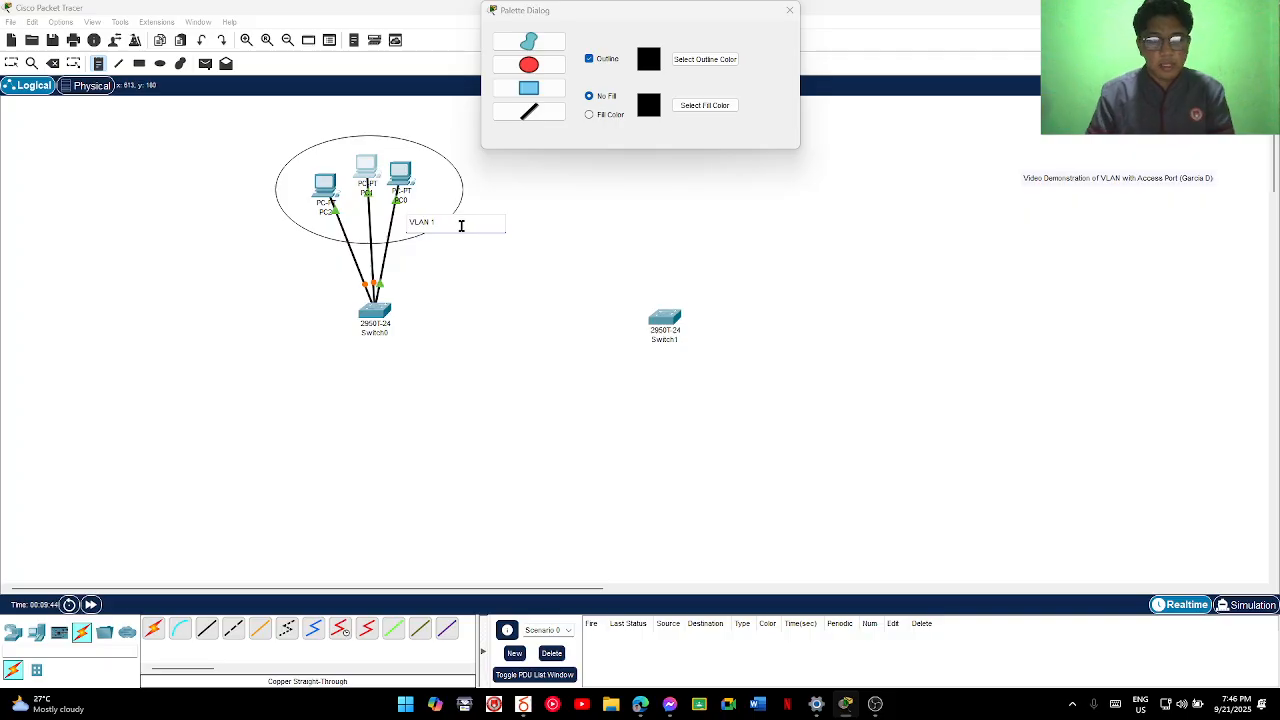
click(520, 265)
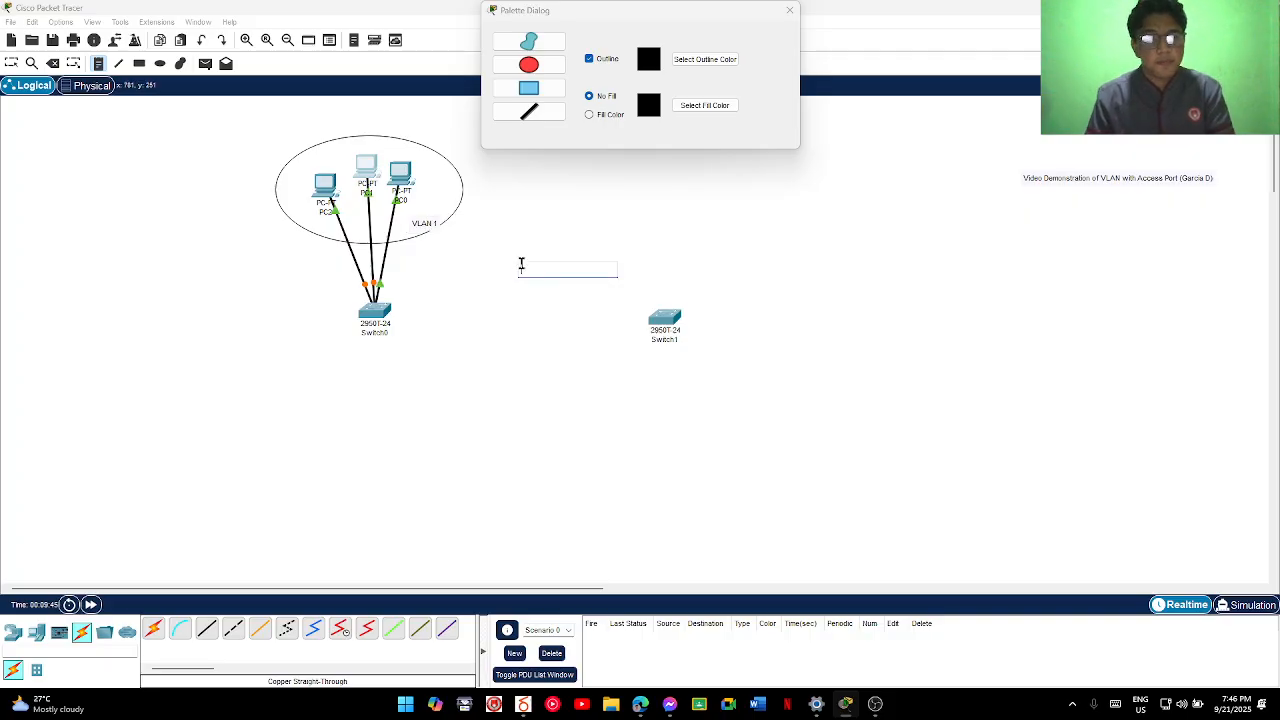
key(Escape)
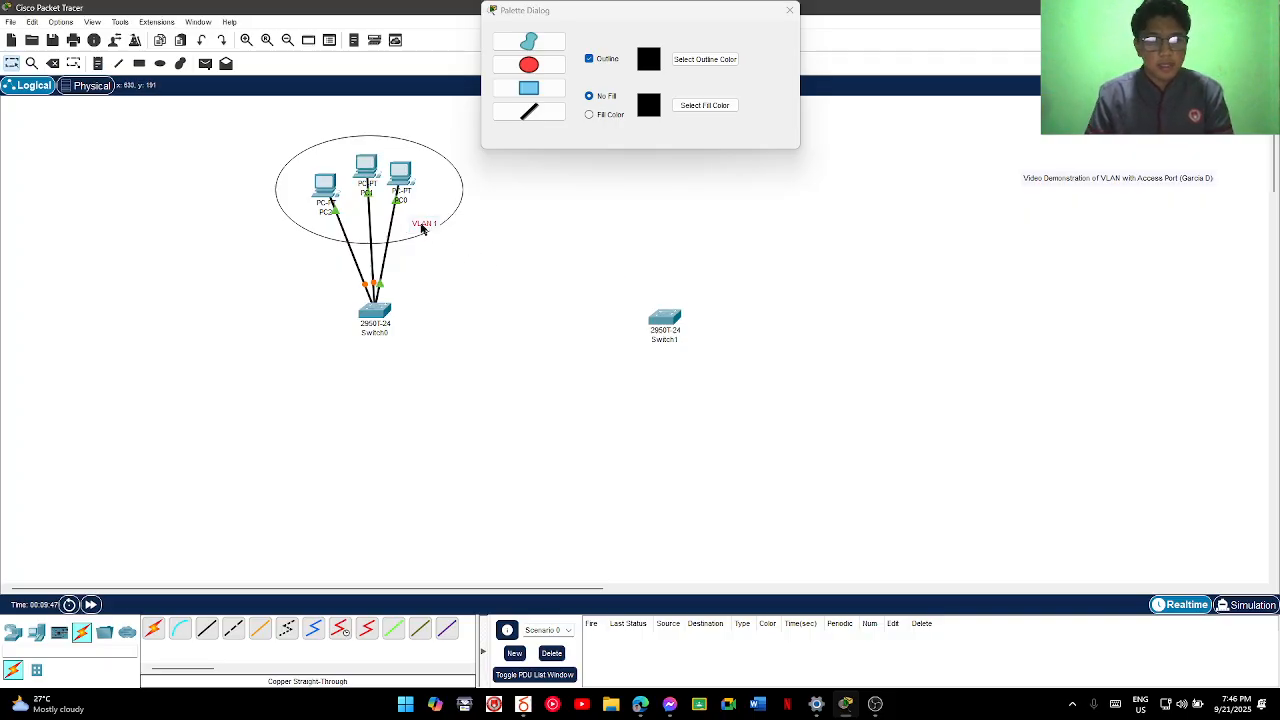
drag(421, 229, 424, 216)
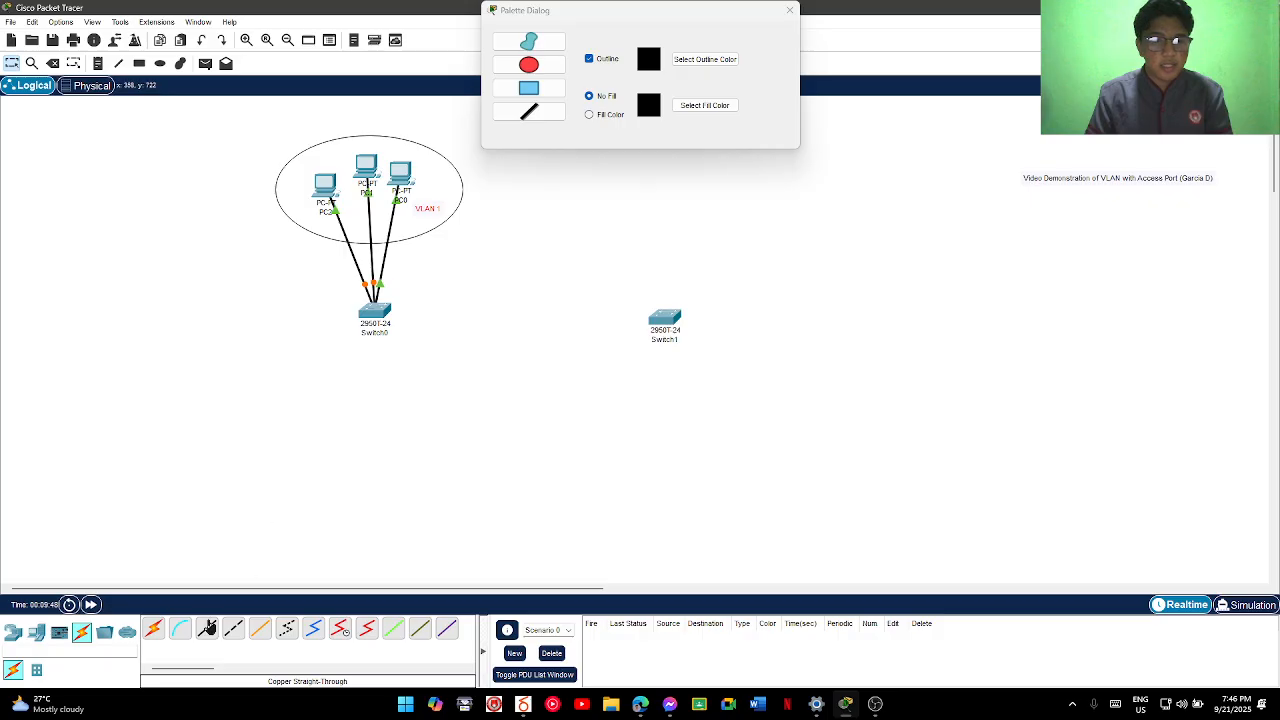
Place three more PCs to the left of Switch0 and arrange them in a compact arc
click(33, 633)
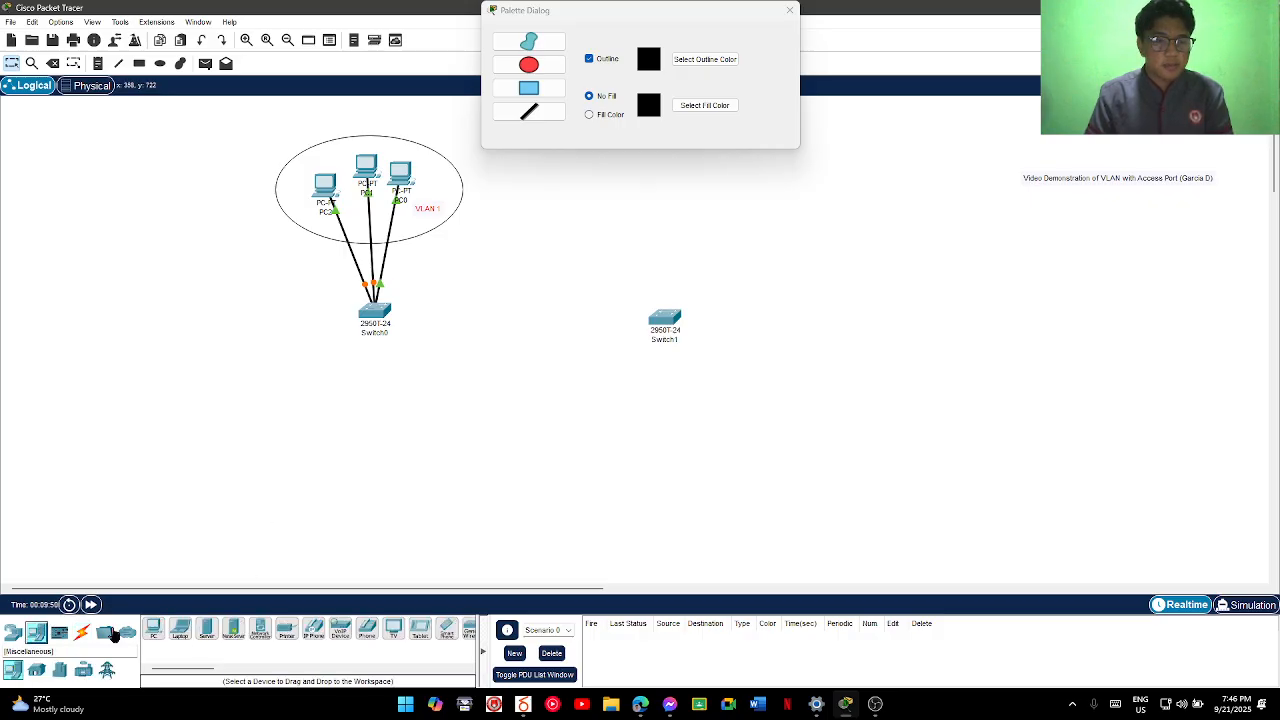
click(153, 628)
click(232, 266)
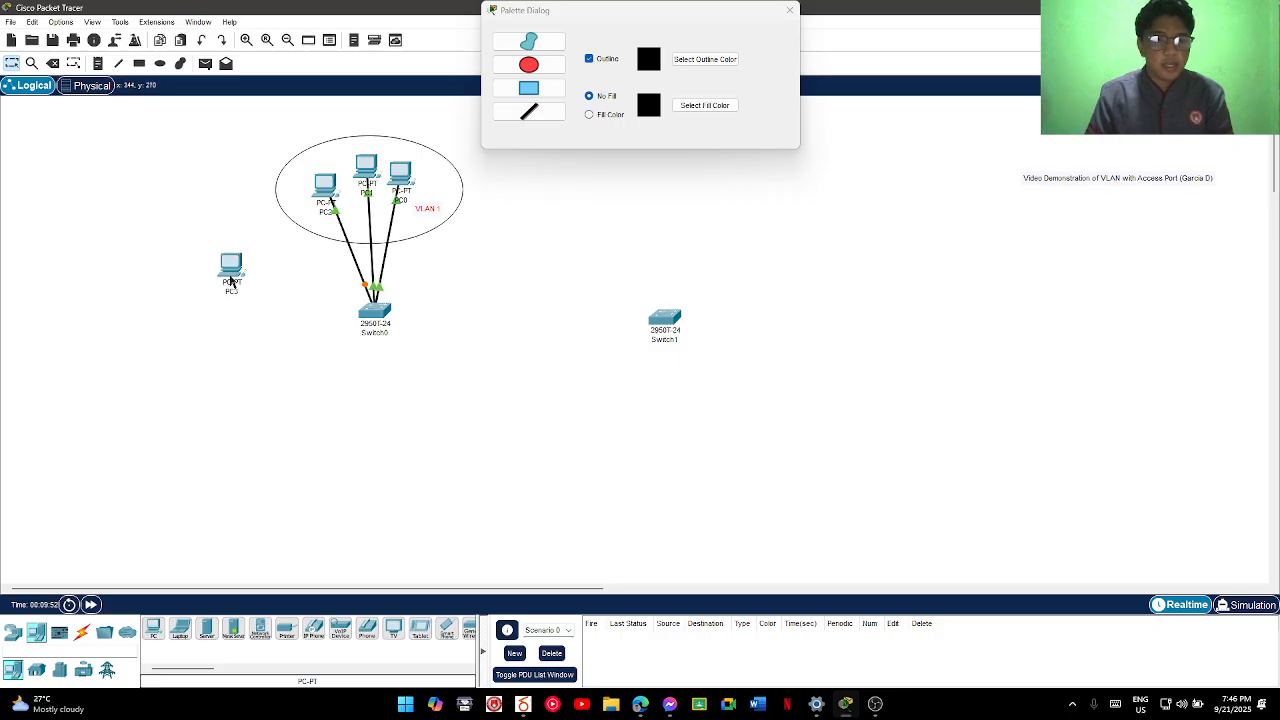
click(153, 630)
click(185, 297)
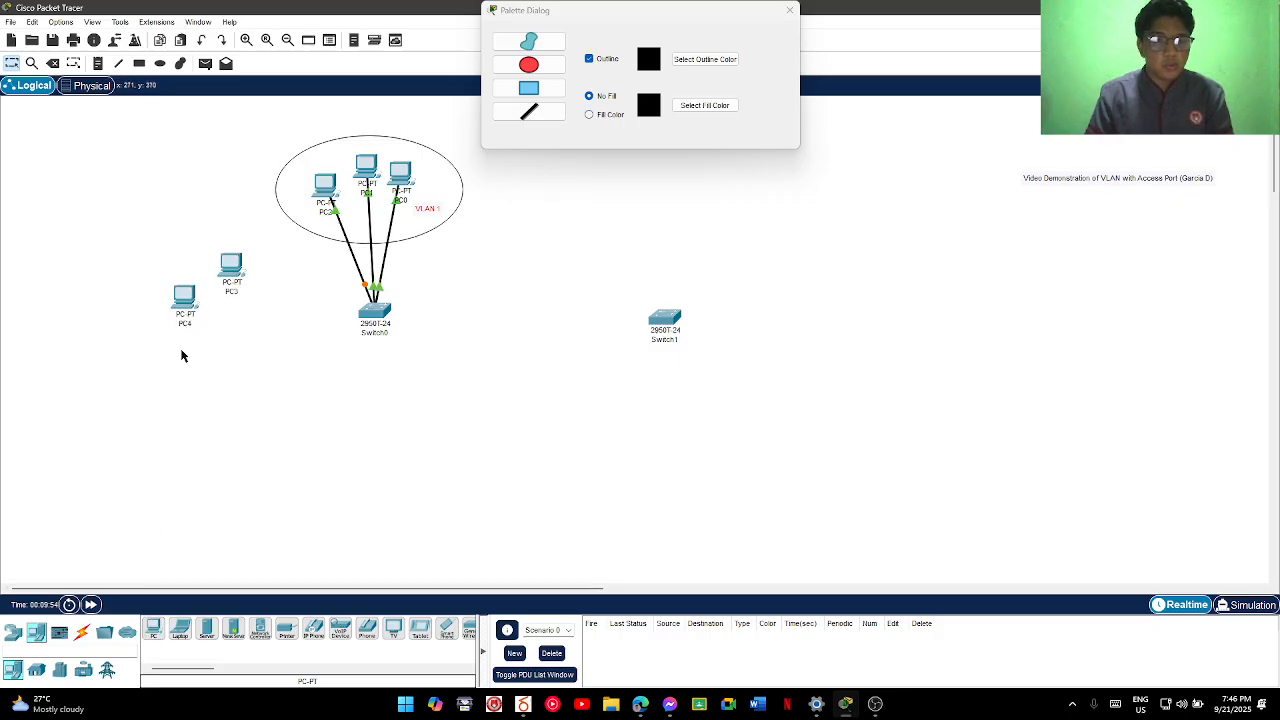
click(154, 624)
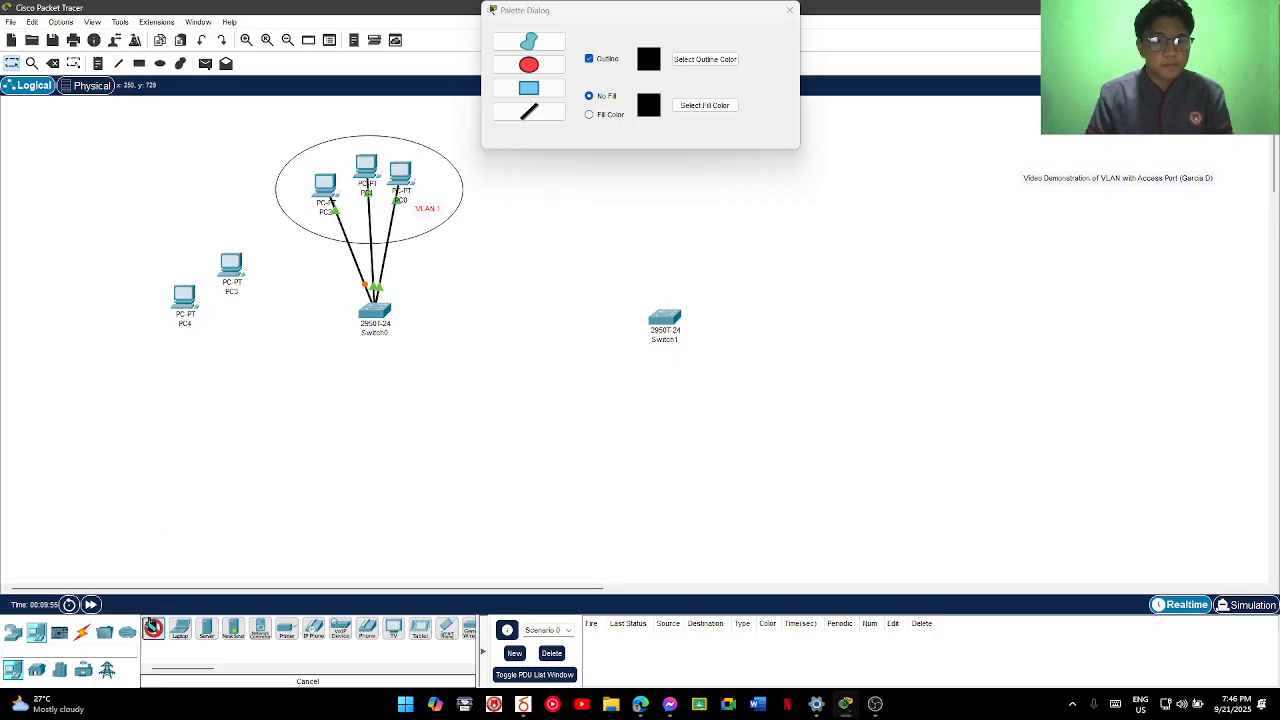
click(178, 353)
mouse_move(185, 308)
mouse_down()
mouse_move(185, 287)
mouse_move(193, 308)
mouse_up()
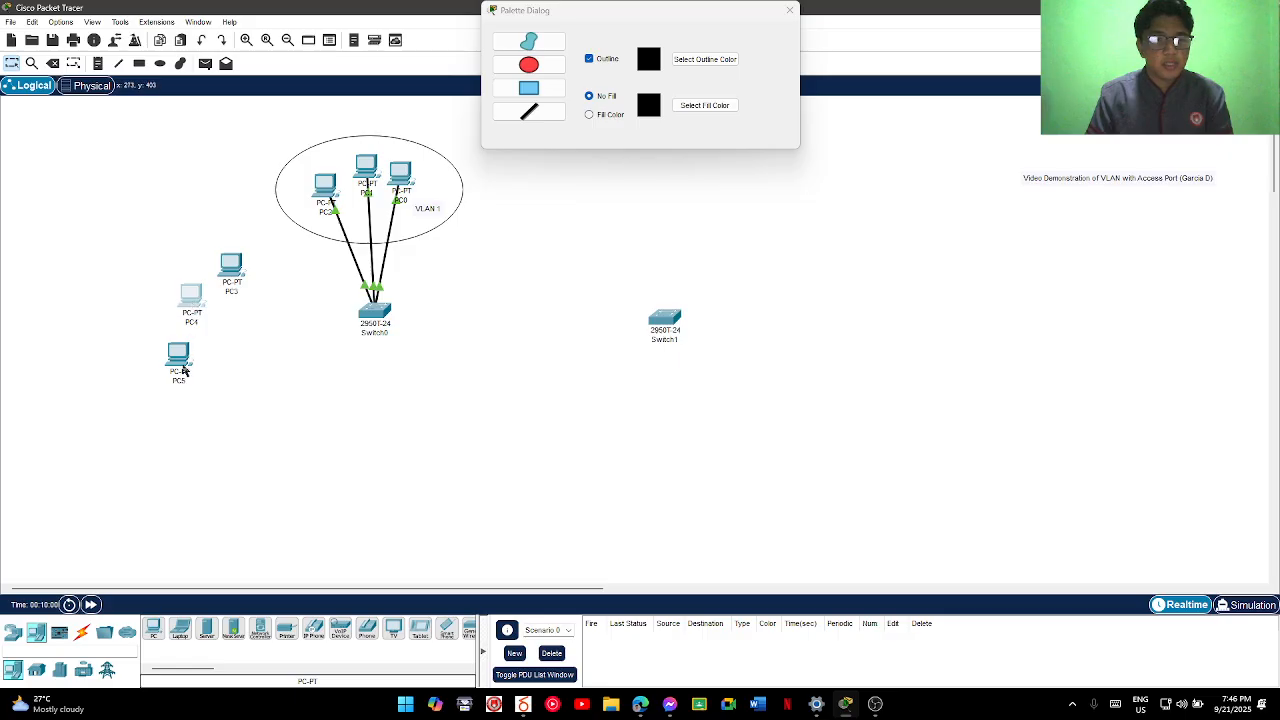
drag(183, 370, 220, 355)
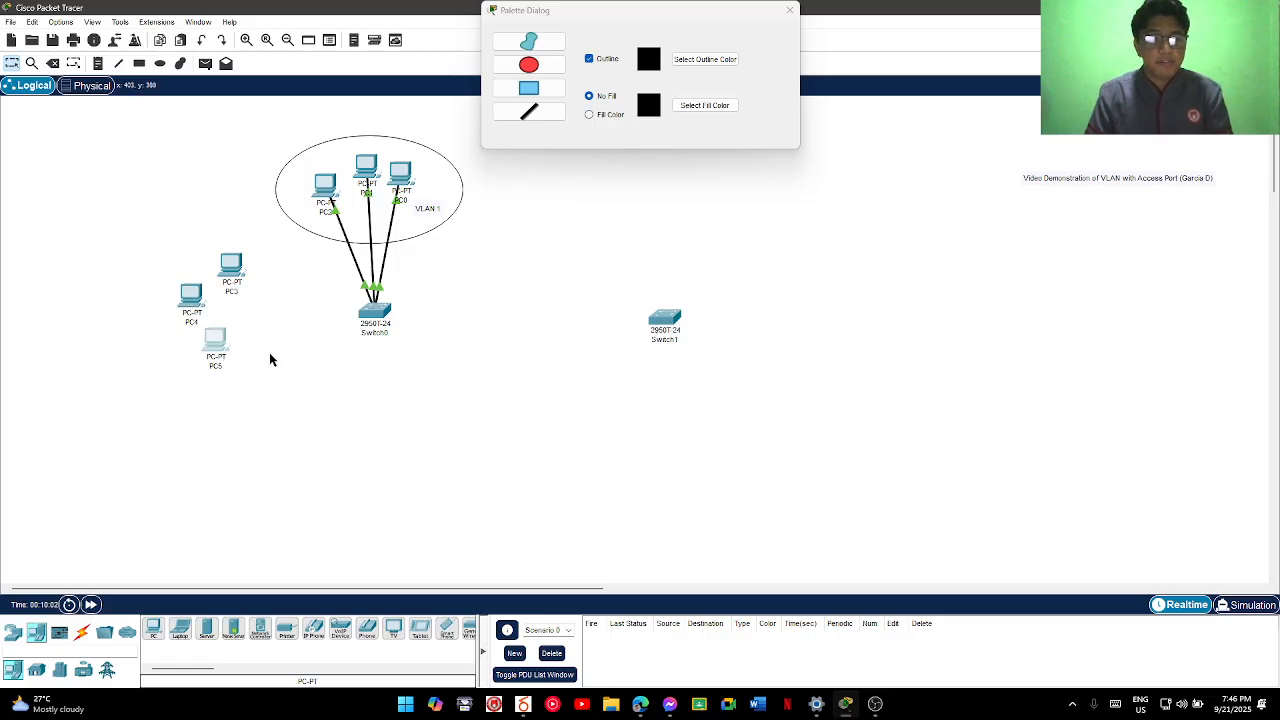
Connect PC3's FastEthernet0 to Switch0's FastEthernet0/6 with a copper straight-through cable
click(81, 632)
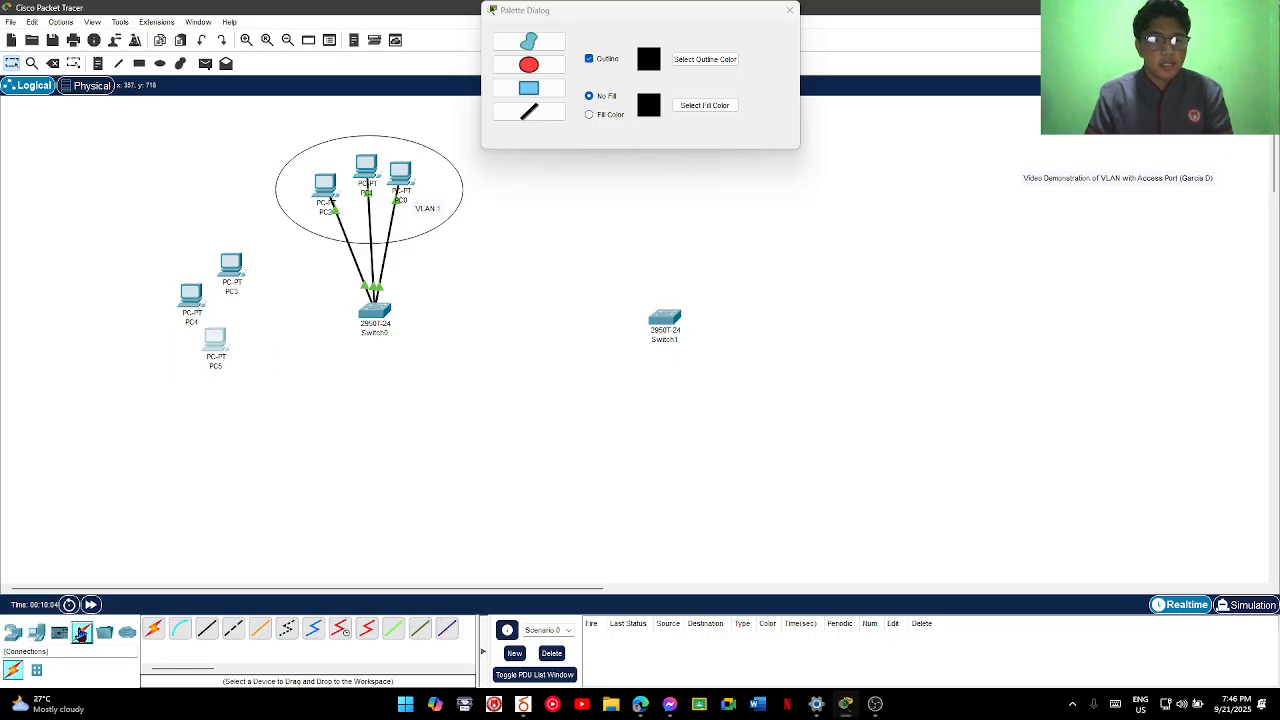
click(206, 628)
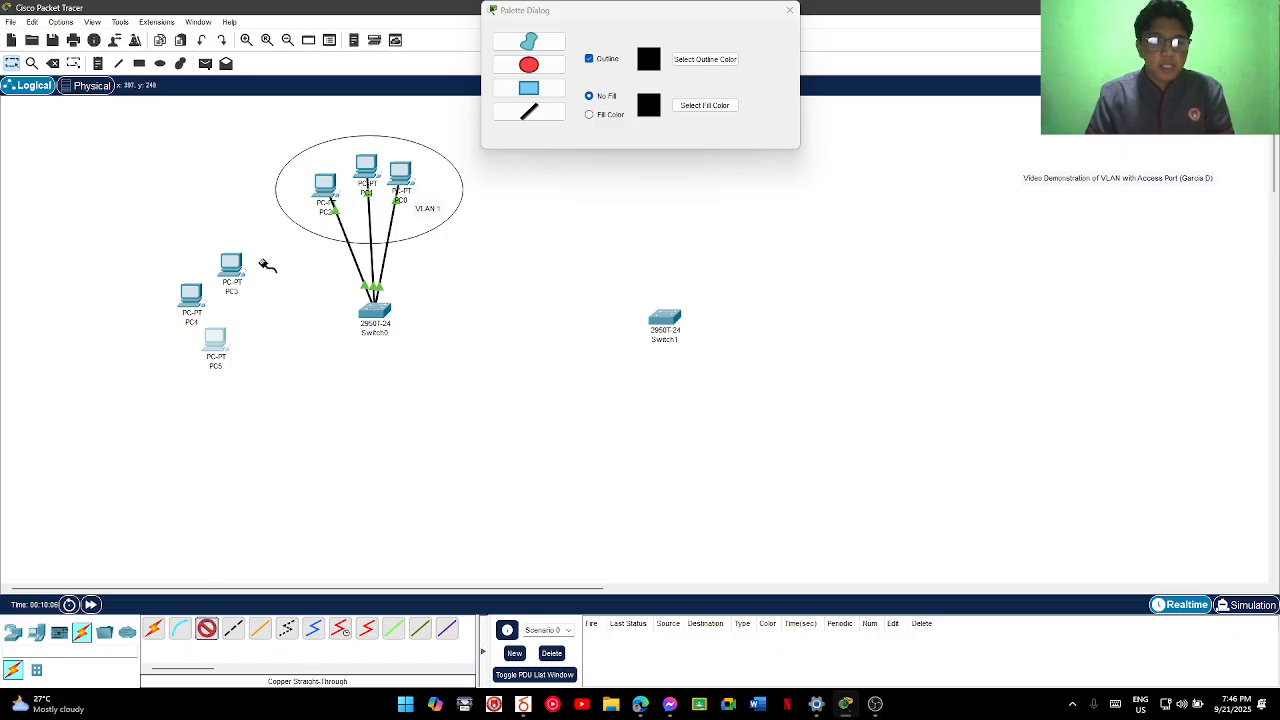
click(232, 268)
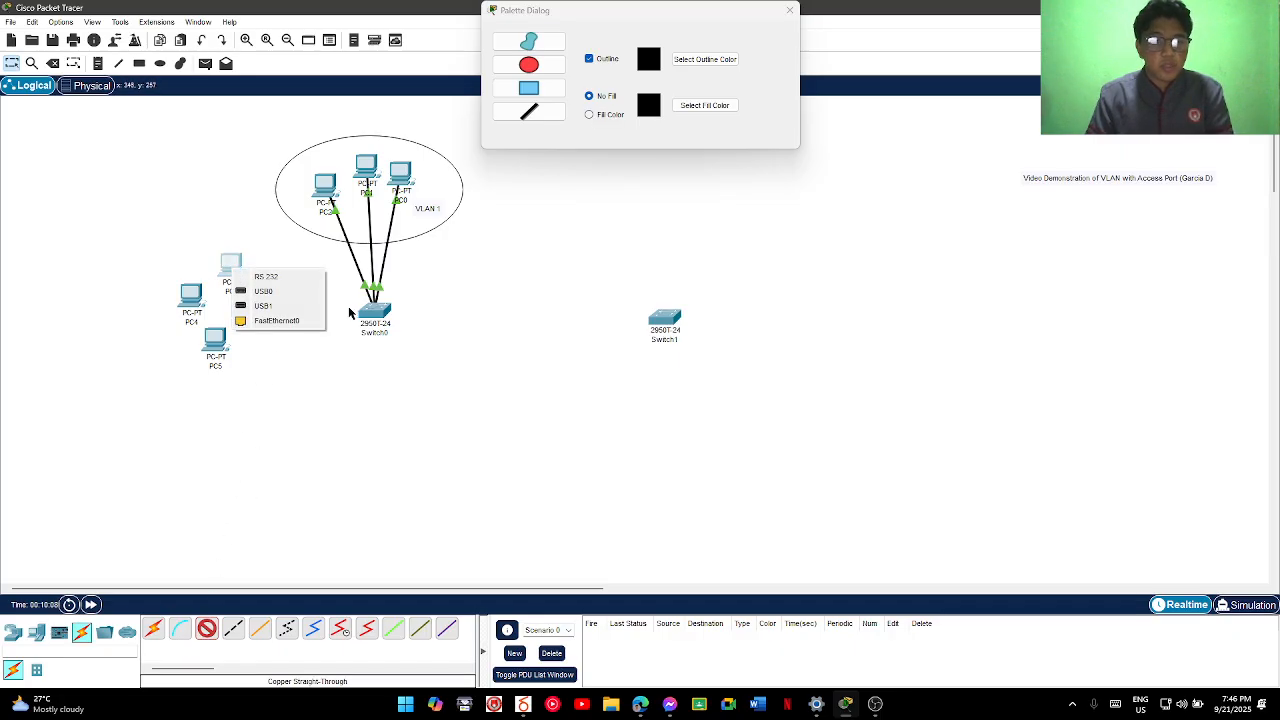
click(294, 326)
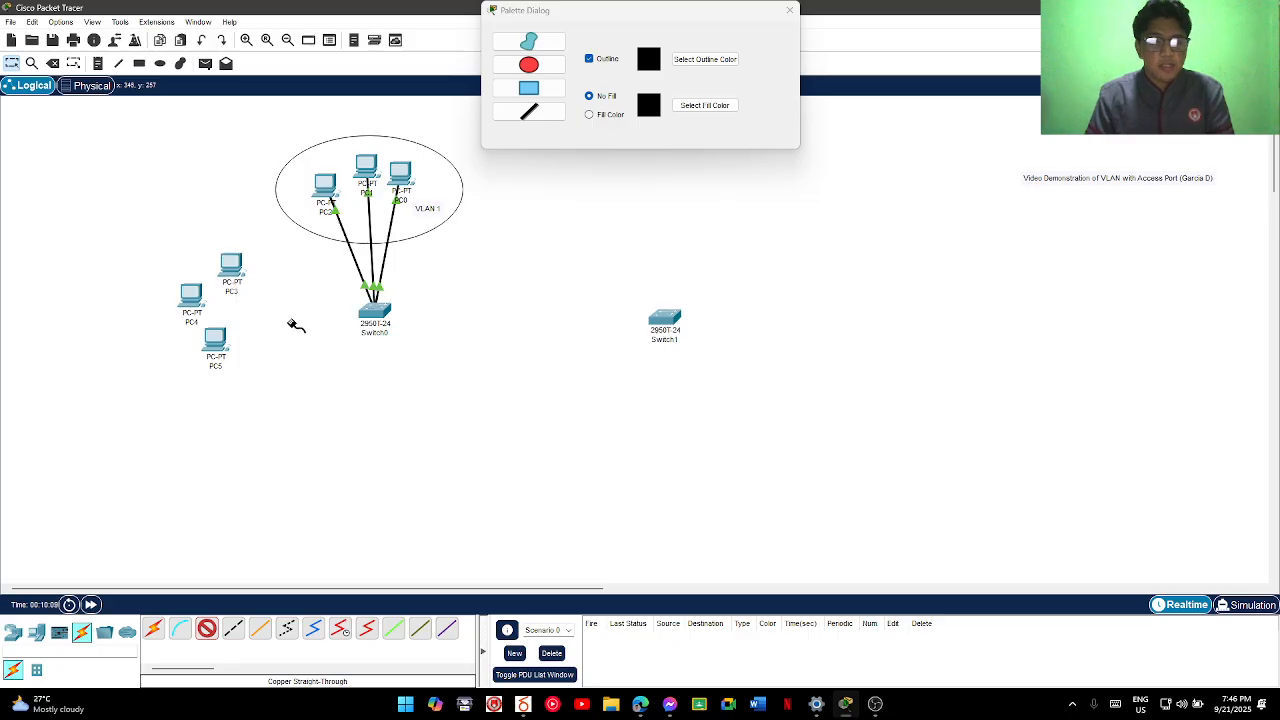
click(380, 308)
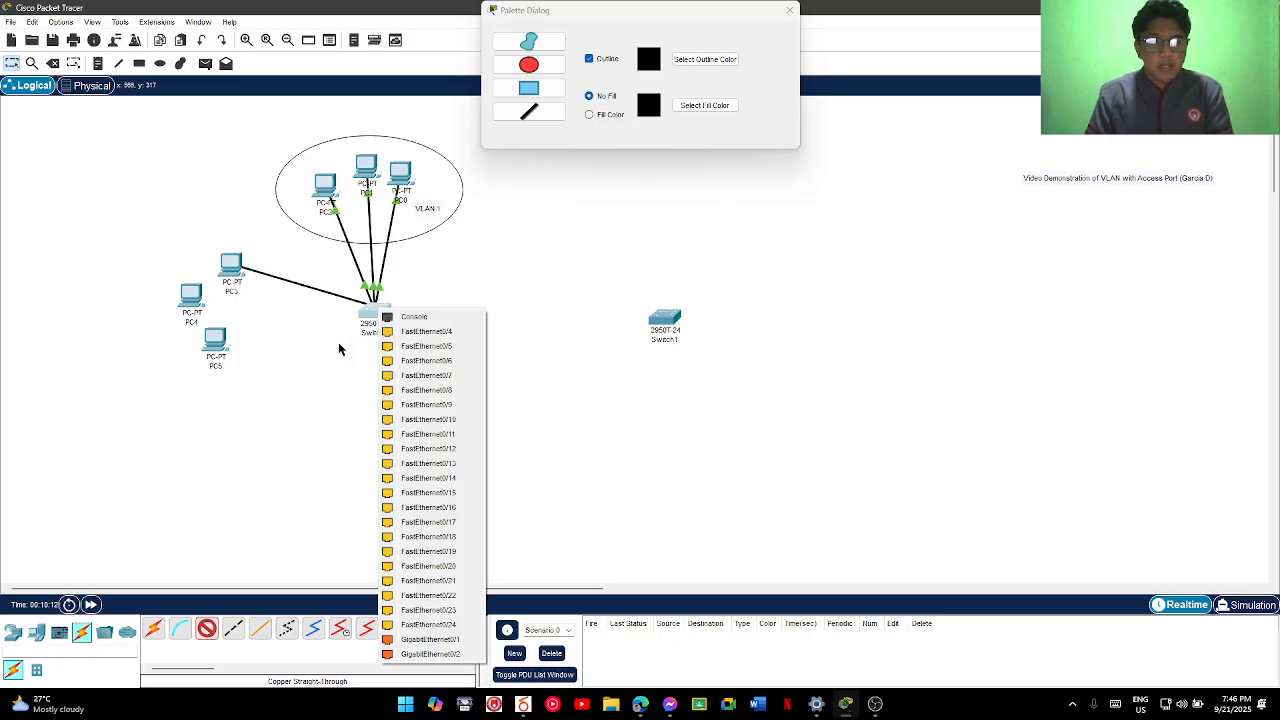
click(422, 363)
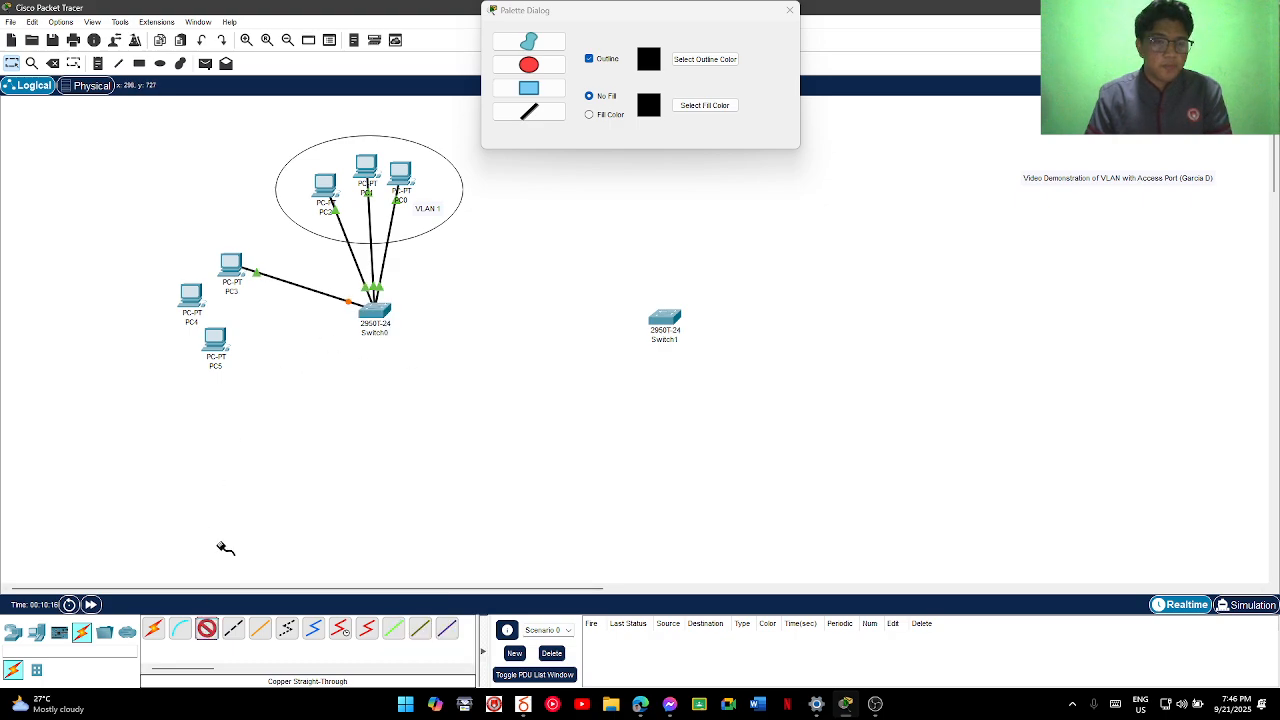
Connect PC4's FastEthernet0 to Switch0's FastEthernet0/7 with a copper straight-through cable
click(193, 302)
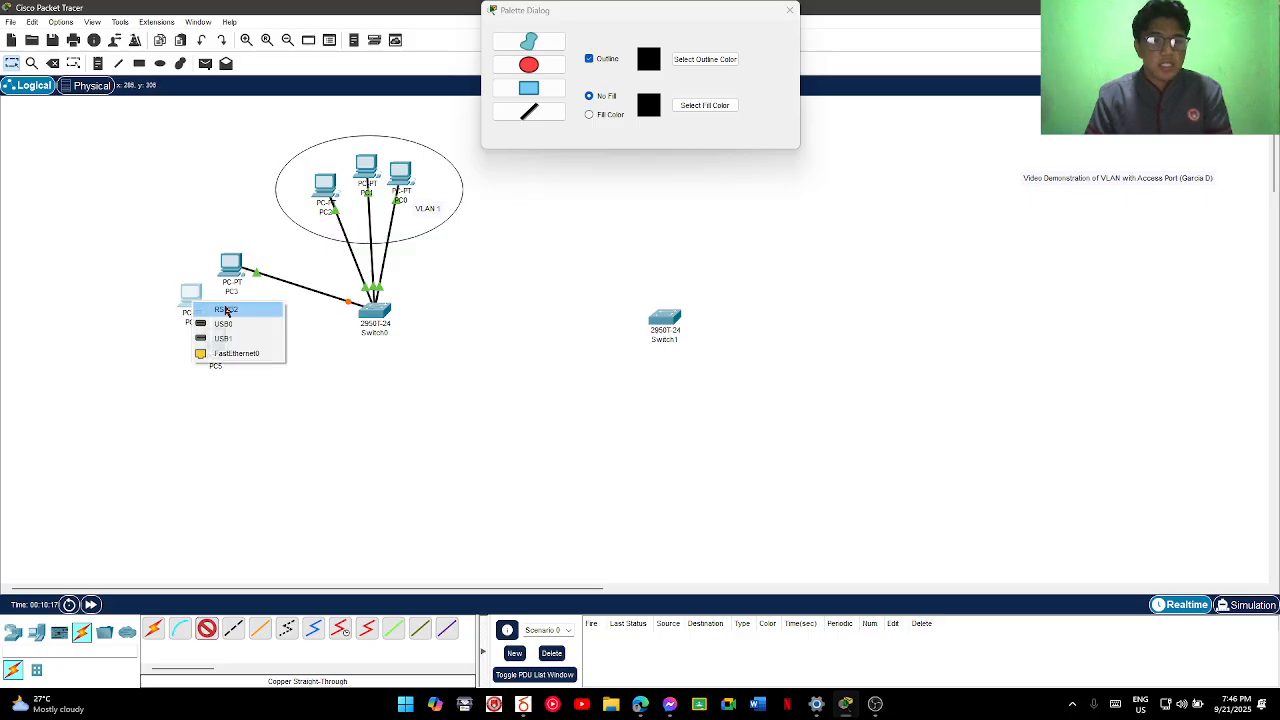
click(271, 354)
click(378, 314)
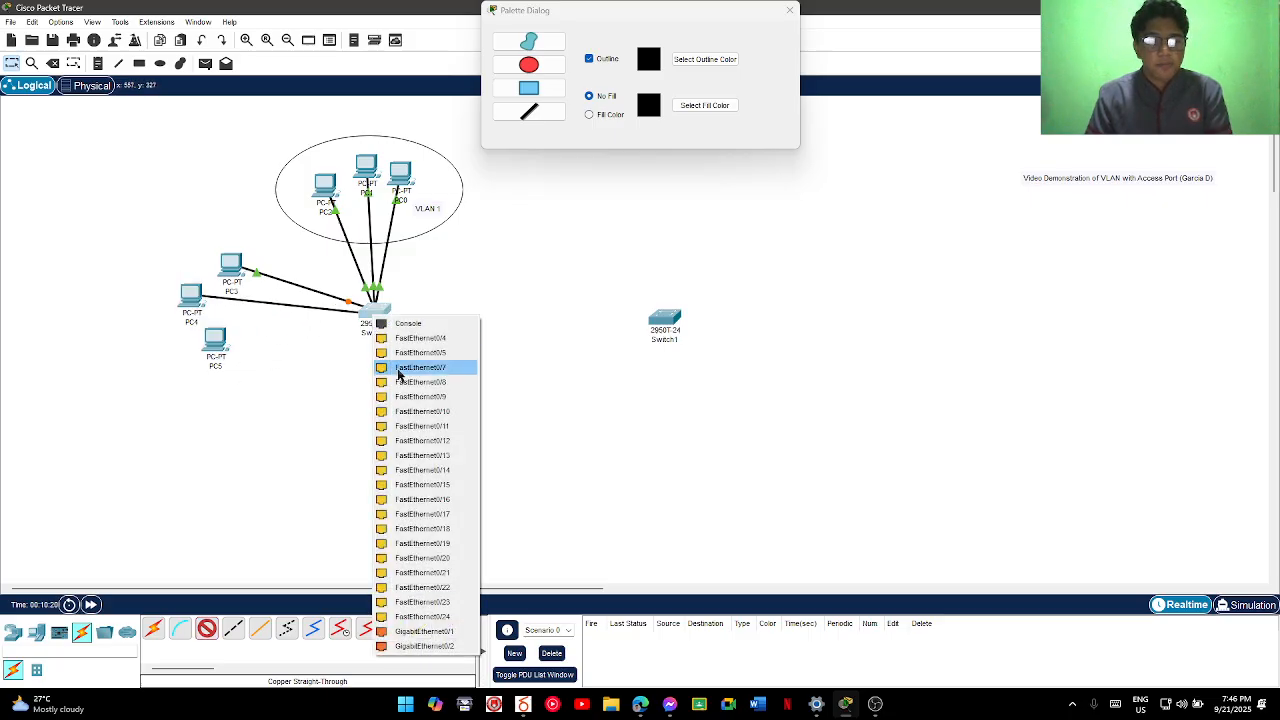
click(399, 368)
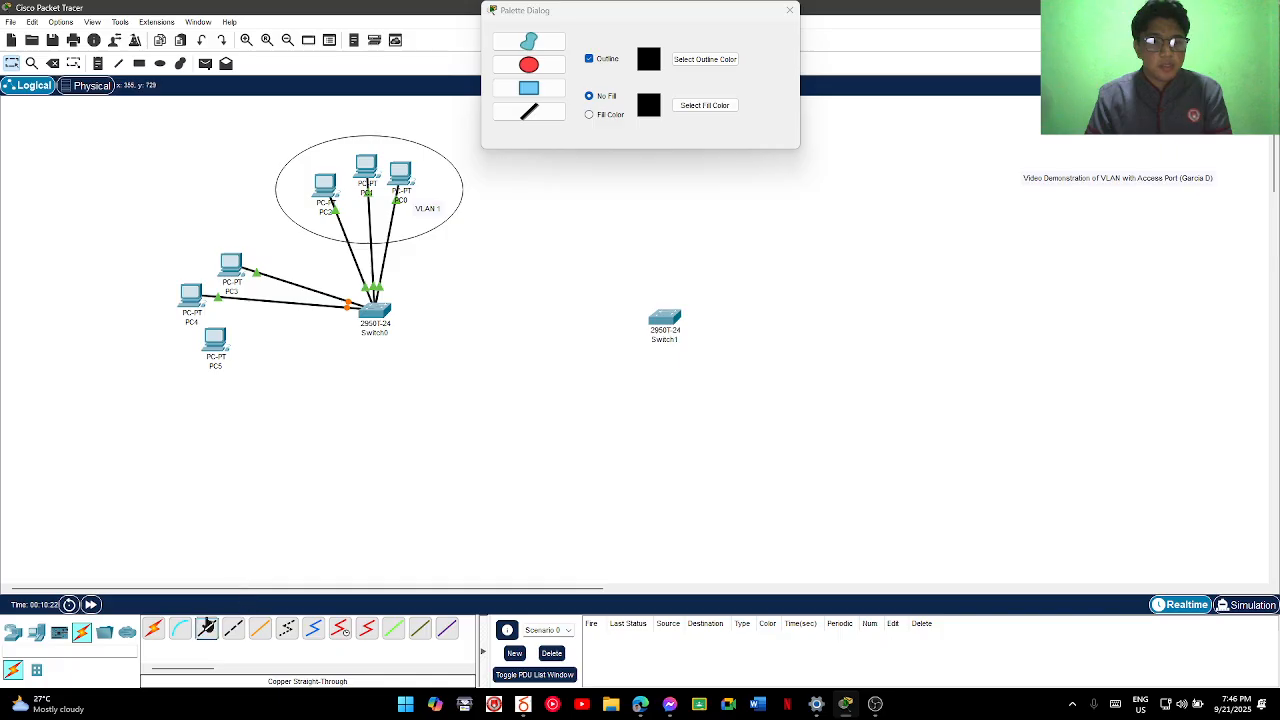
Connect PC5's FastEthernet0 to Switch0's FastEthernet0/8 with a copper straight-through cable
click(214, 362)
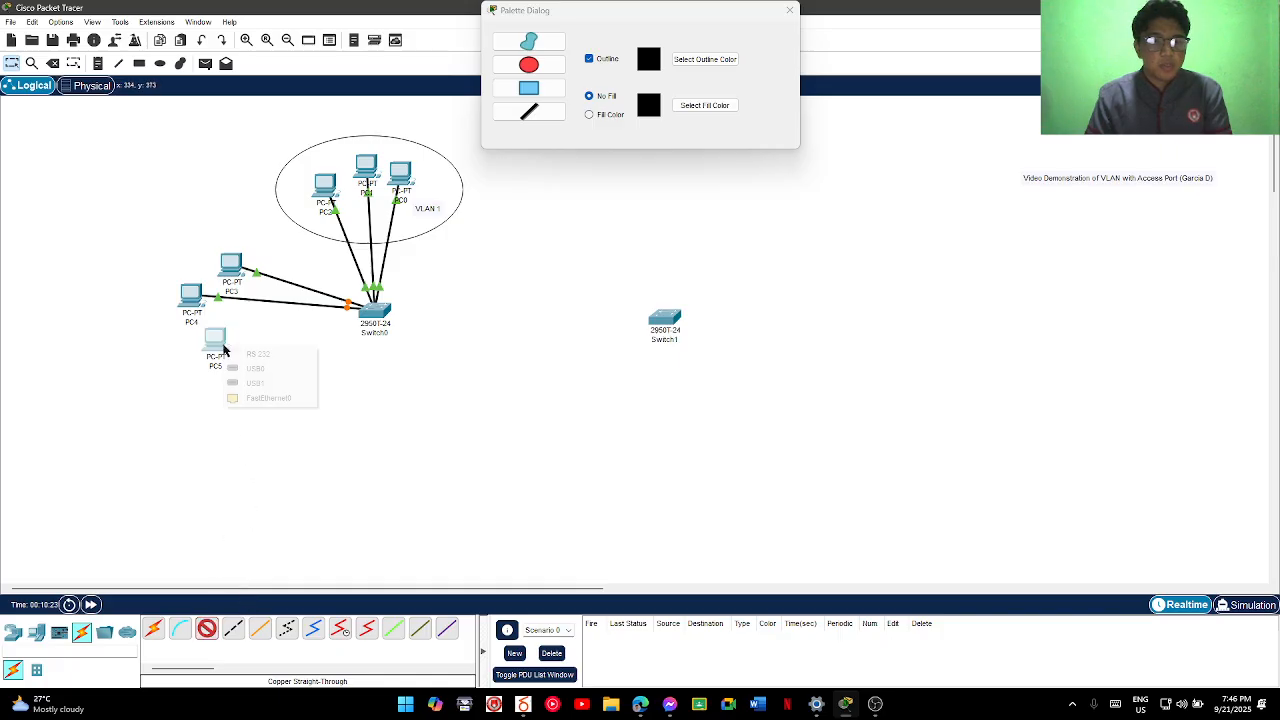
click(266, 396)
click(375, 314)
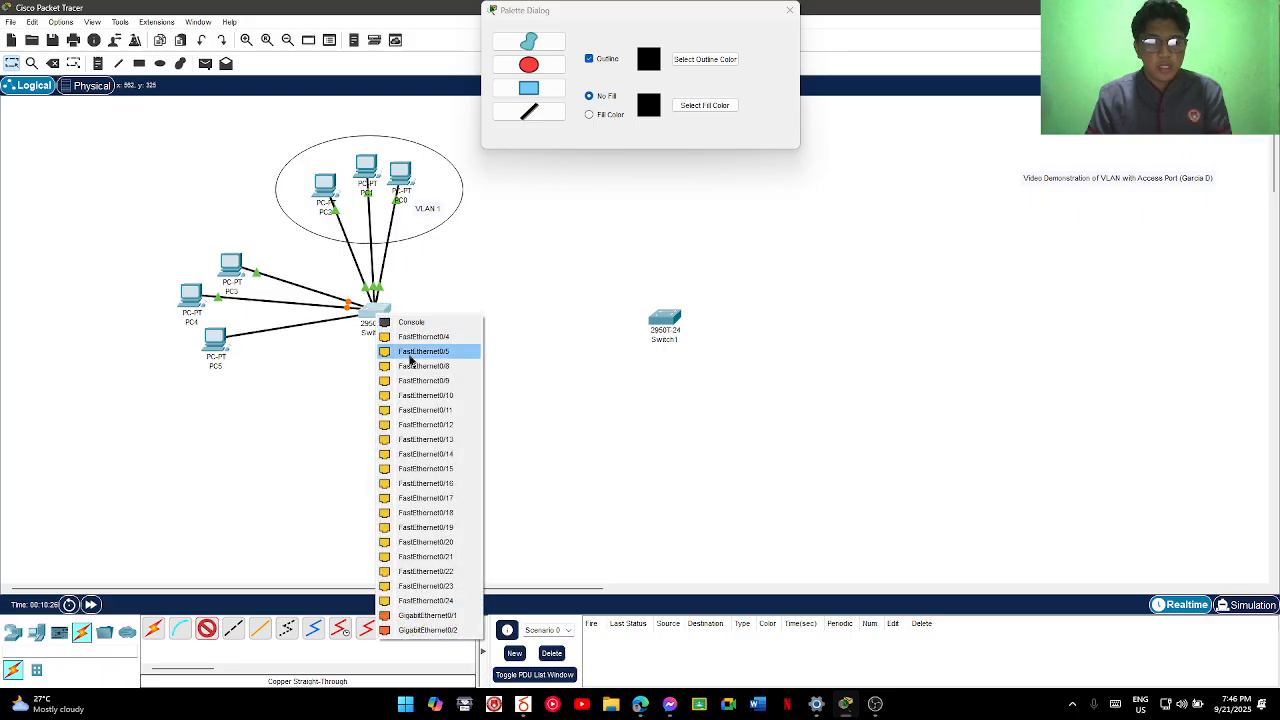
click(413, 368)
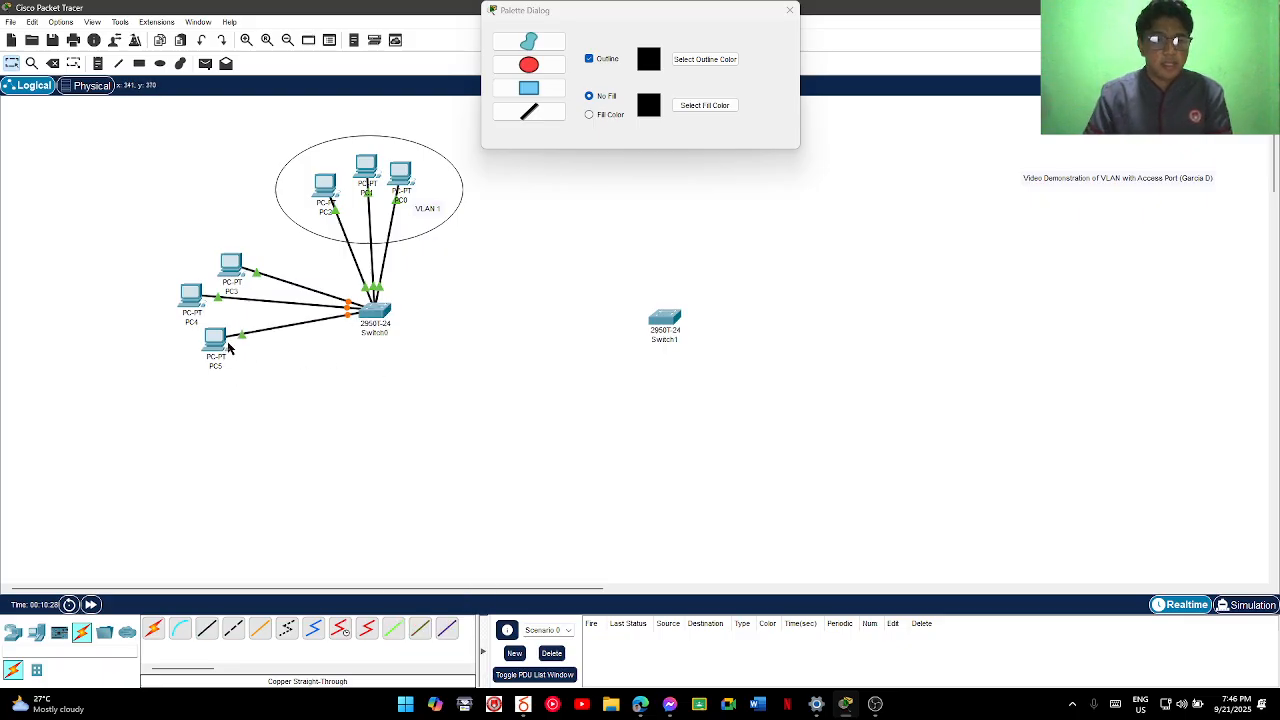
Move PC5 slightly closer to PC3 and PC4 and draw an unfilled ellipse around the three PCs
drag(229, 341, 232, 338)
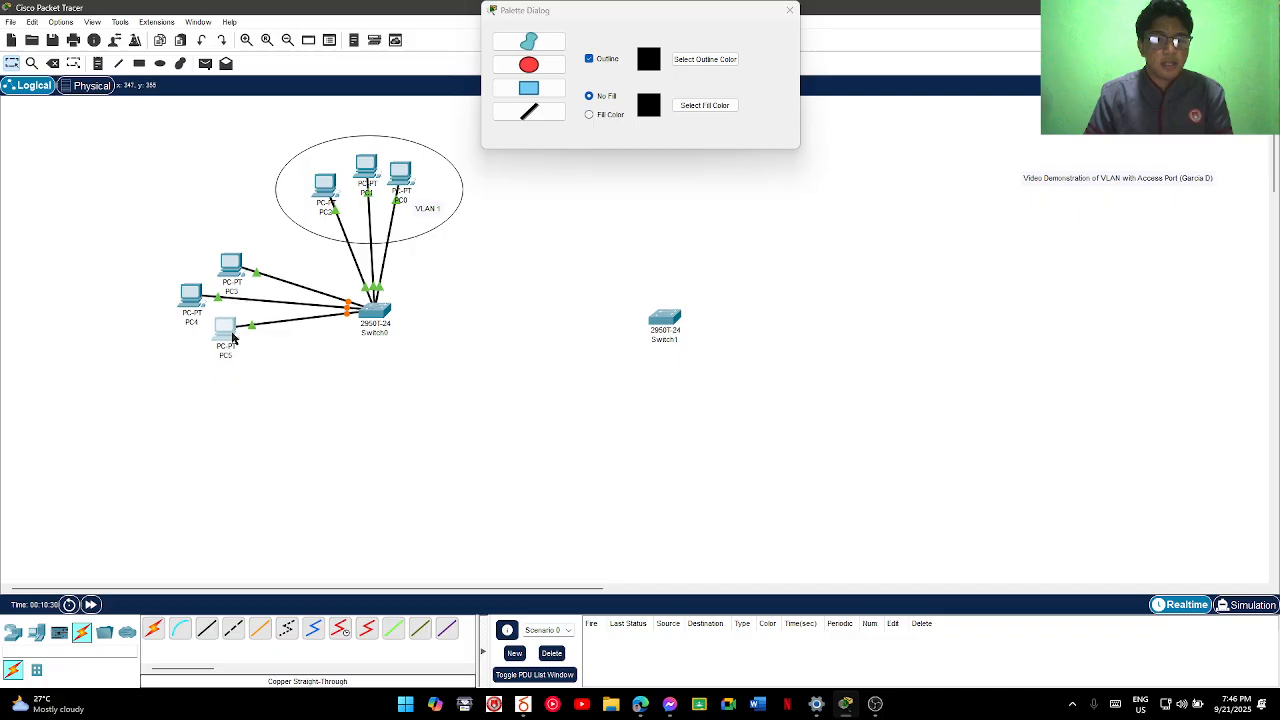
key(e)
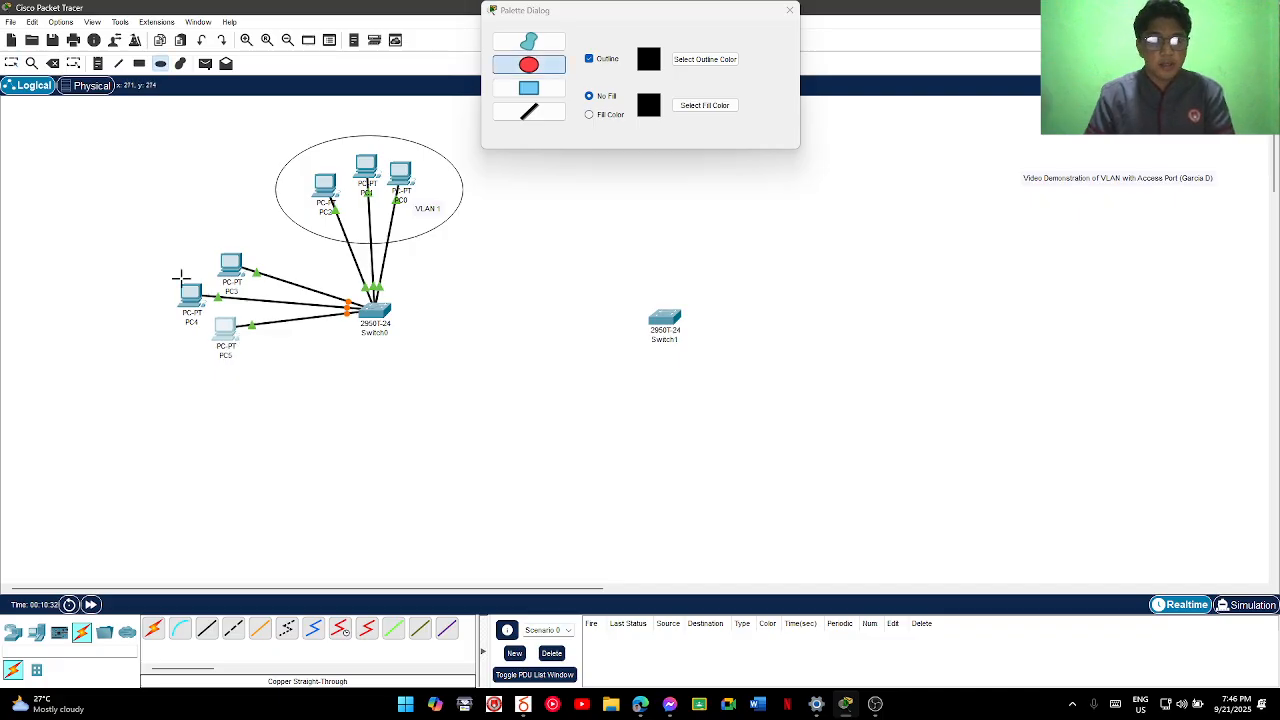
drag(151, 242, 306, 374)
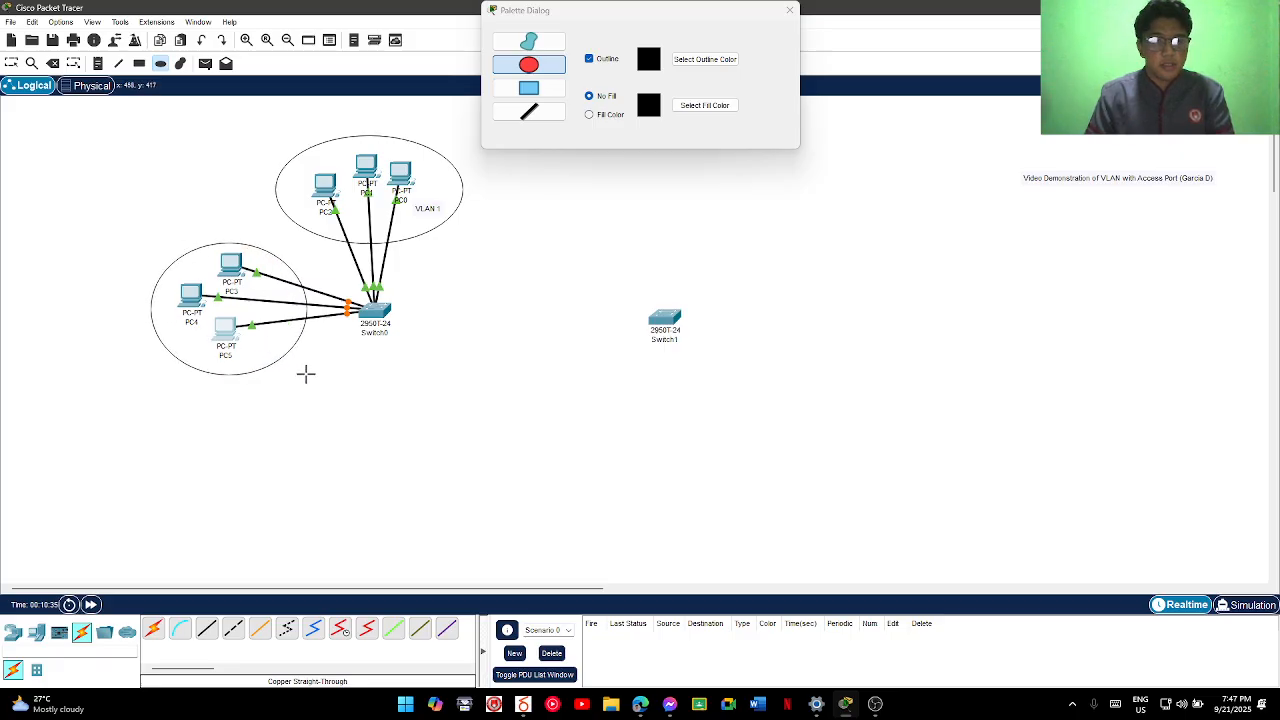
key(Escape)
Add the text label "VLAN 2" inside the second ellipse, just to the right of PC5
click(247, 349)
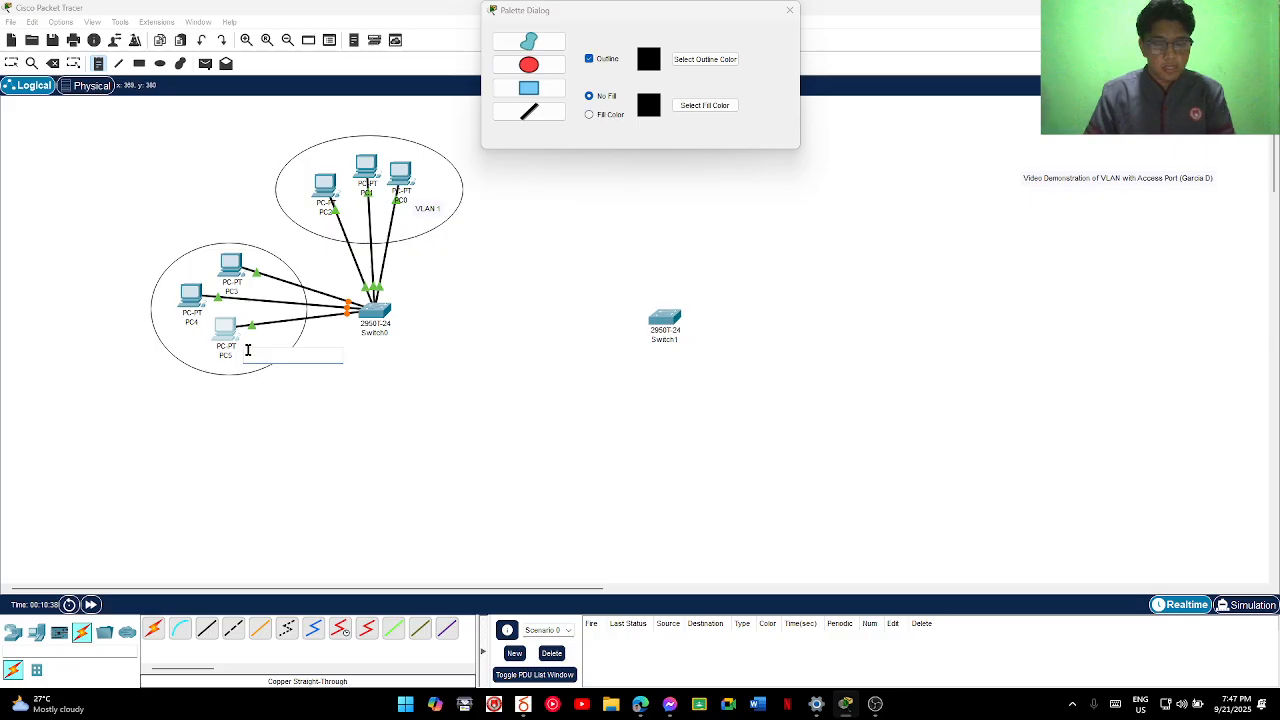
text(VLAN 2)
key(Return)
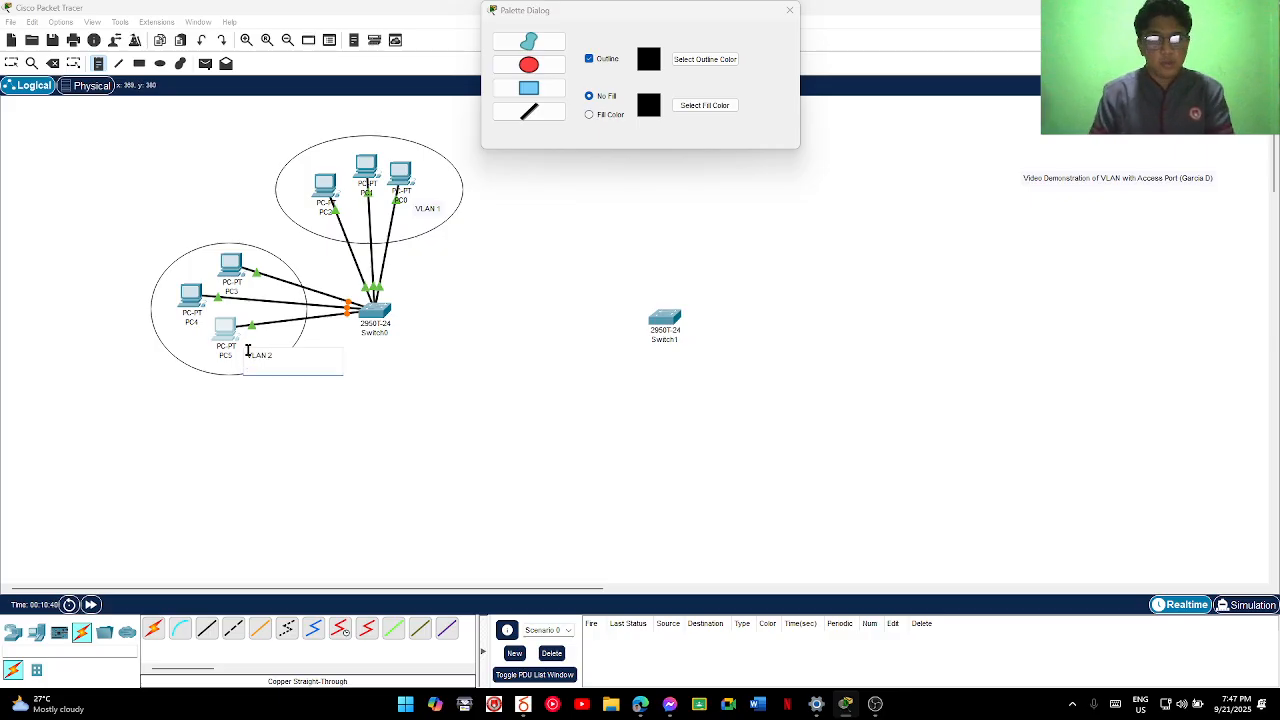
key(Escape)
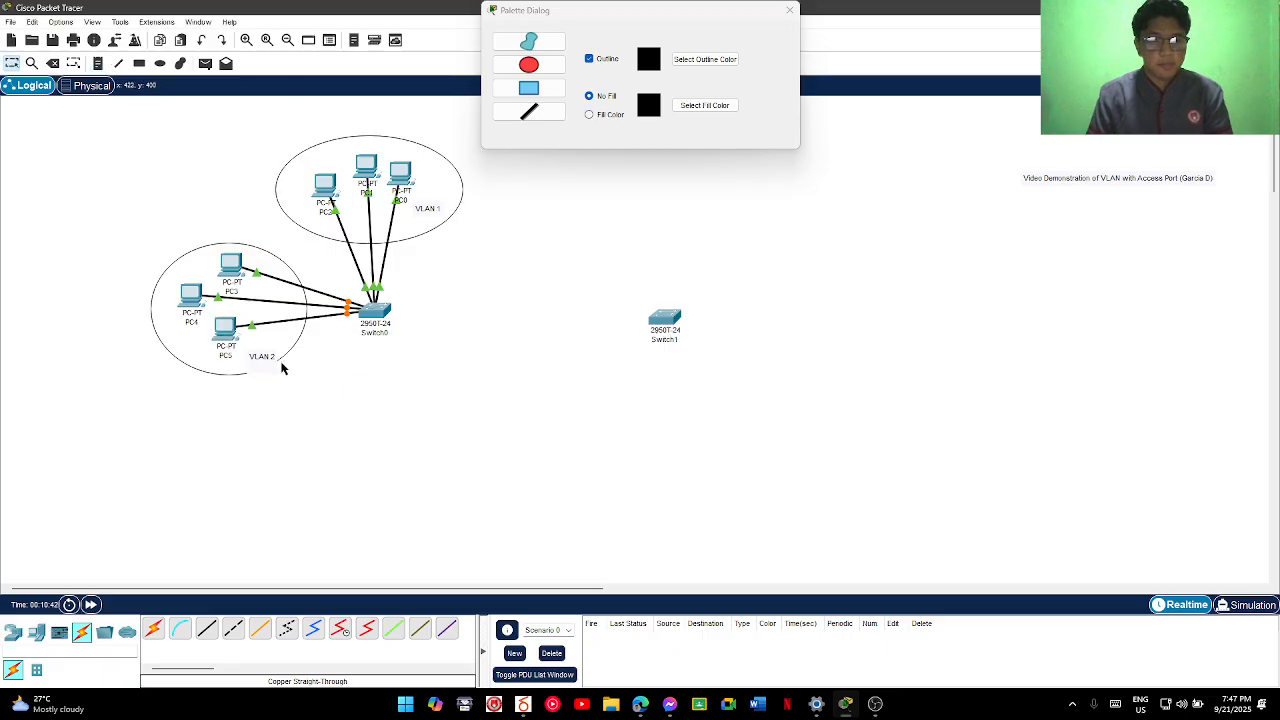
drag(265, 360, 268, 352)
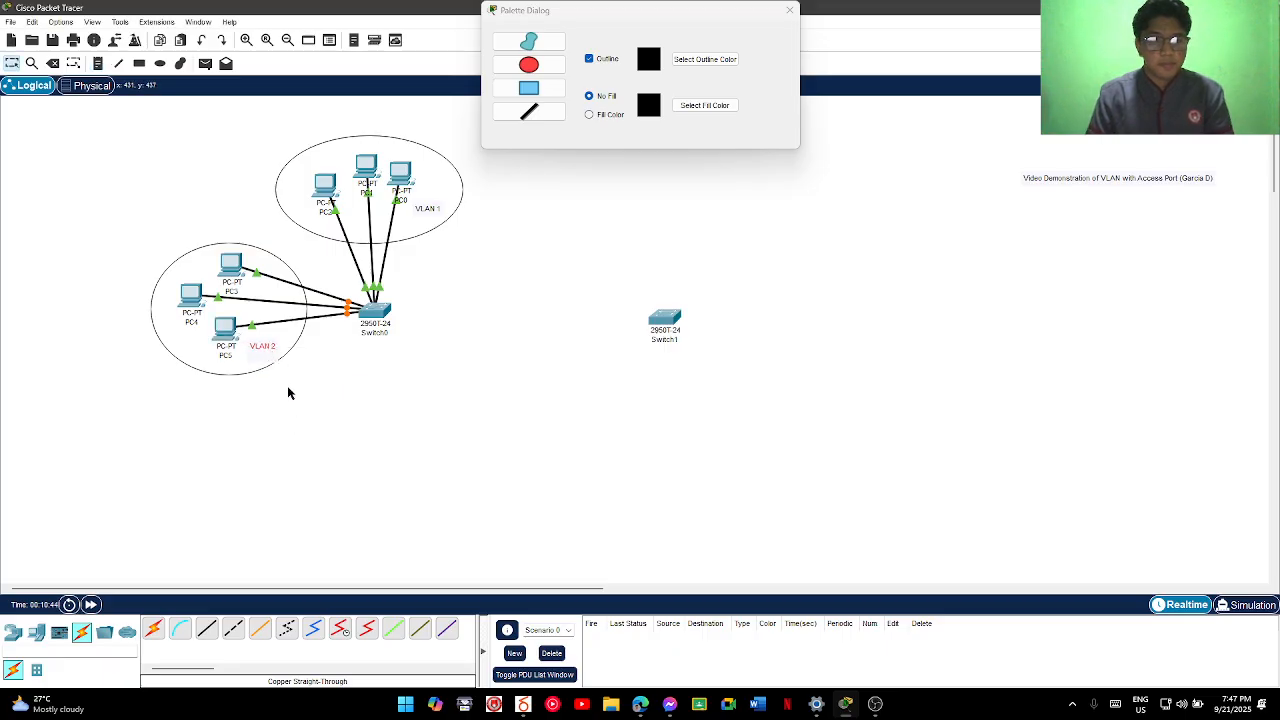
Place three PCs in a cluster below the VLAN 2 ellipse
click(40, 634)
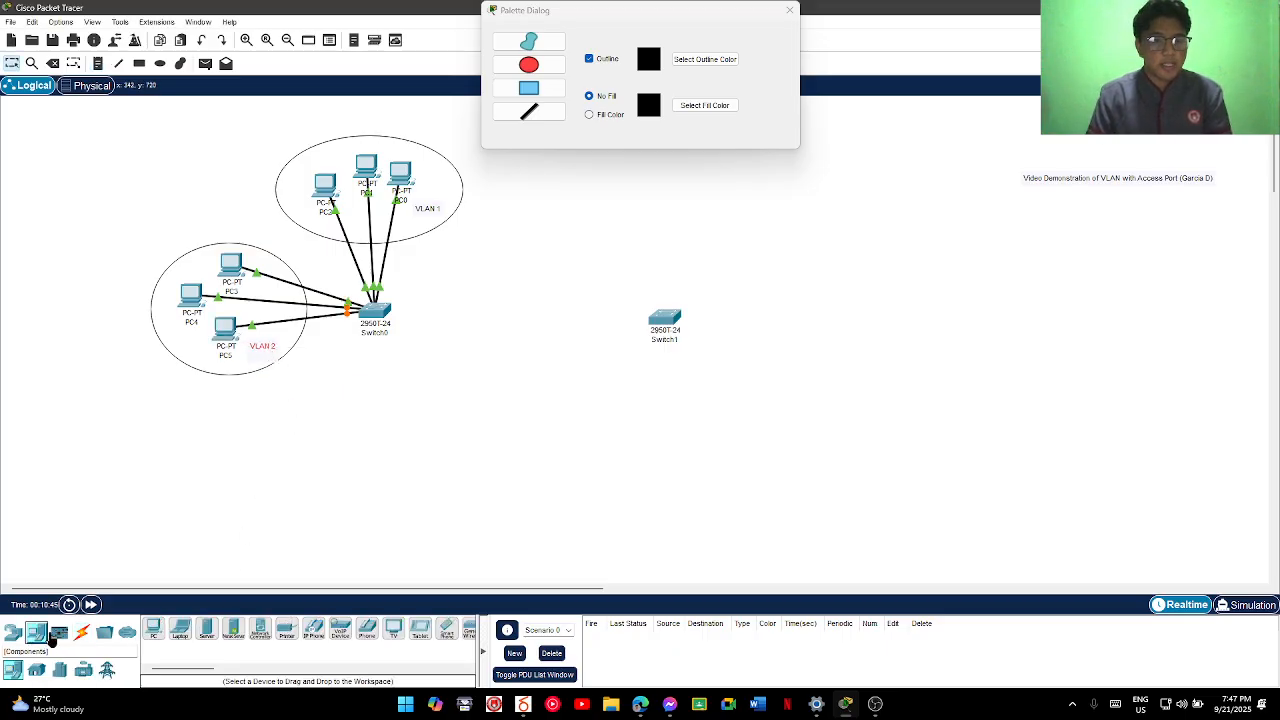
click(154, 630)
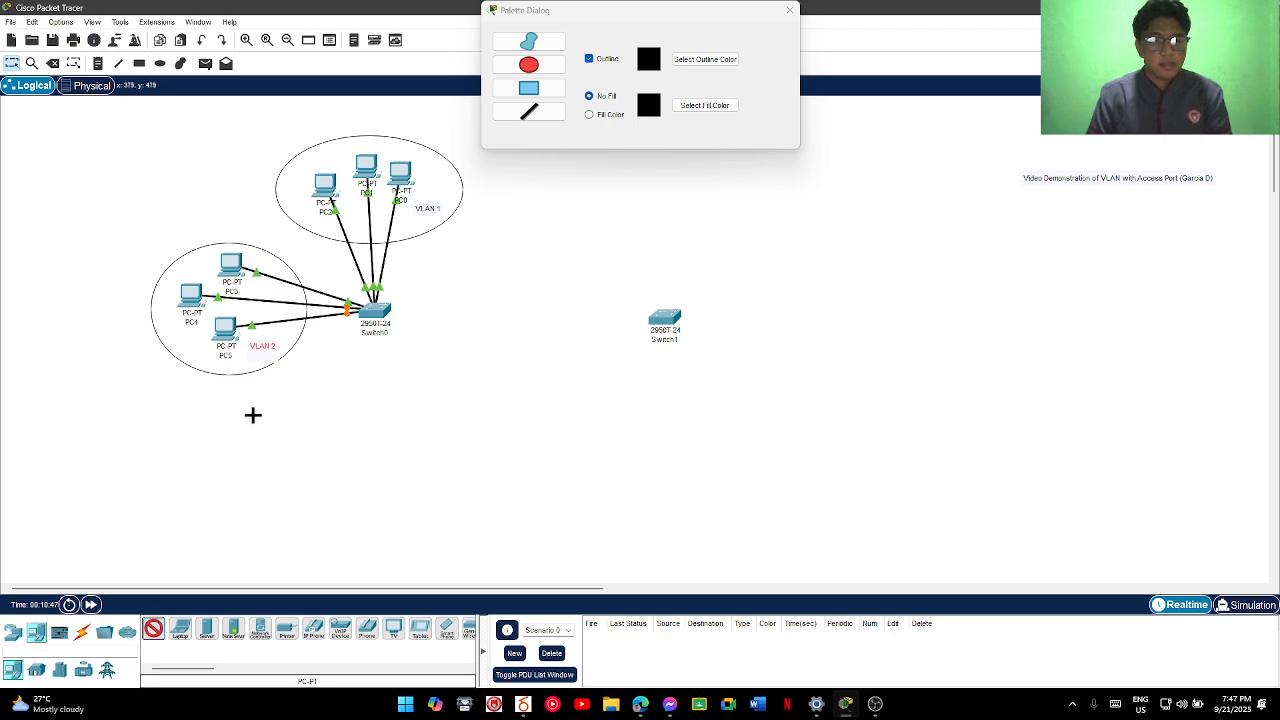
click(230, 421)
click(154, 632)
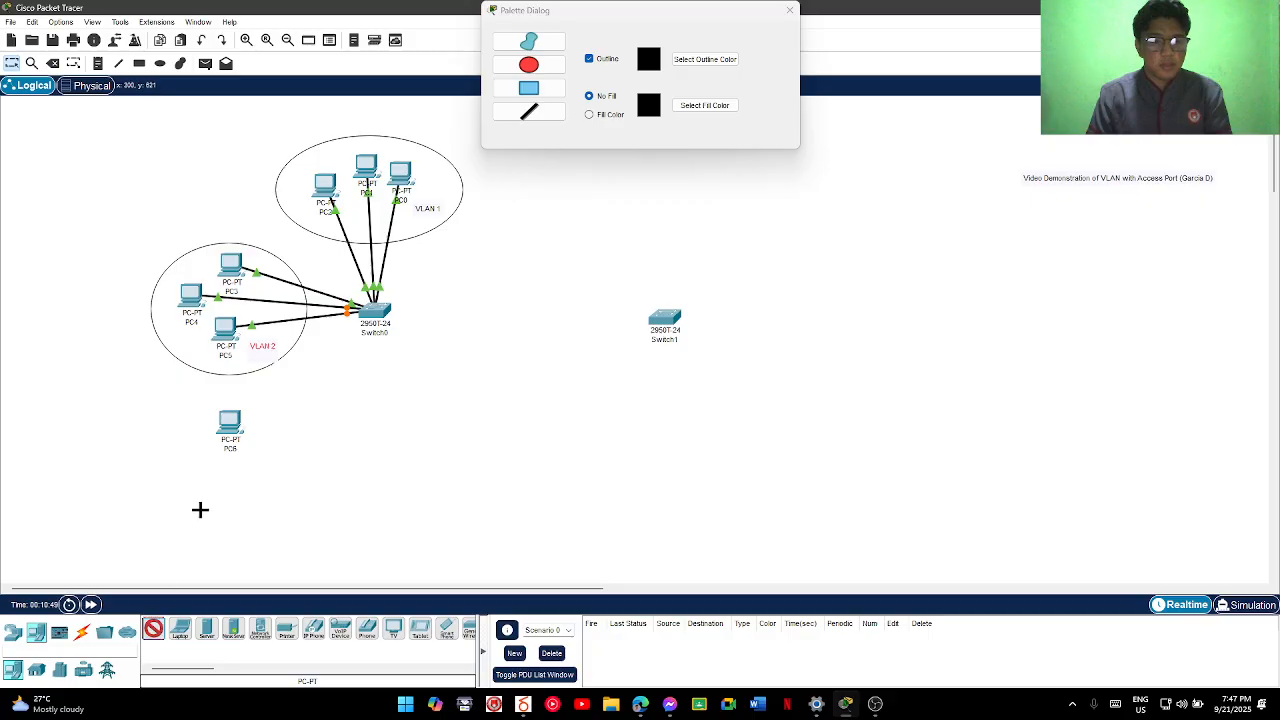
click(221, 473)
click(153, 632)
click(264, 483)
Connect PC6's FastEthernet0 to Switch0's FastEthernet0/11 with a copper straight-through cable
click(82, 632)
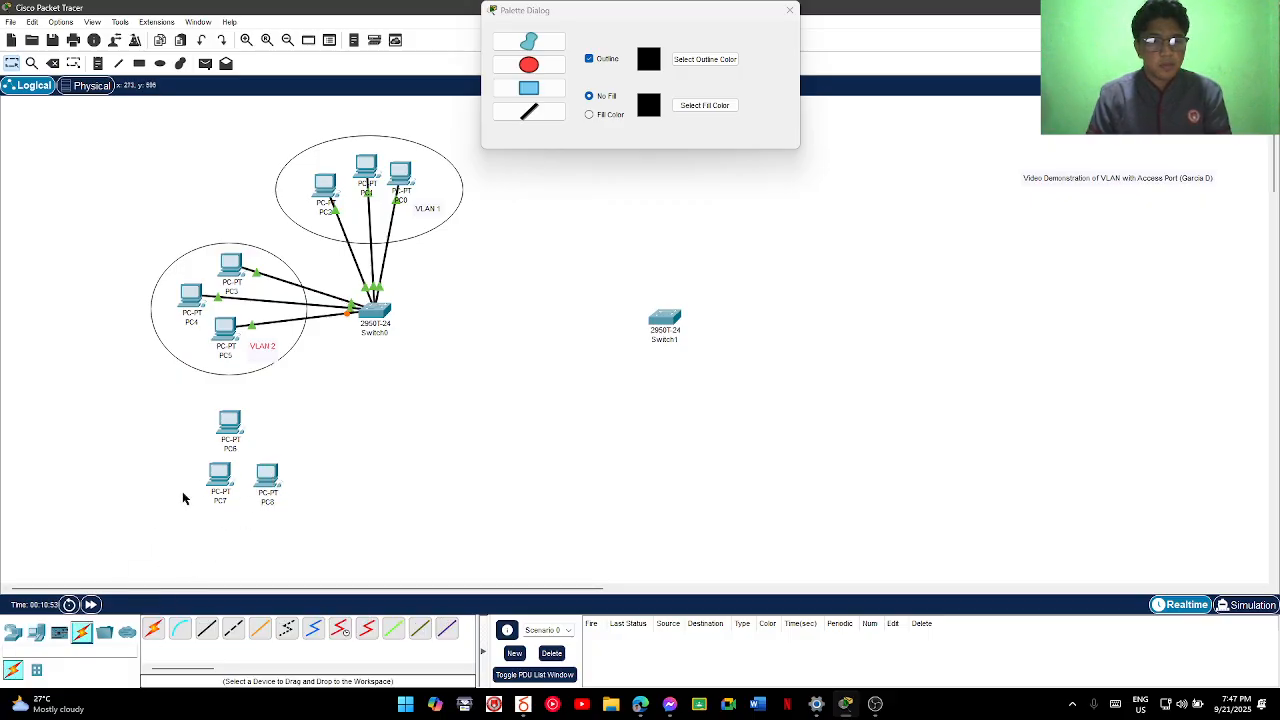
click(228, 433)
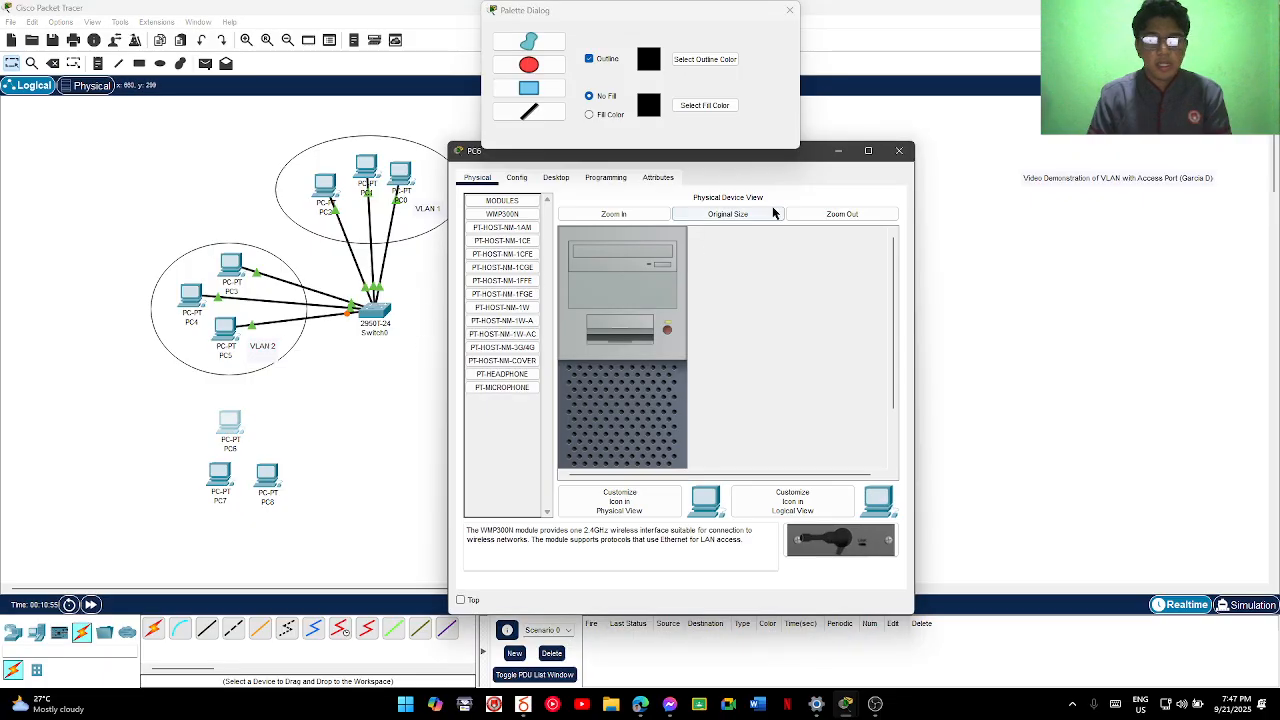
click(899, 150)
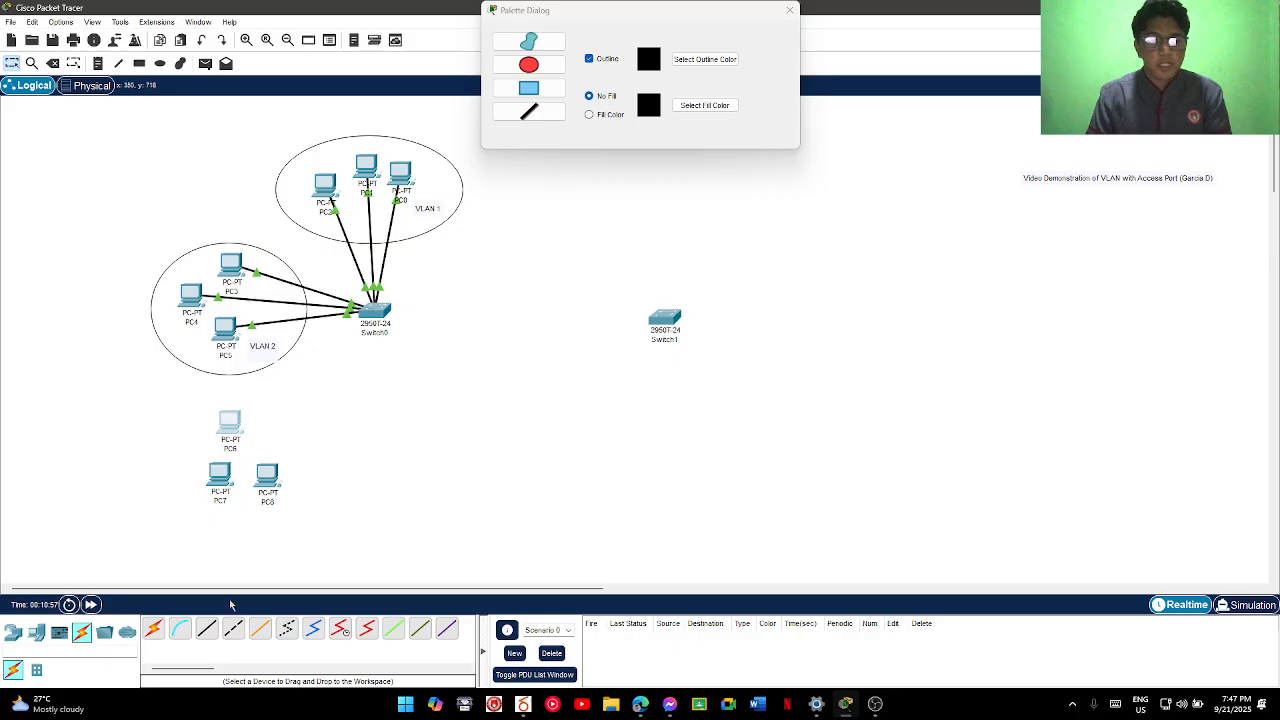
click(205, 630)
click(229, 425)
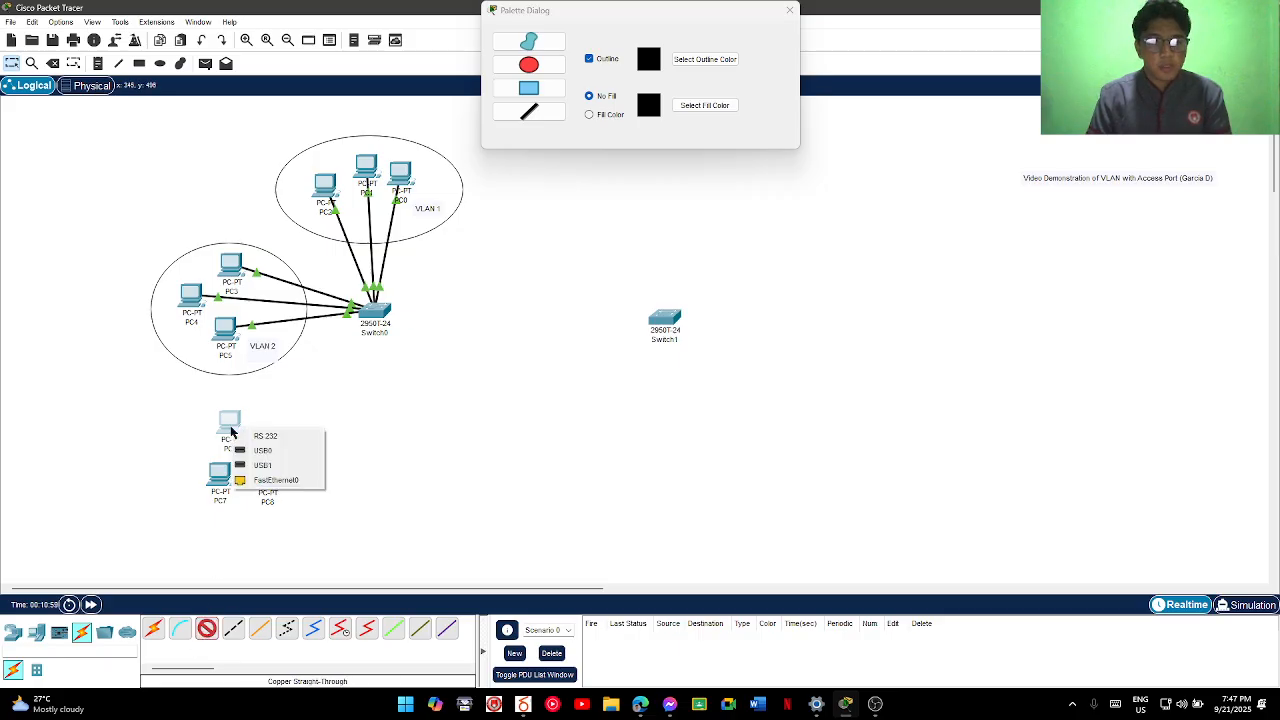
click(280, 479)
click(372, 308)
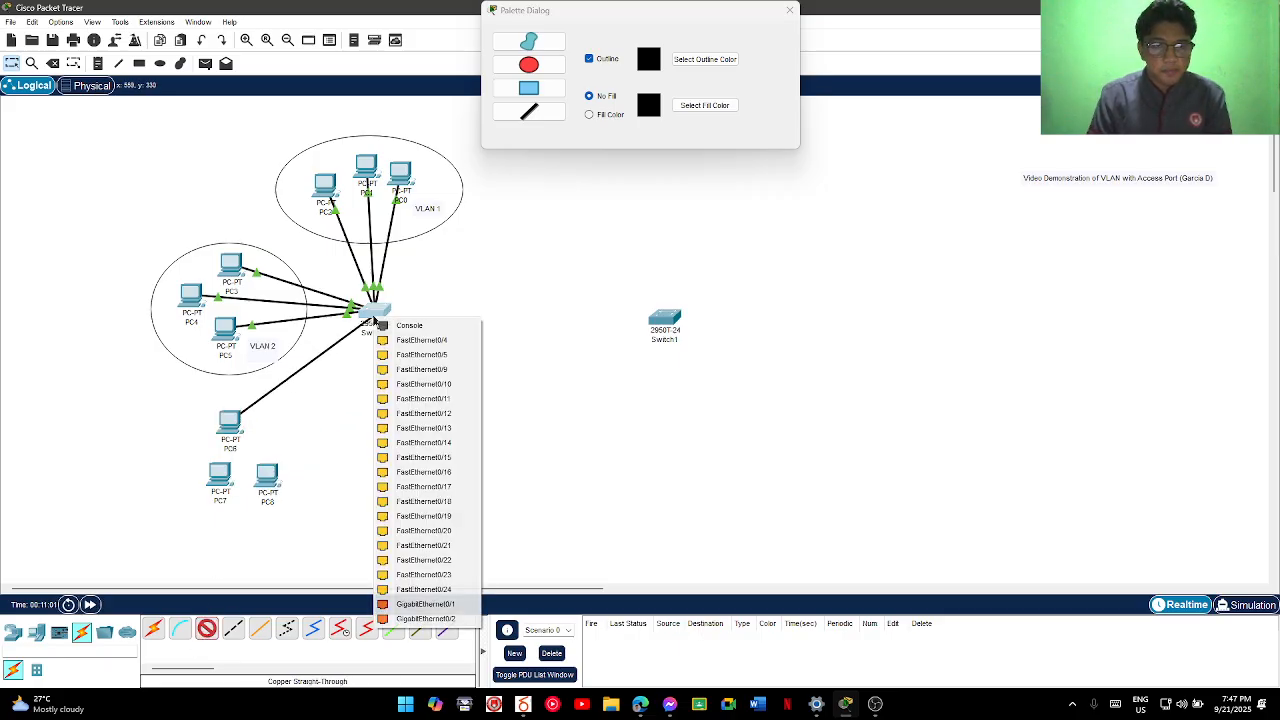
click(417, 398)
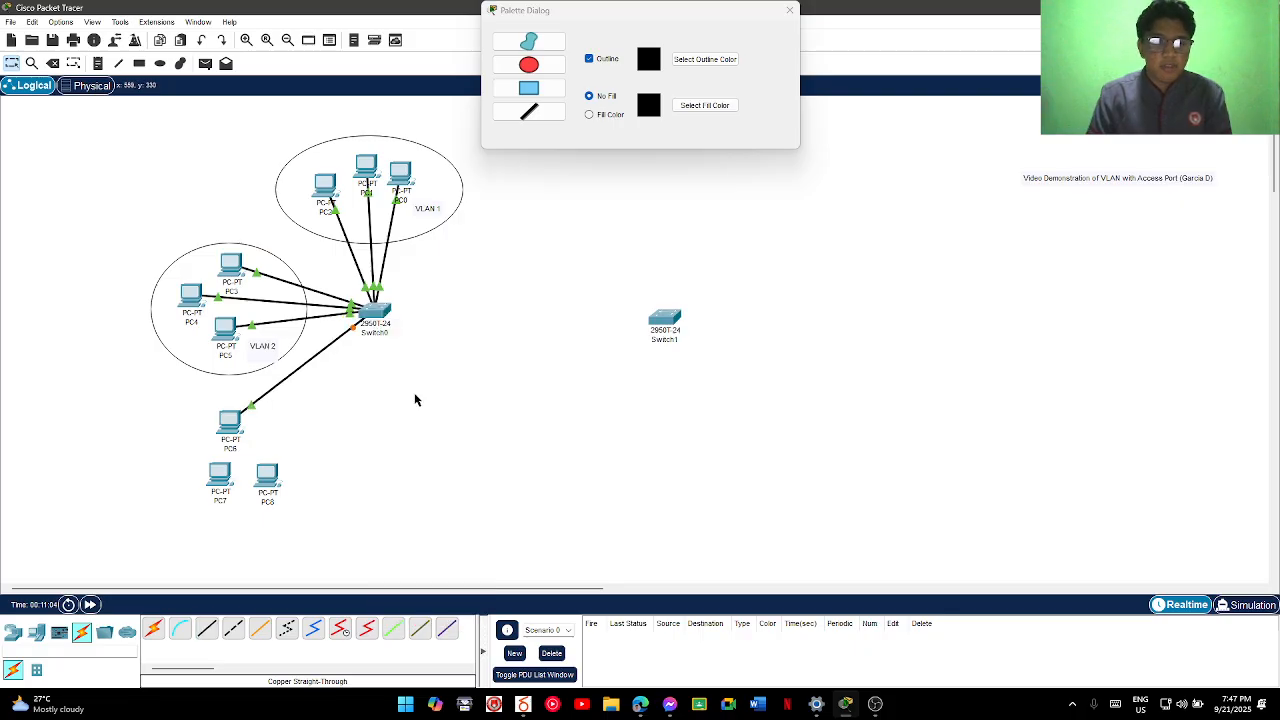
Connect PC7's FastEthernet0 to Switch0's FastEthernet0/12 with a copper straight-through cable
click(206, 630)
click(219, 477)
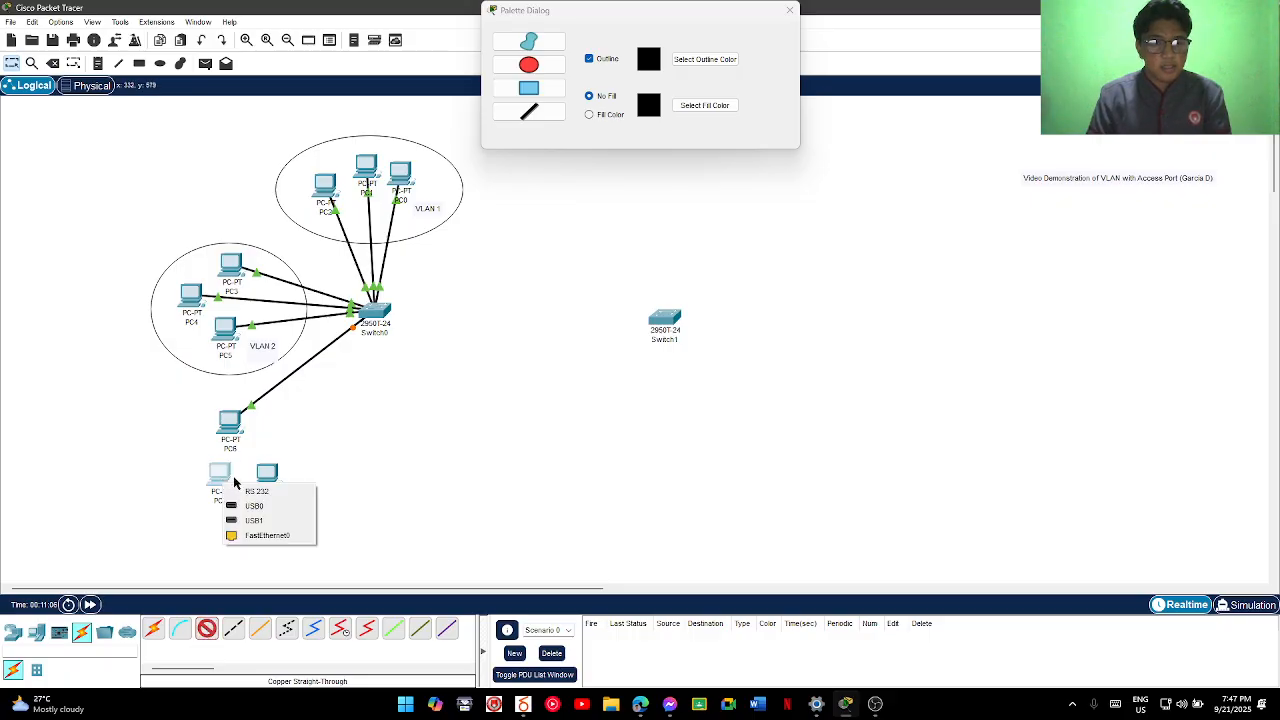
click(254, 536)
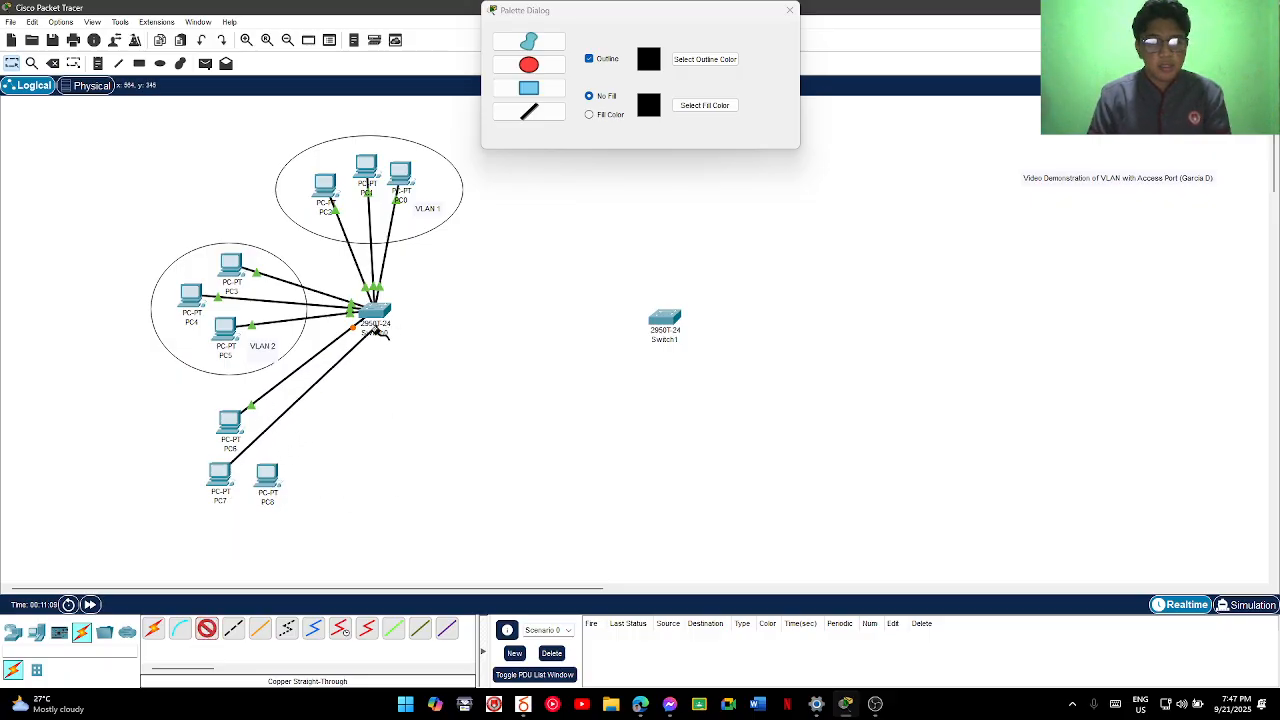
click(376, 311)
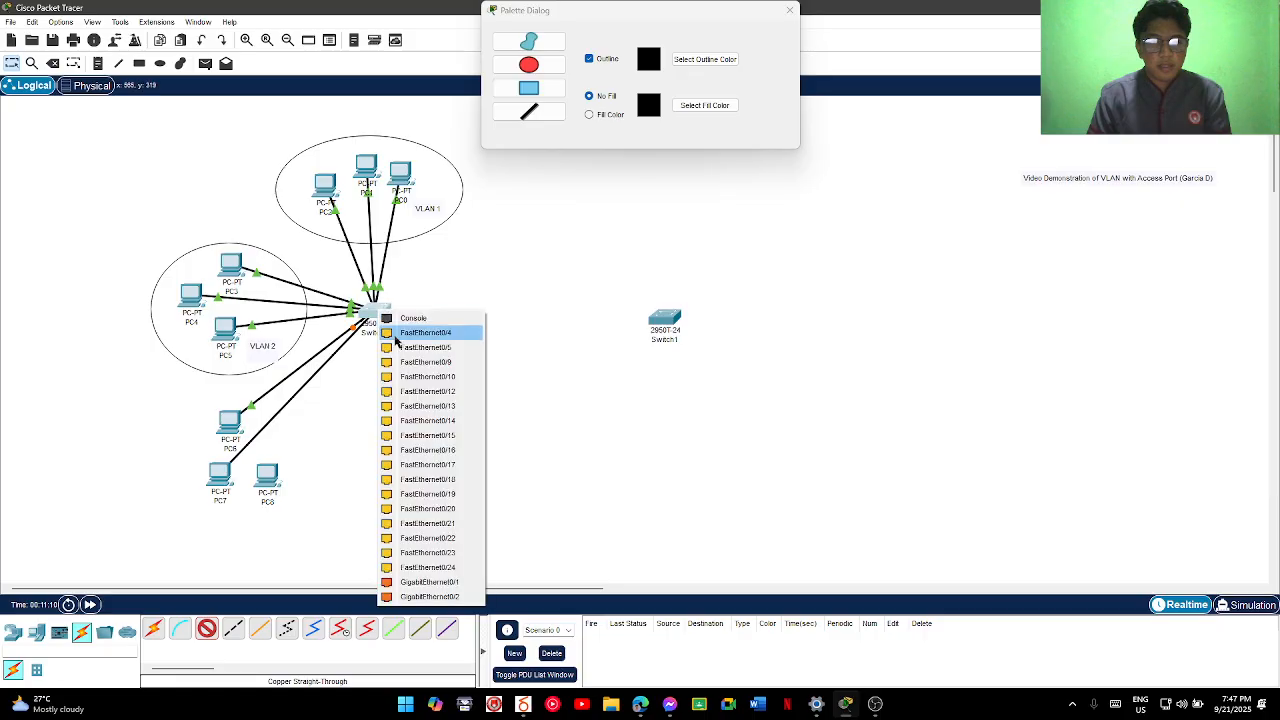
click(400, 392)
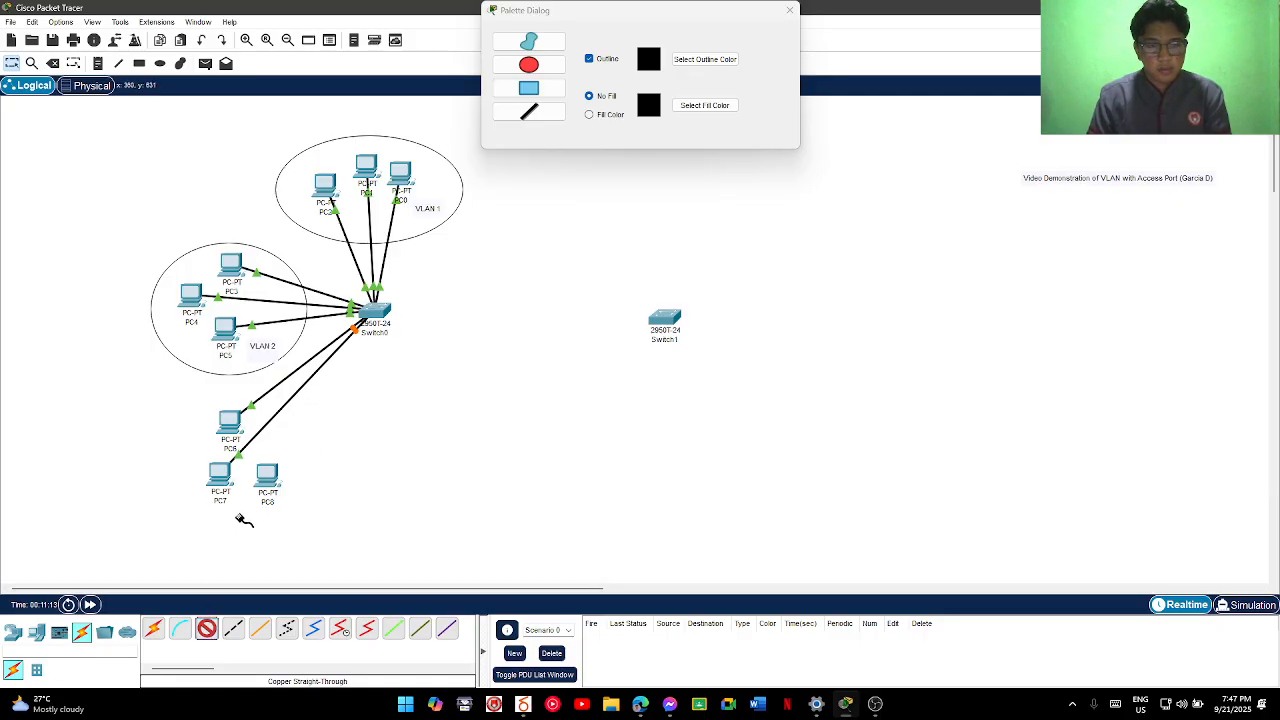
Connect PC8's FastEthernet0 to Switch0's FastEthernet0/13 with a copper straight-through cable
click(265, 476)
click(326, 529)
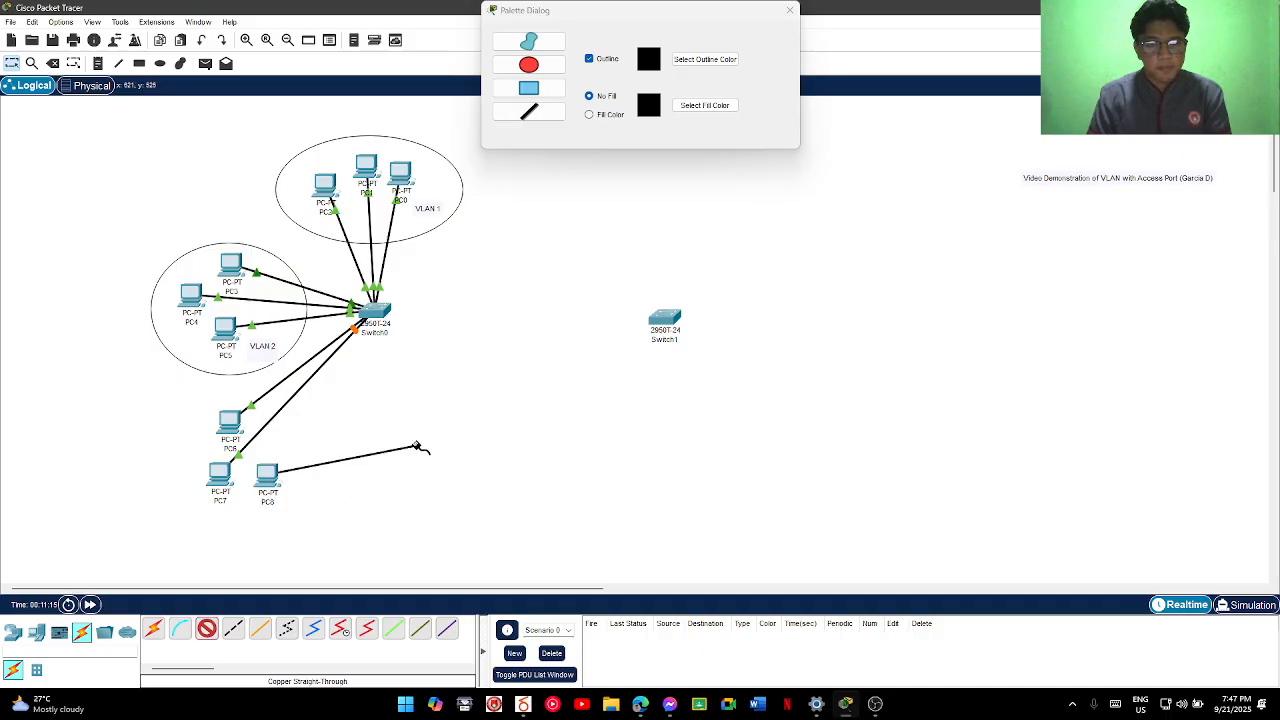
click(375, 316)
click(412, 400)
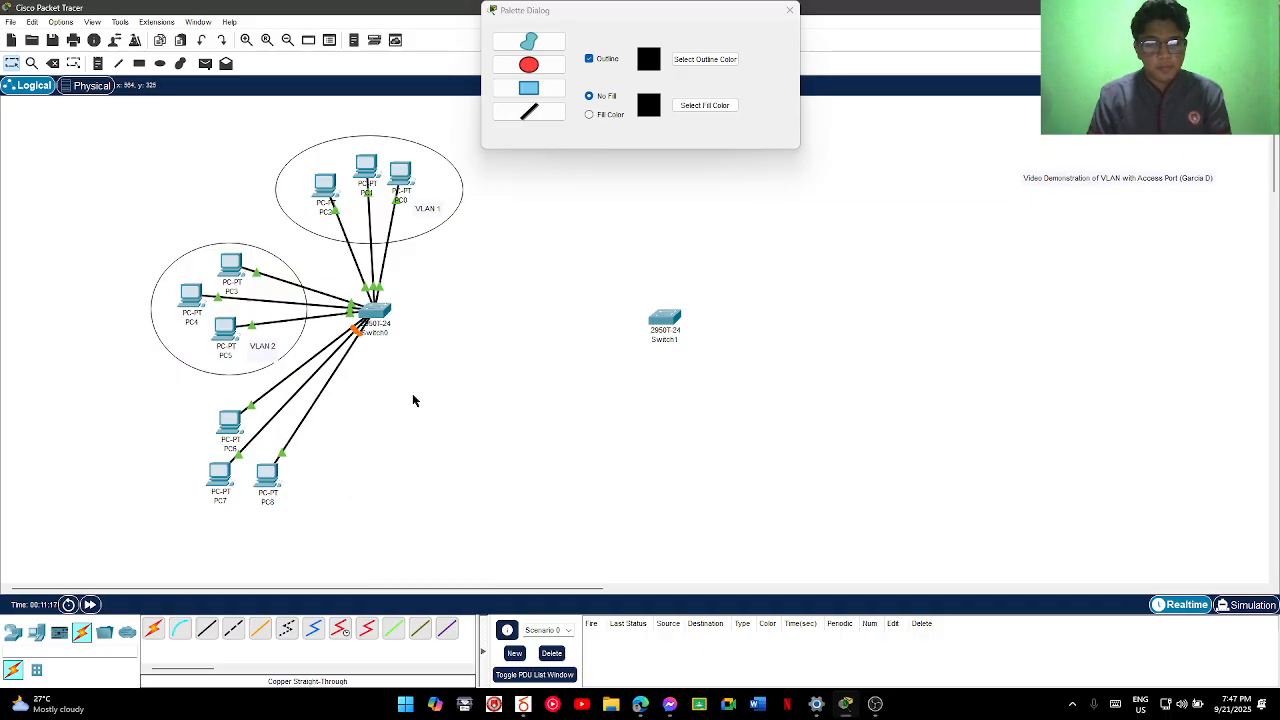
Move PC6 slightly closer to PC7 and PC8 and draw an unfilled ellipse around the three PCs
drag(233, 444, 238, 446)
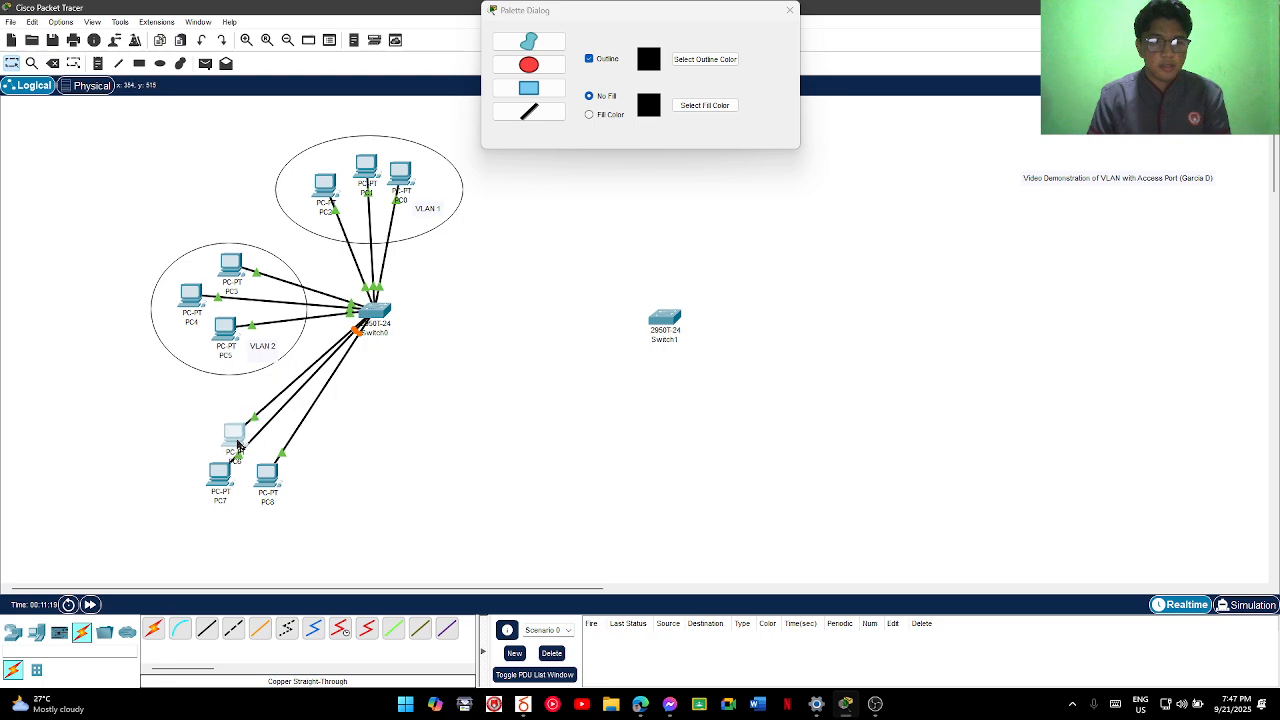
key(e)
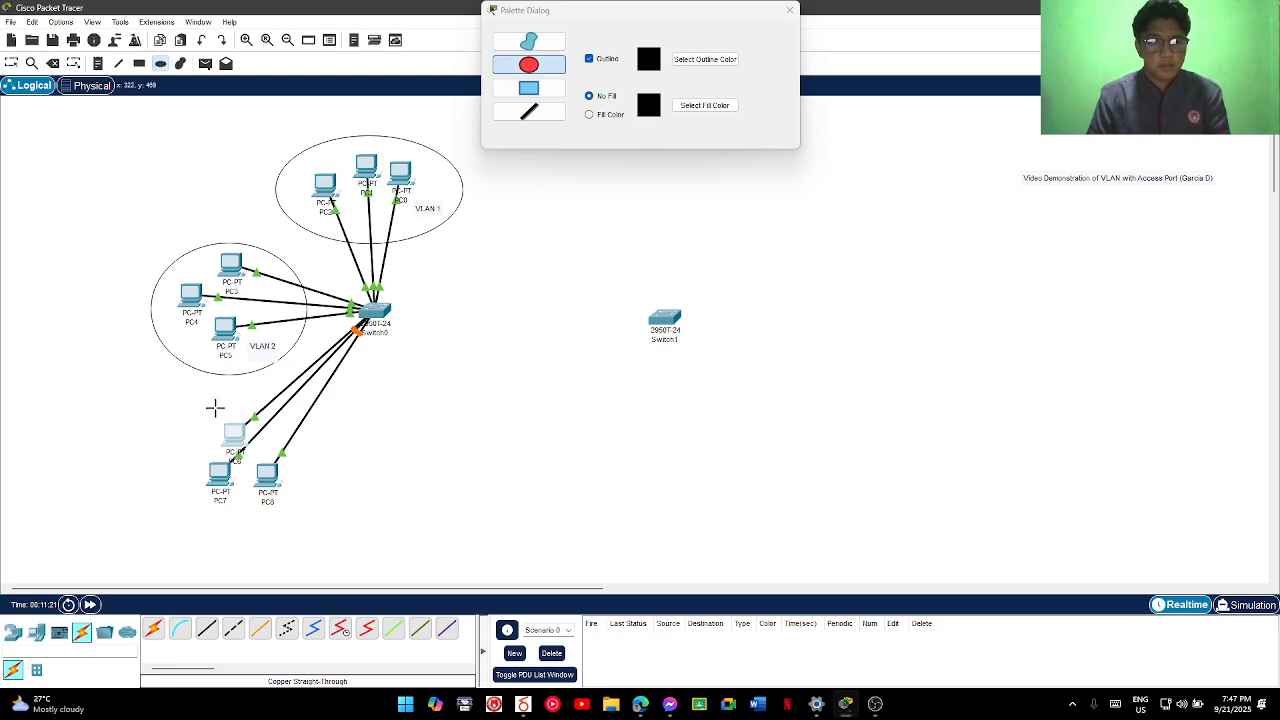
drag(190, 401, 319, 537)
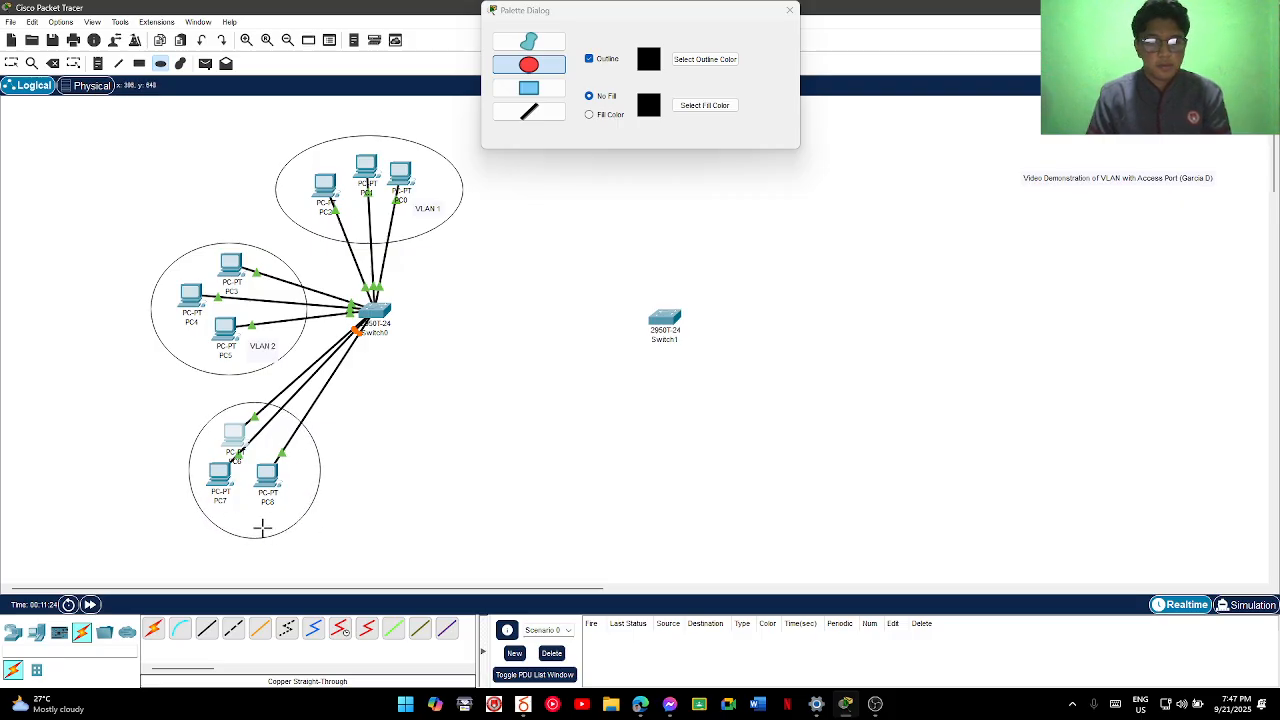
Add the text label "VLAN 3" inside the third ellipse, below PC7 and PC8
key(n)
click(230, 522)
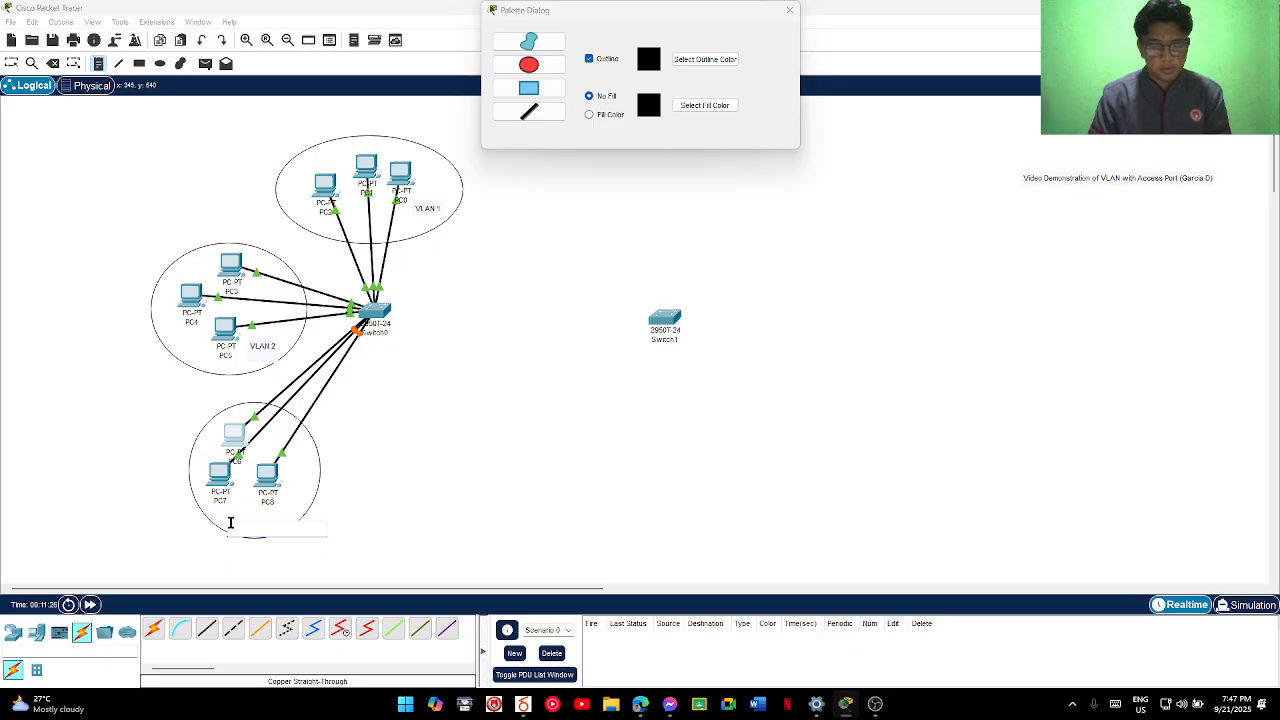
text(VLAN 3)
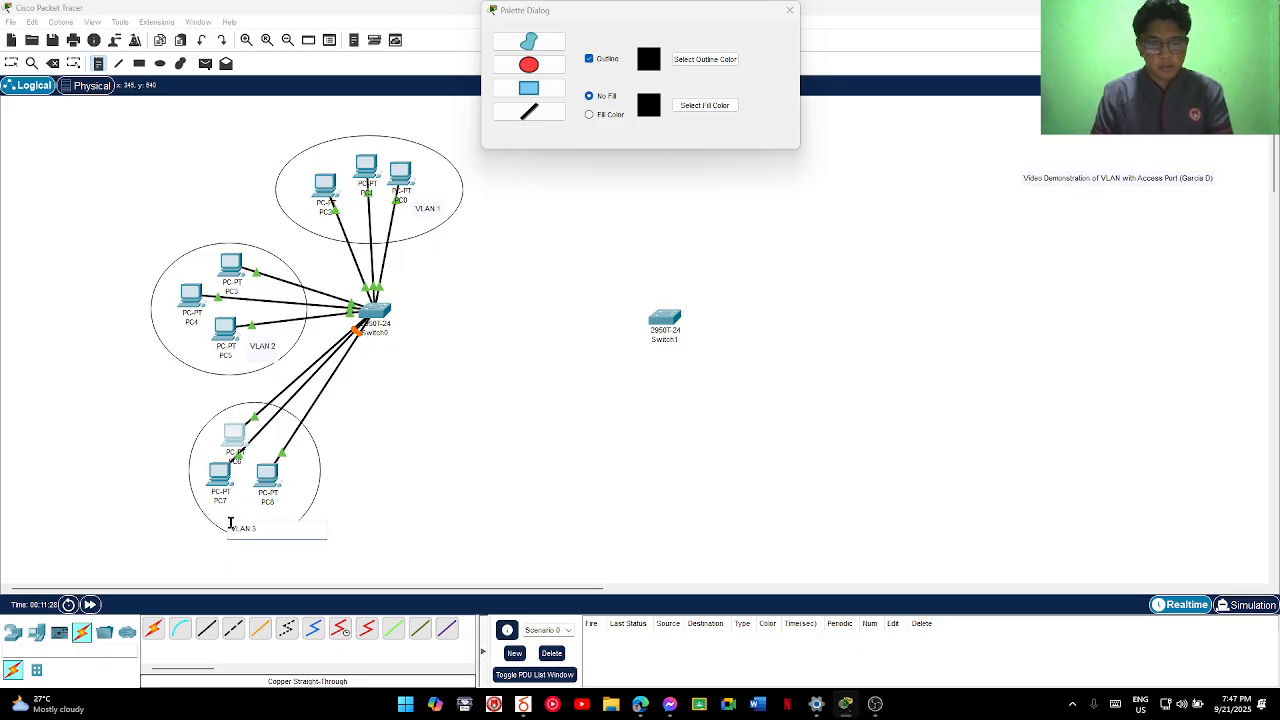
key(Escape)
drag(255, 537, 256, 529)
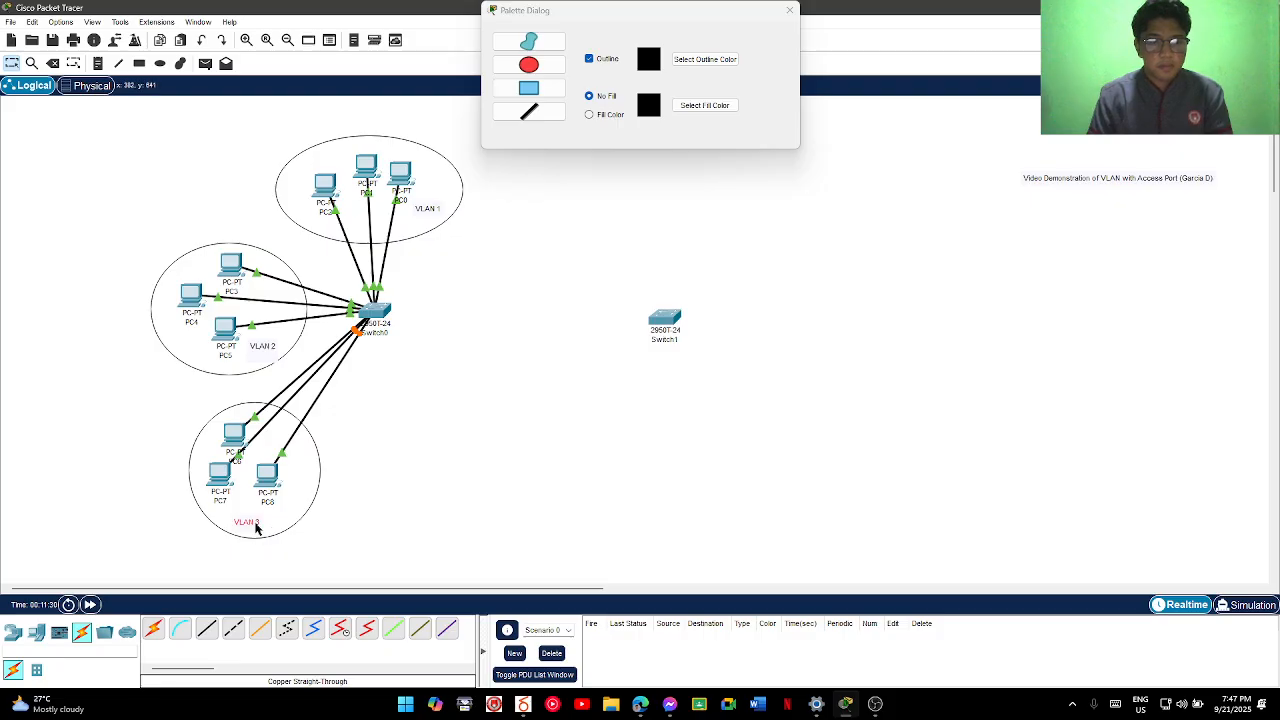
Place three more PCs beside the VLAN 3 ellipse, below Switch0, and spread them apart
click(36, 632)
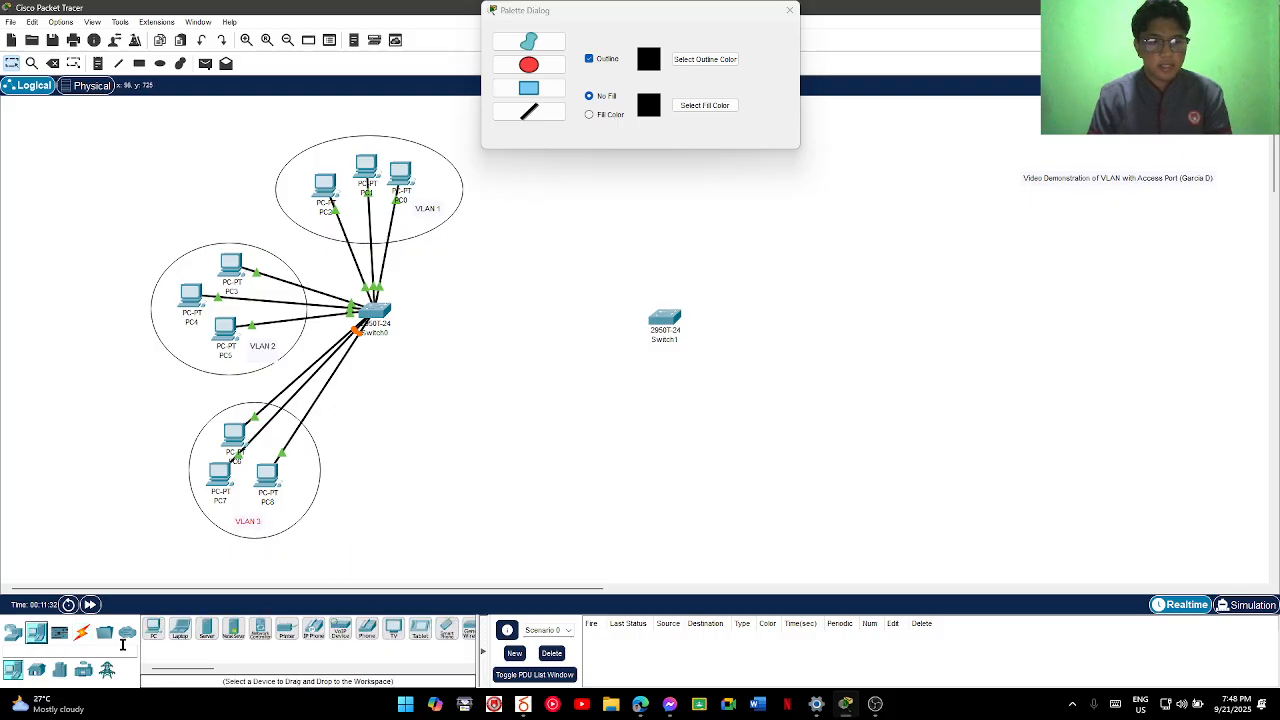
click(153, 628)
click(367, 471)
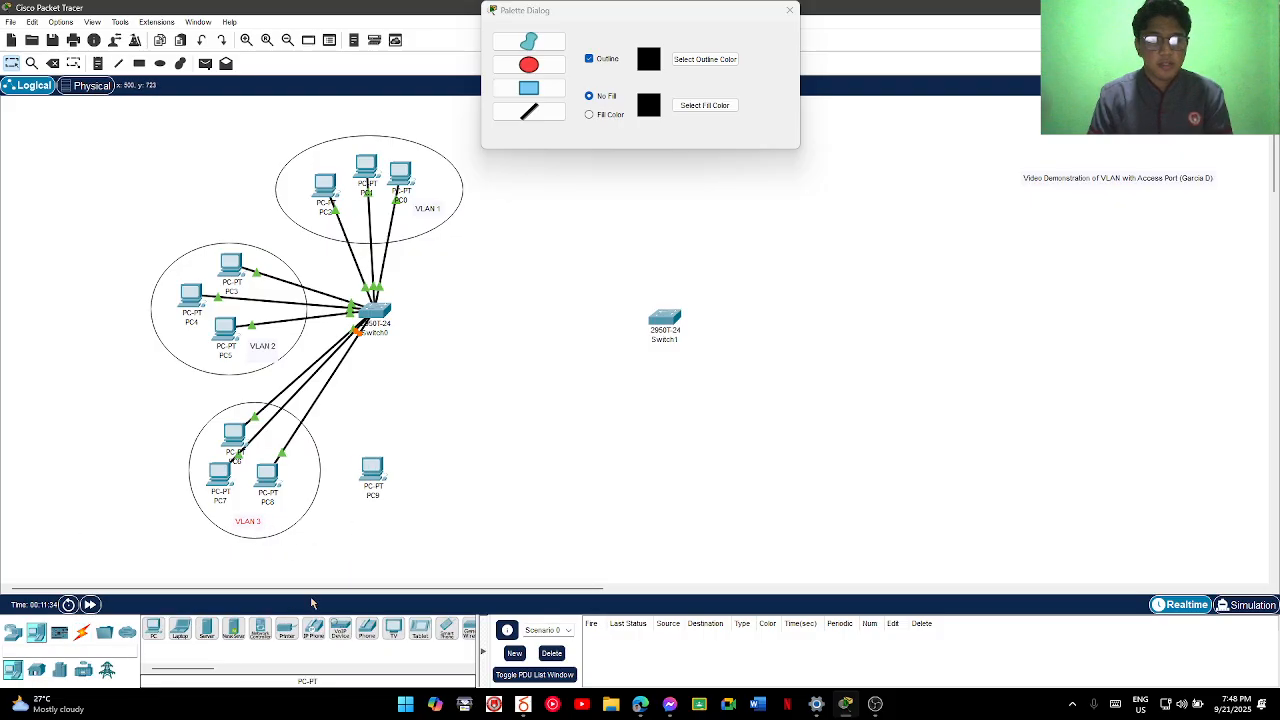
click(401, 493)
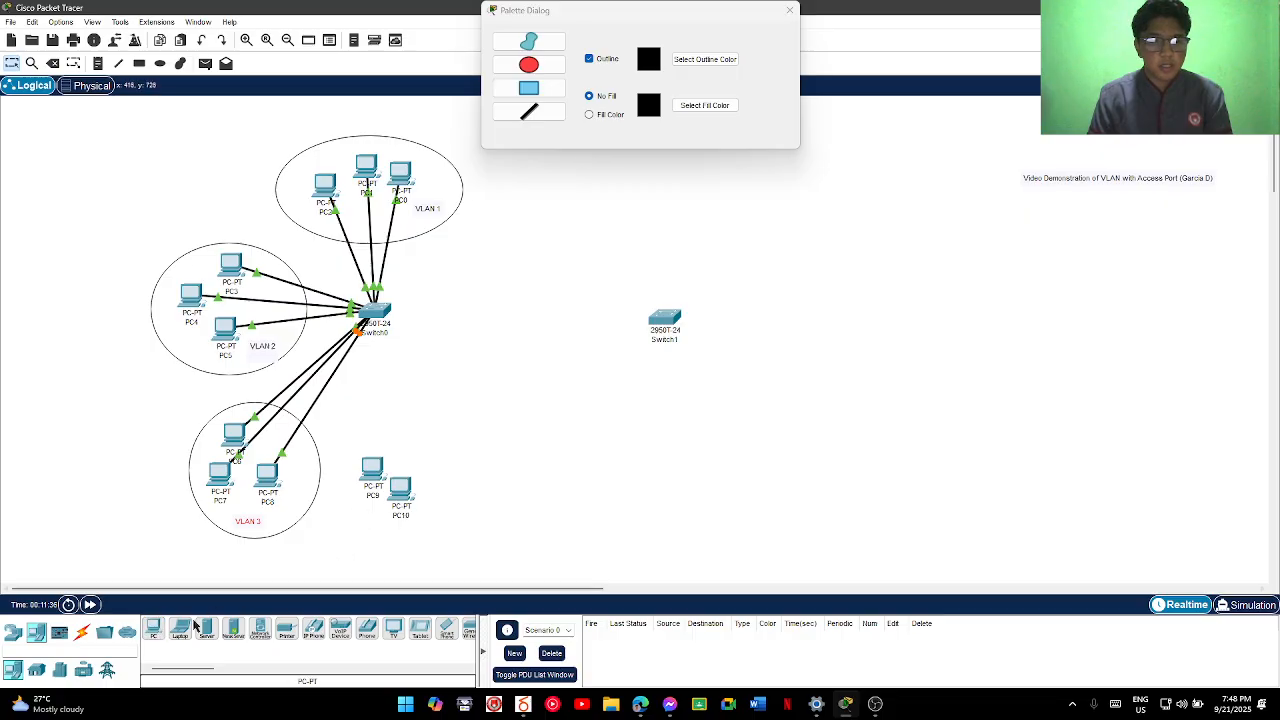
click(418, 459)
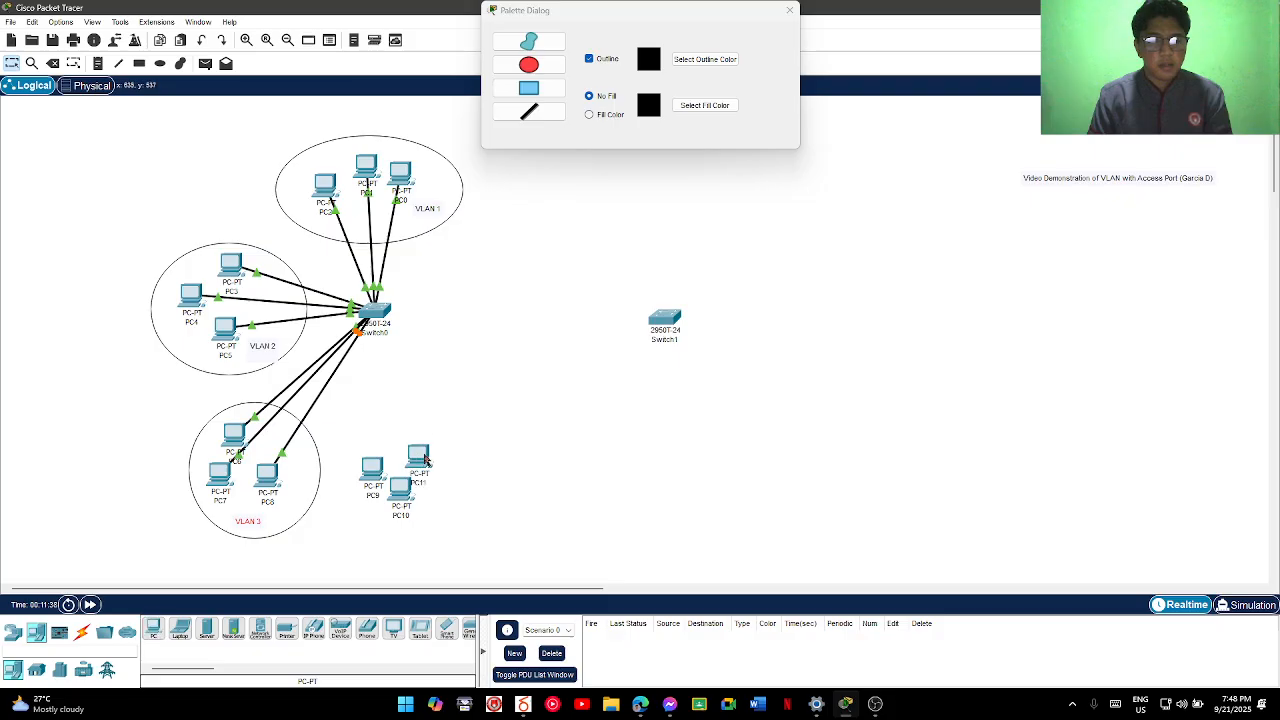
drag(395, 500, 404, 520)
drag(415, 470, 436, 480)
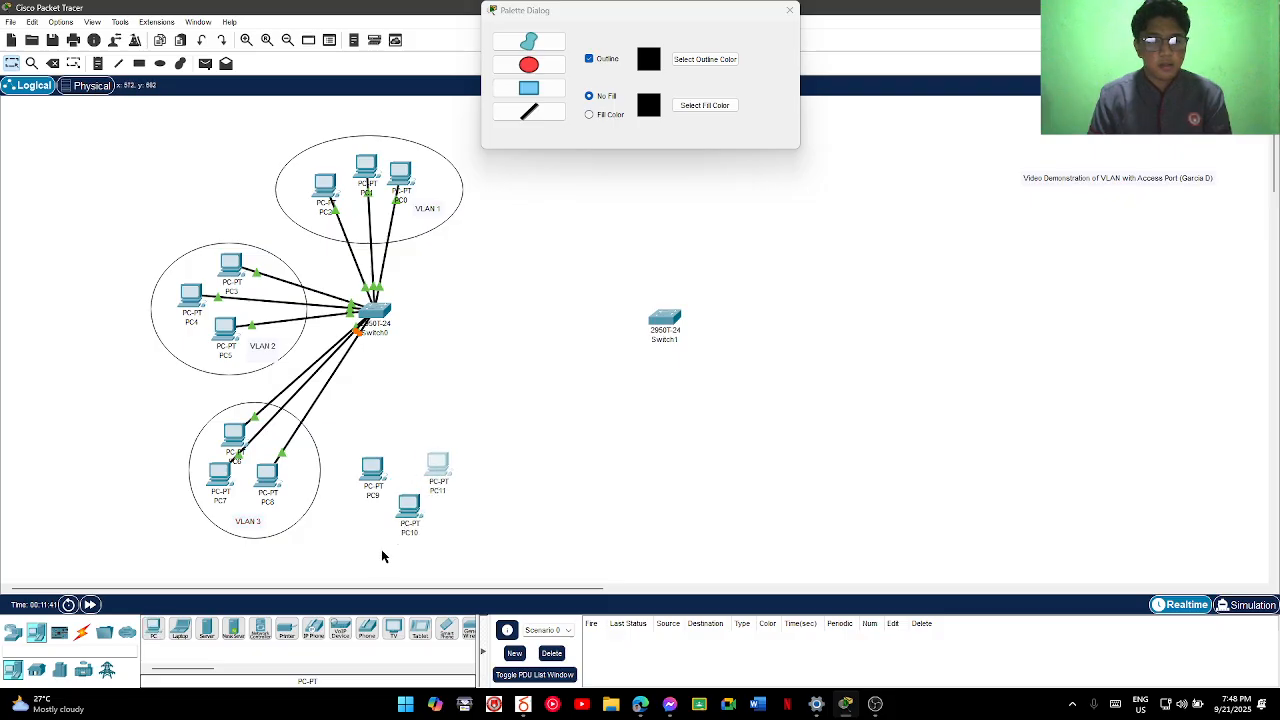
Connect PC9's FastEthernet0 to Switch0's FastEthernet0/16 with a copper straight-through cable
click(84, 633)
click(206, 628)
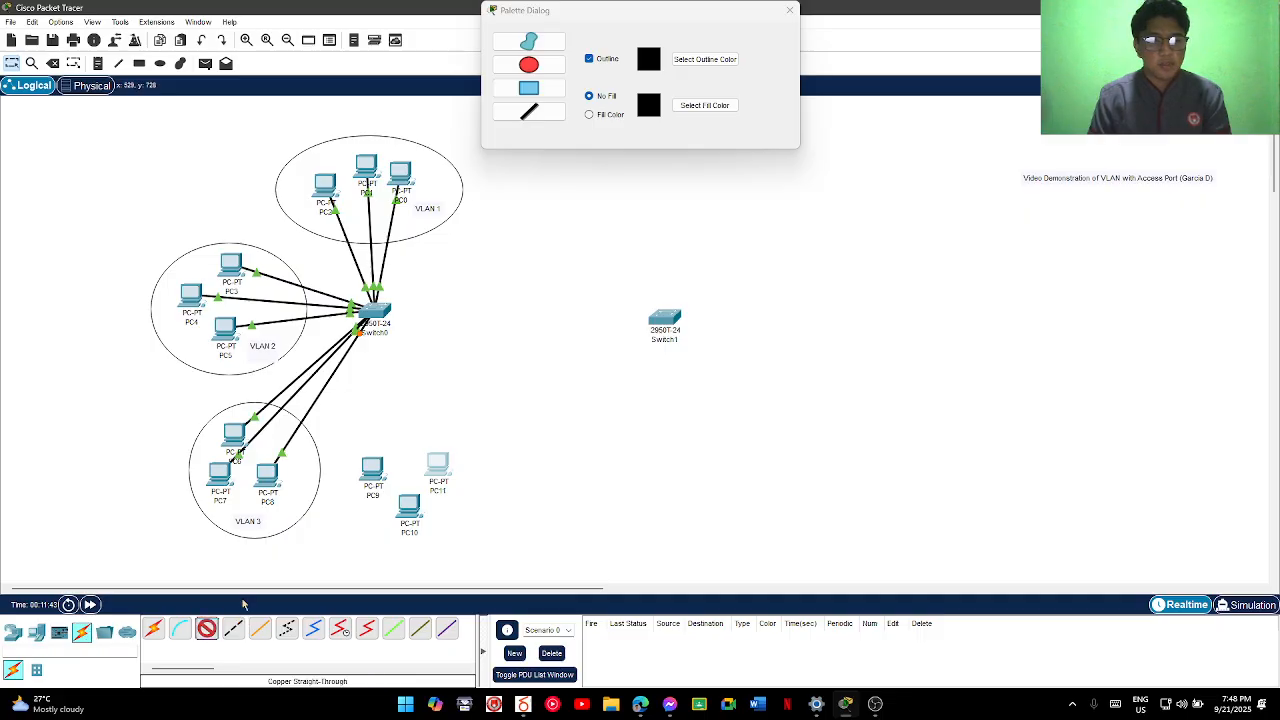
click(362, 468)
click(400, 517)
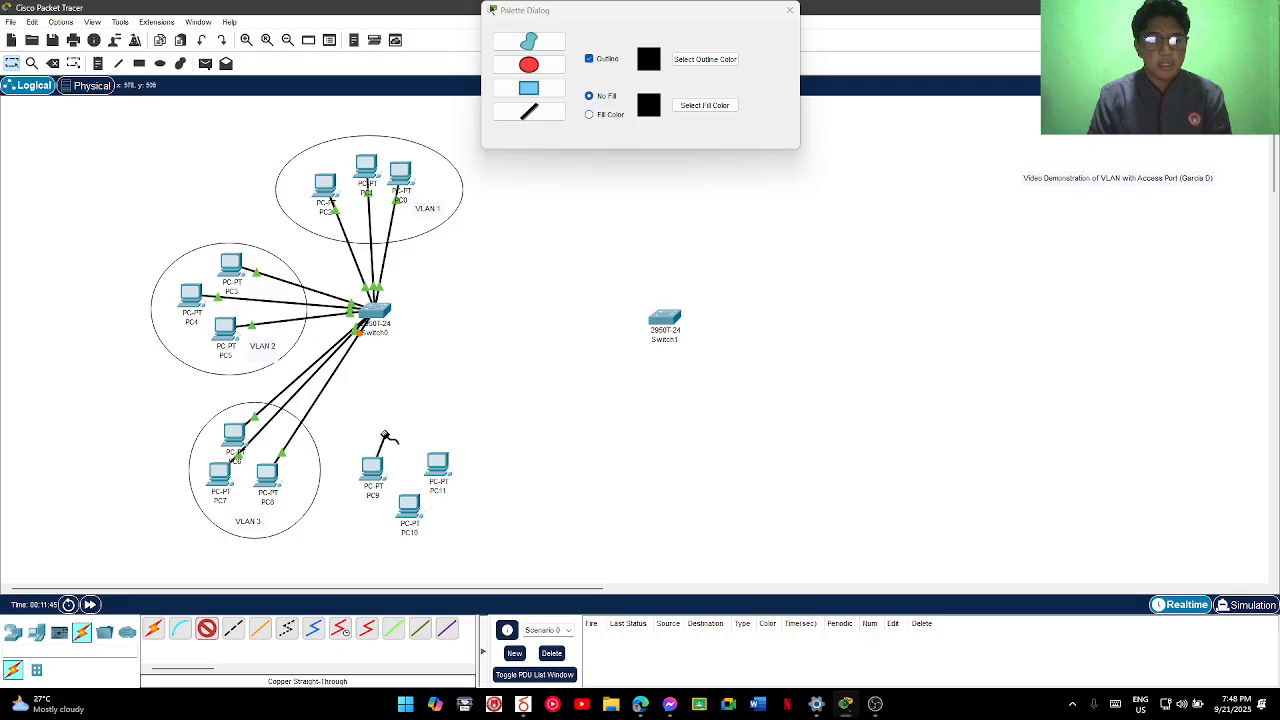
click(374, 310)
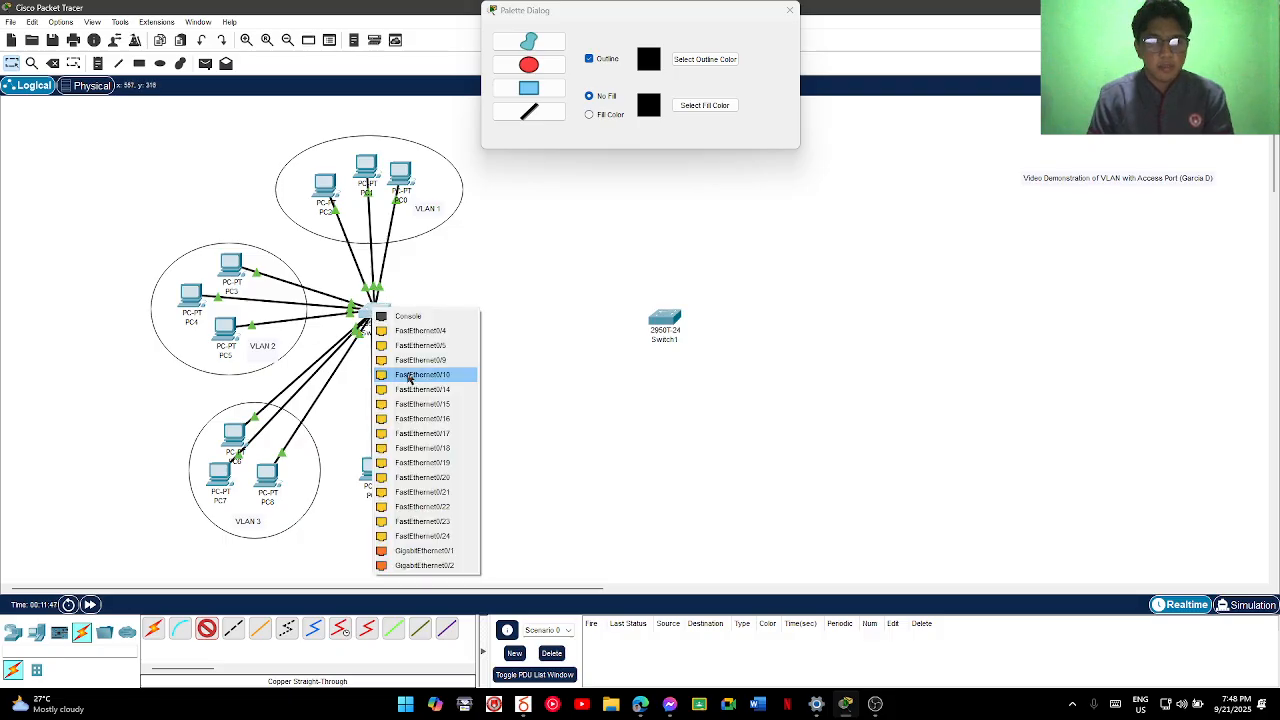
click(456, 421)
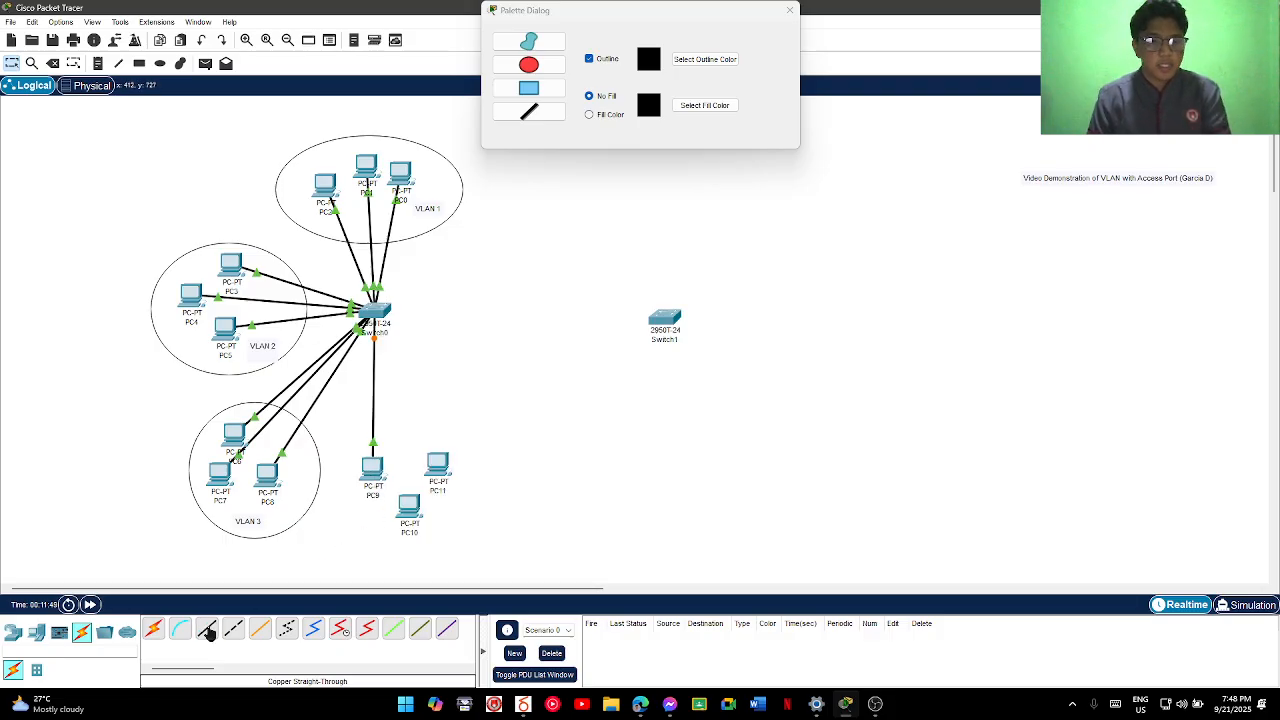
Connect PC10's FastEthernet0 to Switch0's FastEthernet0/17 with a copper straight-through cable
click(409, 506)
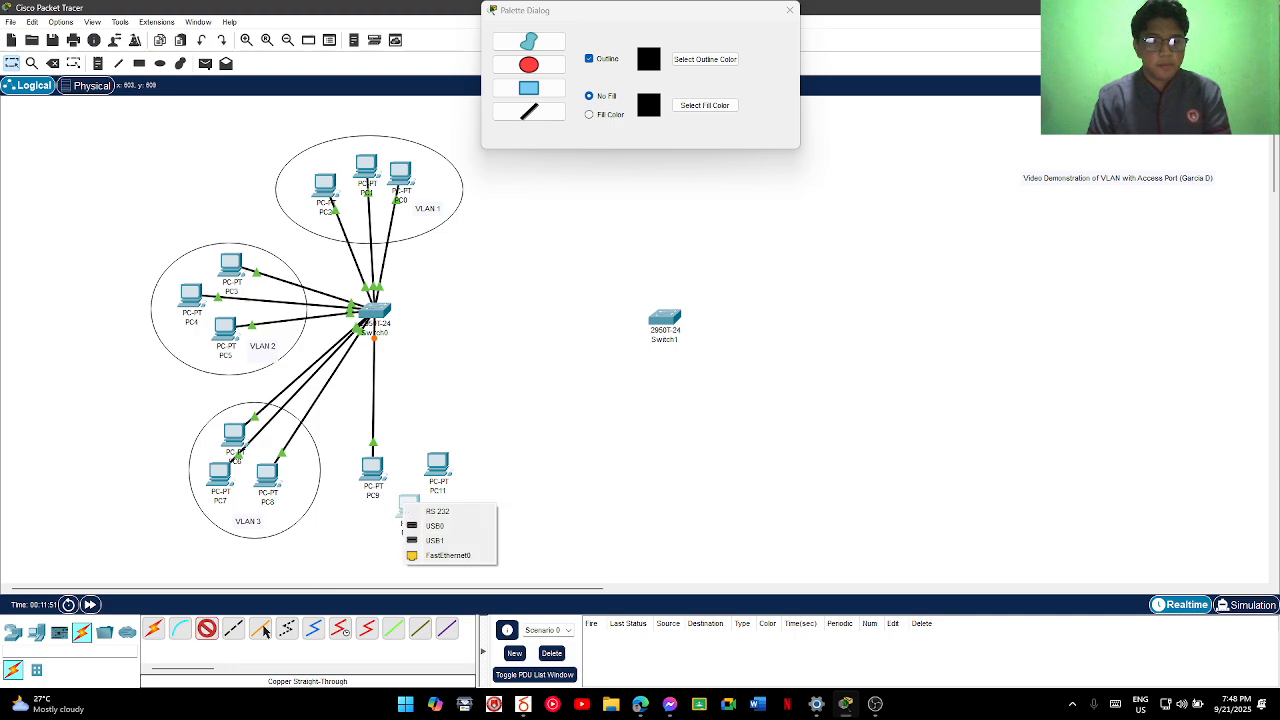
click(426, 558)
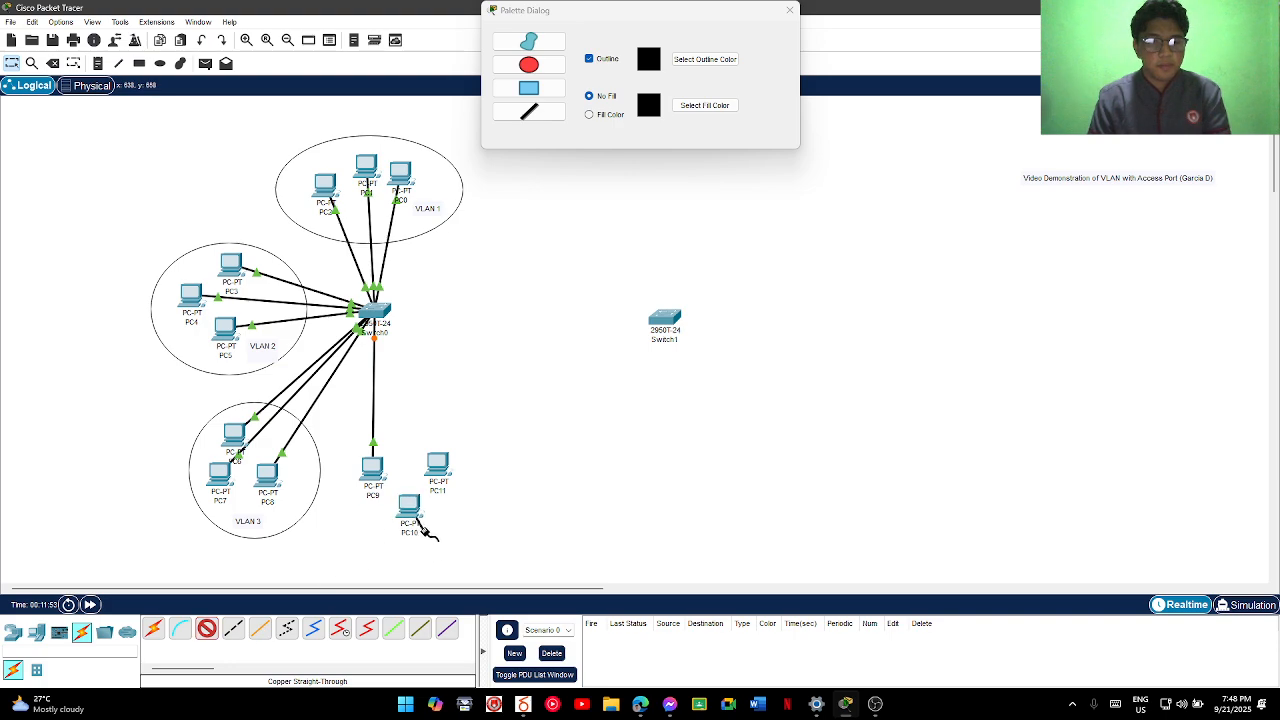
click(373, 310)
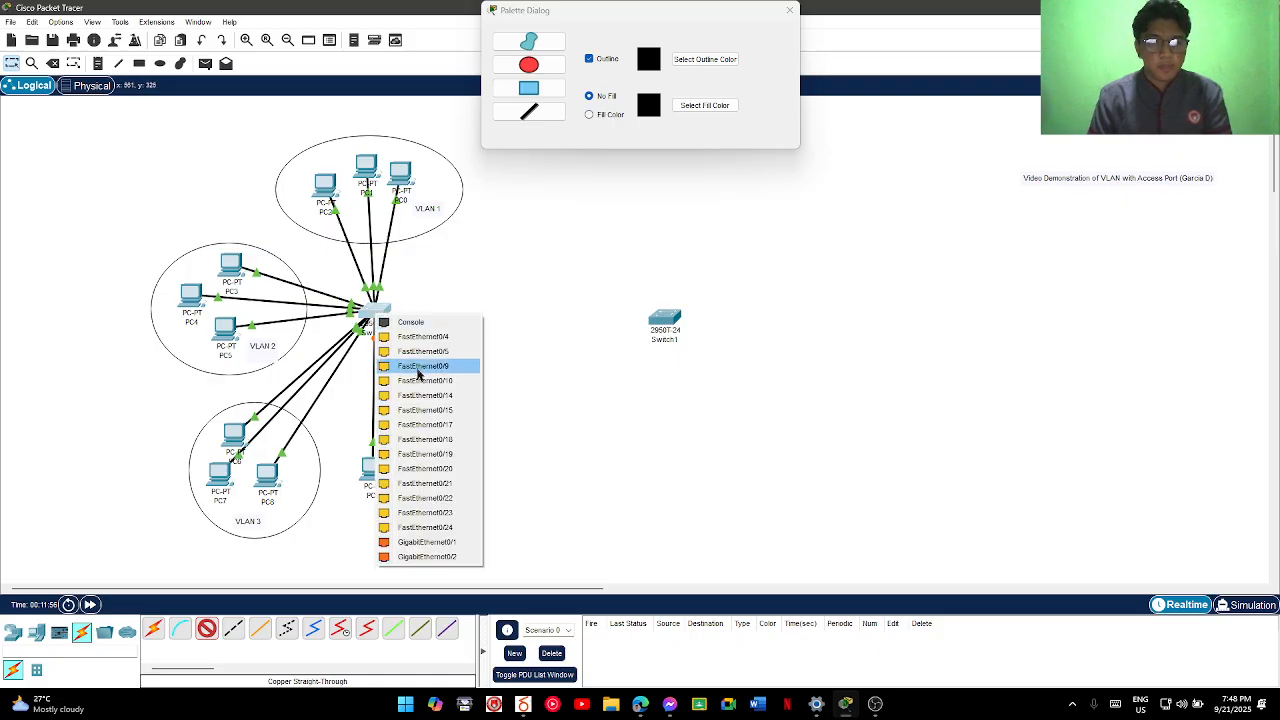
click(423, 424)
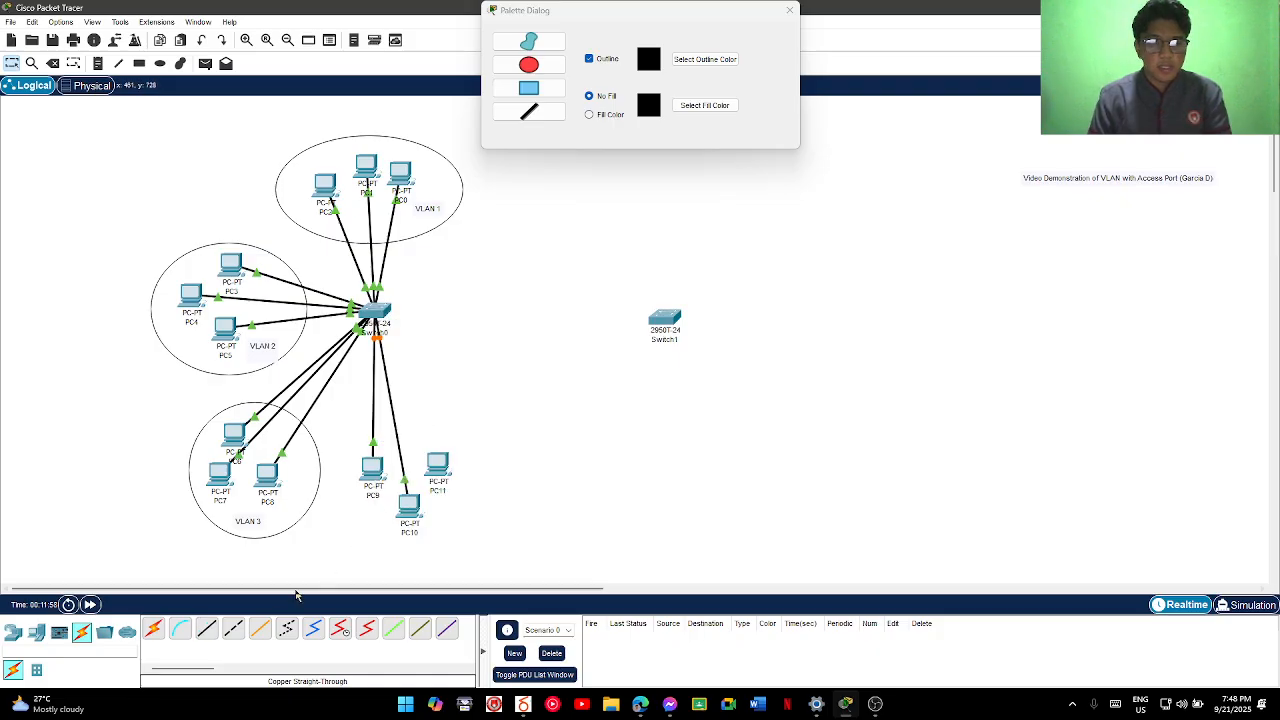
Connect PC11's FastEthernet0 to Switch0's FastEthernet0/18 with a copper straight-through cable
click(431, 467)
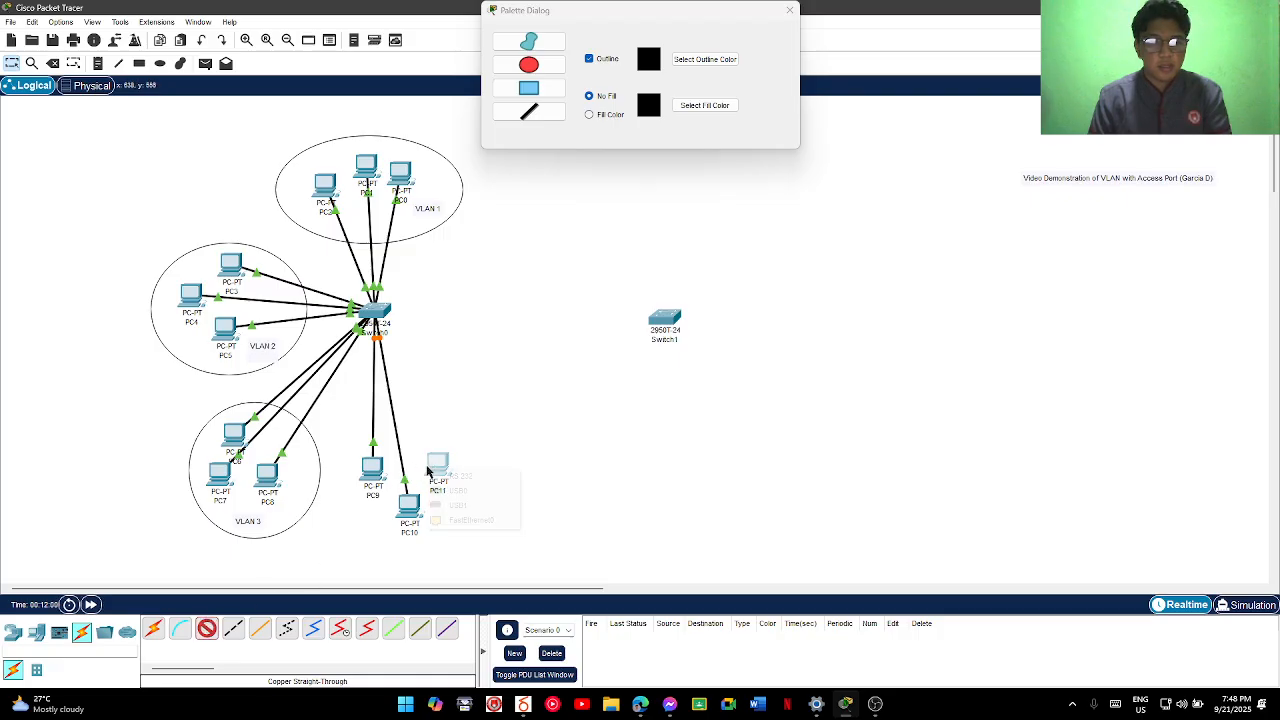
click(453, 521)
click(373, 312)
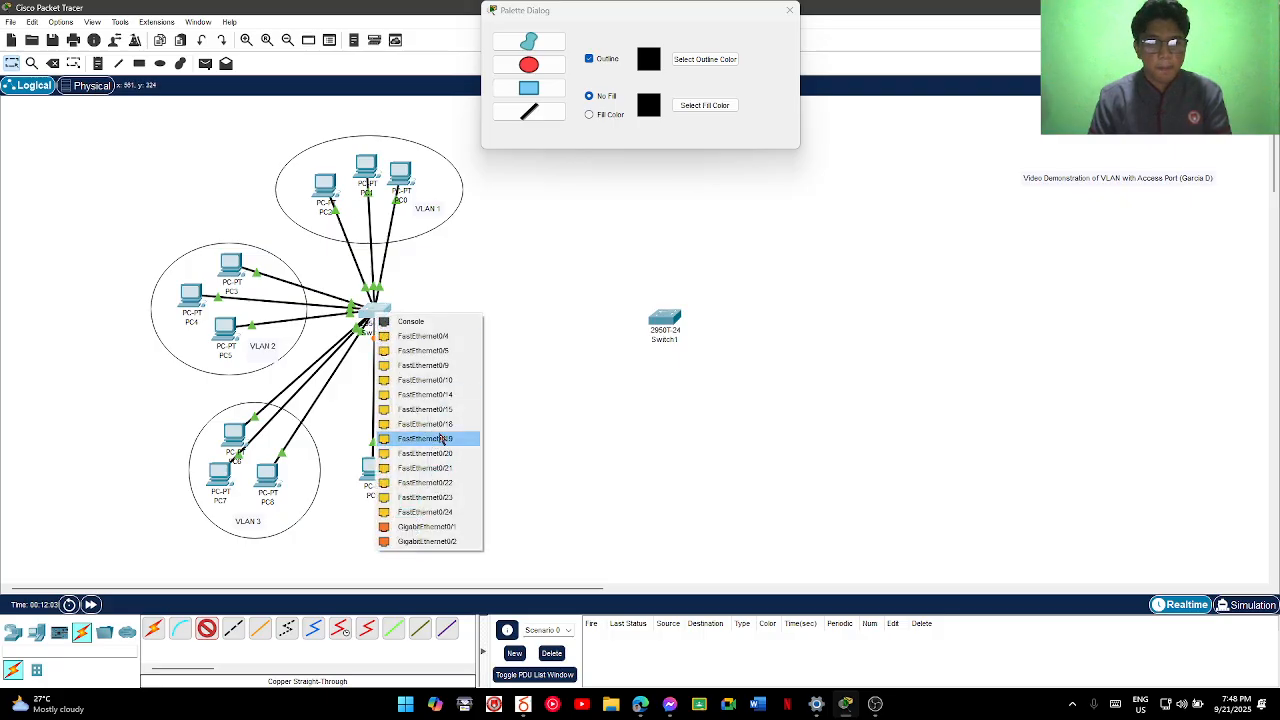
click(444, 425)
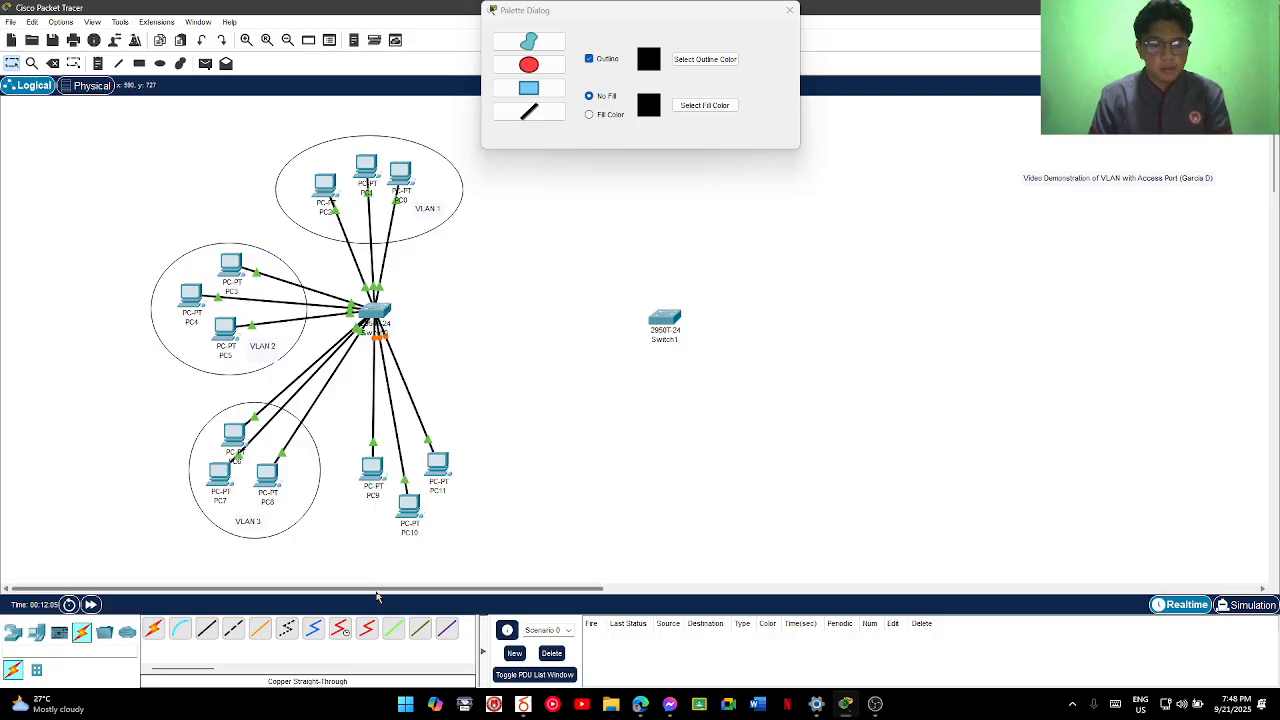
Draw an unfilled ellipse around PC9, PC10 and PC11
key(e)
drag(346, 428, 460, 531)
key(Escape)
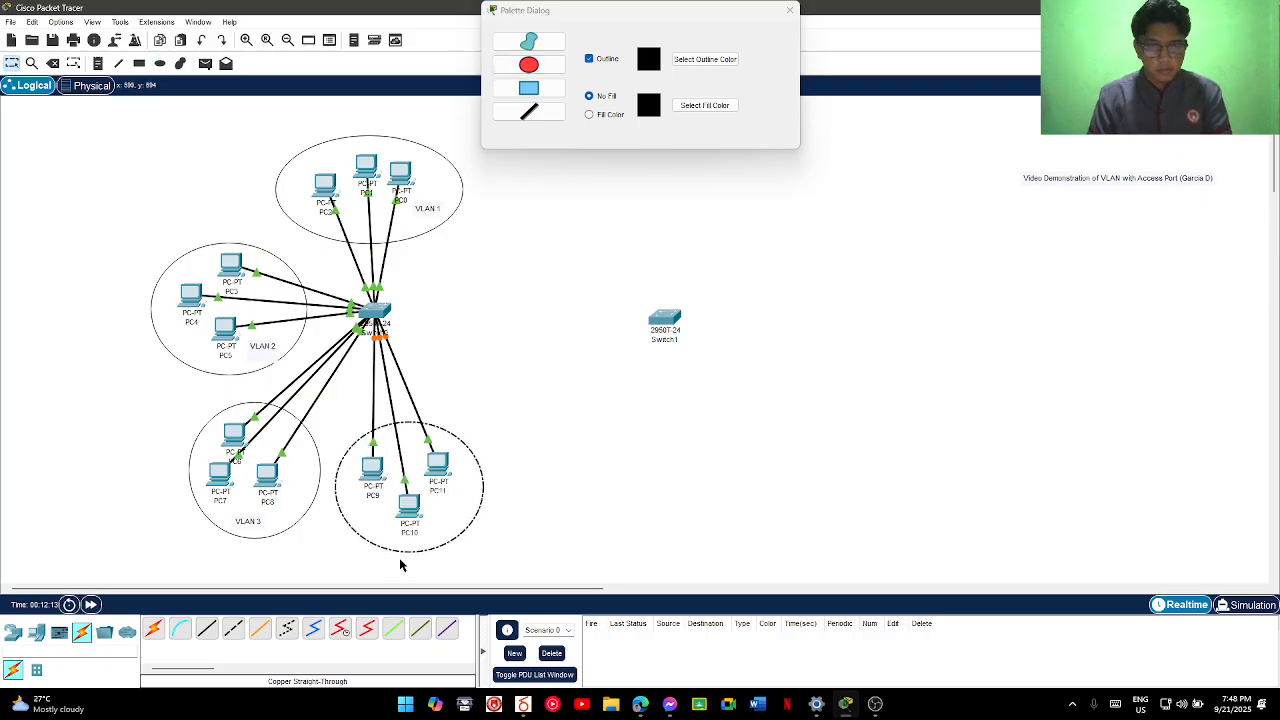
Add the text label "VLAN 4" beside PC10 and nudge it fully inside the fourth ellipse
key(n)
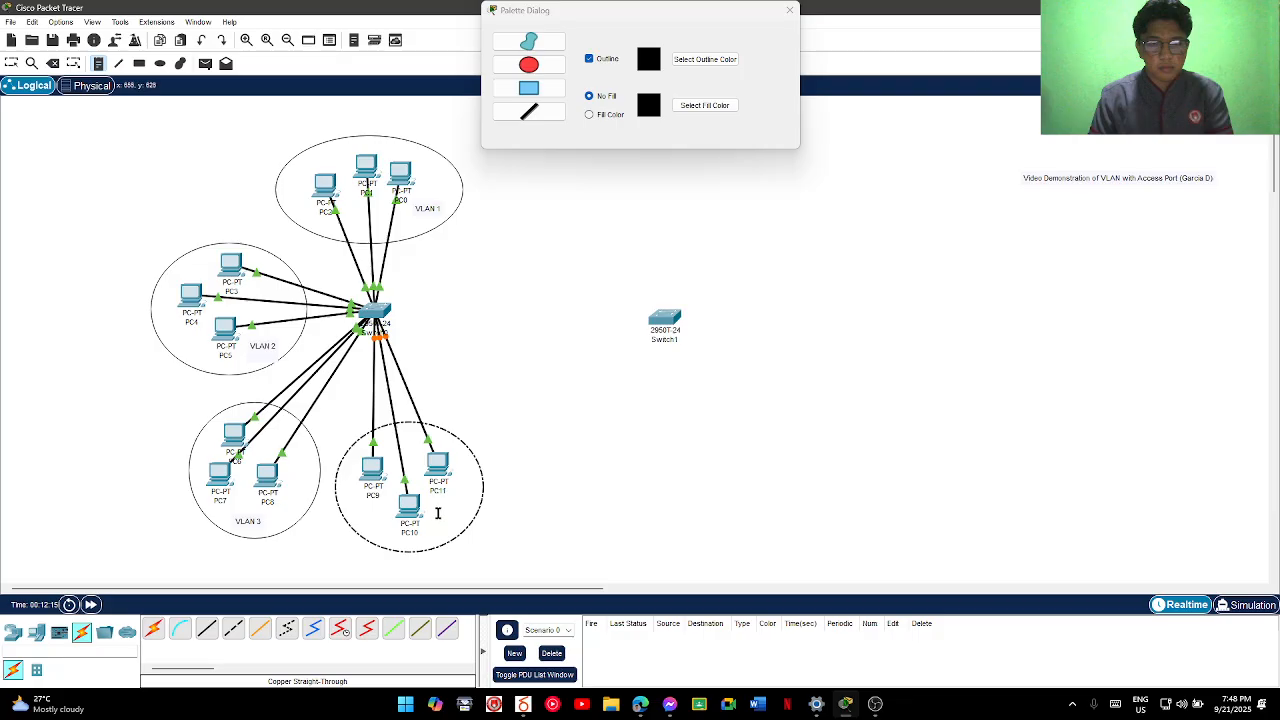
click(436, 519)
text(VLAN 4)
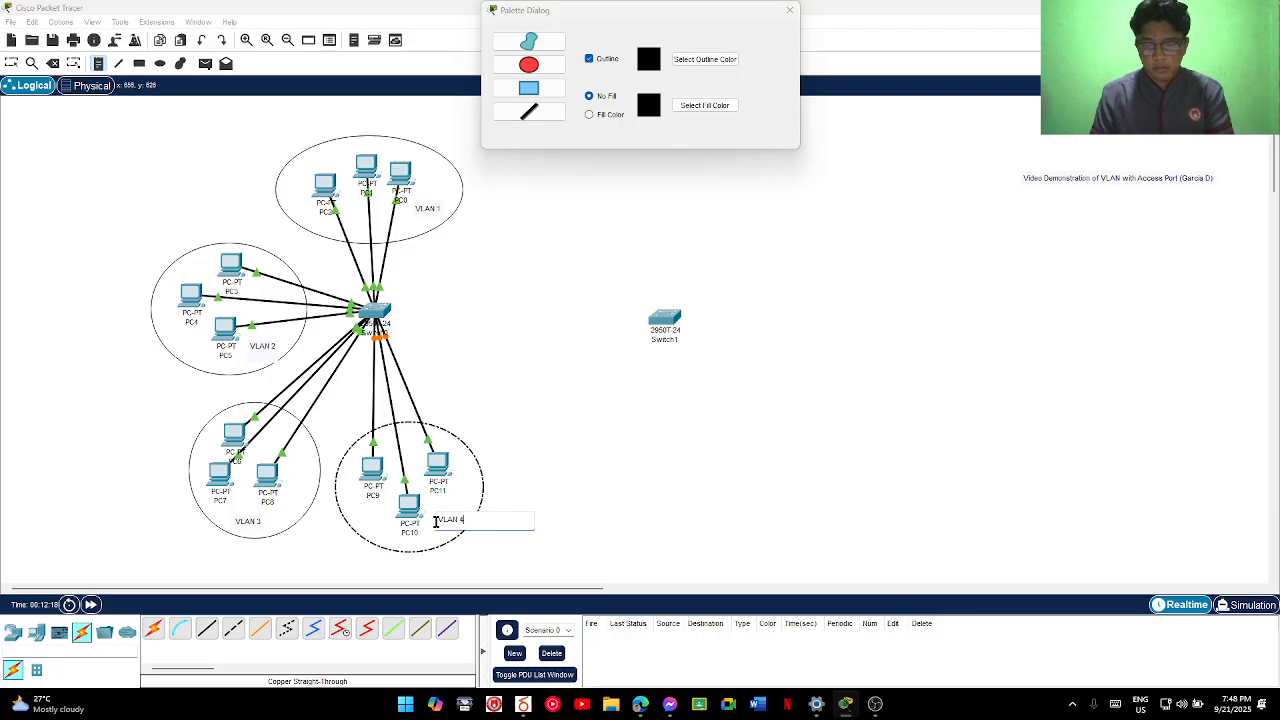
key(Escape)
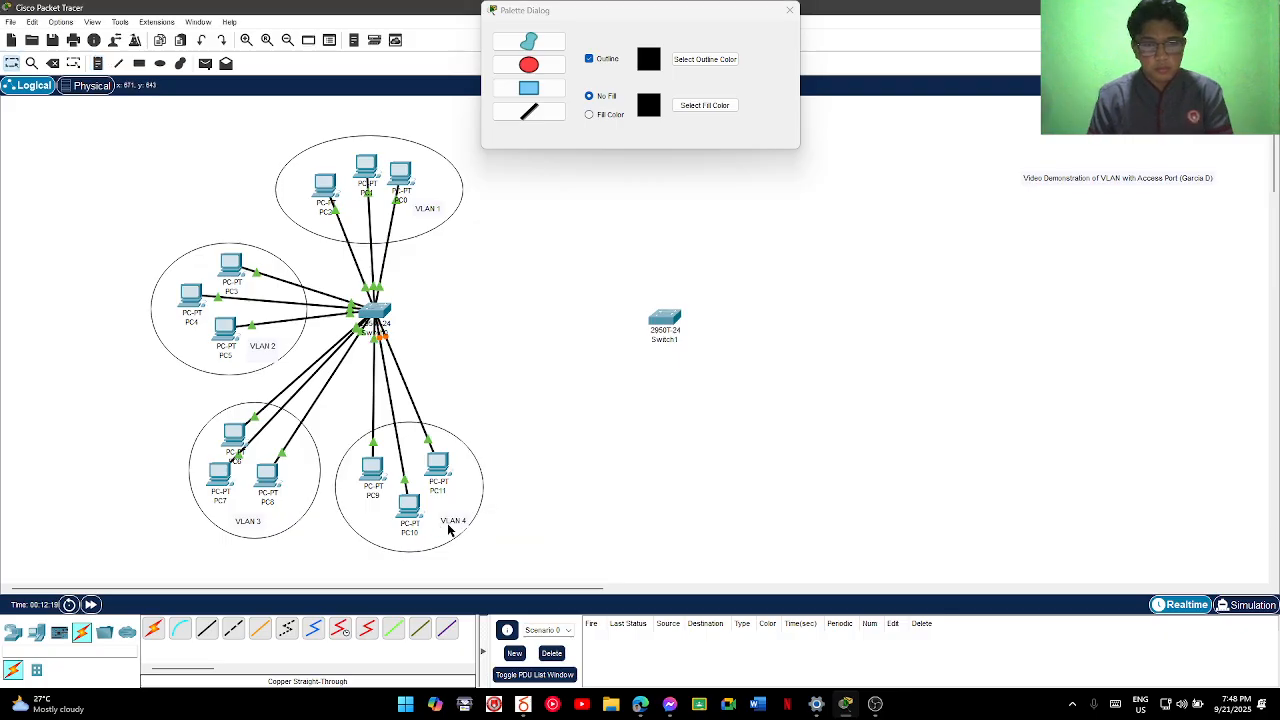
double_click(442, 520)
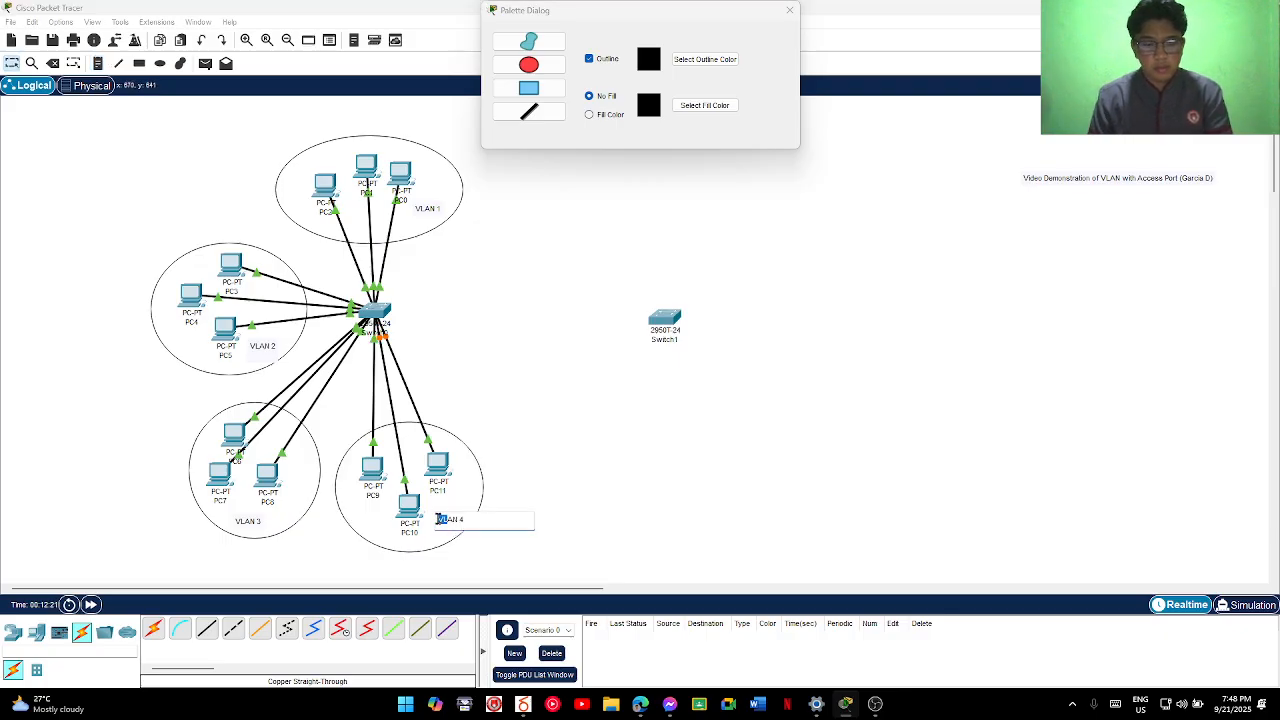
click(546, 567)
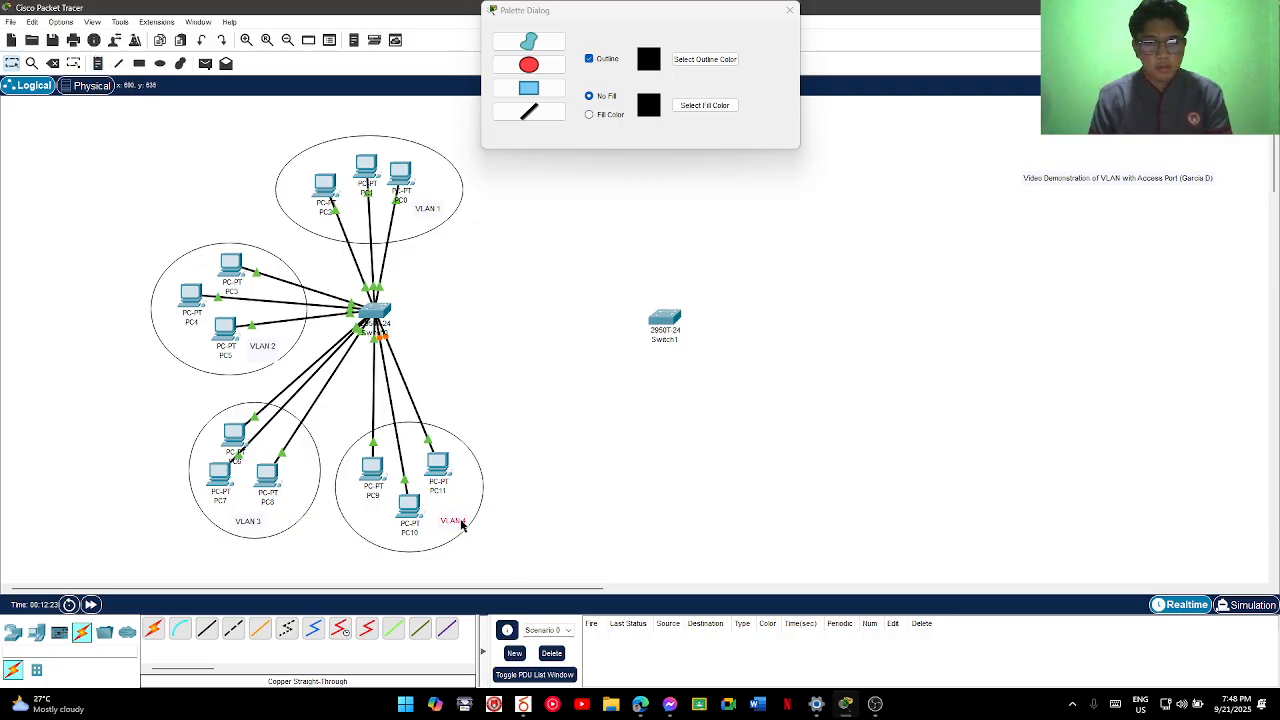
drag(462, 525, 453, 521)
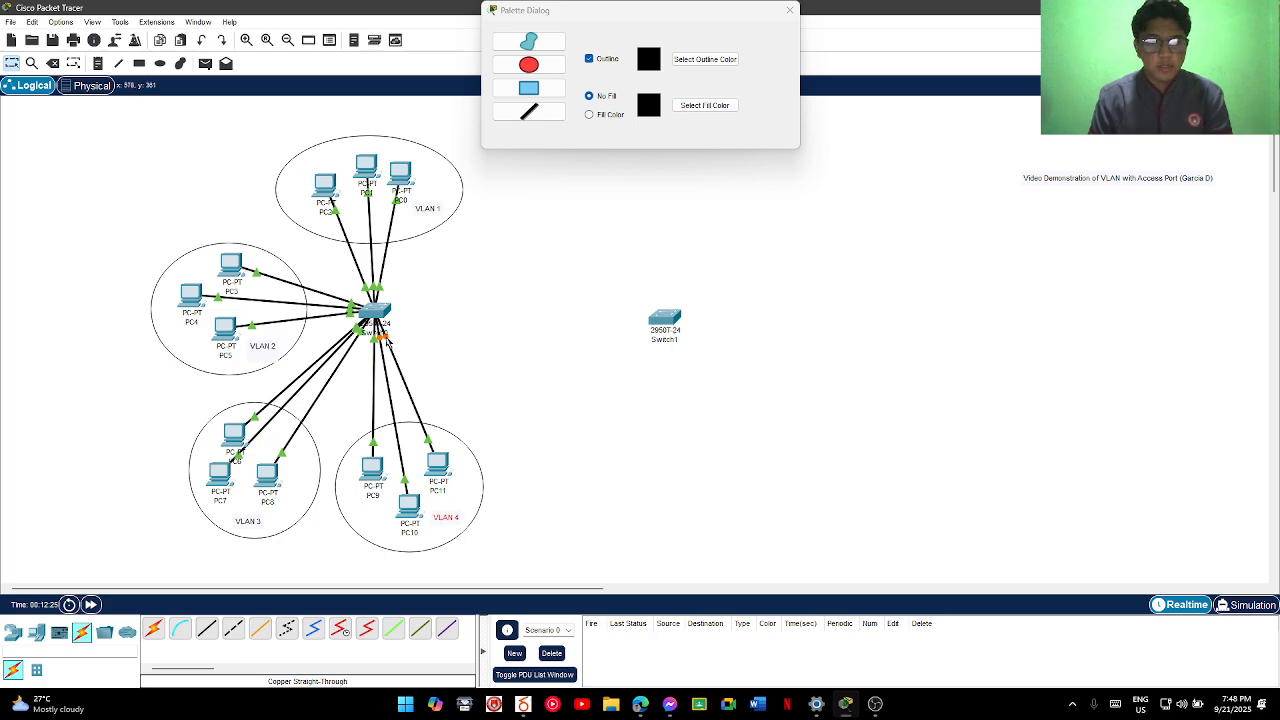
Shift Switch0 slightly away from the VLAN 2 group and Switch1 slightly toward Switch0
drag(374, 311, 396, 316)
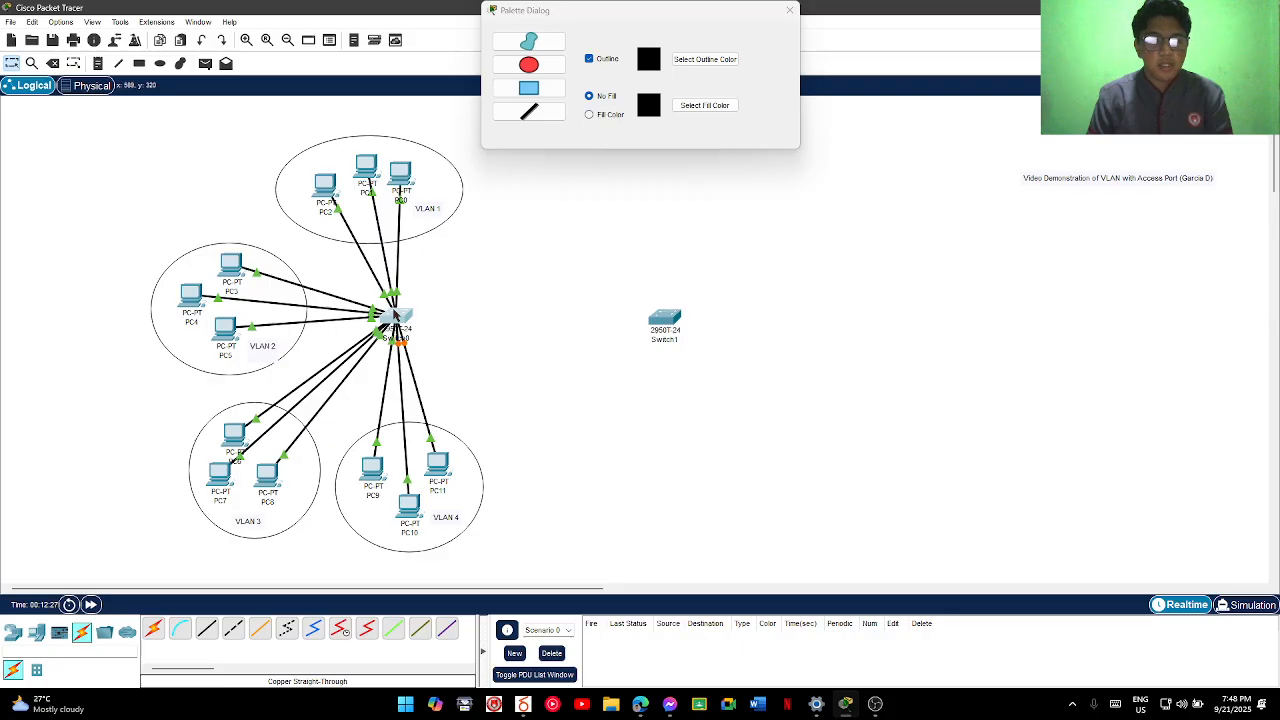
drag(393, 314, 394, 315)
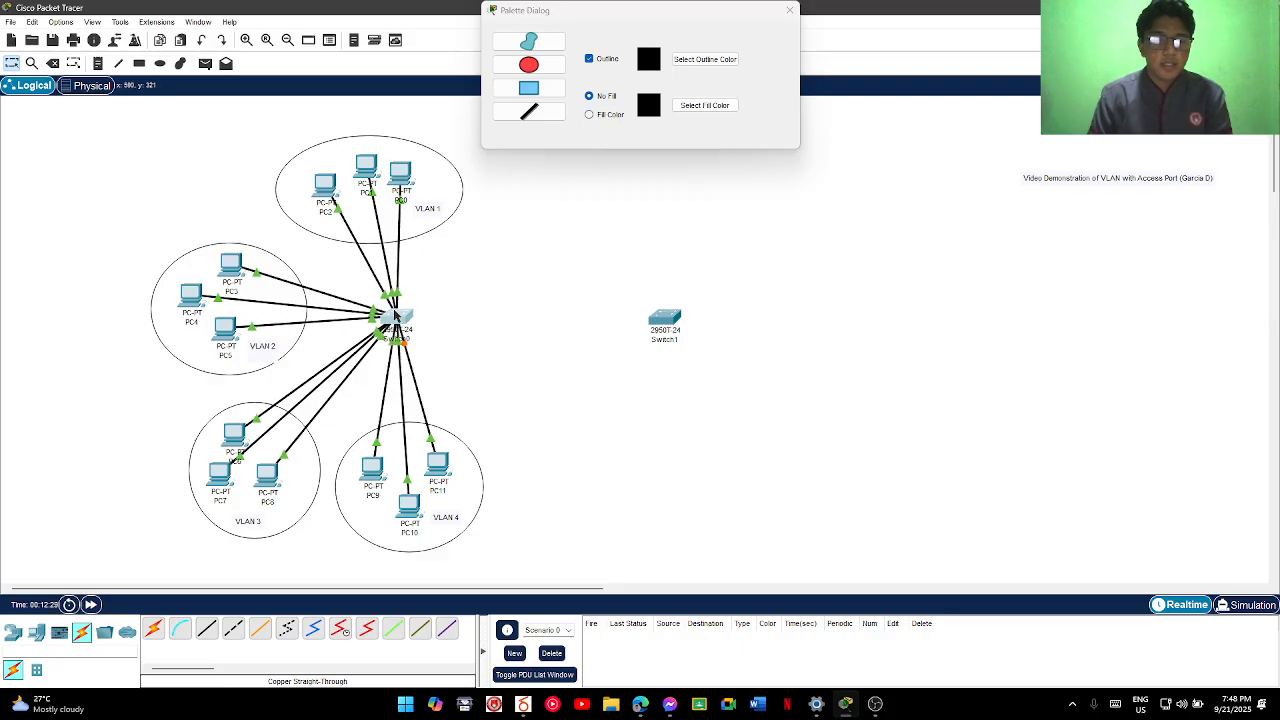
drag(656, 327, 652, 325)
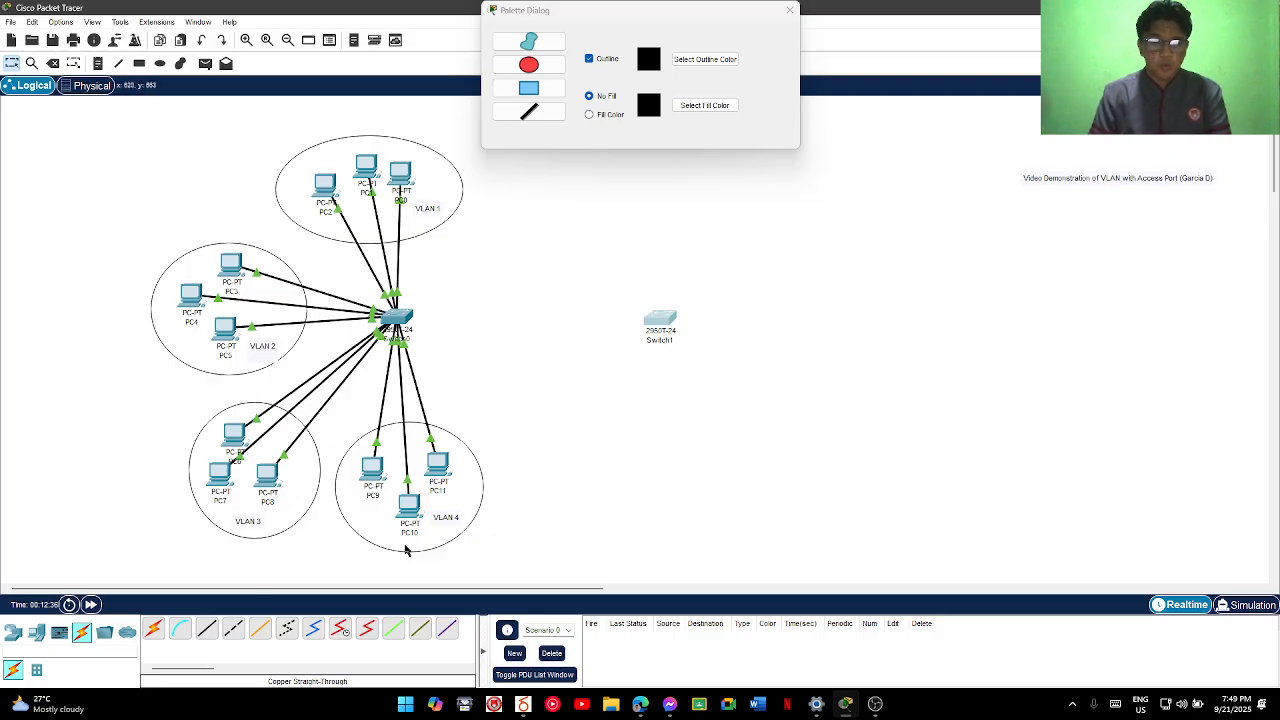
Place three more PCs below Switch1 and arrange them side by side in a row
click(37, 632)
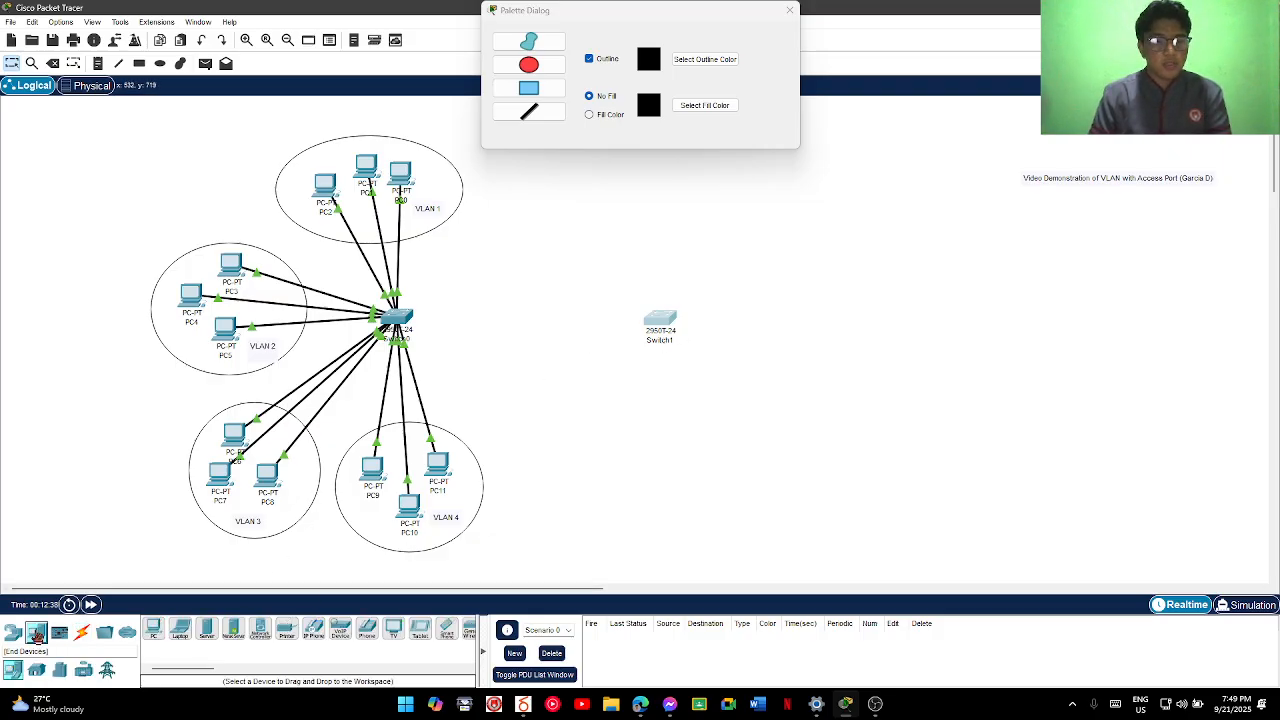
click(153, 628)
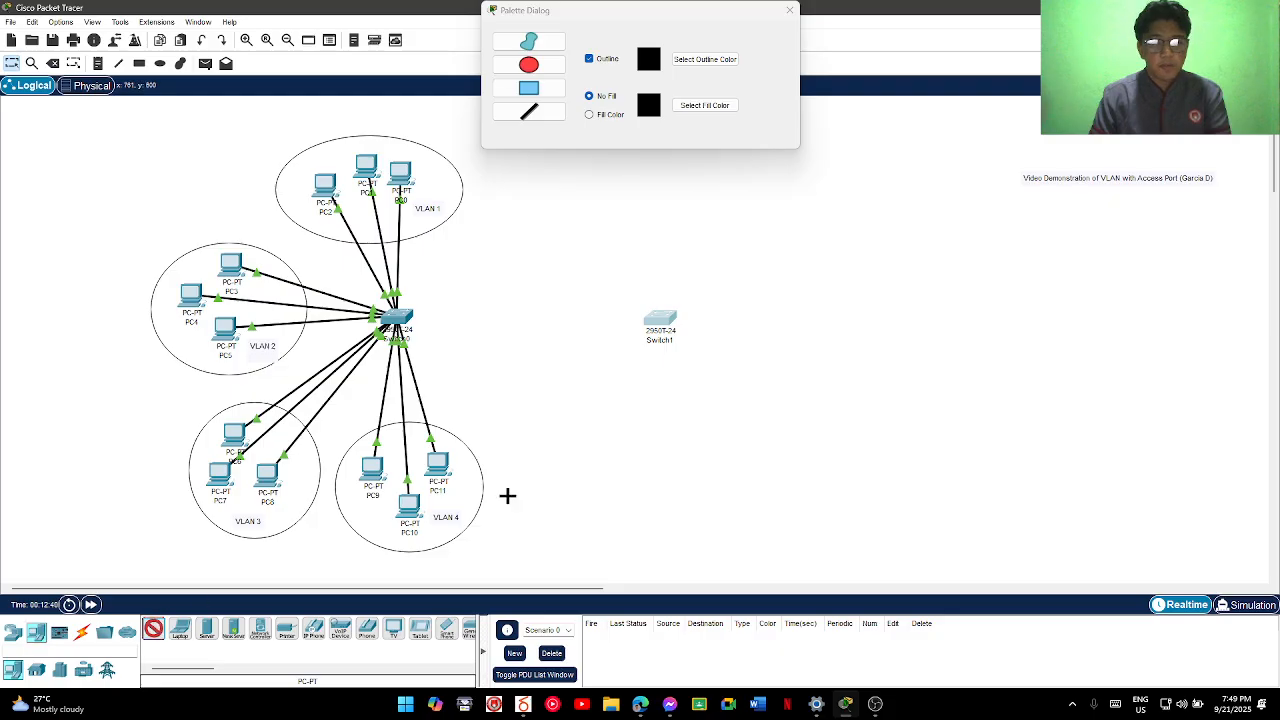
click(639, 424)
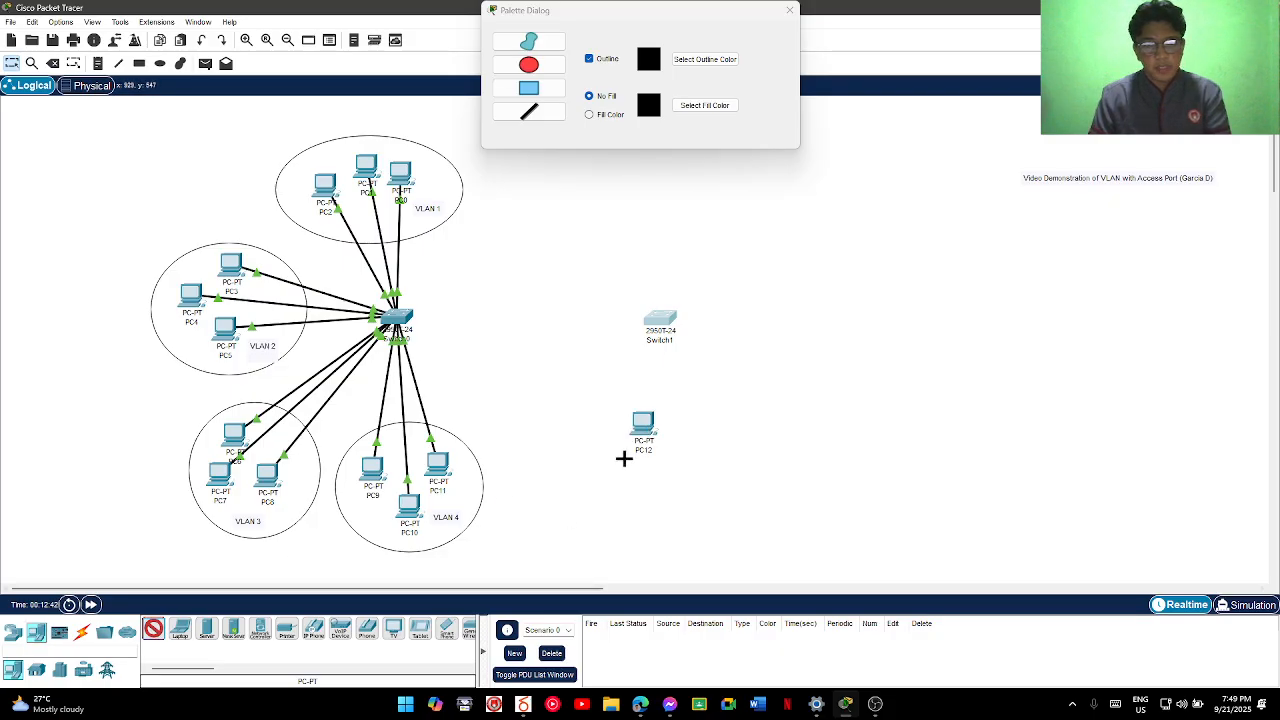
click(686, 437)
click(153, 628)
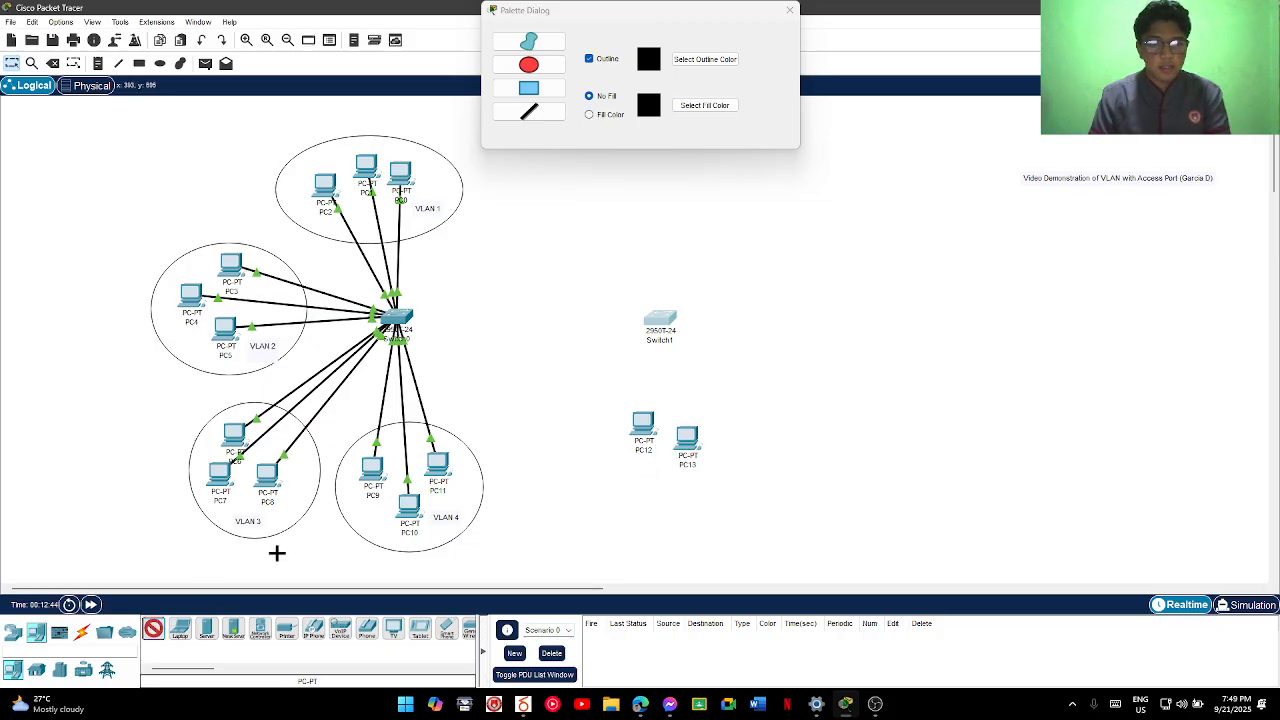
click(703, 404)
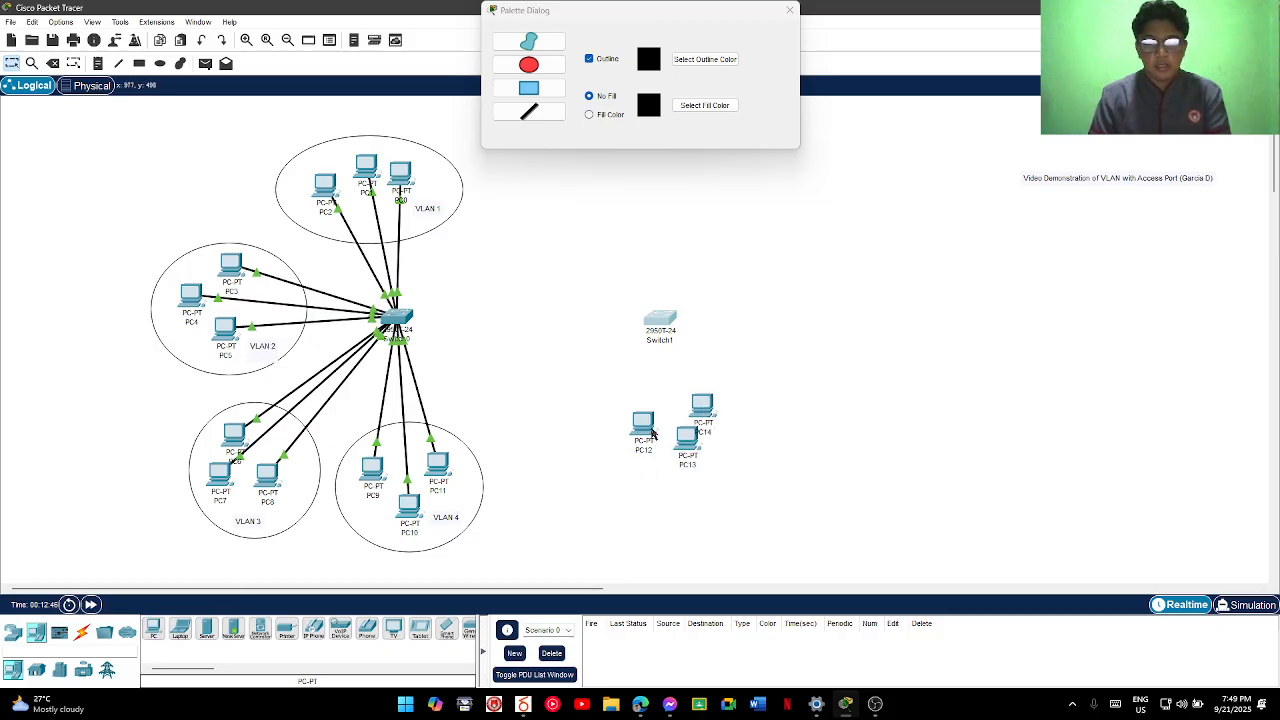
drag(651, 432, 676, 459)
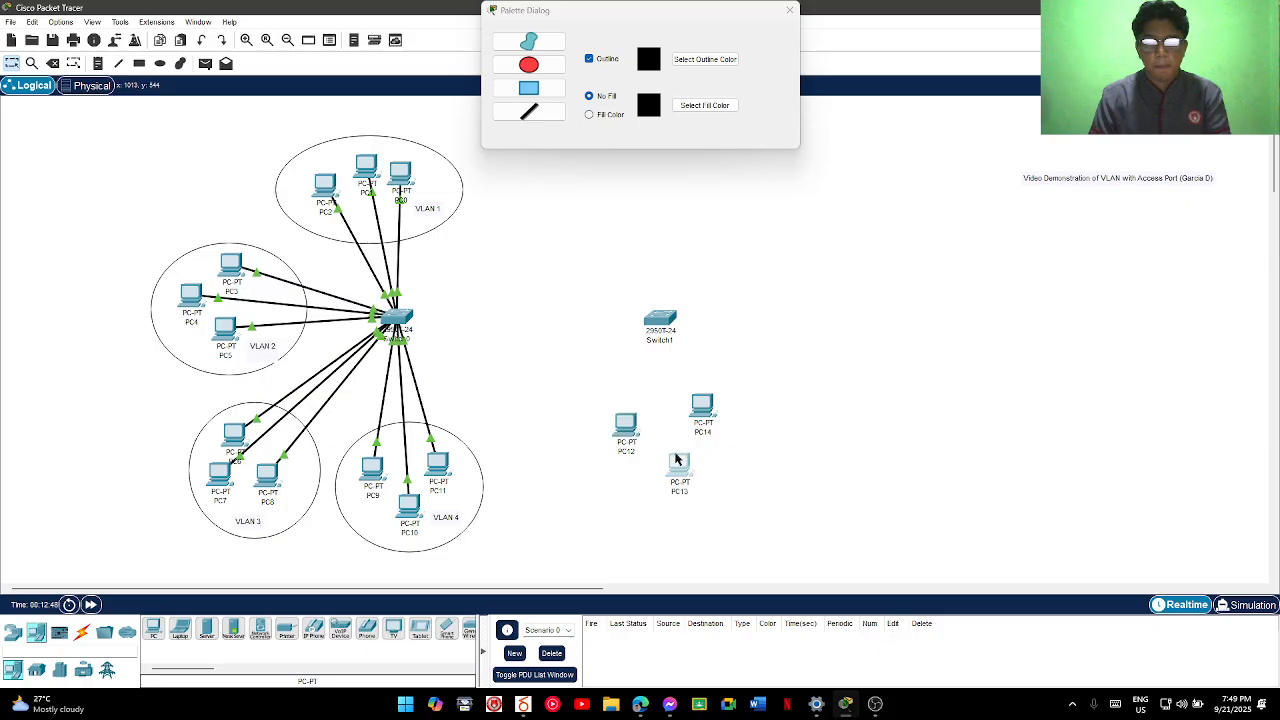
drag(705, 412, 717, 463)
drag(634, 436, 648, 470)
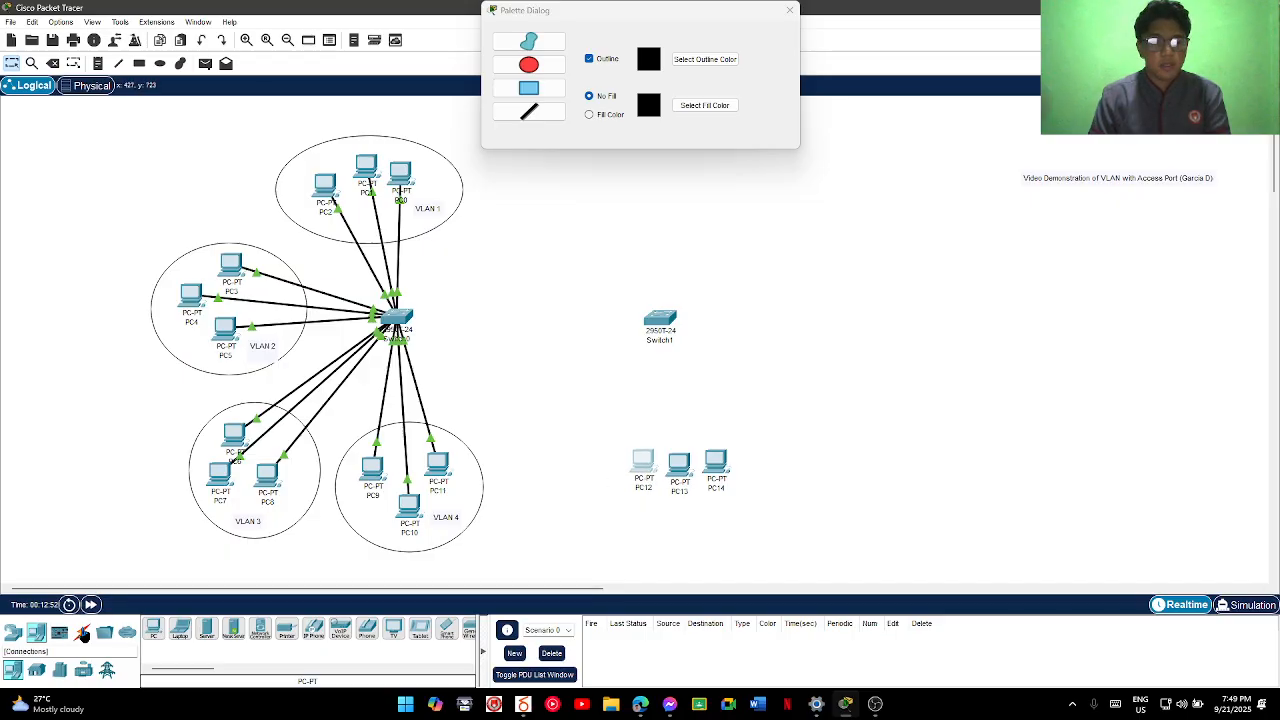
Connect PC12's FastEthernet0 to Switch1's FastEthernet0/1 with a copper straight-through cable
click(82, 631)
click(206, 628)
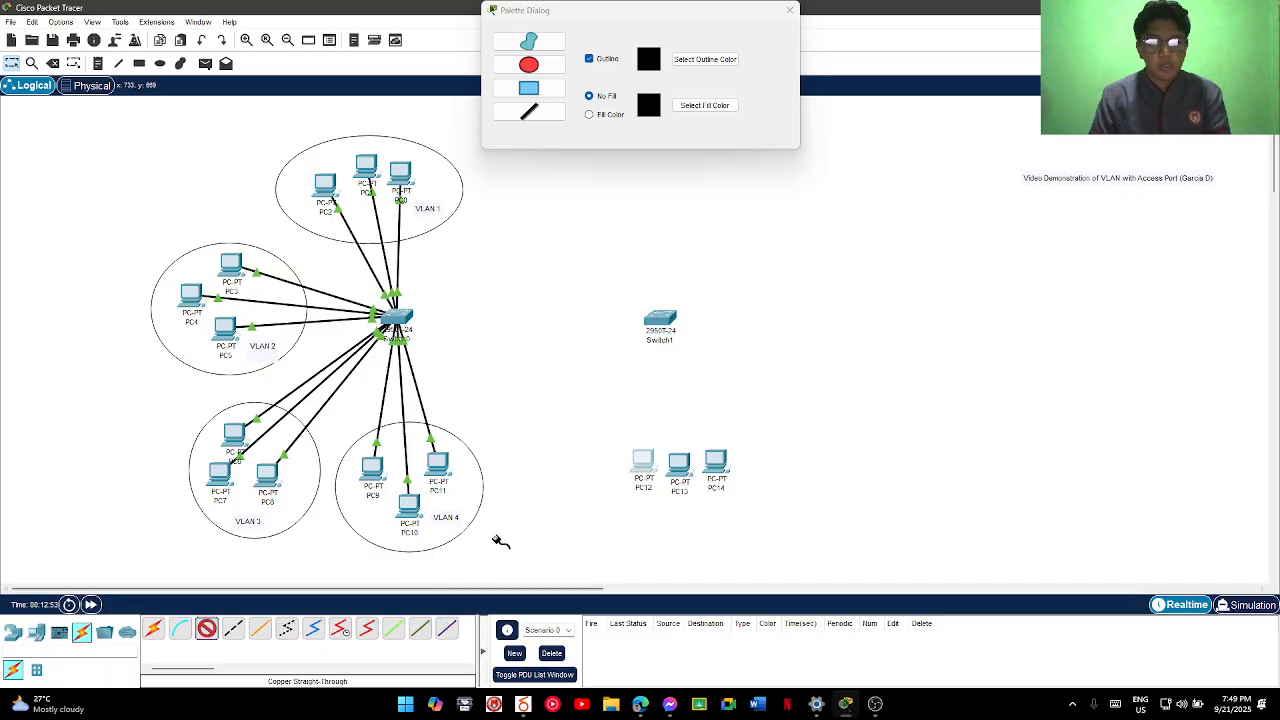
click(633, 466)
click(663, 520)
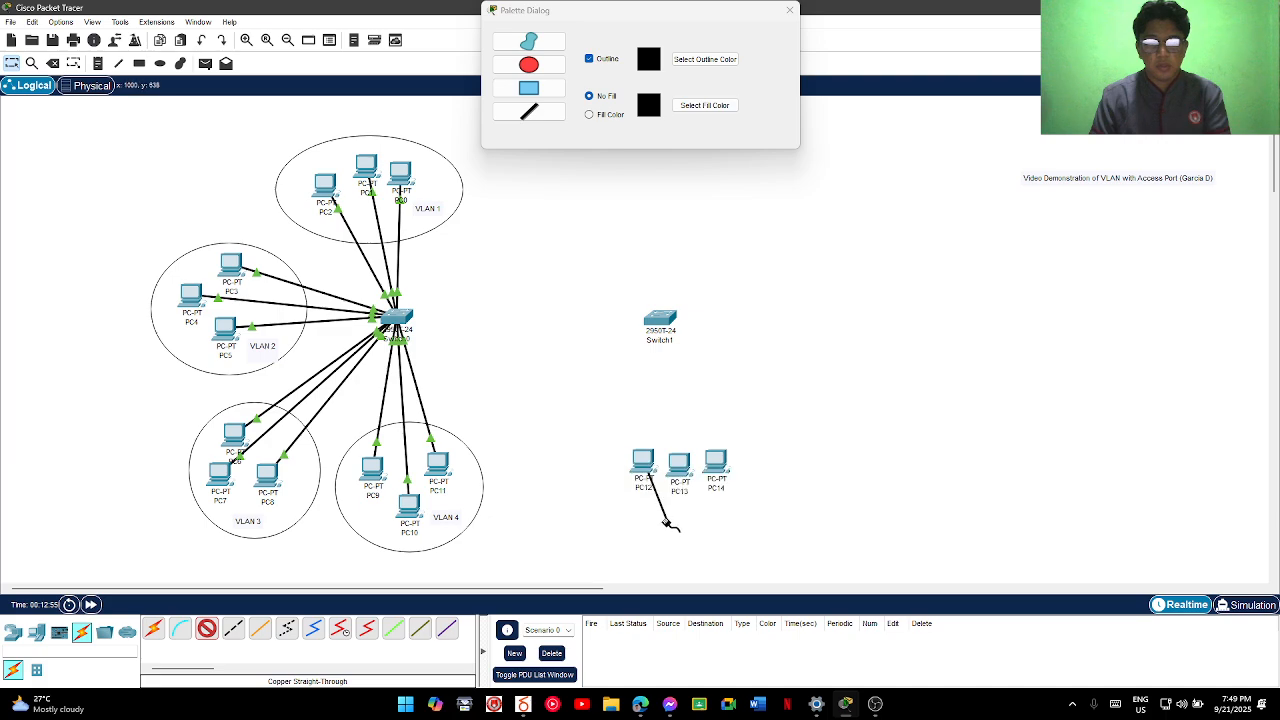
click(660, 322)
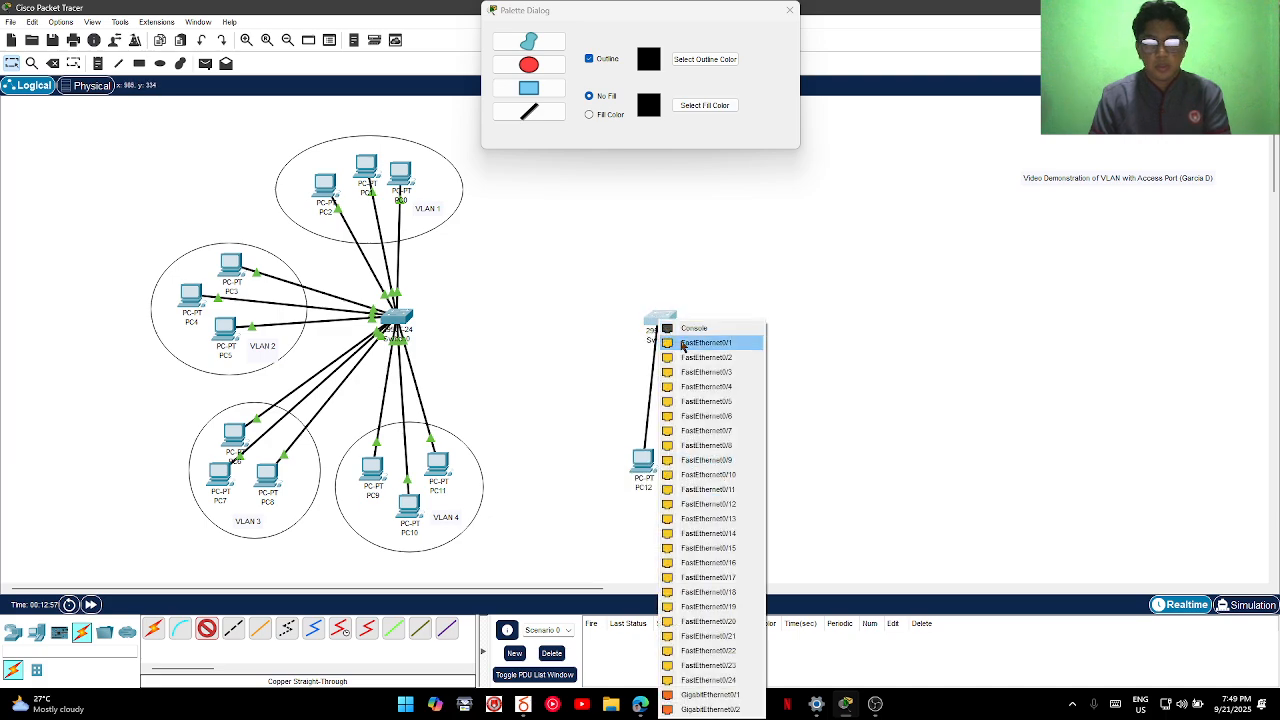
click(680, 339)
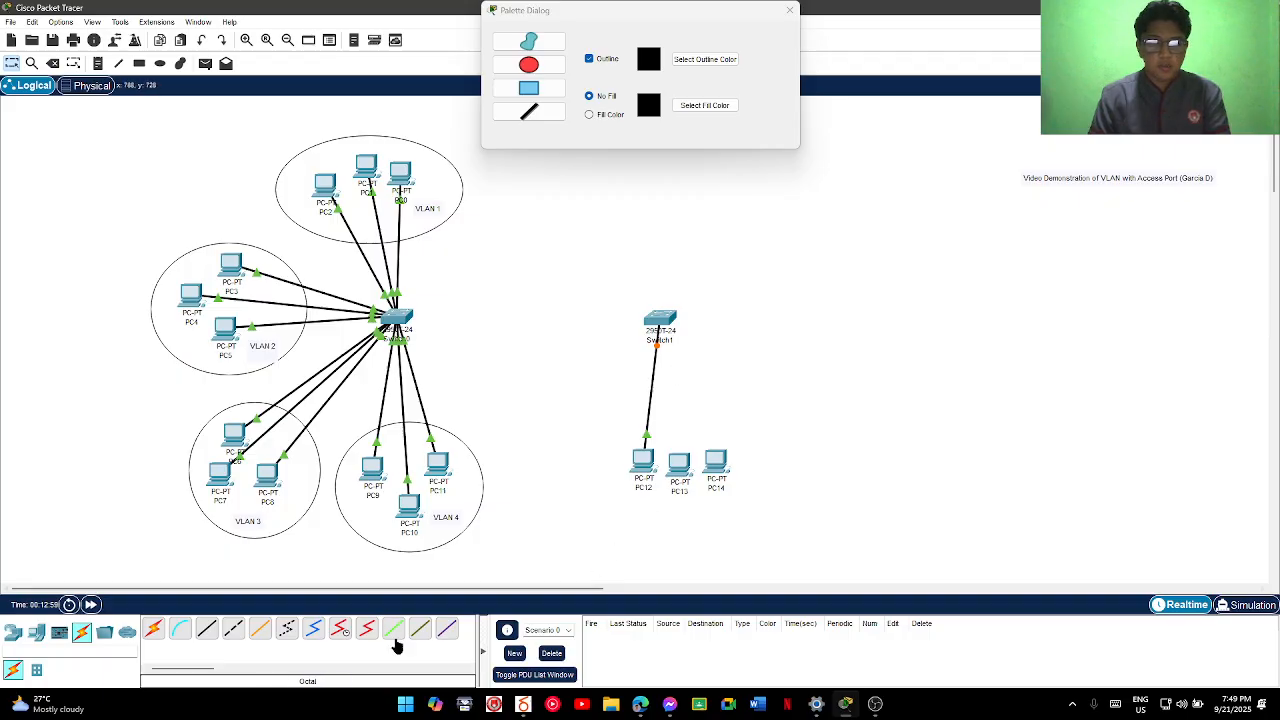
Connect PC13's FastEthernet0 to Switch1's next free FastEthernet port with a copper straight-through cable
click(207, 629)
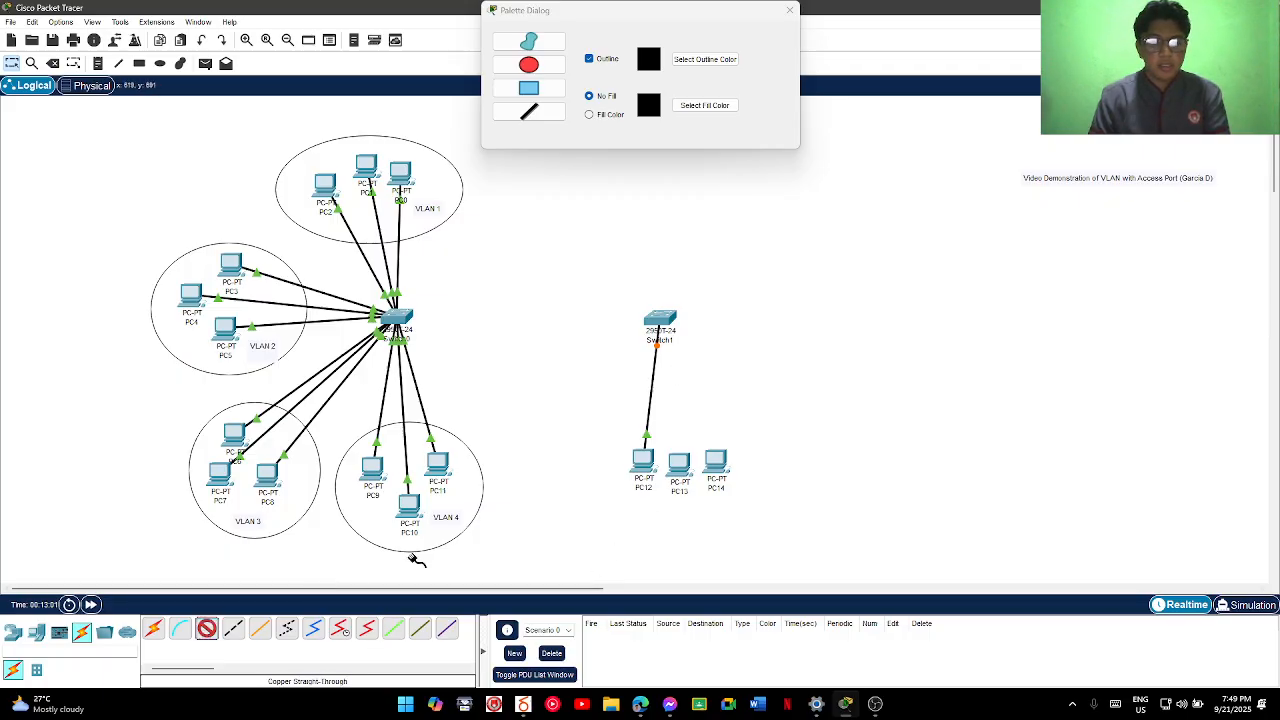
click(676, 463)
click(706, 515)
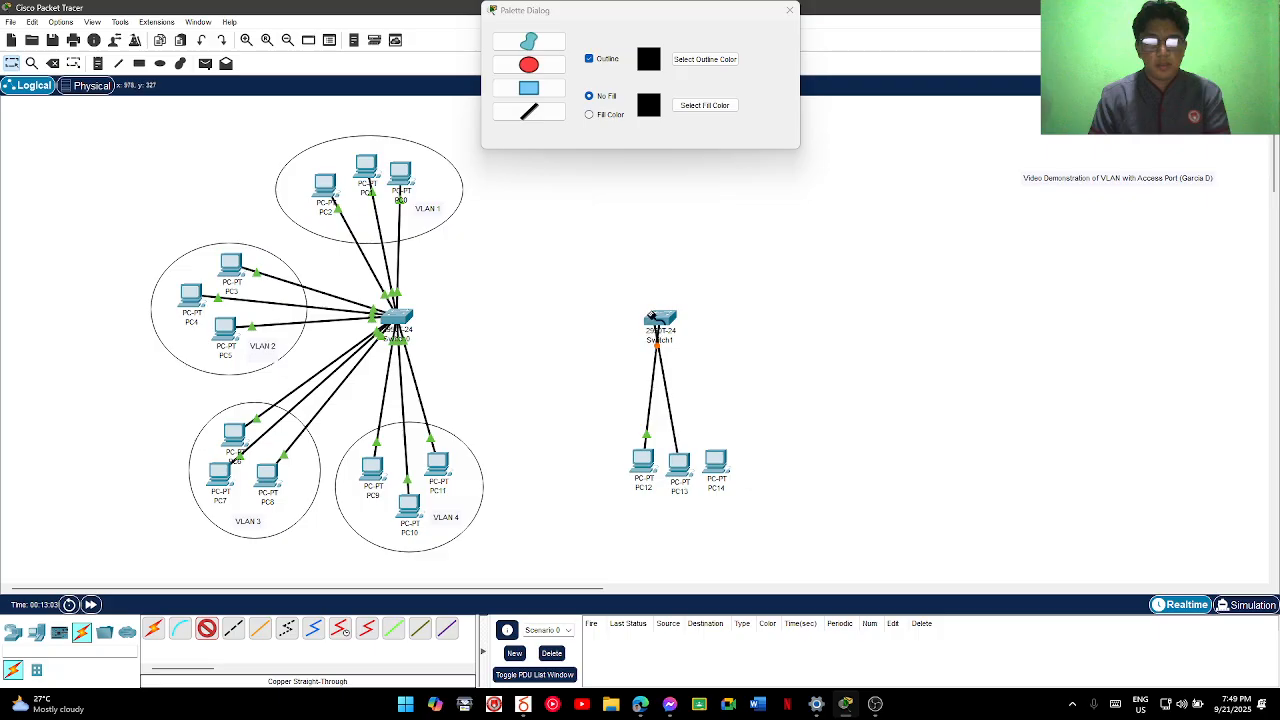
click(652, 318)
click(696, 334)
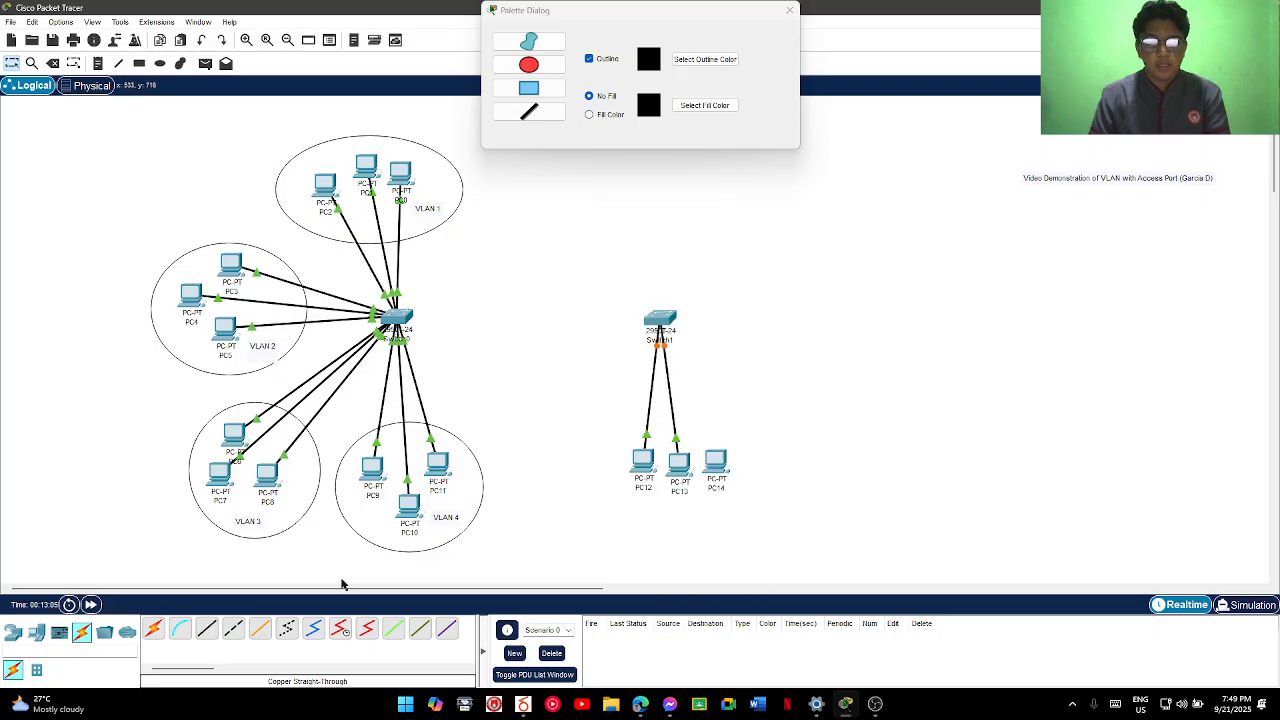
Connect PC14's FastEthernet0 to Switch1's next free FastEthernet port with a copper straight-through cable
click(207, 629)
click(715, 460)
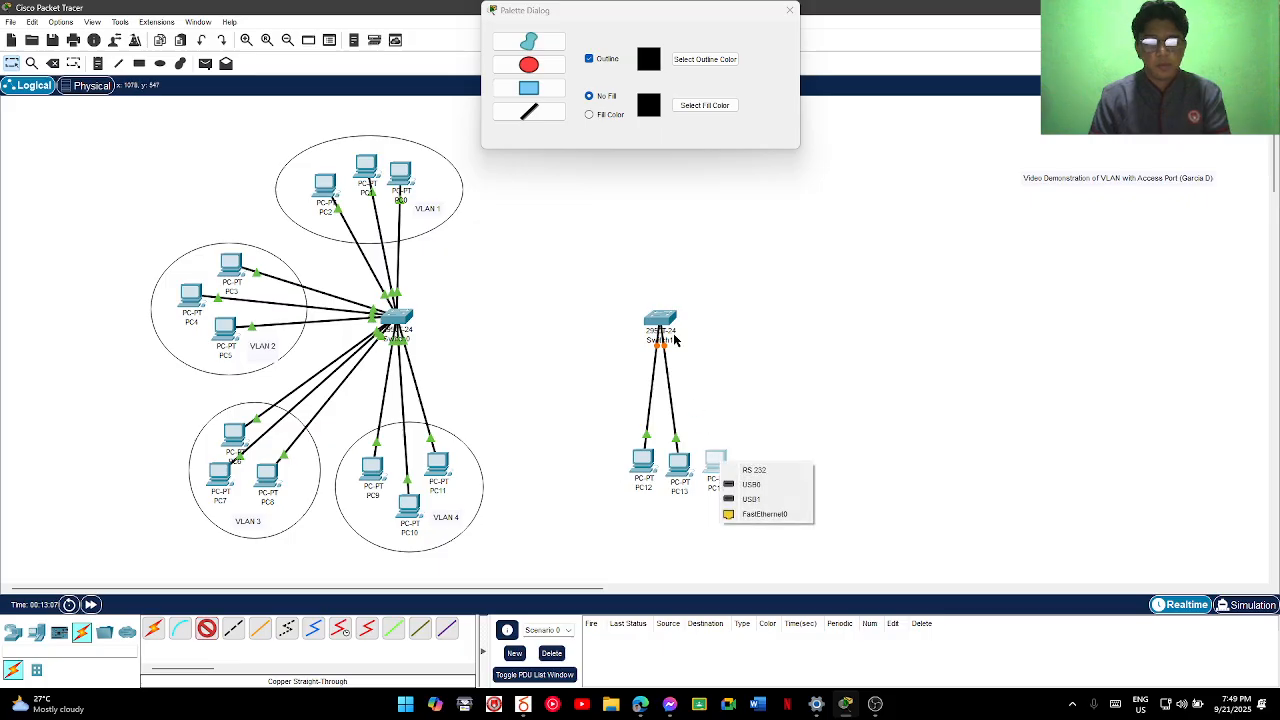
click(762, 513)
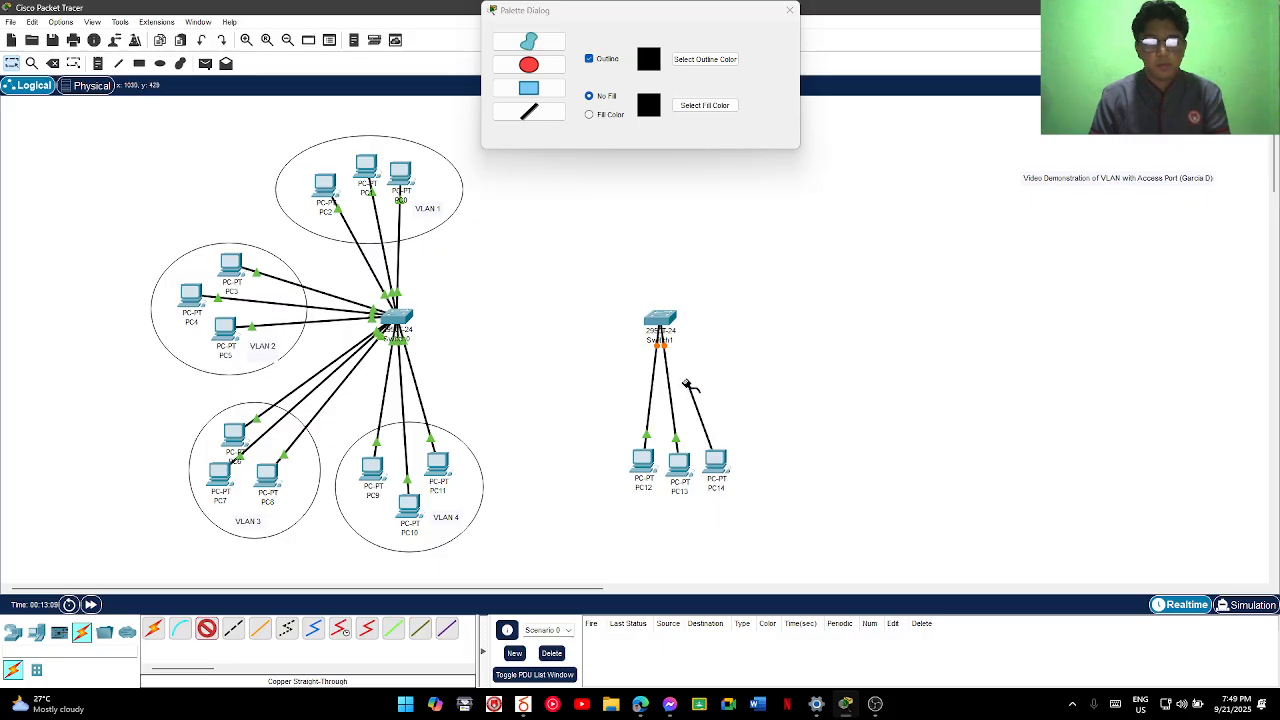
click(660, 322)
click(700, 336)
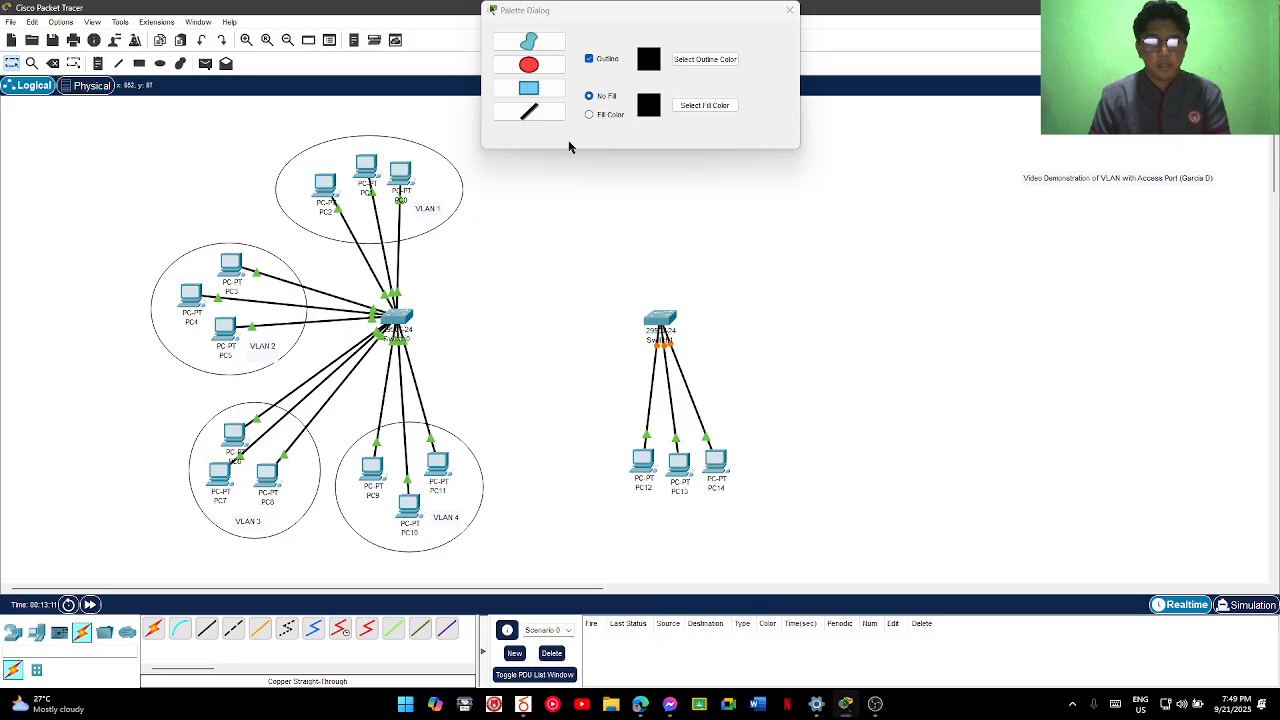
Draw an unfilled ellipse around PC12, PC13 and PC14 and label it "VLAN 1" below the PCs
key(e)
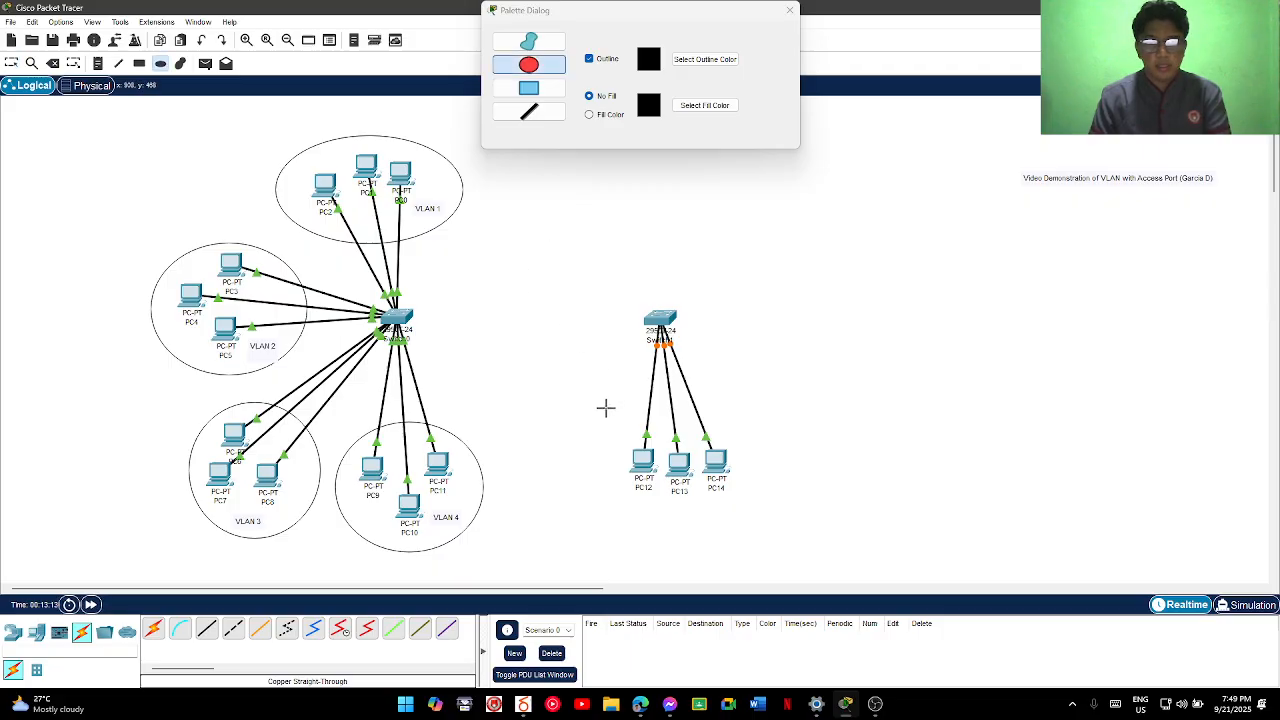
drag(605, 407, 777, 533)
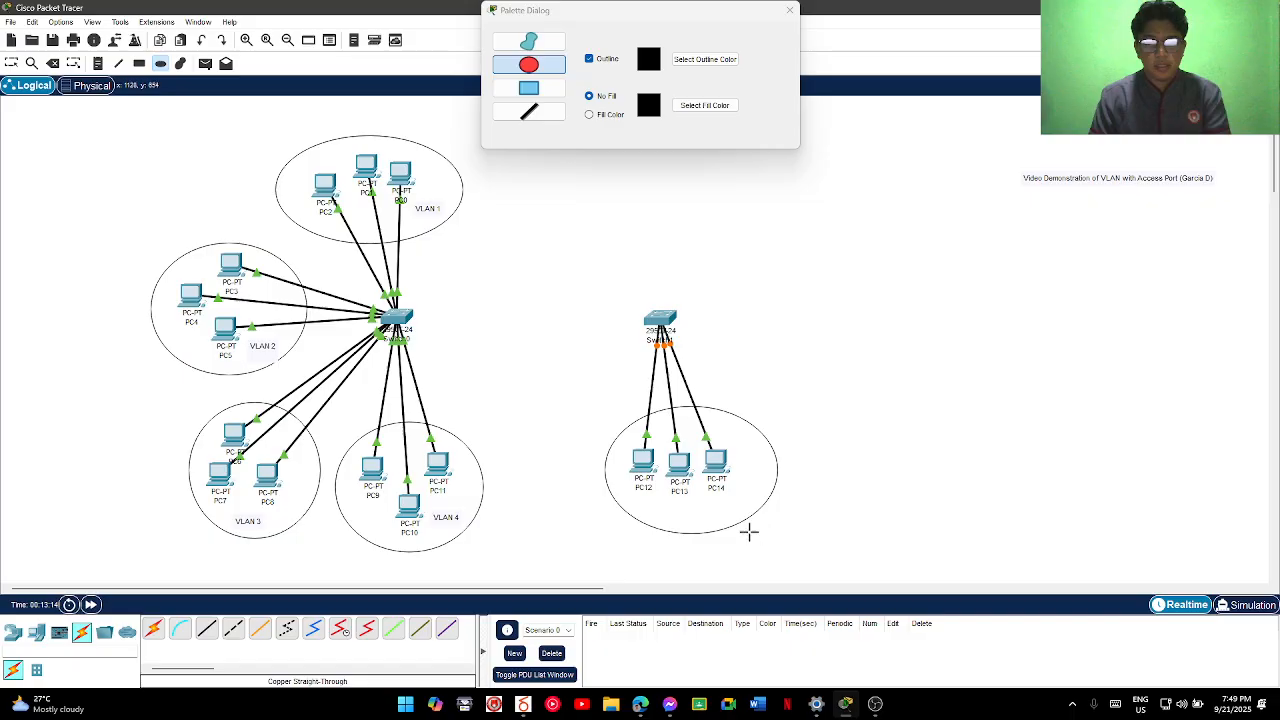
key(n)
click(683, 512)
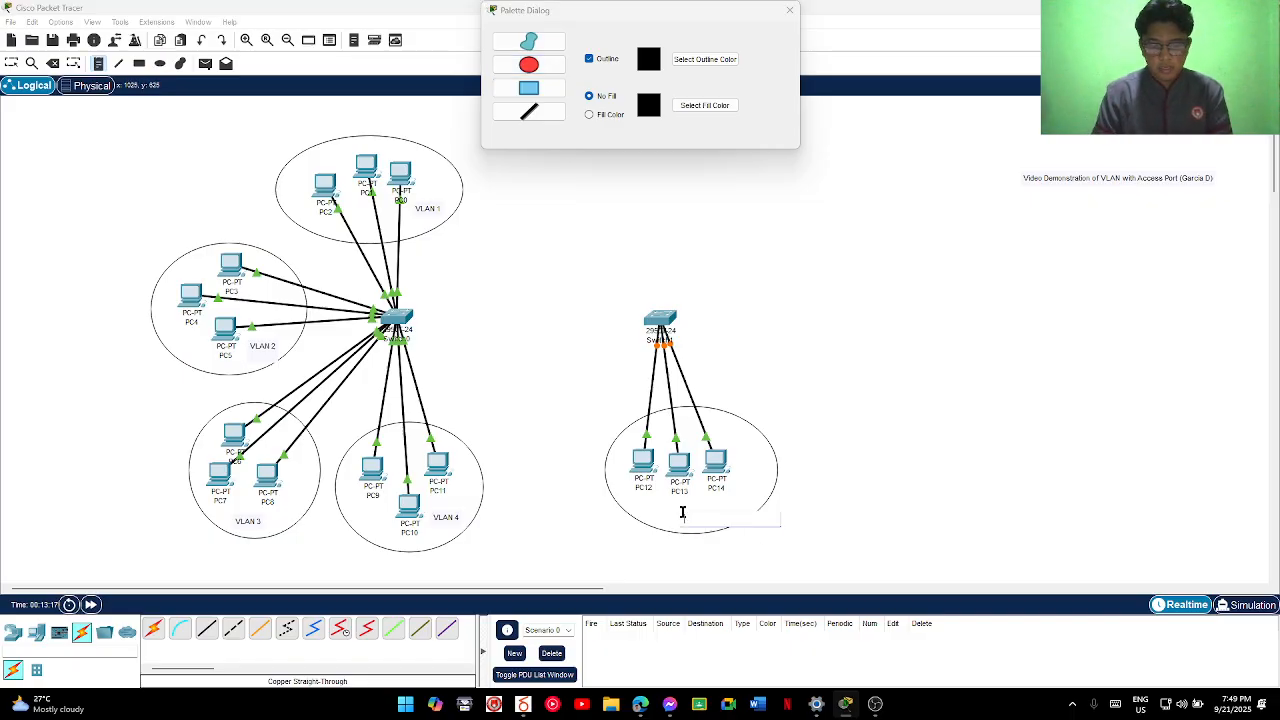
text(VLAN 1)
key(Escape)
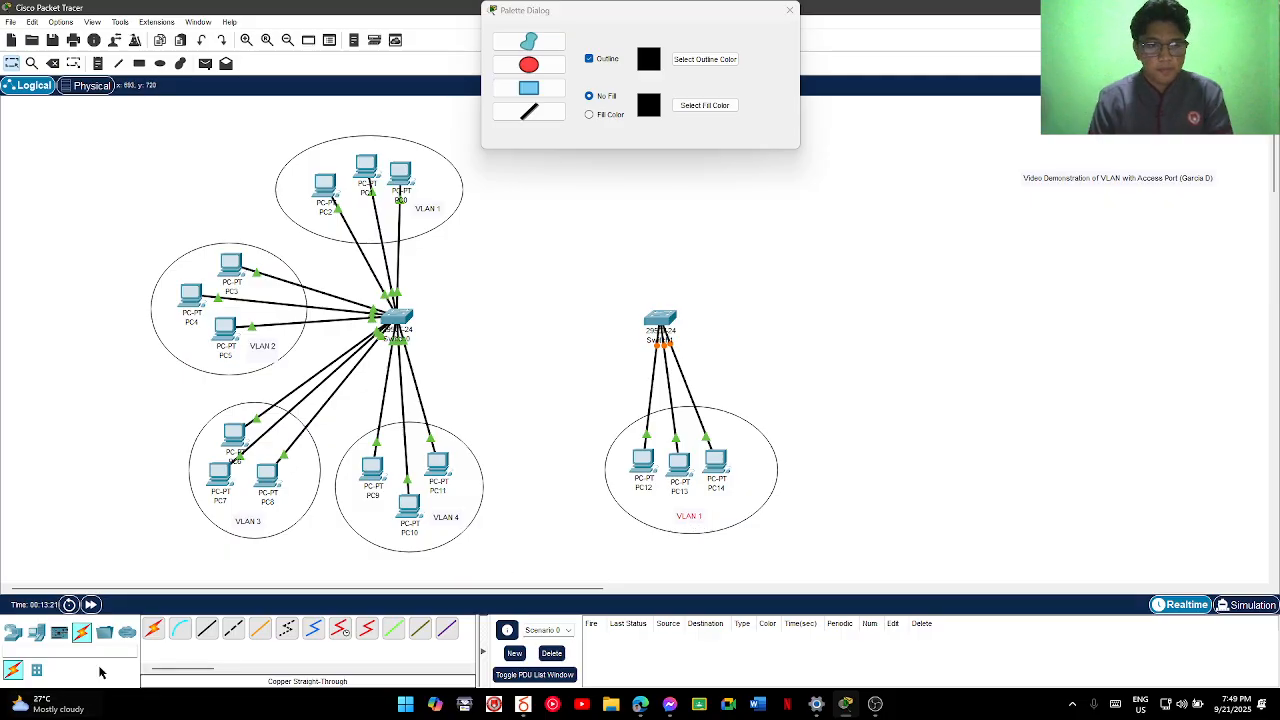
Add three PC end devices in the empty area beside Switch1, stacked one above another
click(36, 632)
click(158, 633)
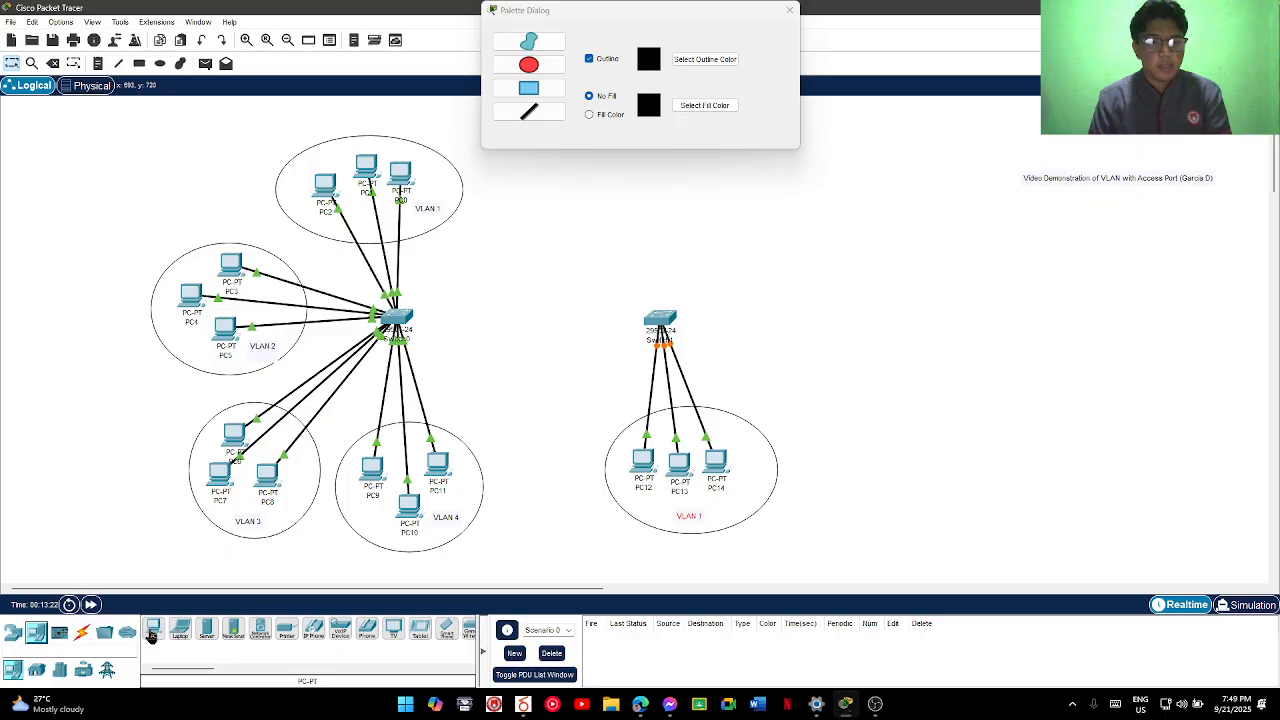
click(800, 393)
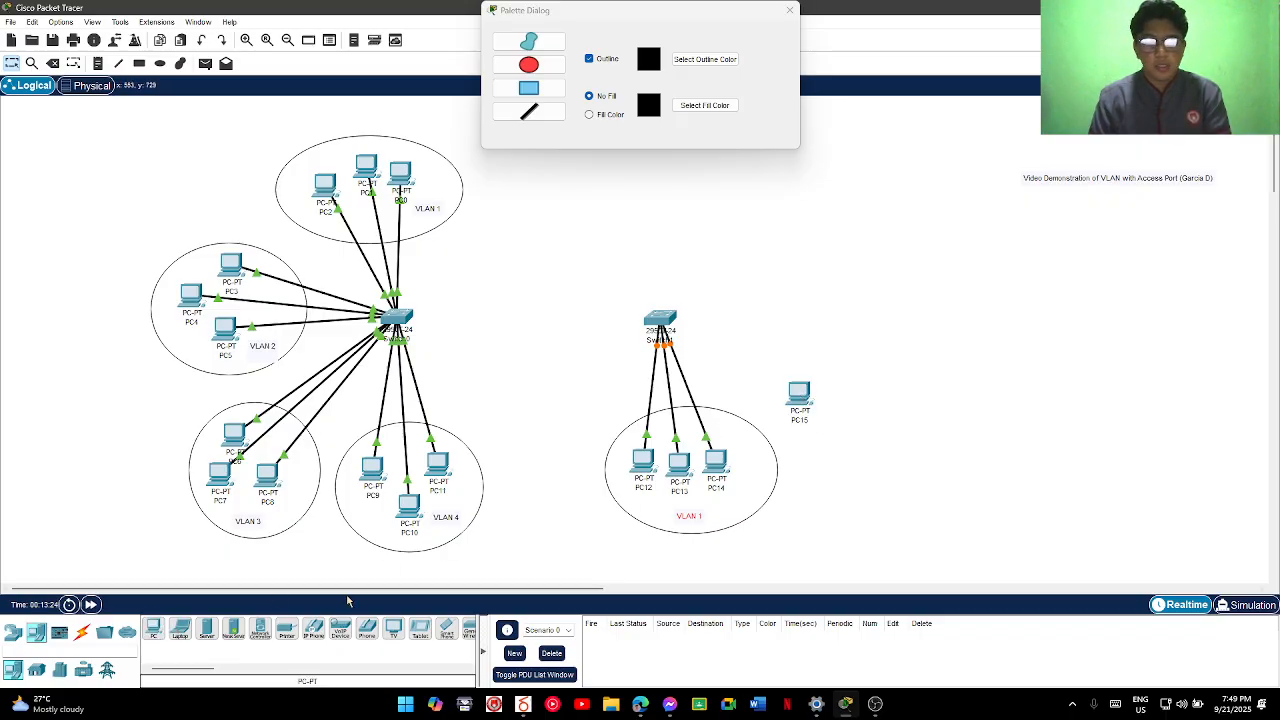
click(155, 632)
click(815, 360)
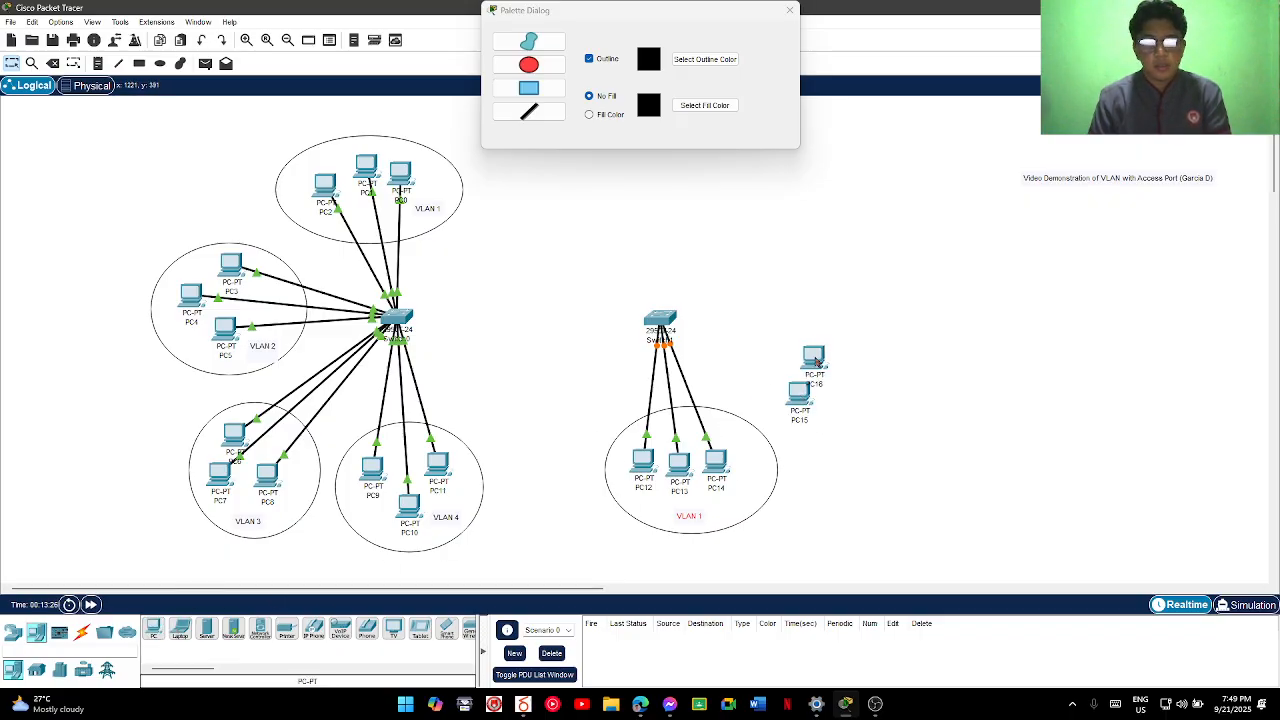
click(155, 632)
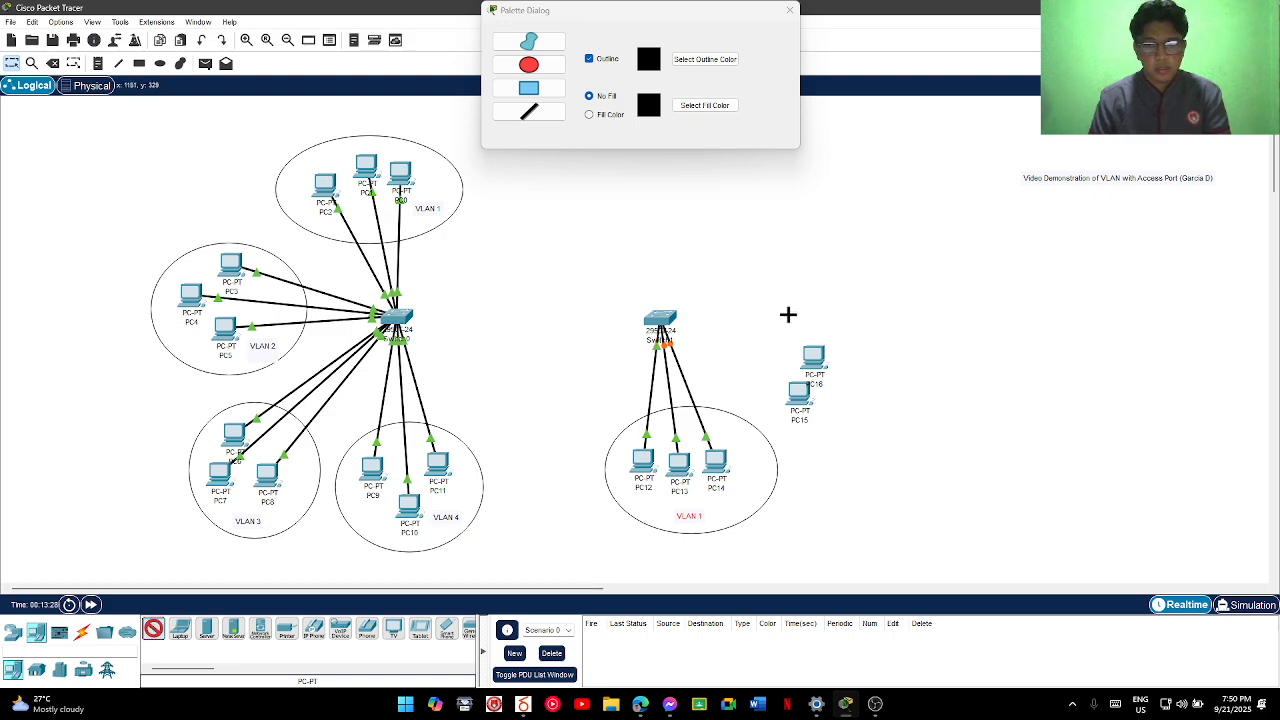
click(822, 321)
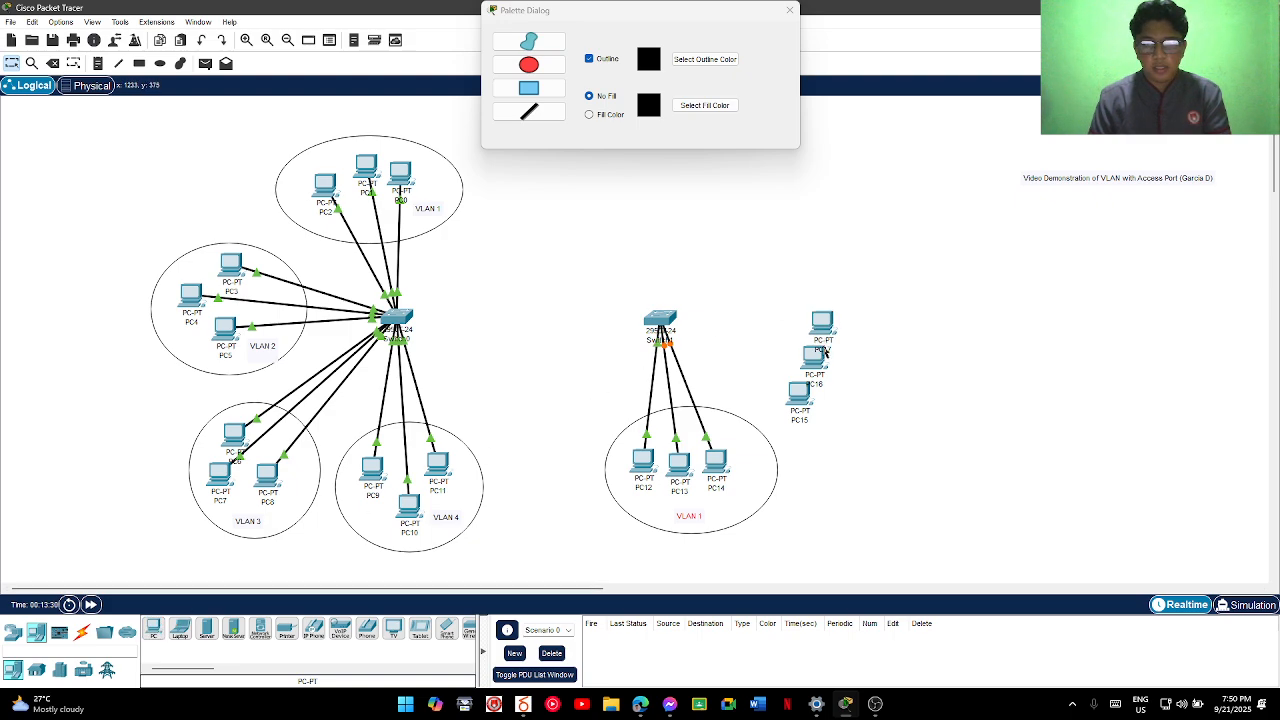
Move PC16, PC17 and PC15 farther away from Switch1, spacing them out along a diagonal
drag(820, 367, 862, 384)
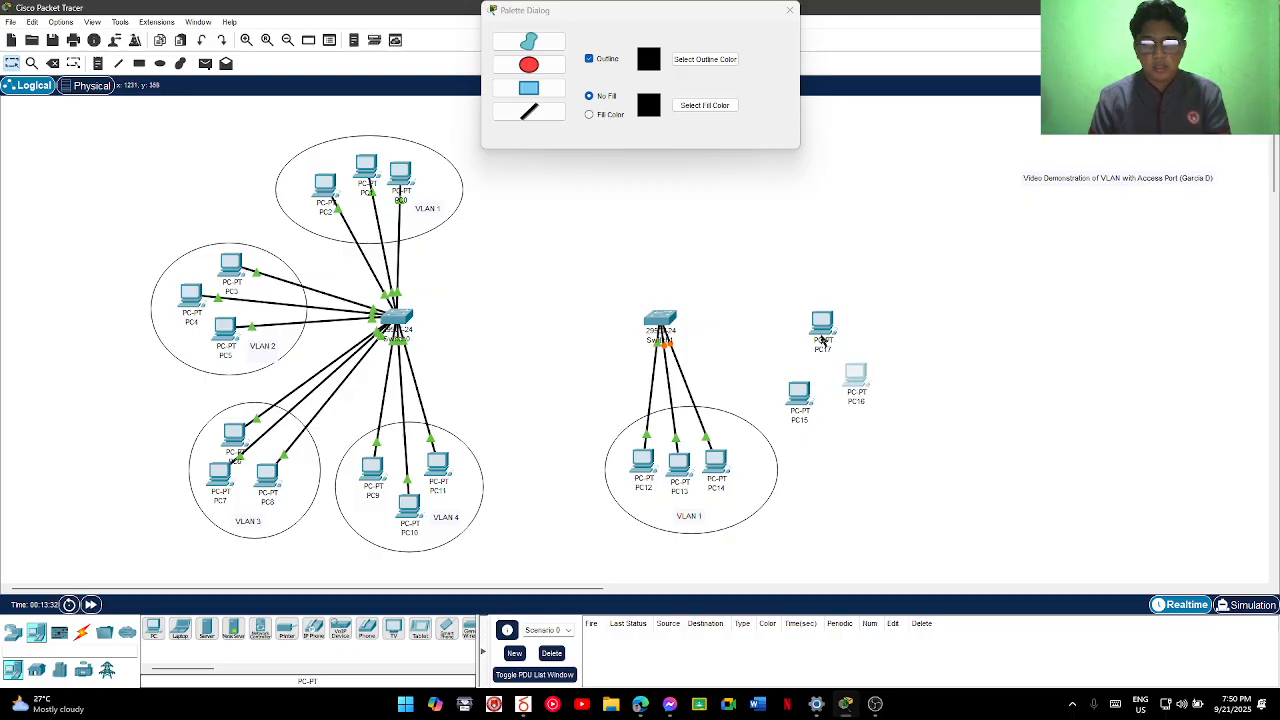
drag(830, 329, 879, 340)
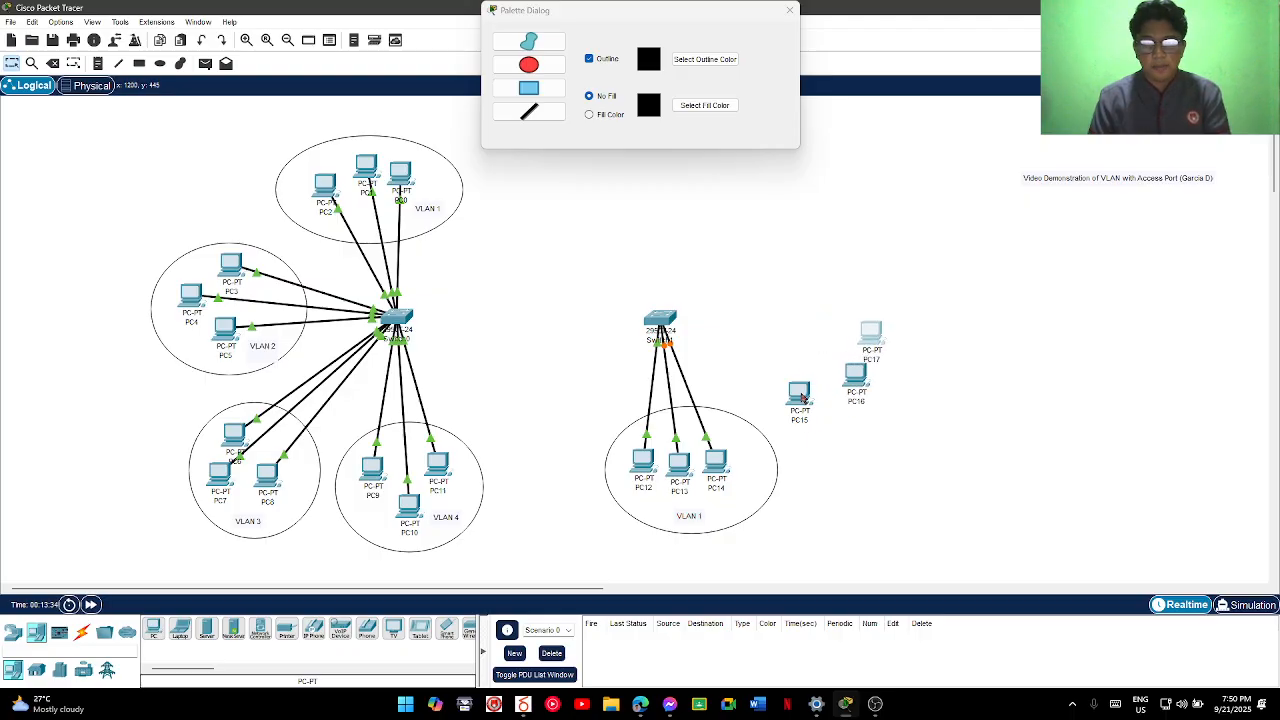
drag(802, 398, 837, 410)
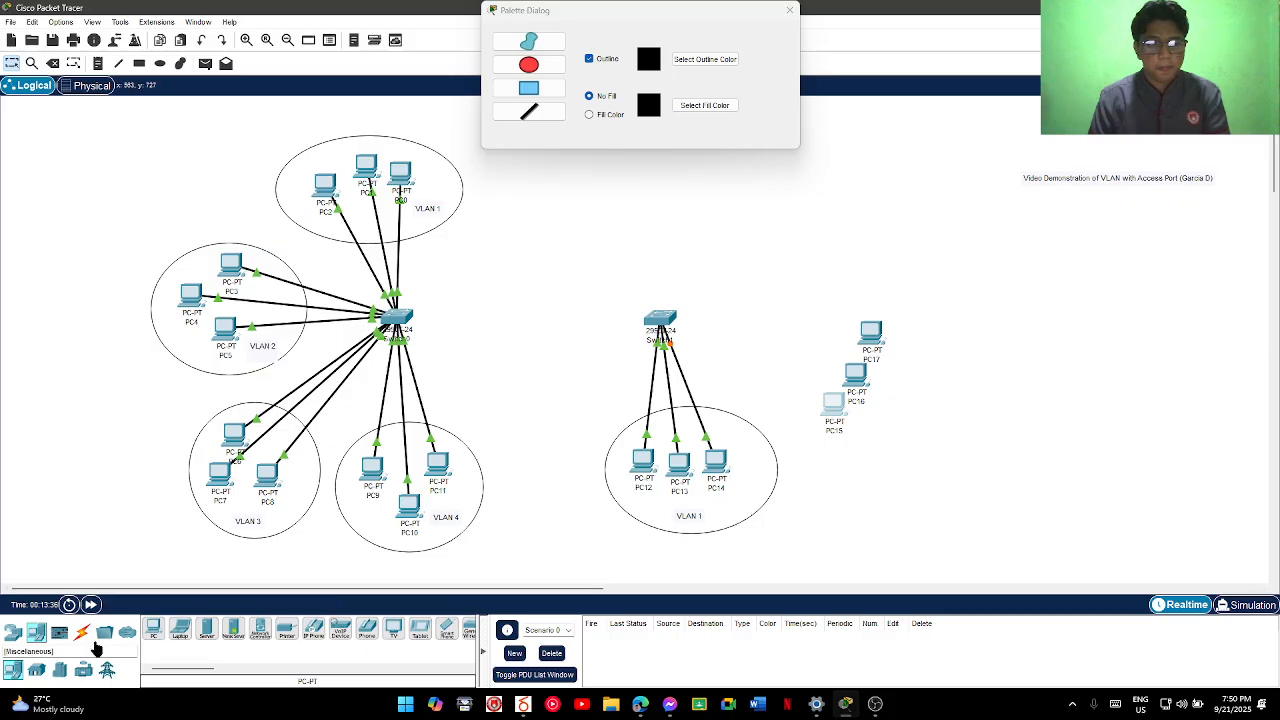
Connect PC15's FastEthernet0 to Switch1's FastEthernet0/6 with a copper straight-through cable
click(82, 632)
click(206, 628)
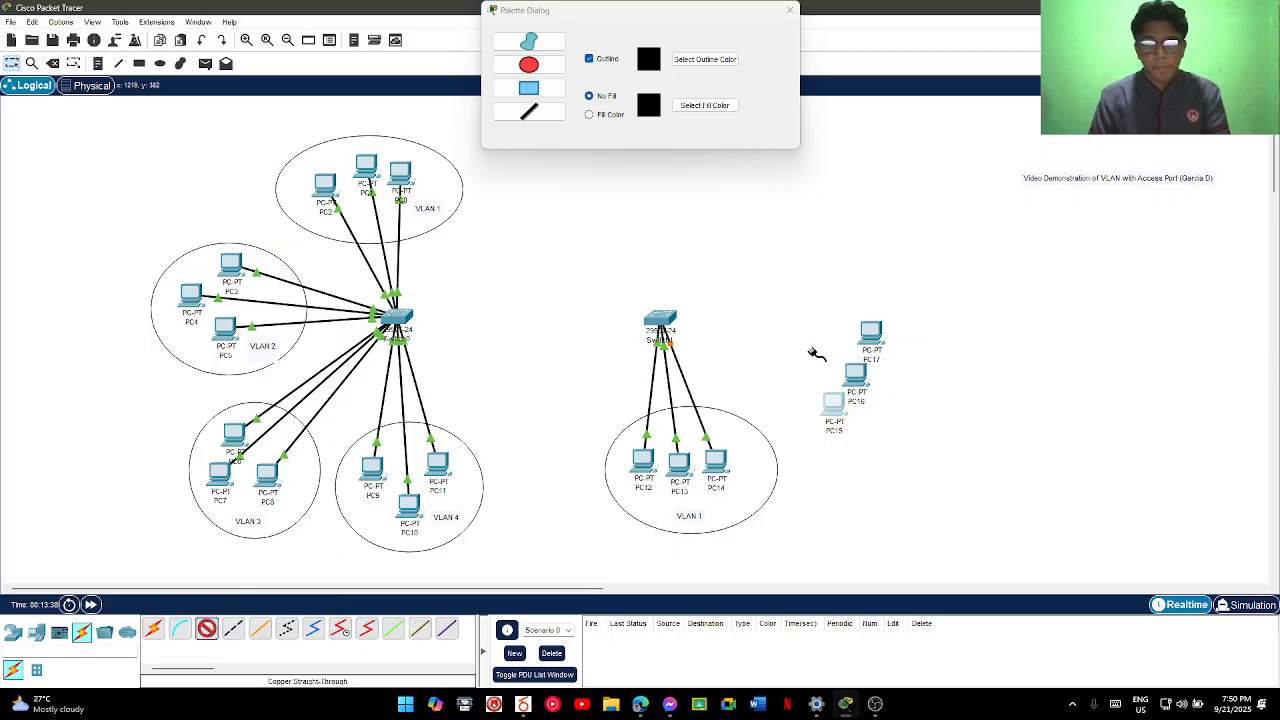
click(829, 410)
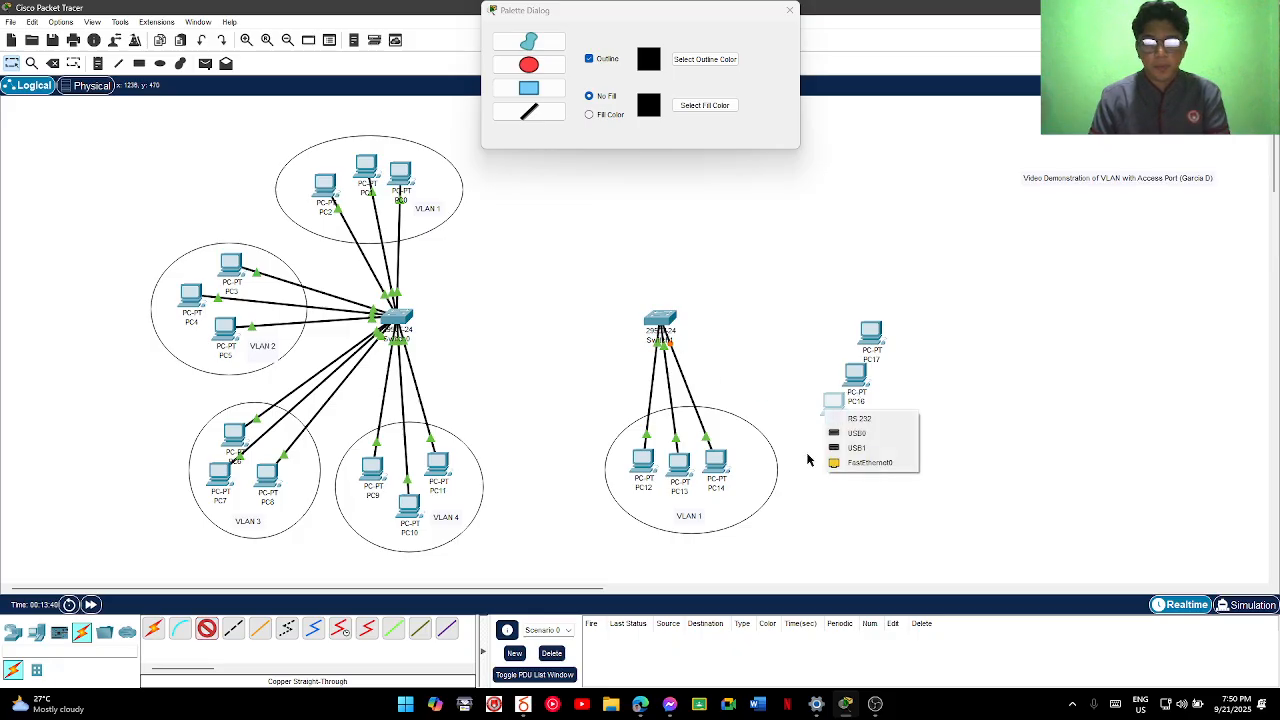
click(845, 462)
click(660, 328)
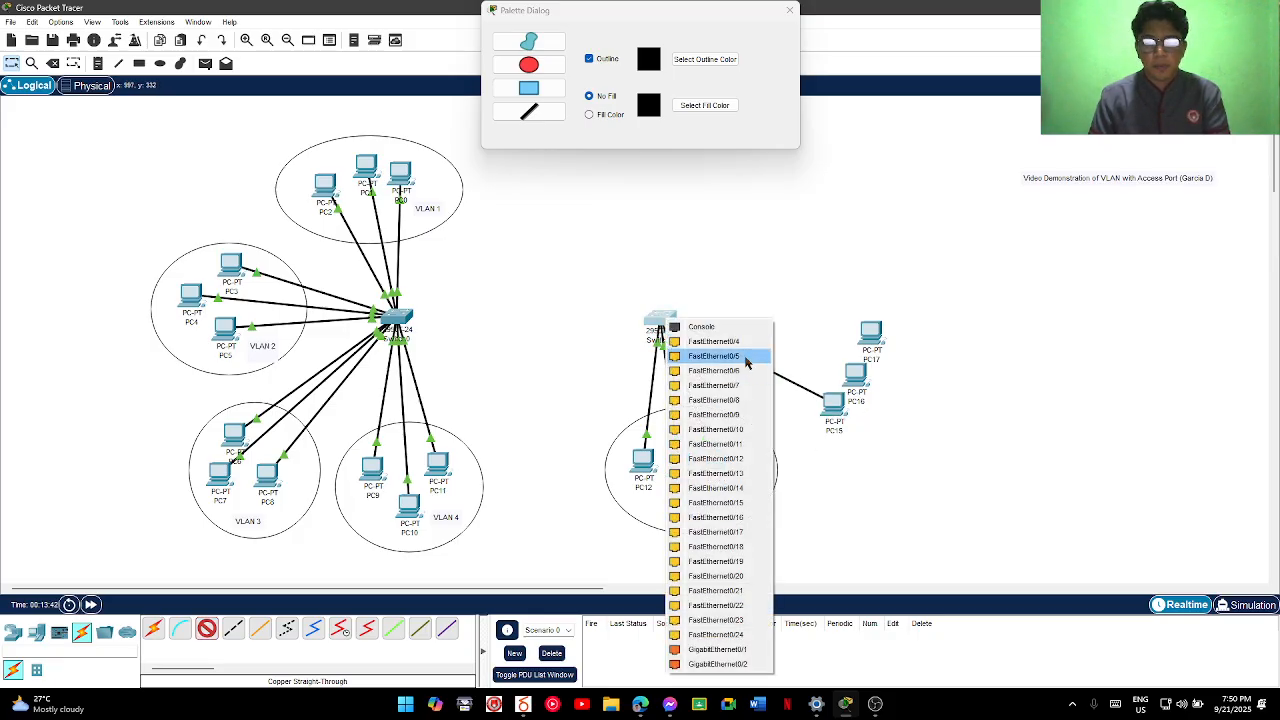
click(748, 371)
Connect PC16's FastEthernet0 to Switch1's FastEthernet0/7 with a copper straight-through cable
click(181, 626)
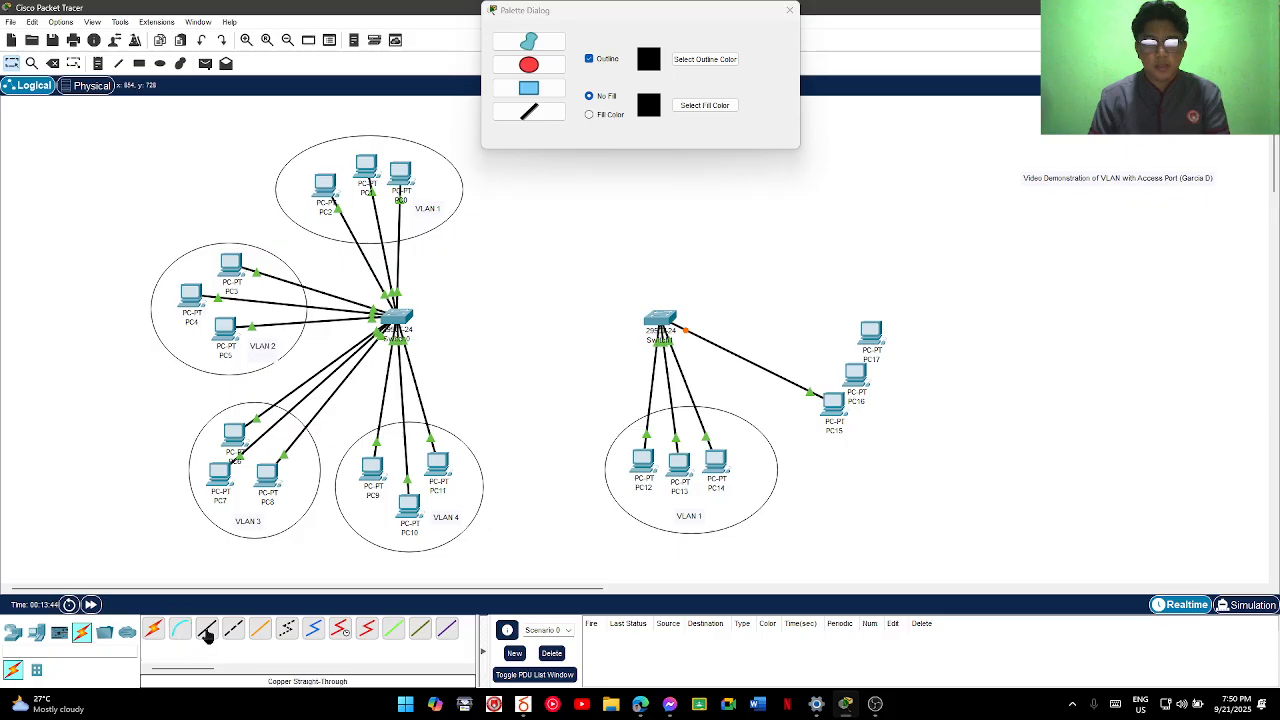
click(857, 374)
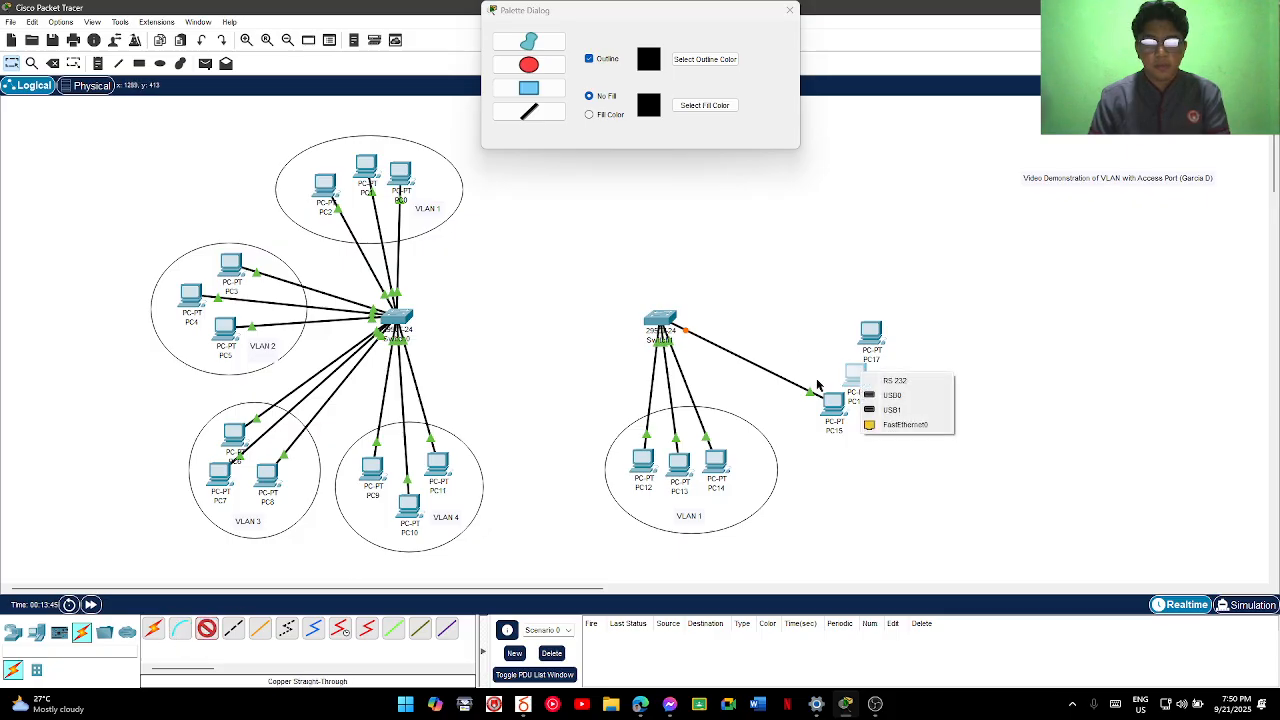
click(892, 428)
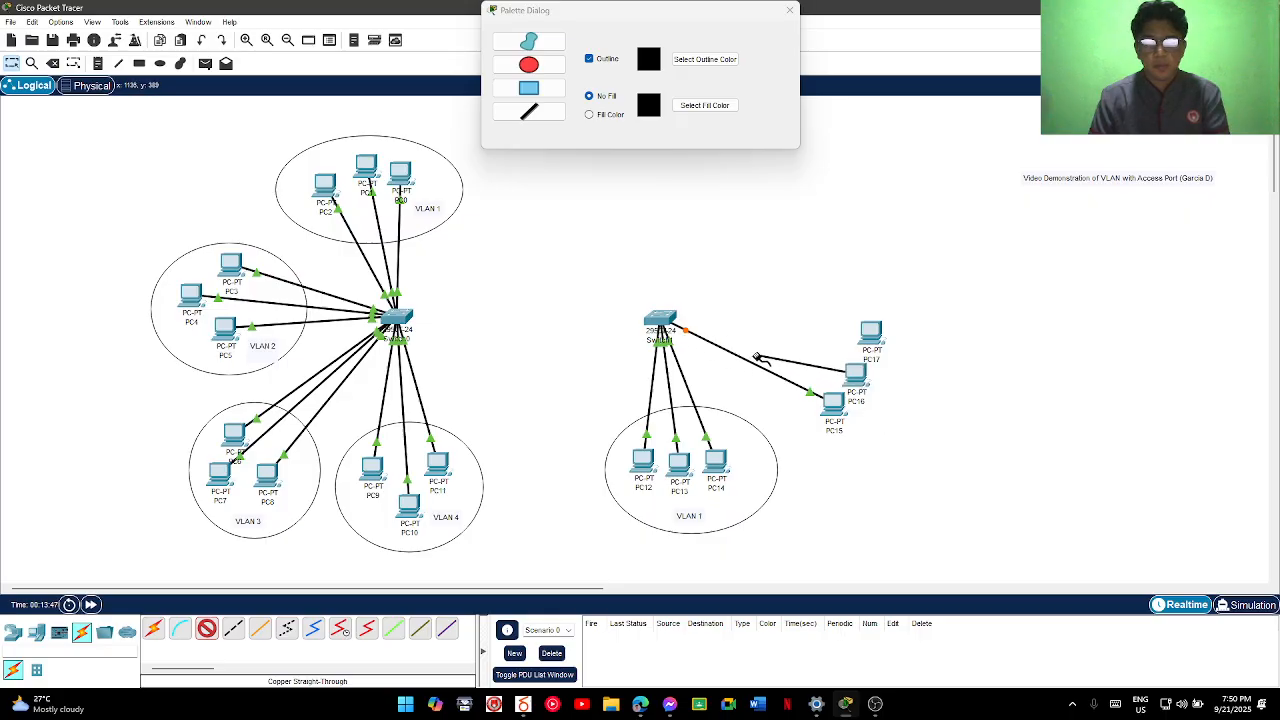
click(660, 318)
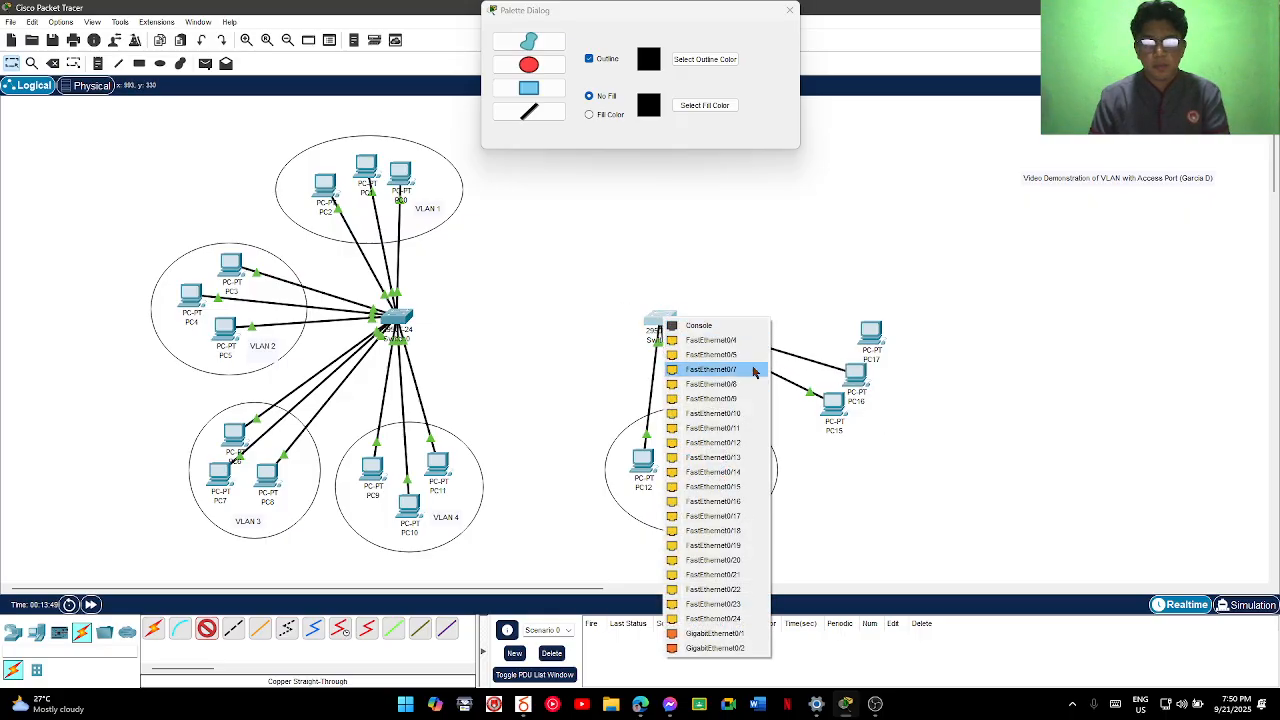
click(757, 368)
Connect PC17's FastEthernet0 to Switch1's FastEthernet0/8 with a copper straight-through cable
click(206, 628)
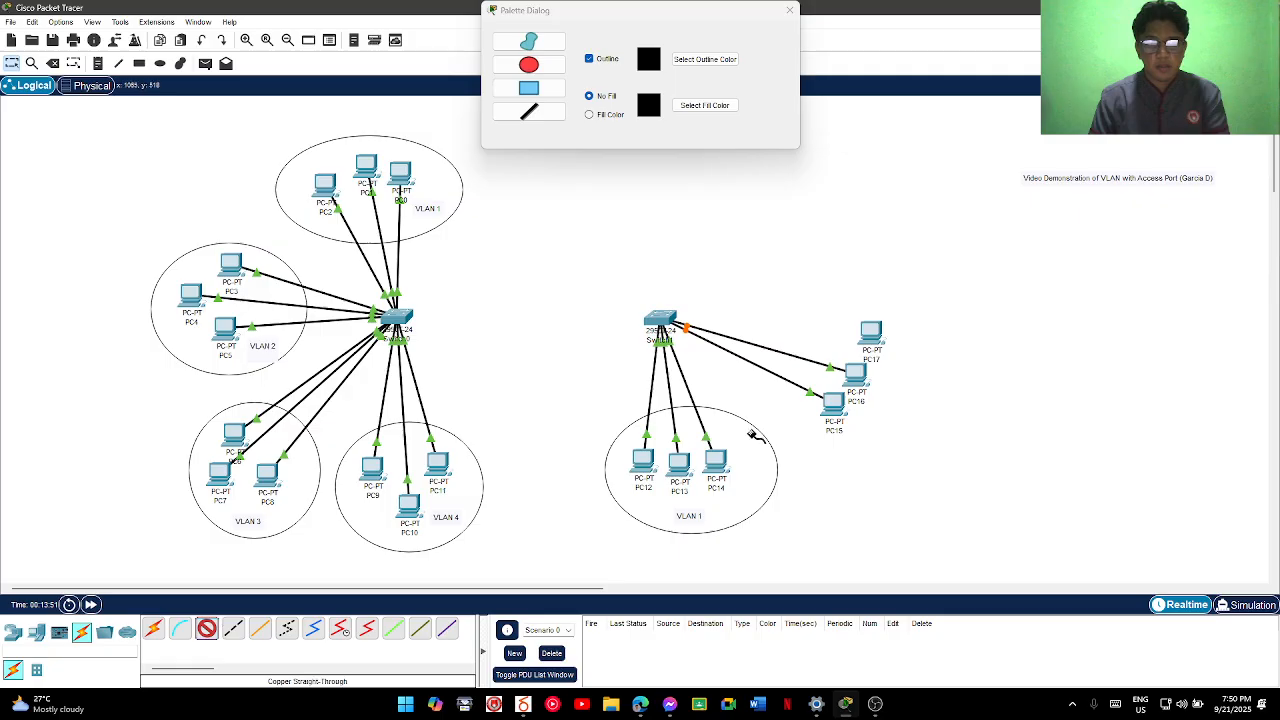
click(870, 336)
click(885, 372)
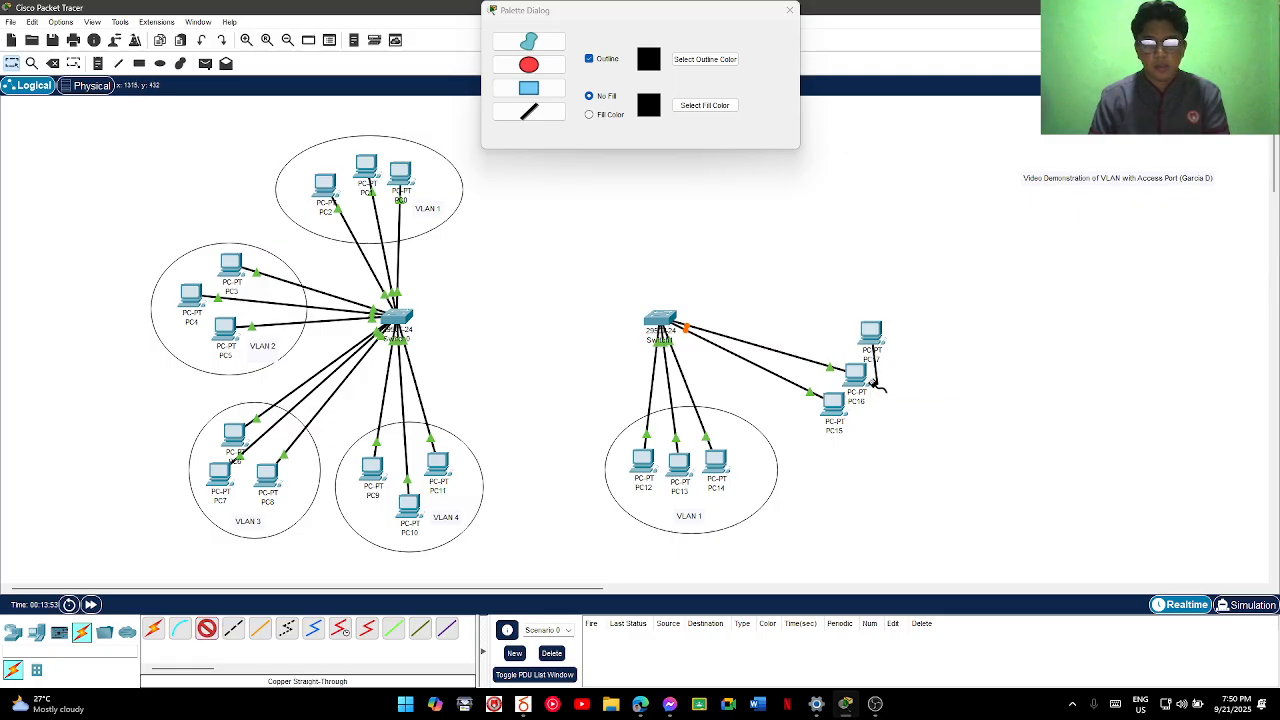
click(662, 316)
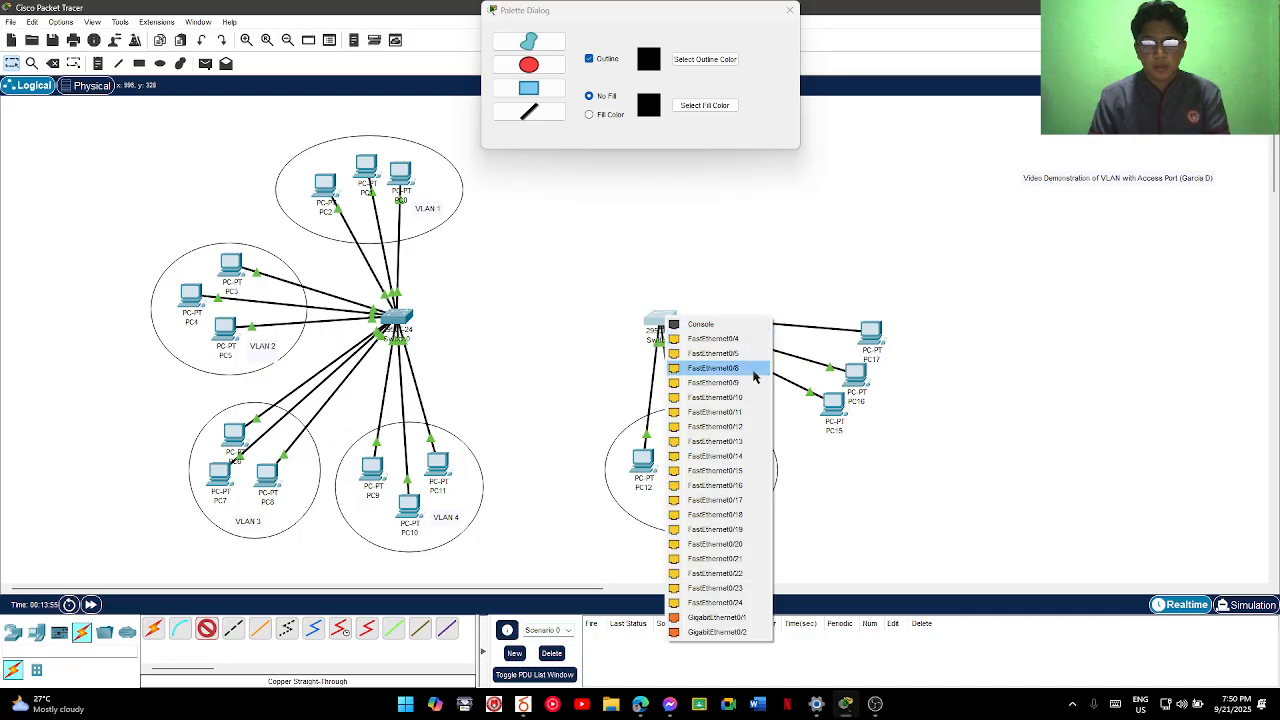
click(749, 372)
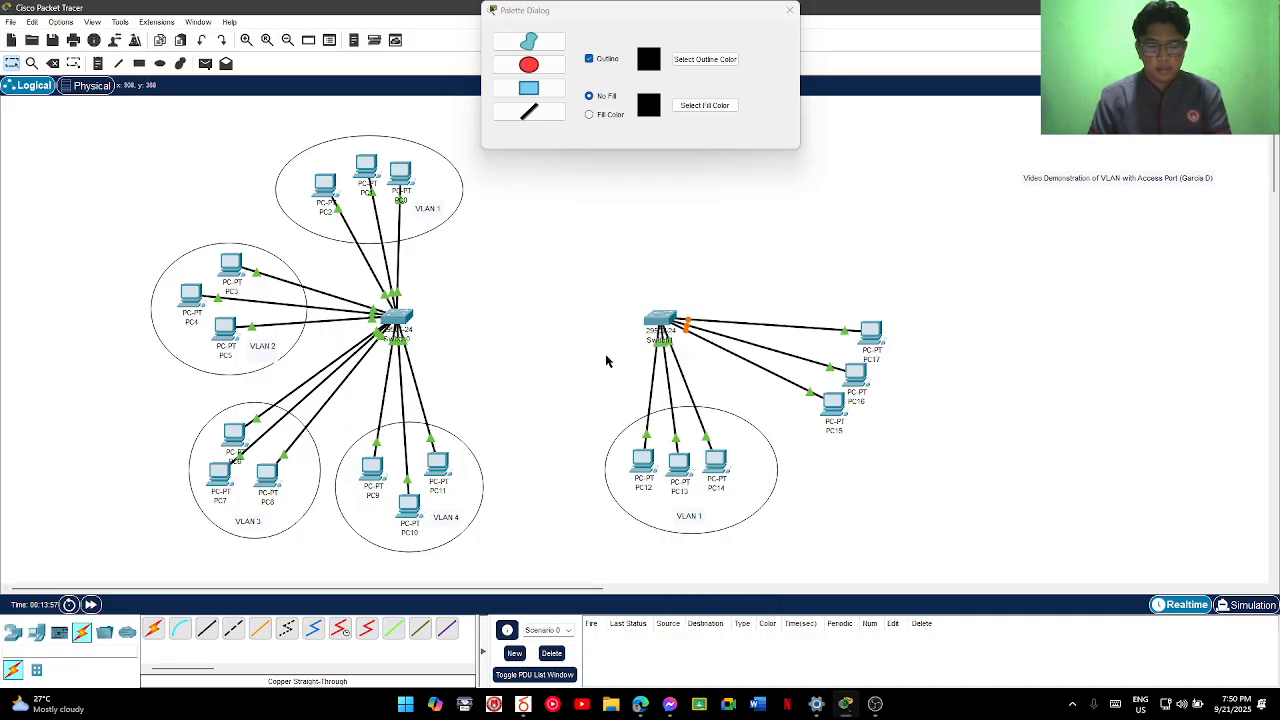
Draw an unfilled ellipse around PC15, PC16 and PC17 and label it "VLAN 2" beside the PCs
key(e)
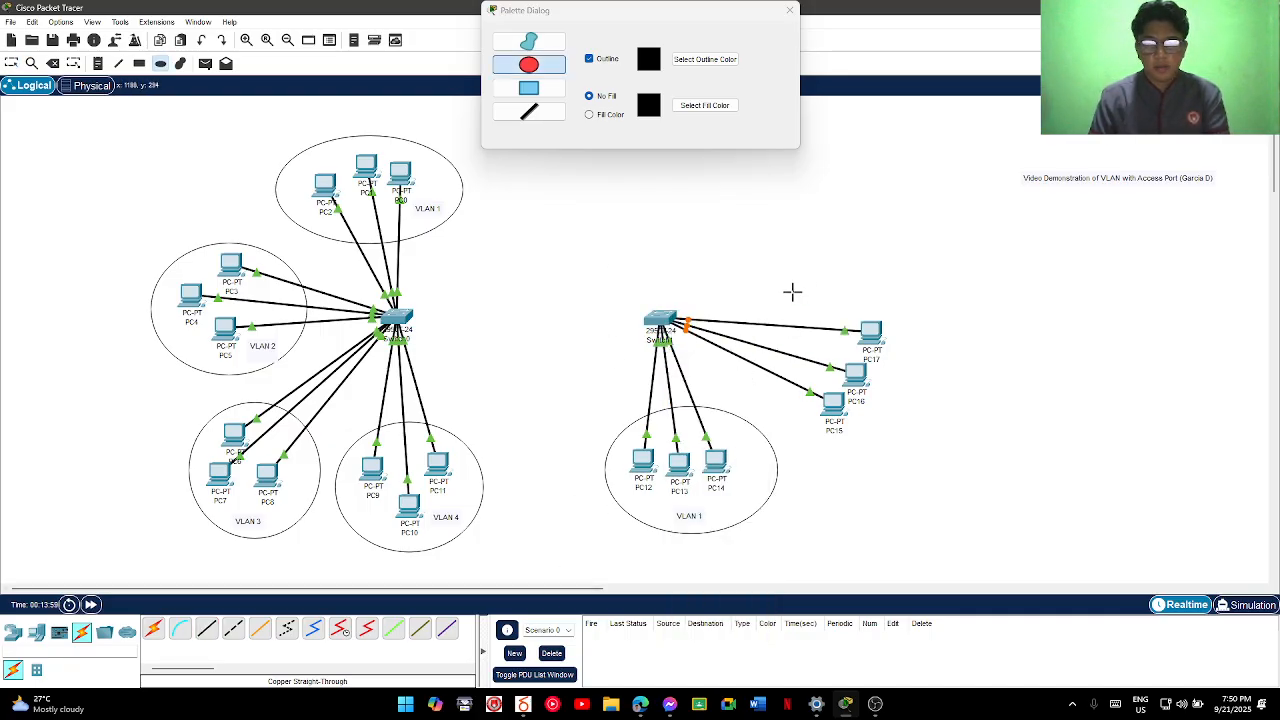
drag(792, 291, 941, 460)
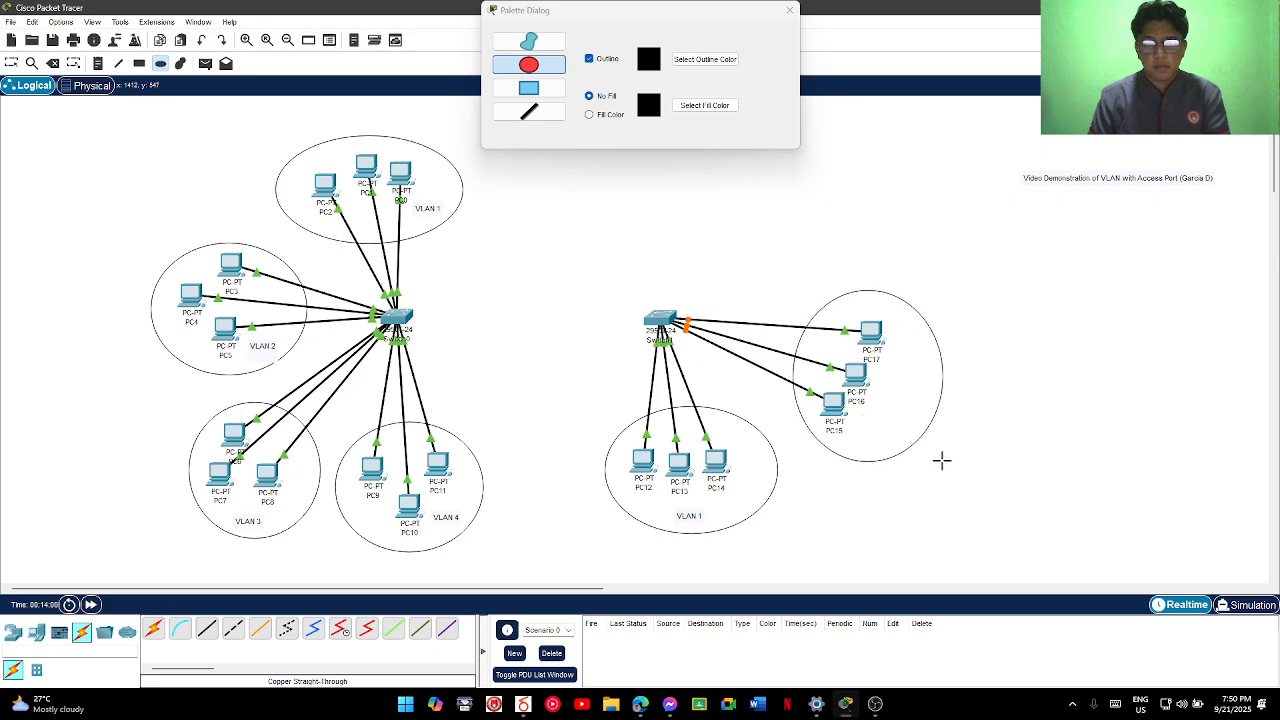
key(n)
click(884, 404)
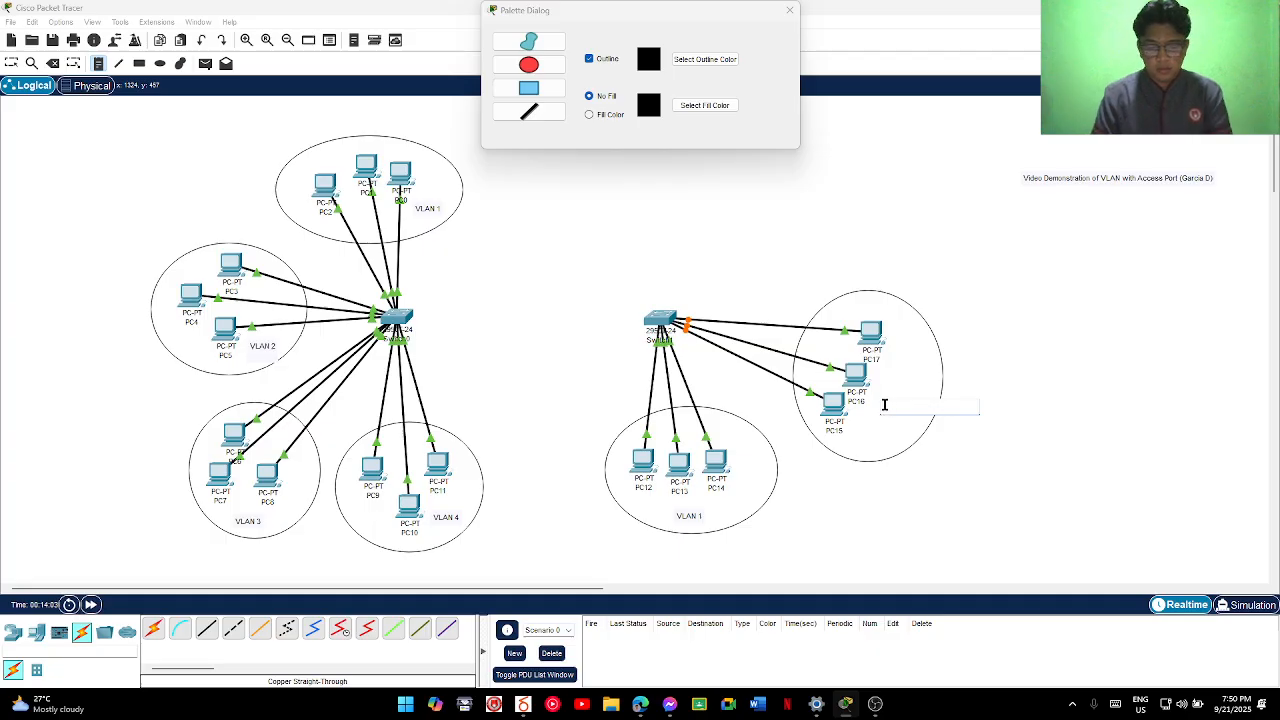
text(VLAN)
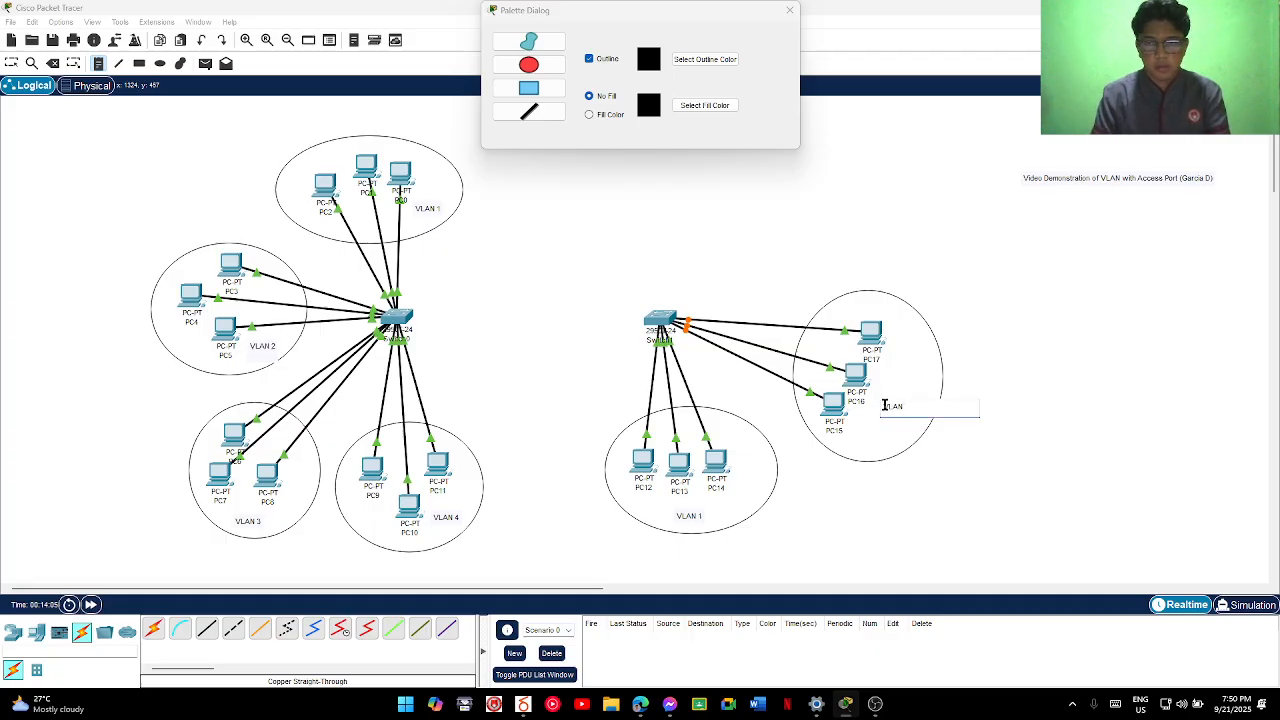
text( 2)
key(Escape)
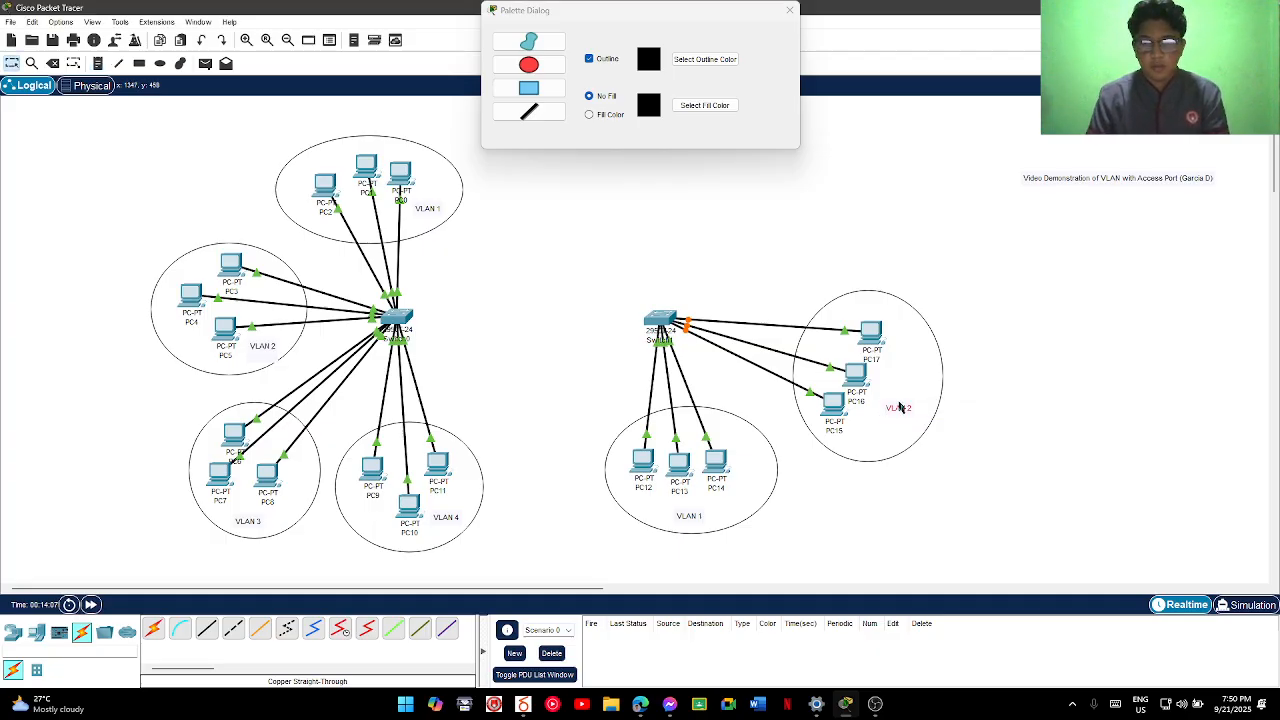
drag(899, 407, 897, 398)
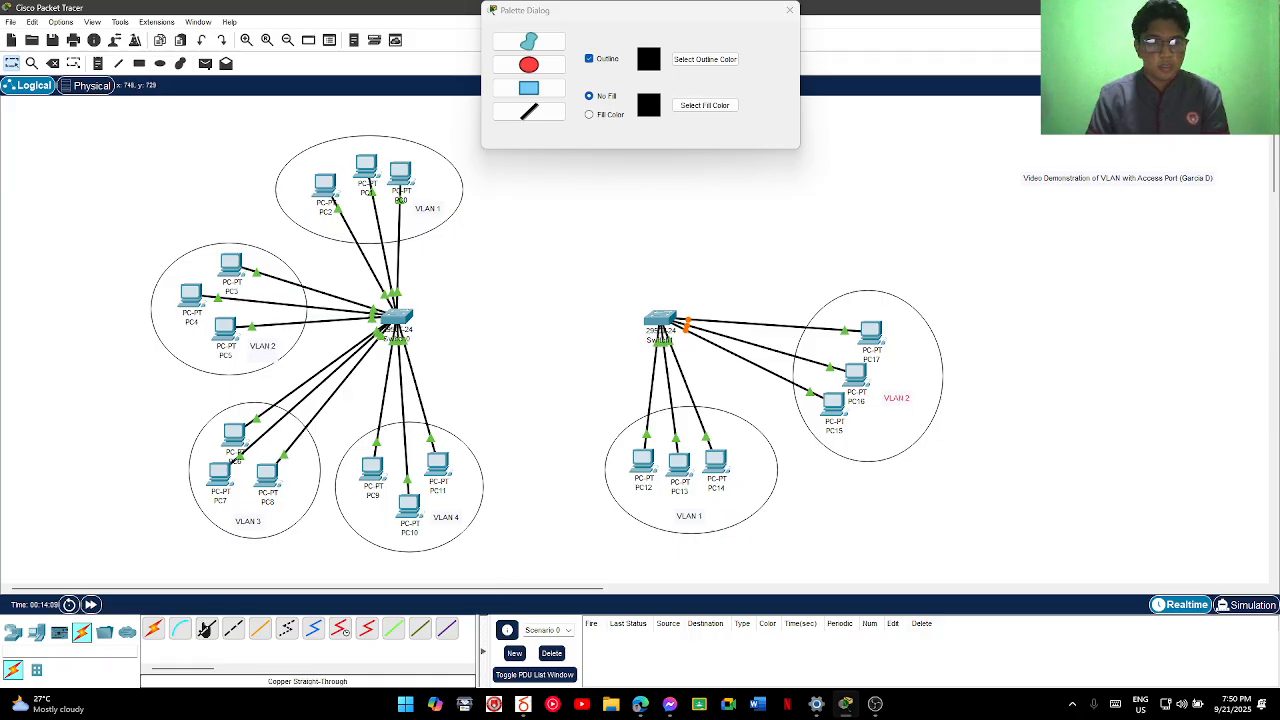
Close the drawing palette and place two more PCs side by side above Switch1
click(12, 632)
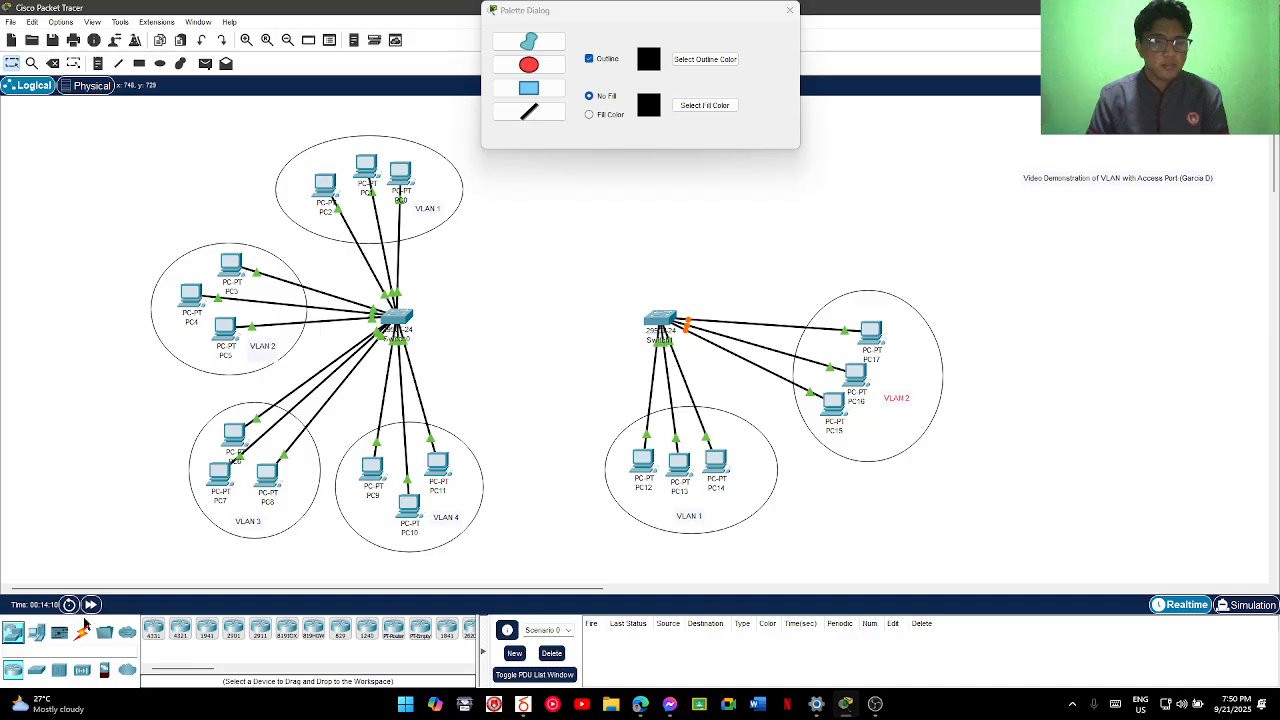
click(36, 632)
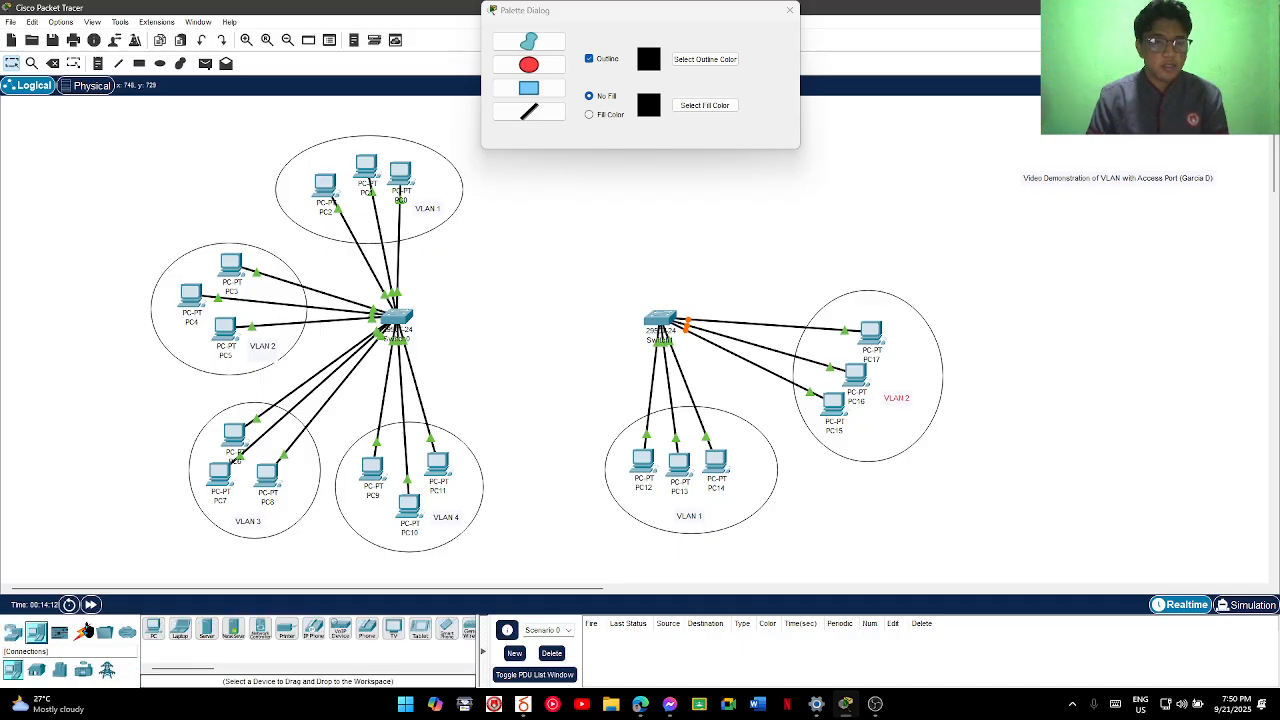
click(152, 630)
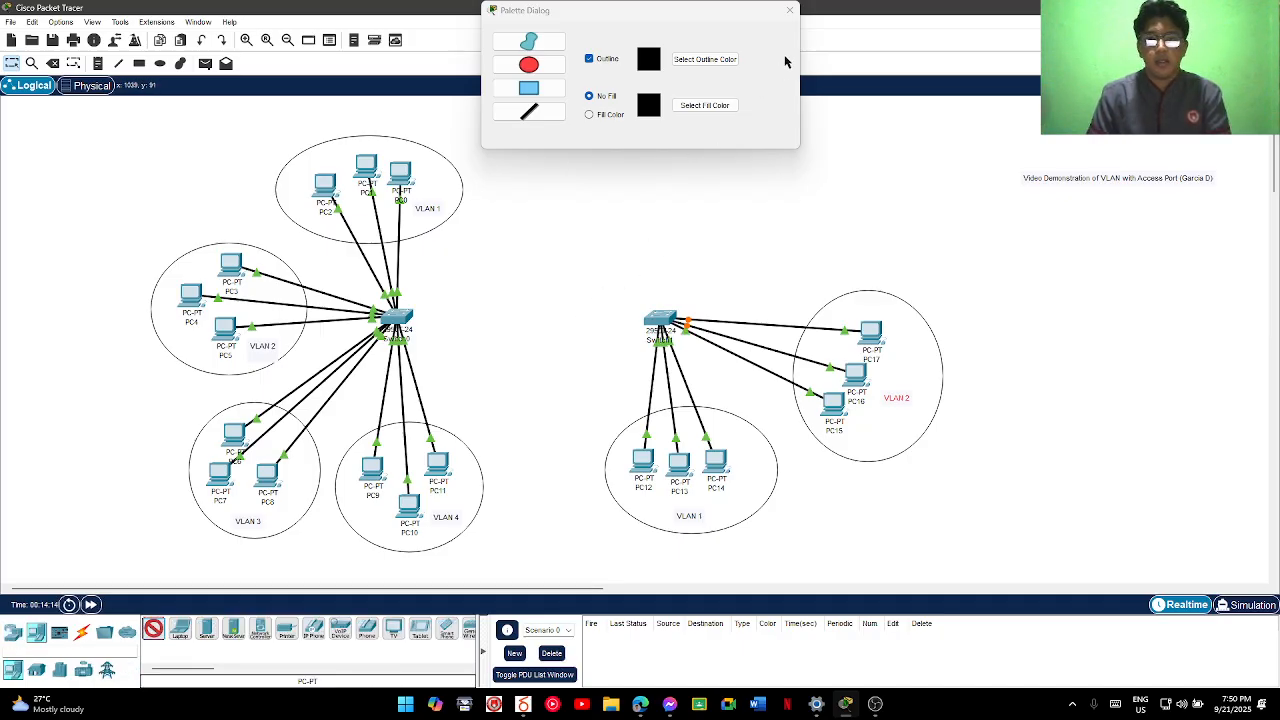
click(789, 10)
click(670, 158)
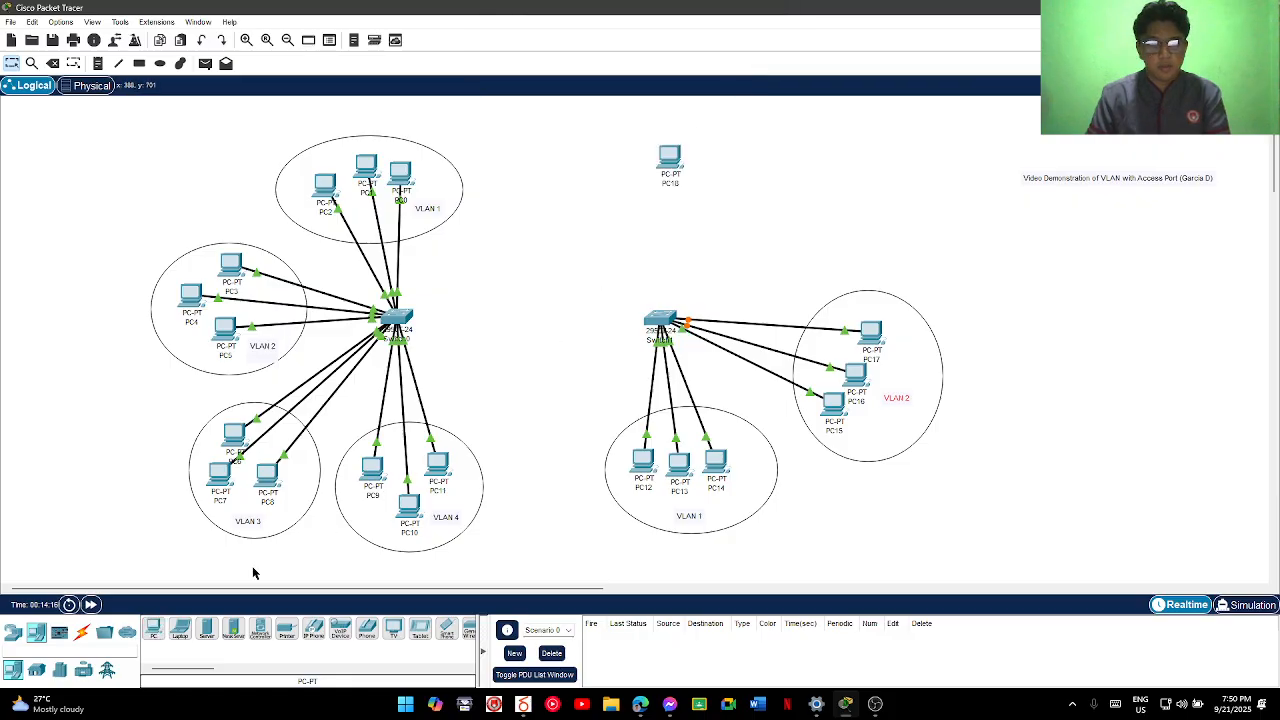
click(152, 630)
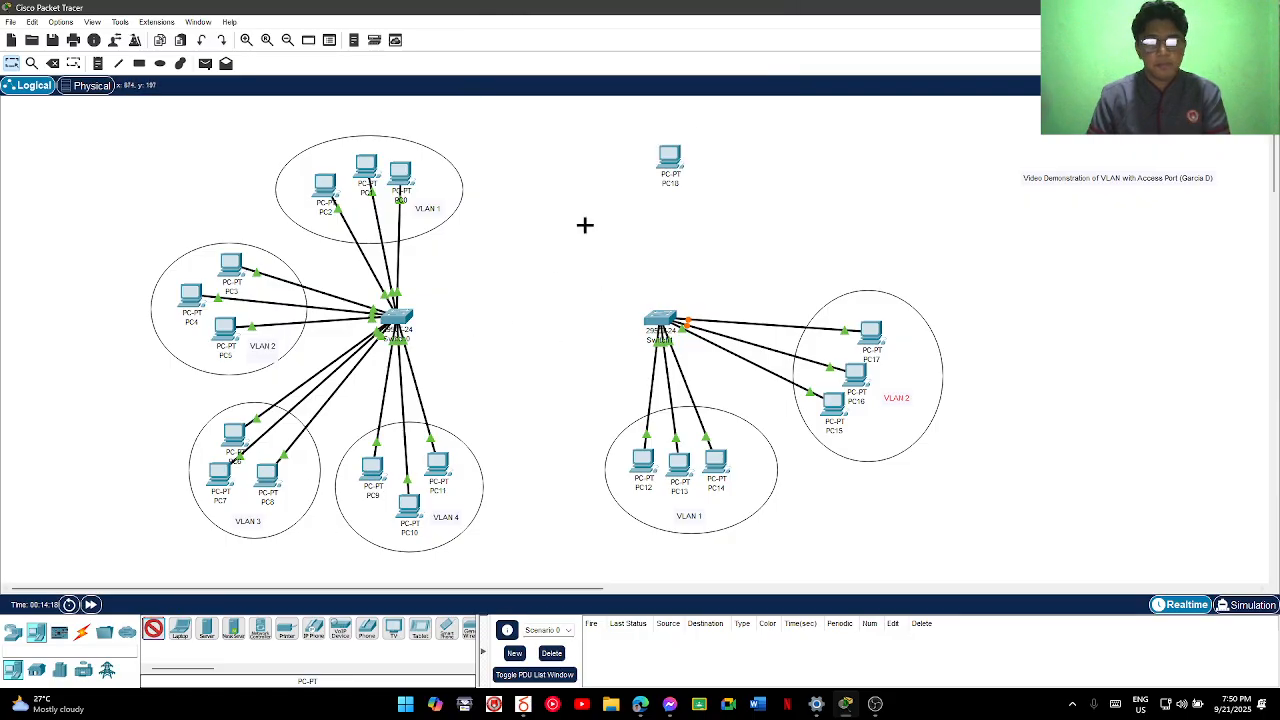
click(715, 162)
drag(672, 176, 700, 161)
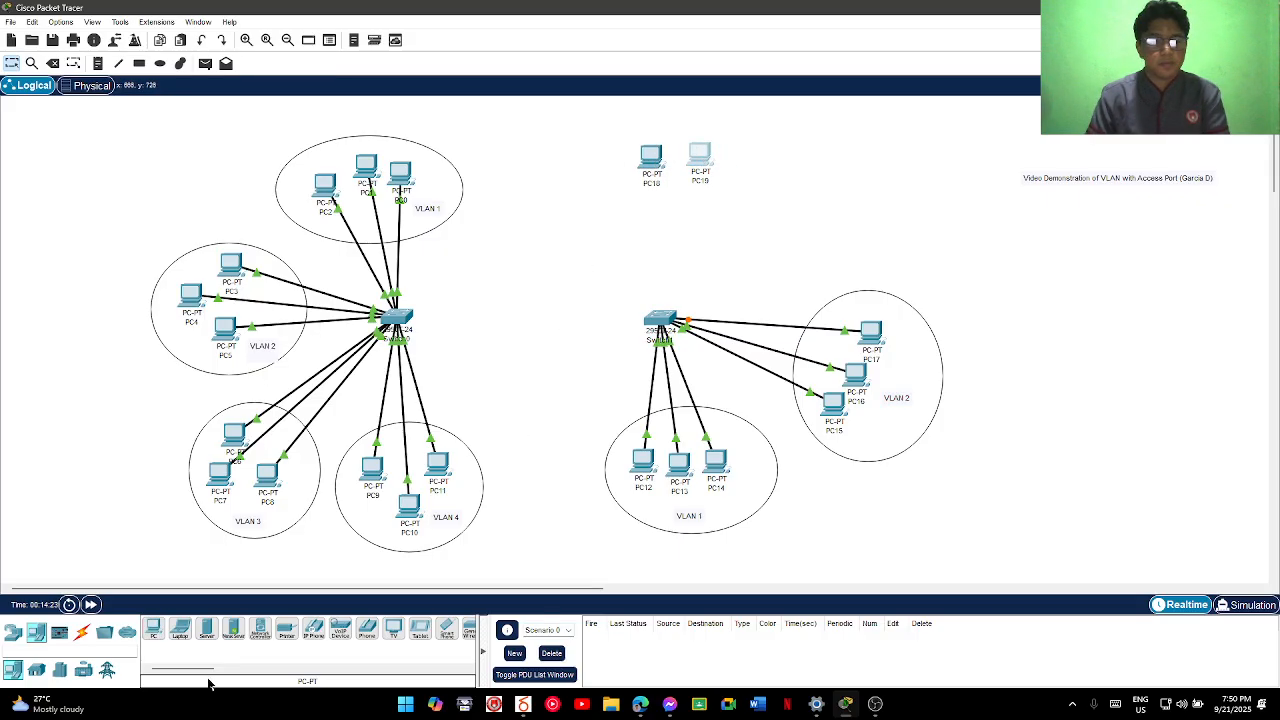
Connect PC18's FastEthernet0 to Switch1's FastEthernet0/11 with a copper straight-through cable
click(82, 632)
click(210, 629)
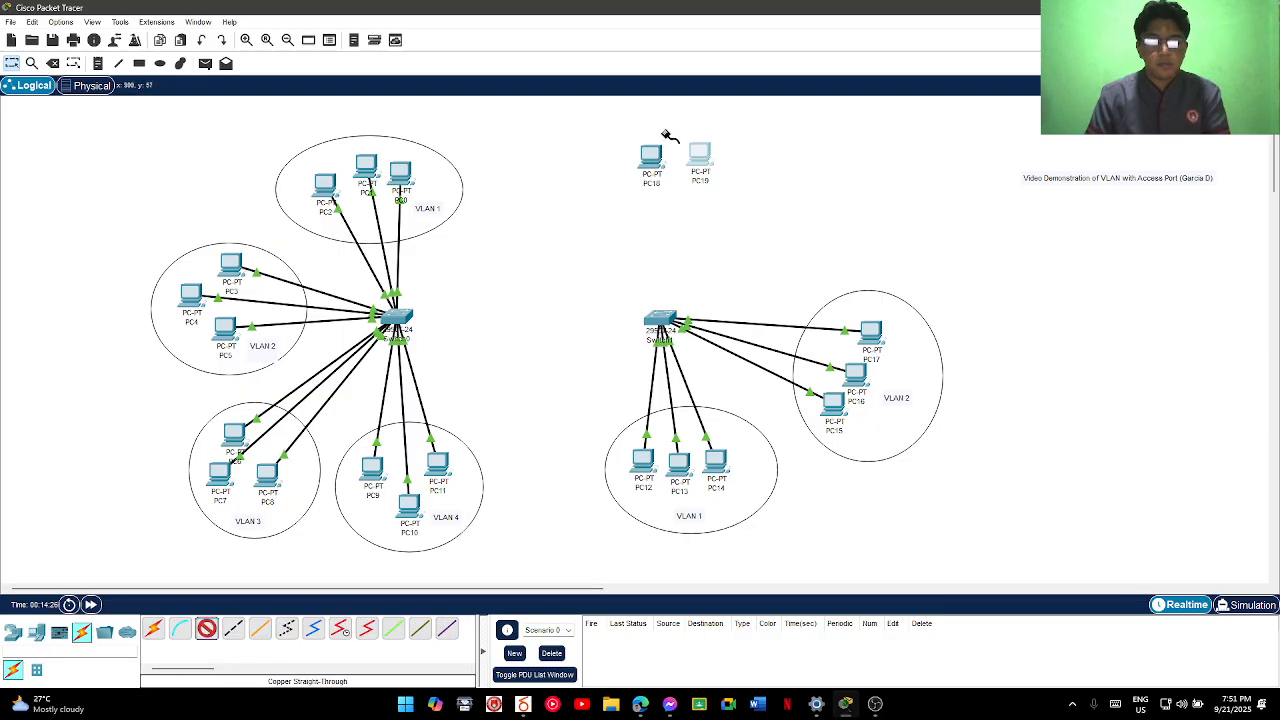
click(647, 156)
click(685, 211)
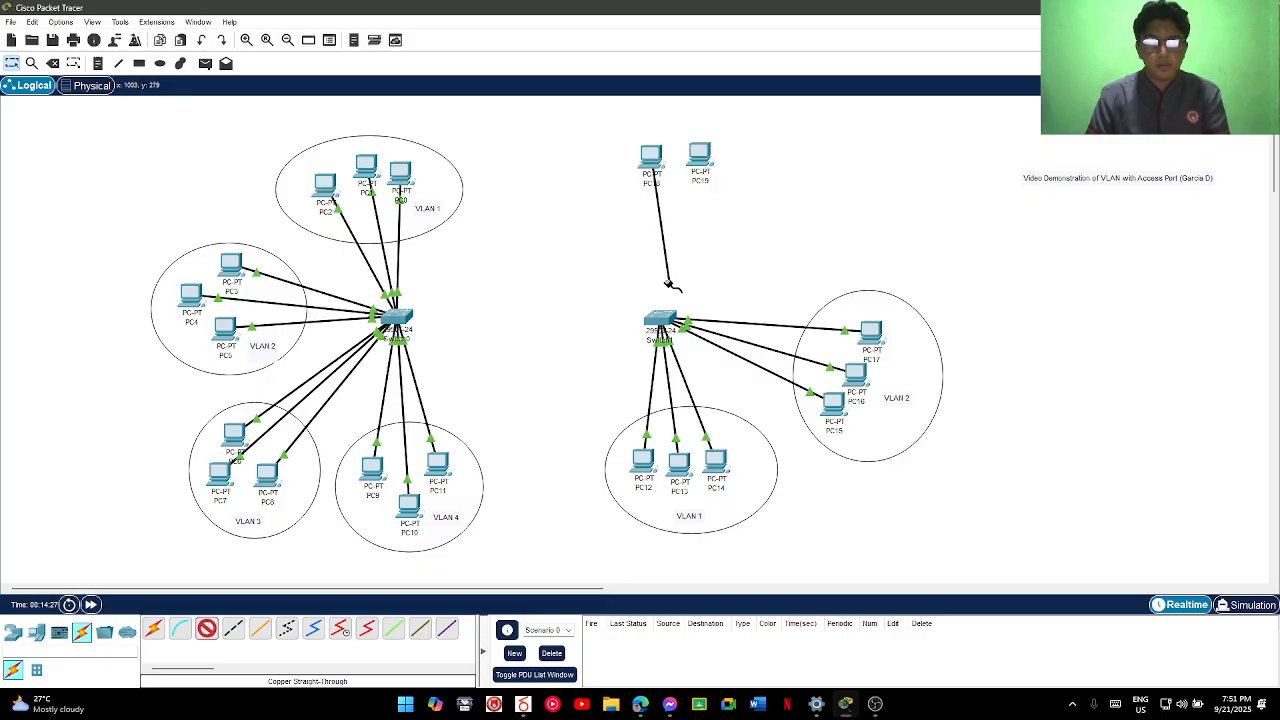
click(656, 324)
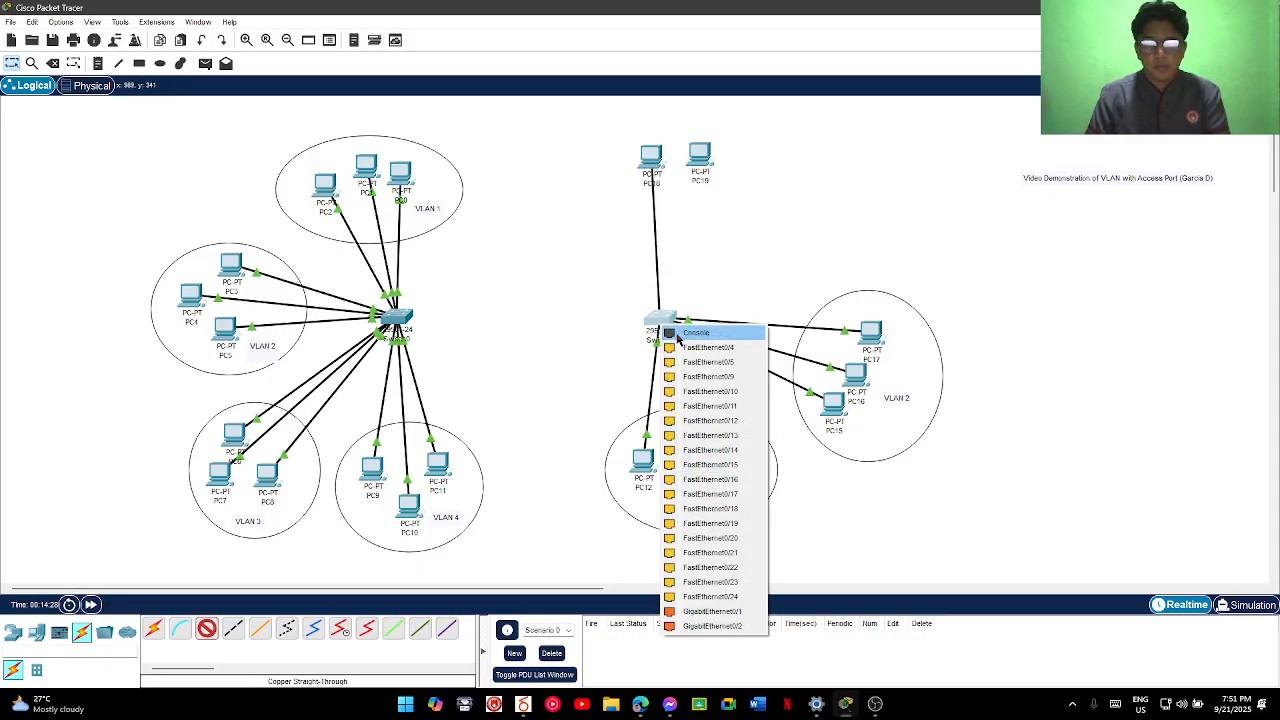
click(741, 407)
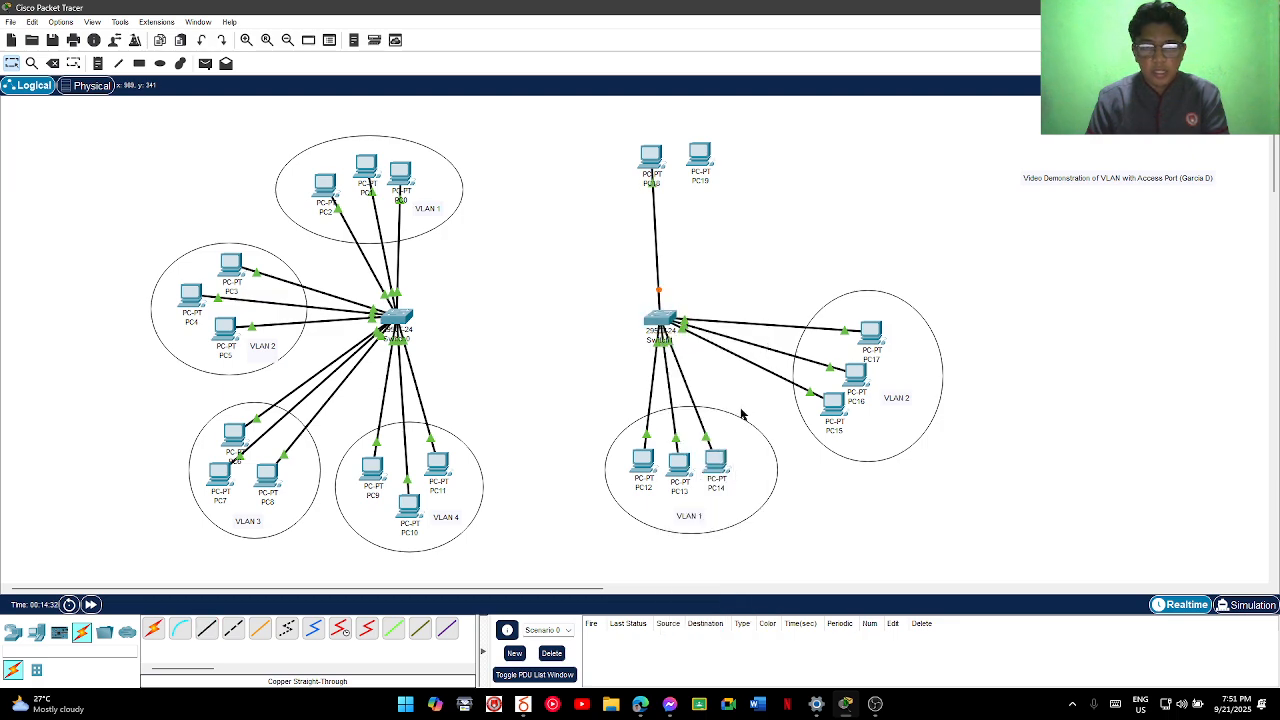
Connect PC19's FastEthernet0 to Switch1's FastEthernet0/12 with a copper straight-through cable and move PC19 slightly closer to PC18
click(206, 628)
click(710, 162)
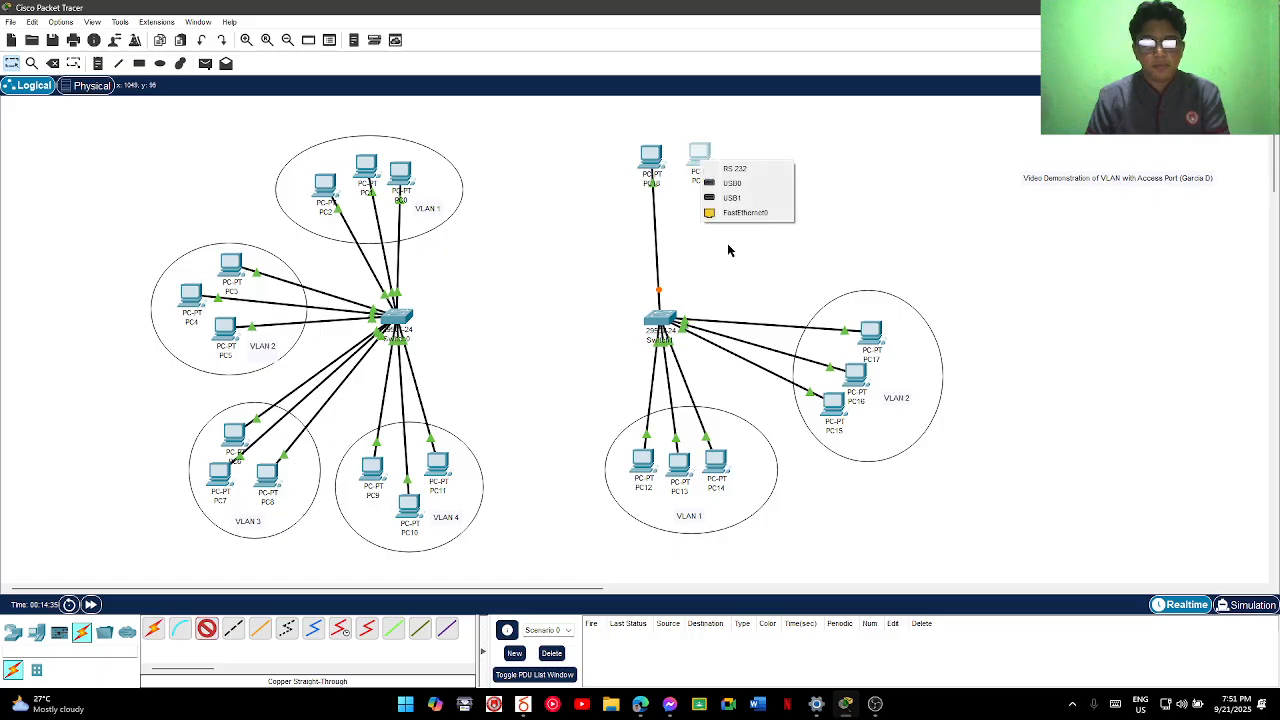
click(740, 214)
click(660, 318)
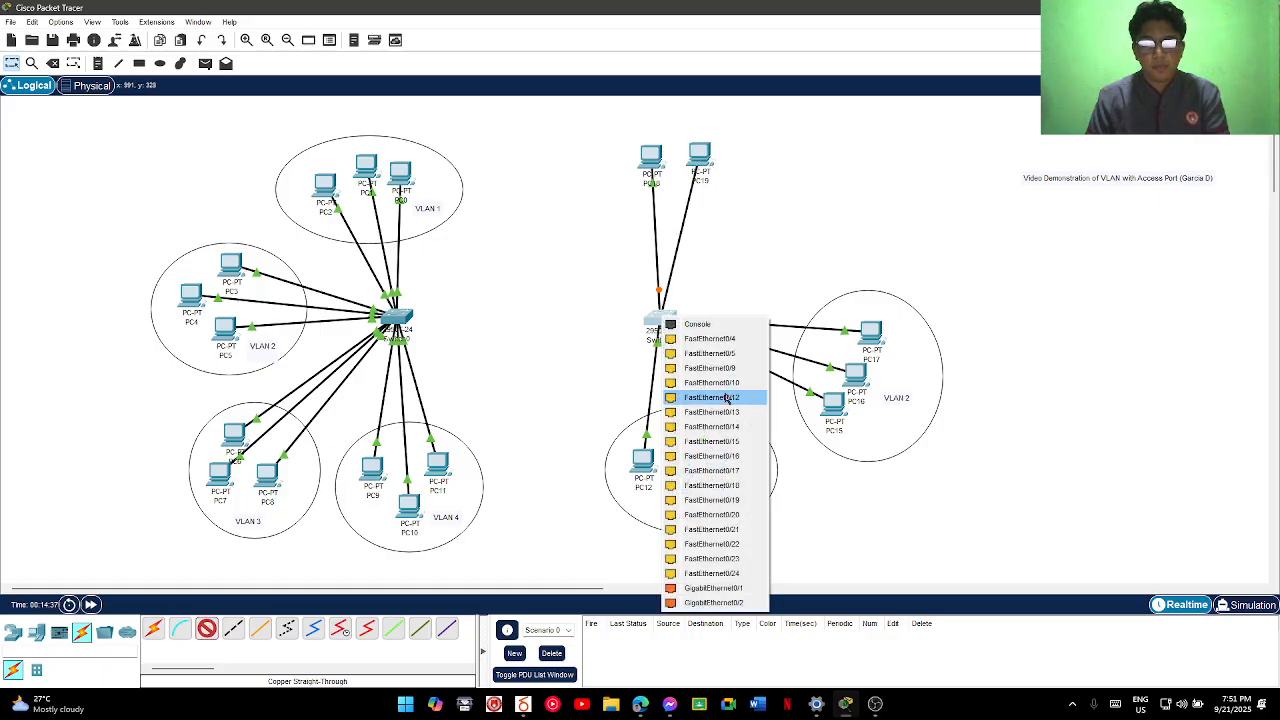
click(722, 397)
drag(710, 152, 671, 166)
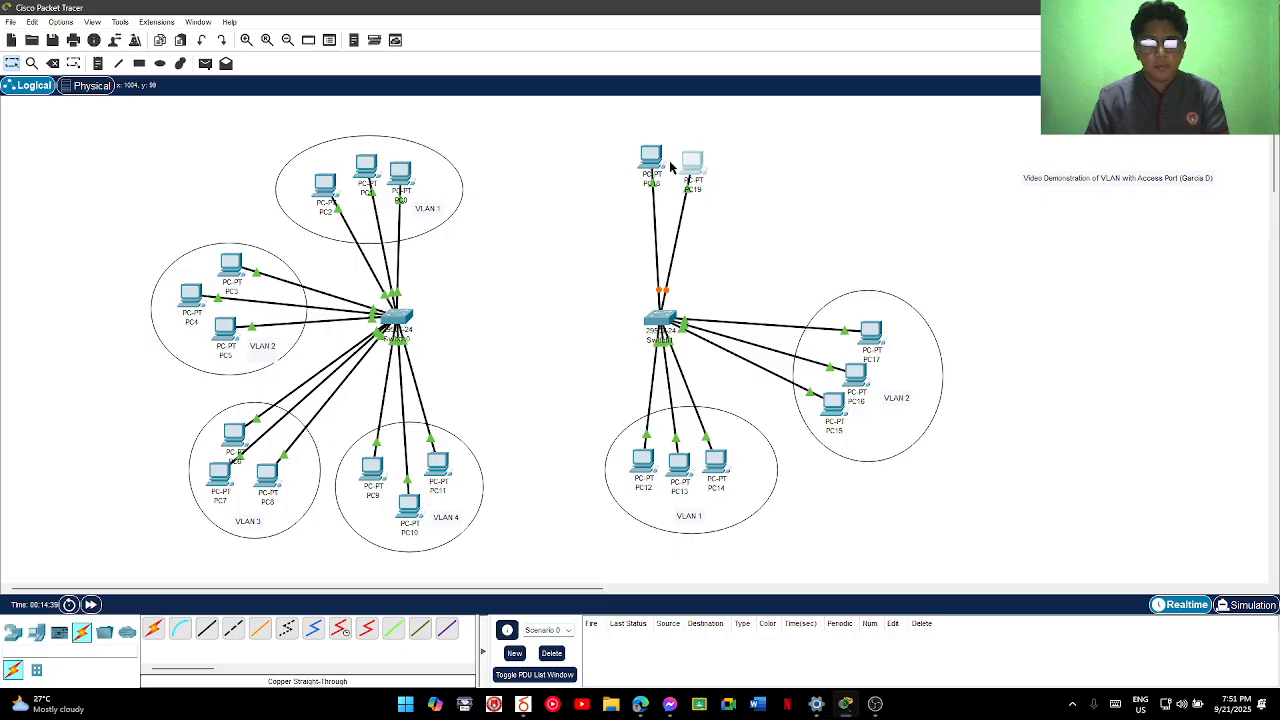
Draw an unfilled ellipse around PC18 and PC19 and label it "VLAN 3" above the two PCs
key(e)
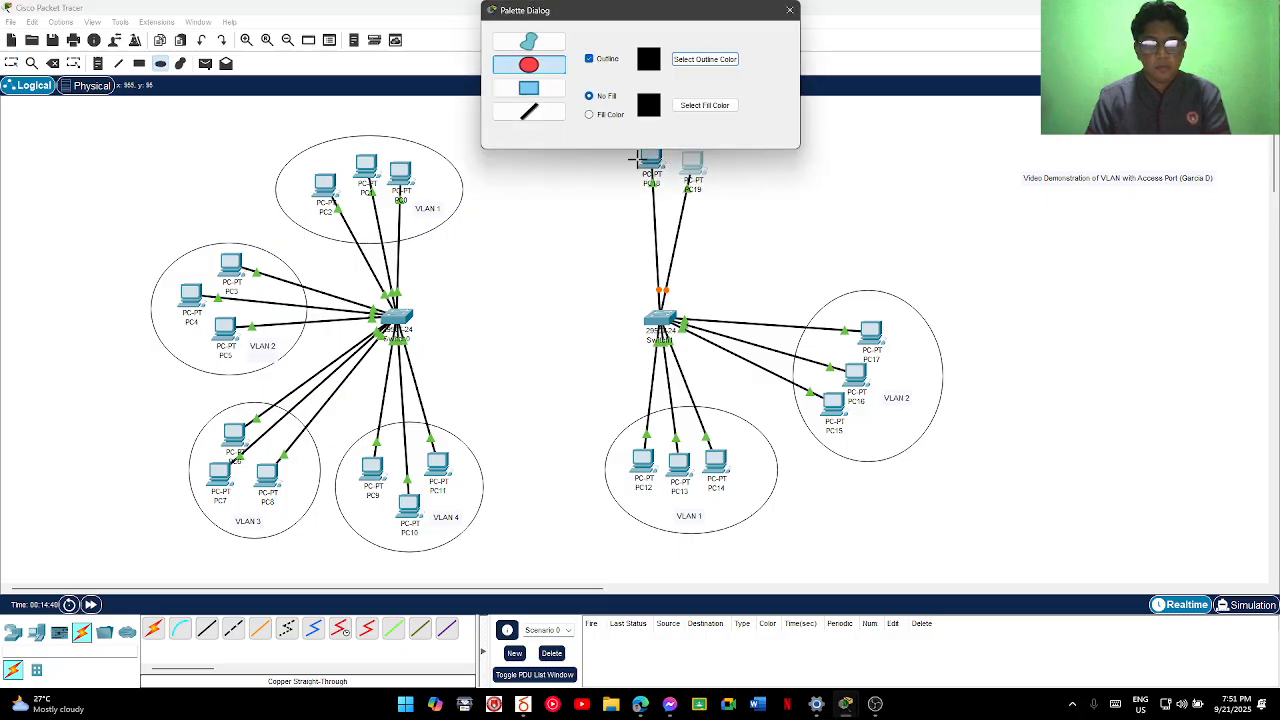
click(786, 10)
drag(600, 112, 756, 224)
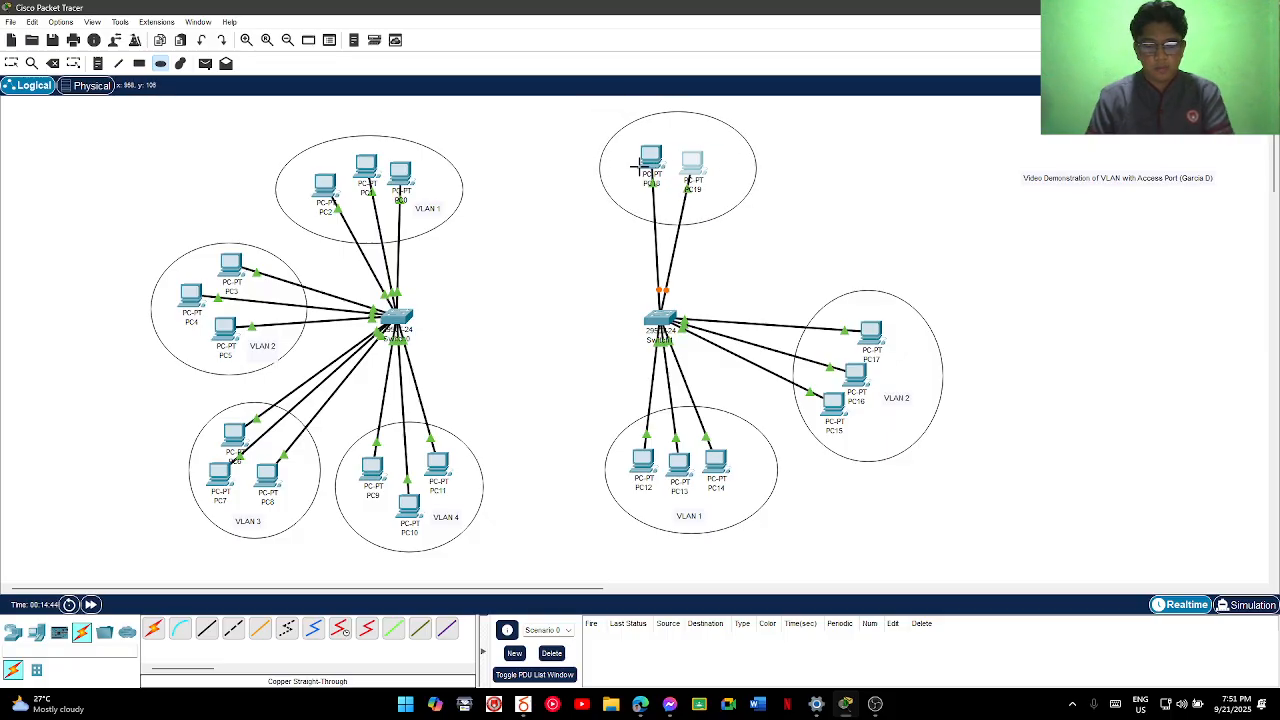
key(n)
click(660, 129)
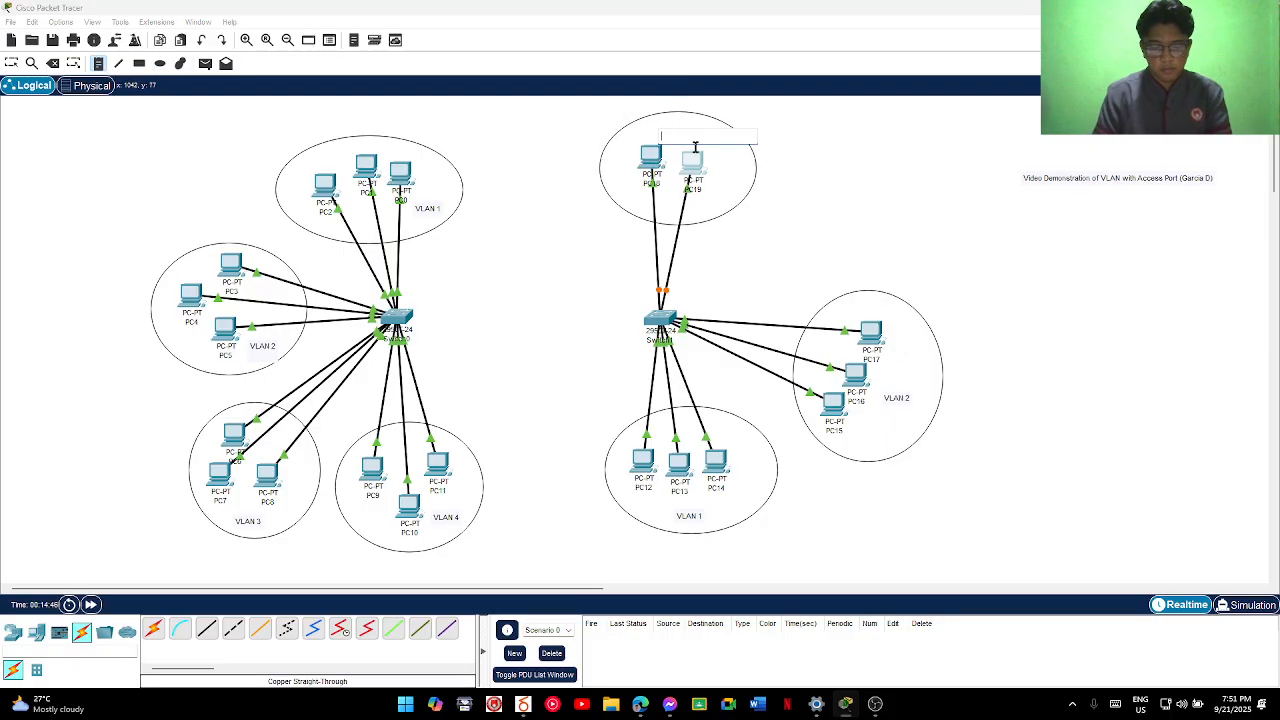
text(VLAN 3)
key(Escape)
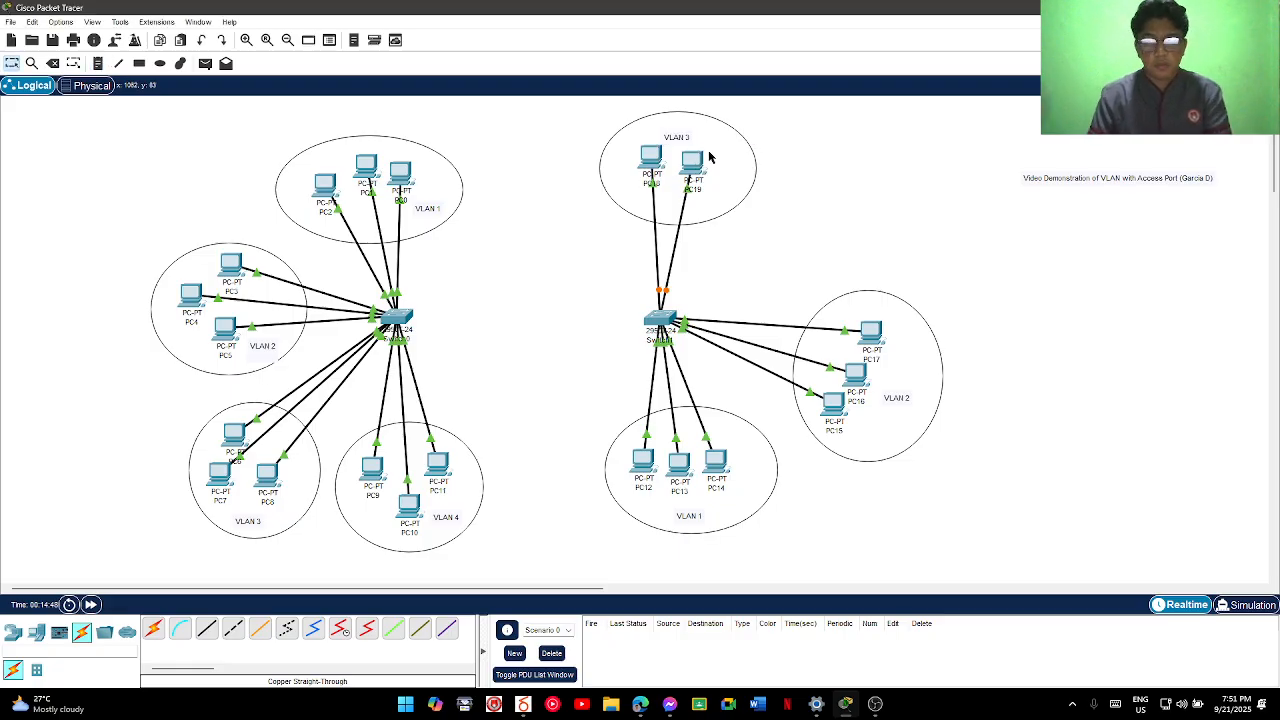
drag(682, 138, 681, 128)
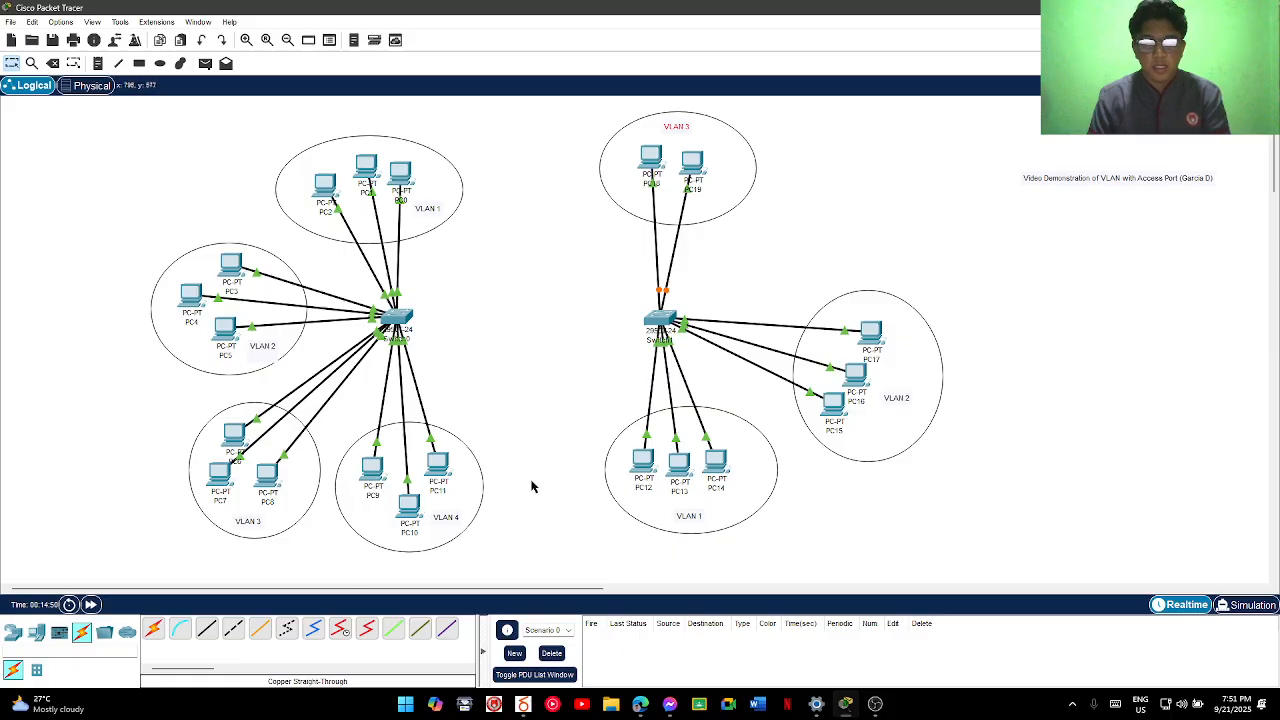
Place four more PCs above the VLAN 2 group of Switch1 and arrange them in a compact cluster
click(34, 632)
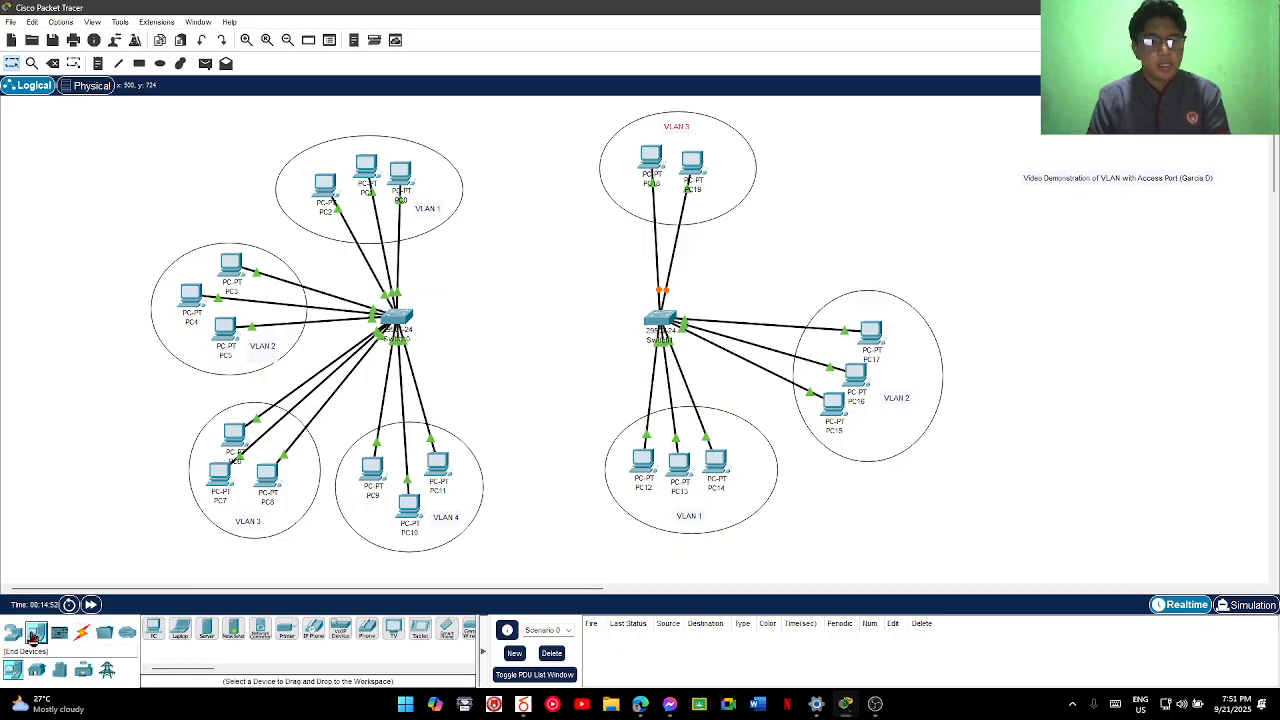
click(153, 628)
click(791, 203)
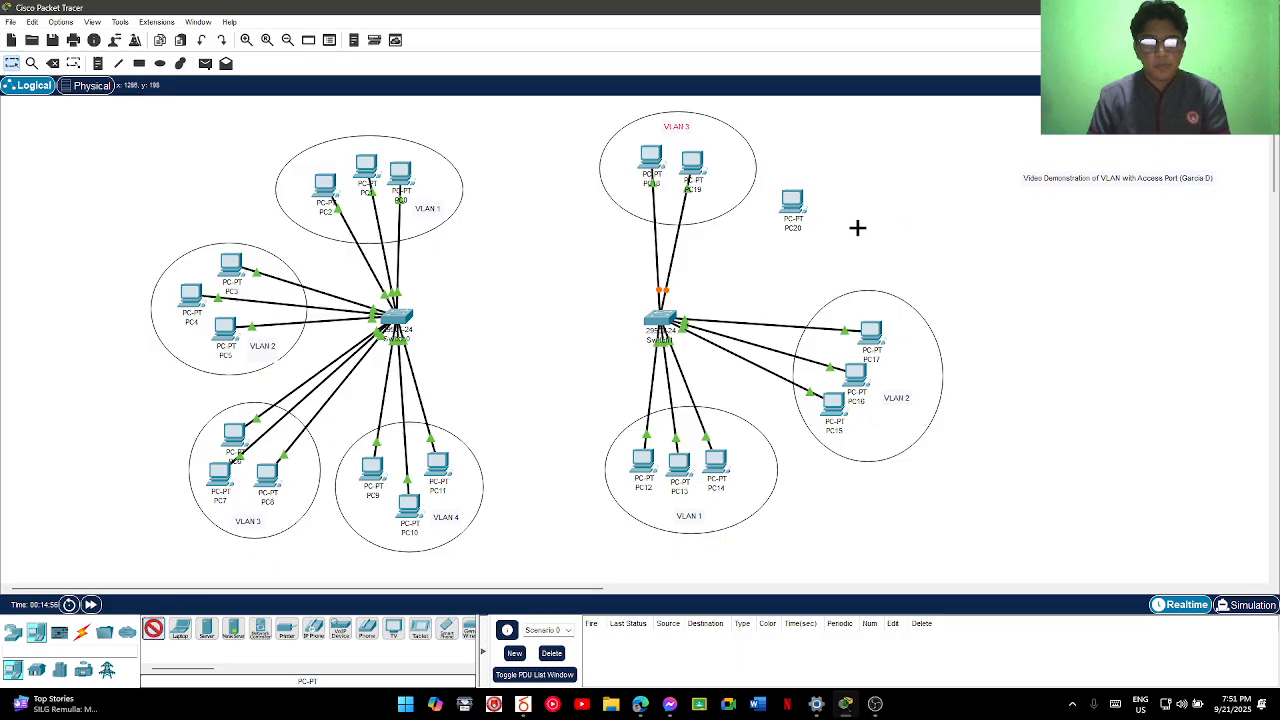
click(826, 222)
click(153, 628)
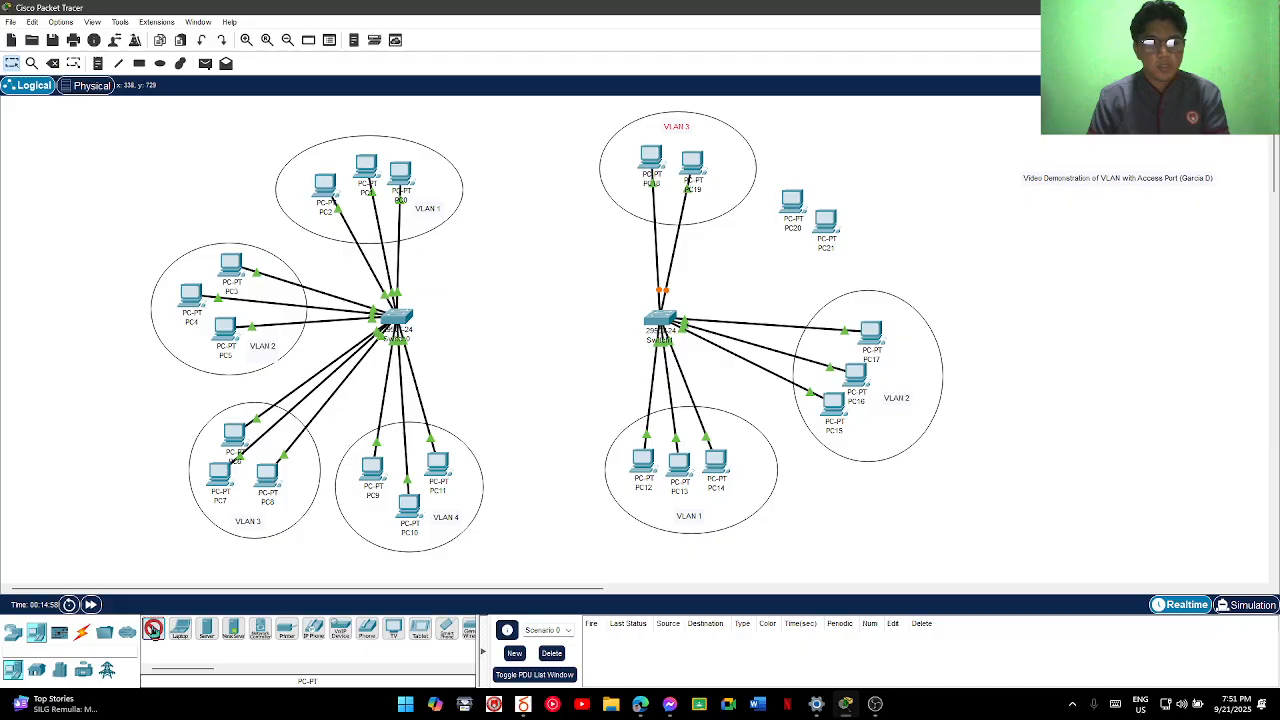
click(855, 254)
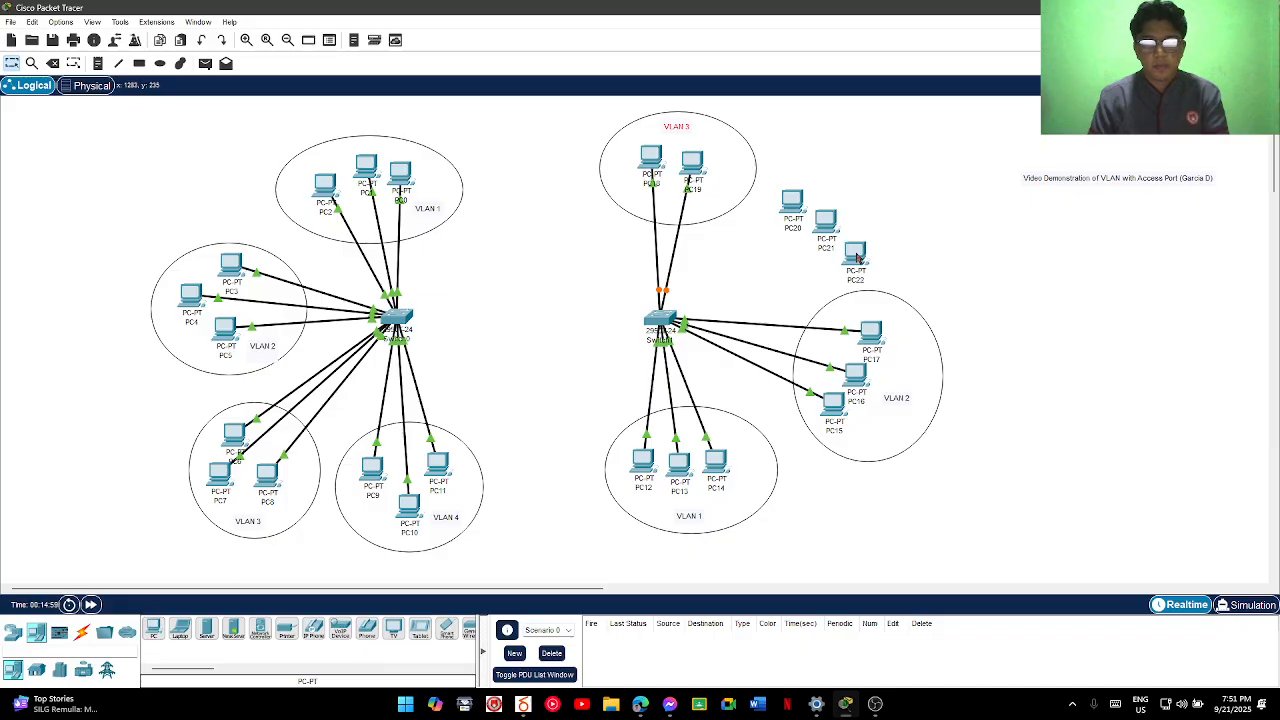
click(153, 628)
click(876, 221)
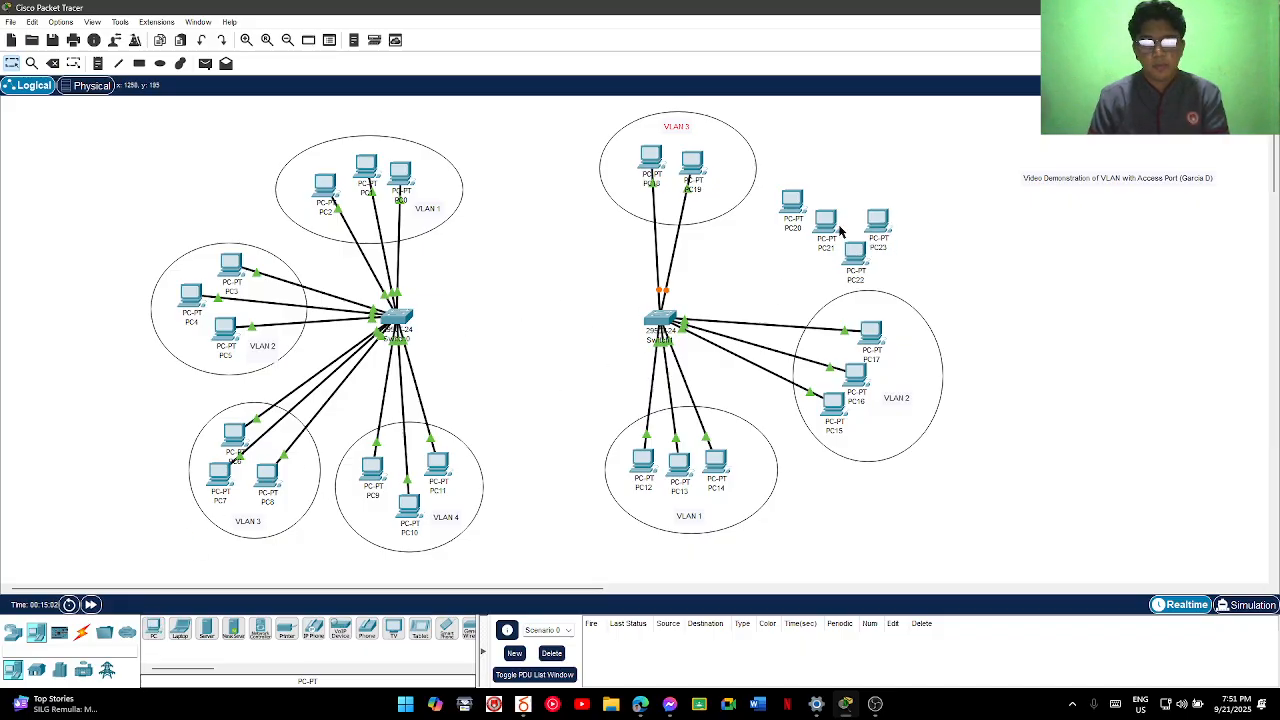
drag(826, 222, 832, 183)
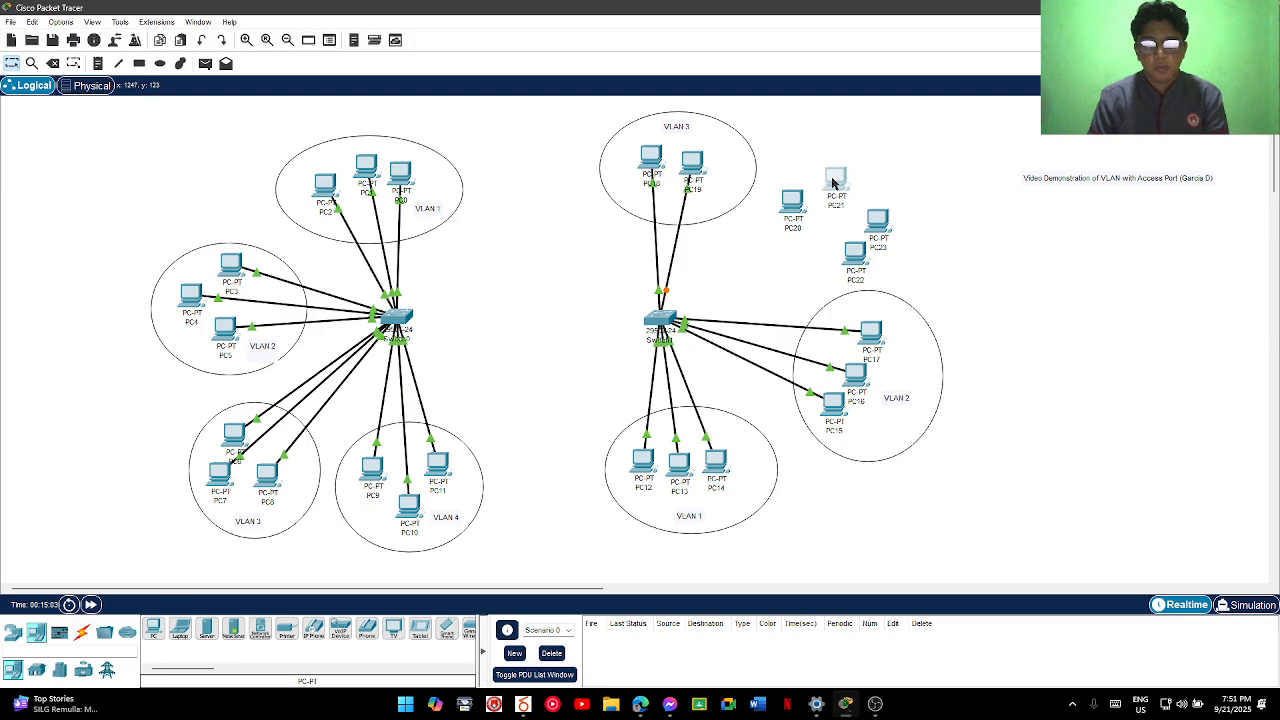
drag(846, 252, 867, 199)
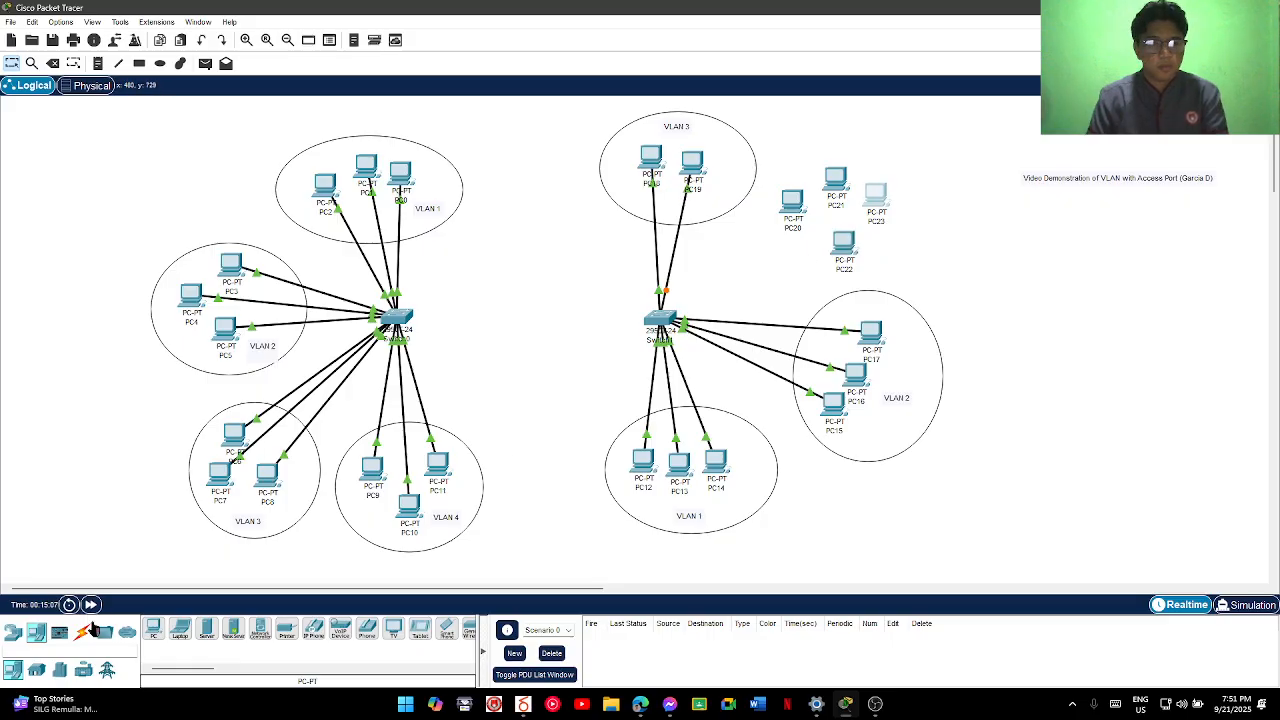
Connect PC20's FastEthernet0 to Switch1's FastEthernet0/16 with a copper straight-through cable
click(81, 641)
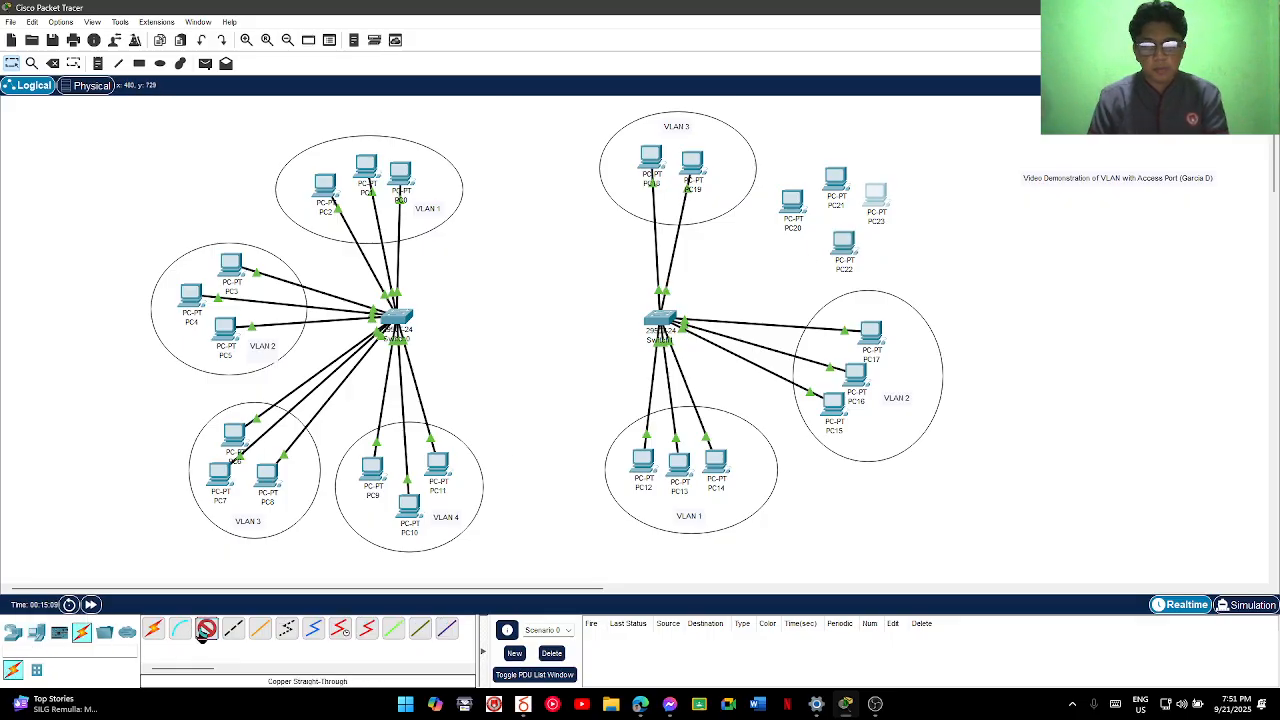
click(180, 628)
click(791, 204)
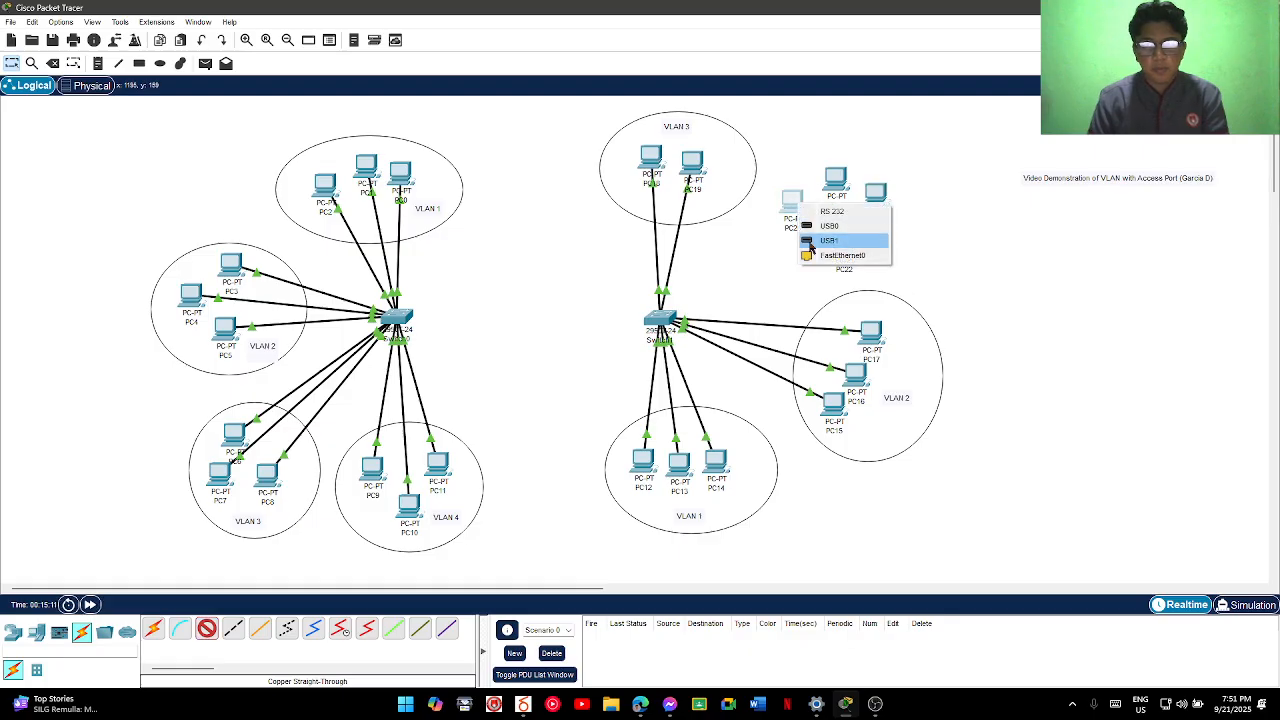
click(813, 257)
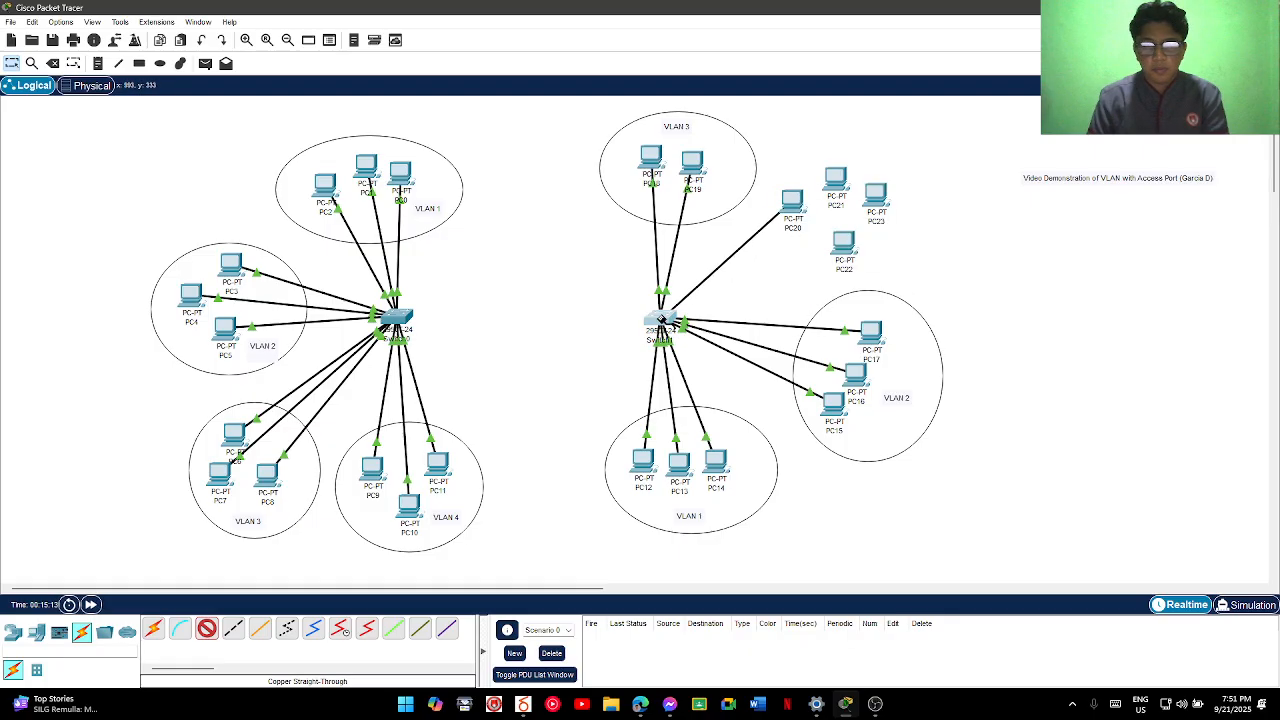
click(660, 322)
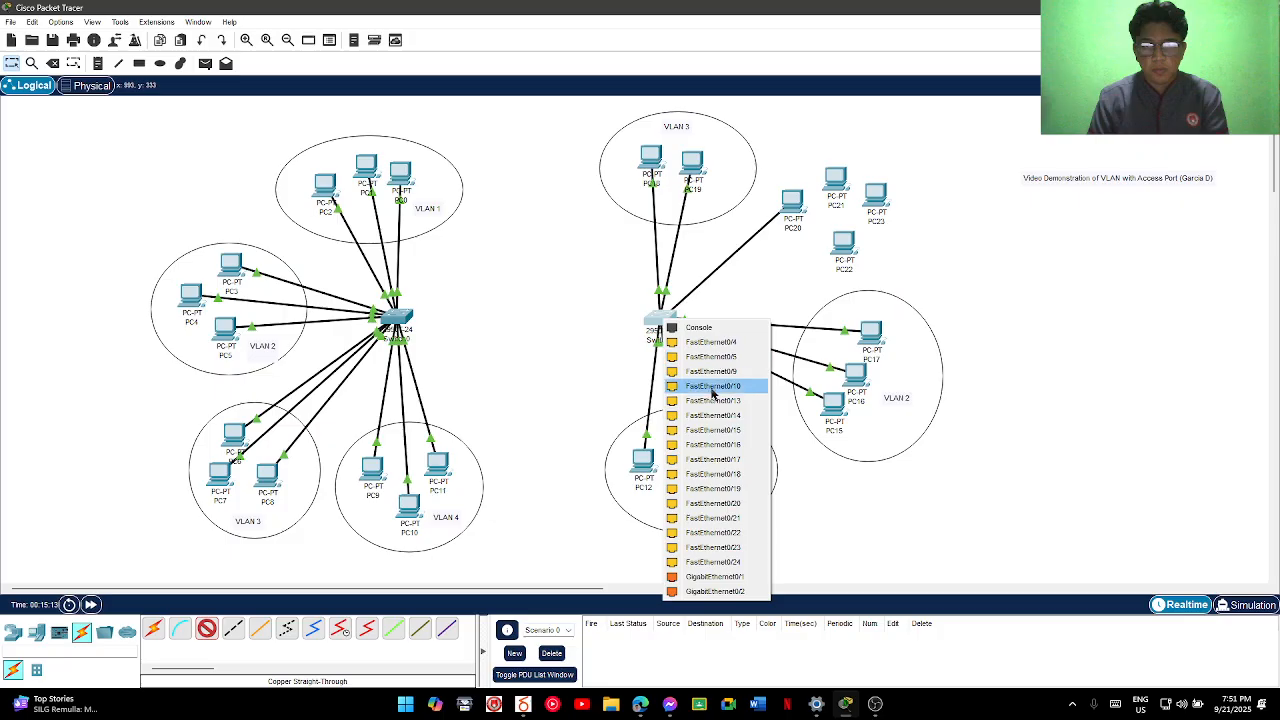
click(715, 446)
Connect PC21's FastEthernet0 to Switch1's FastEthernet0/17 with a copper straight-through cable
click(206, 628)
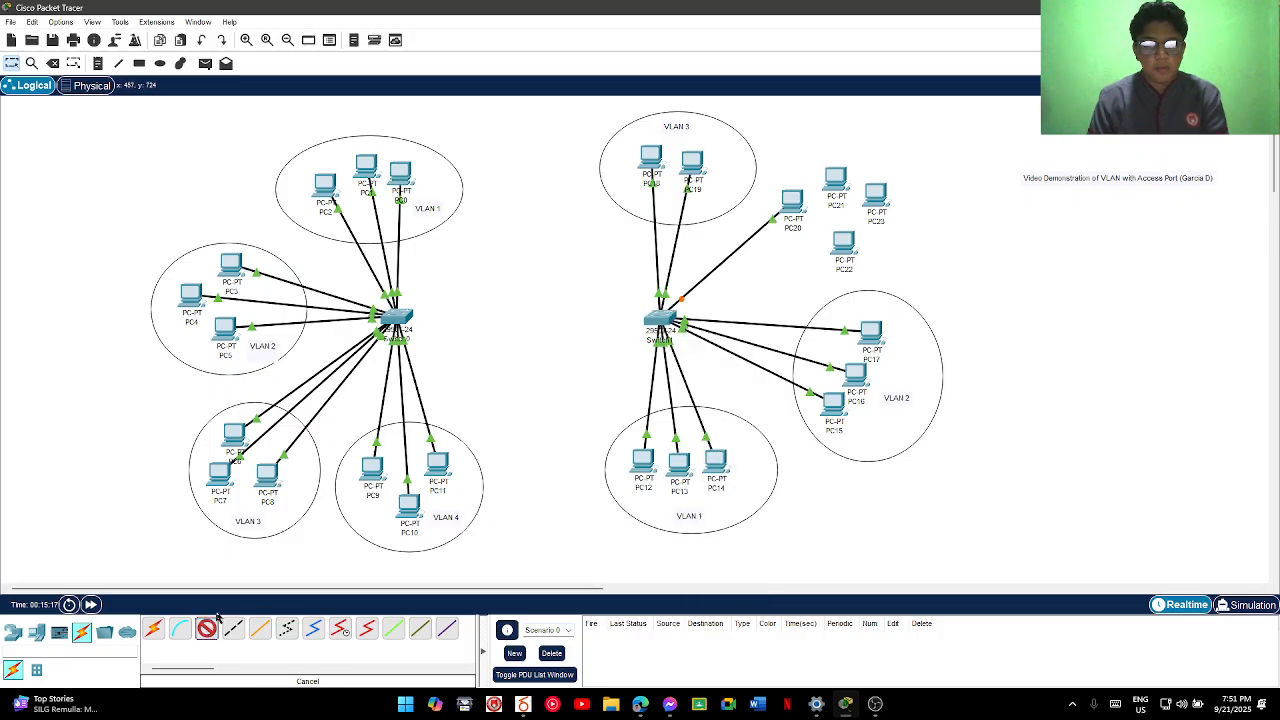
click(838, 187)
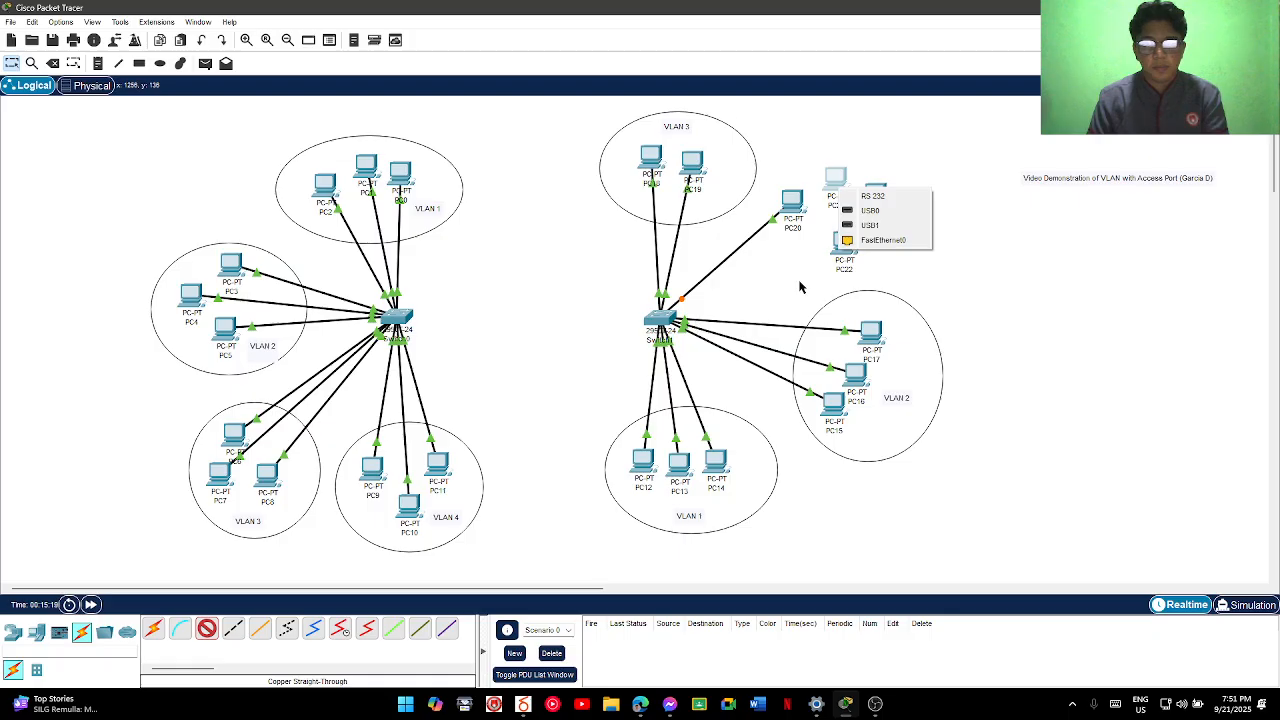
click(880, 240)
click(662, 318)
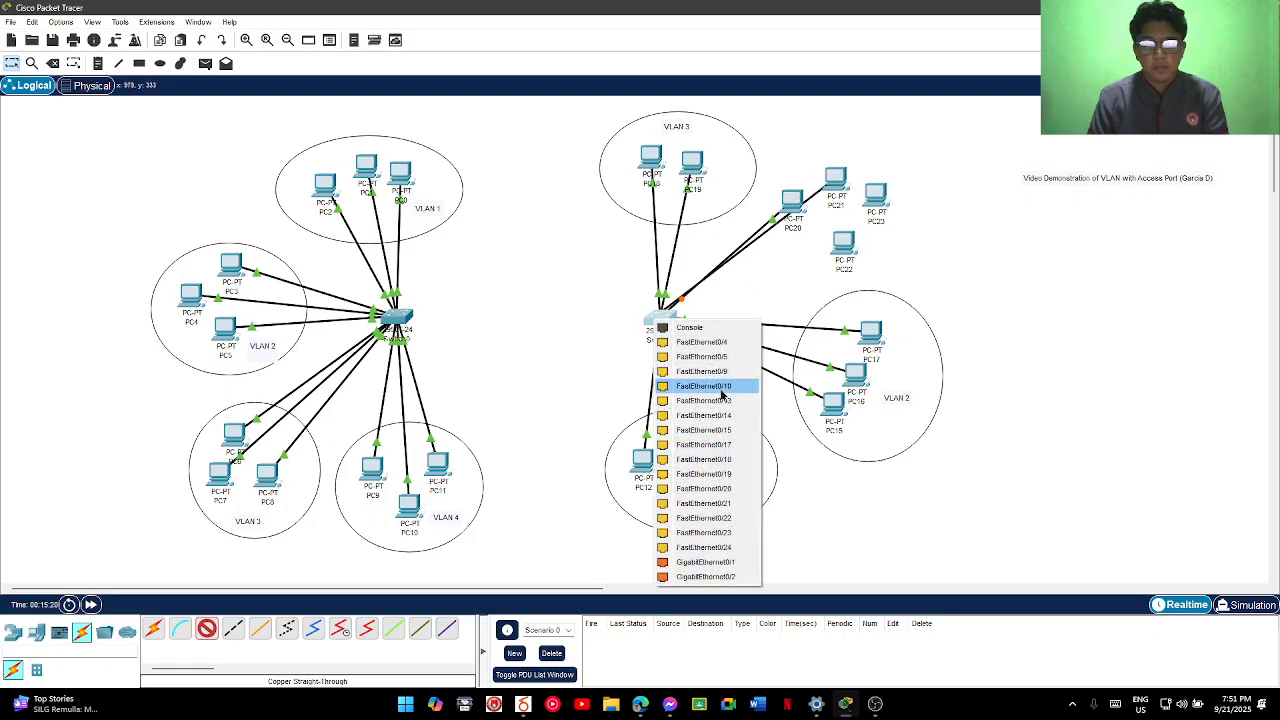
click(726, 444)
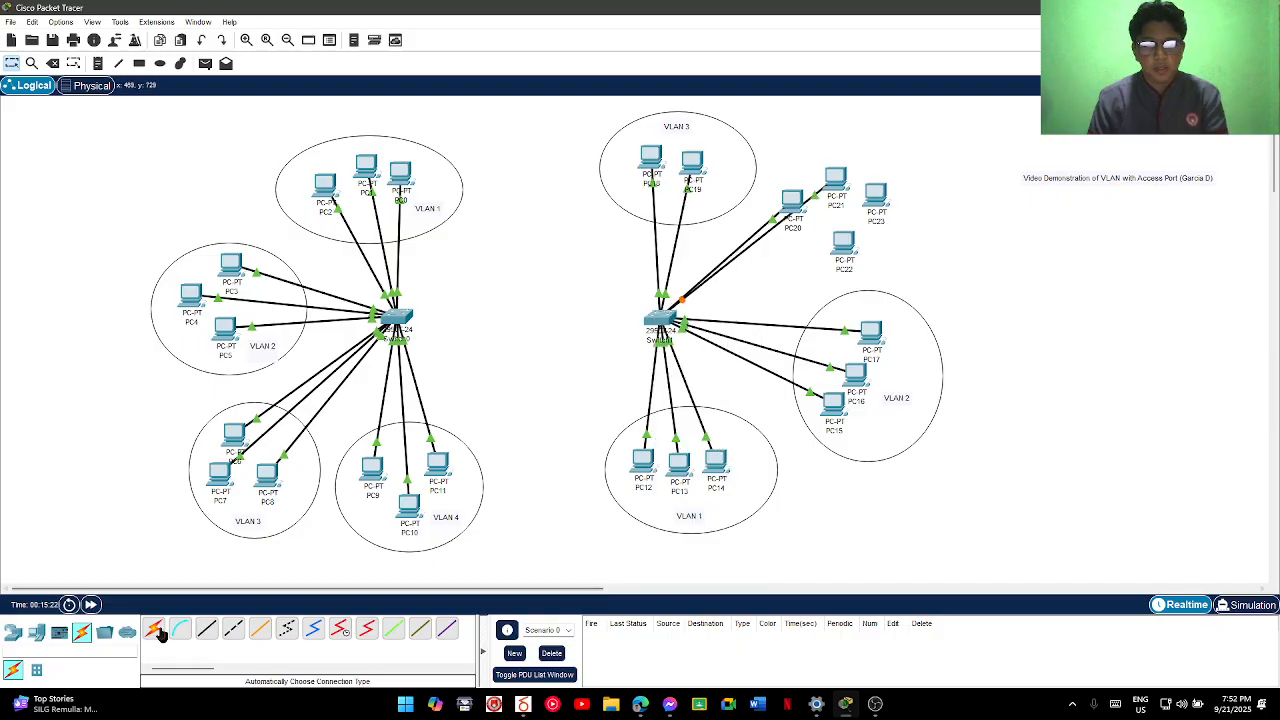
Connect PC23's FastEthernet0 to Switch1's FastEthernet0/18 with a copper straight-through cable
click(206, 630)
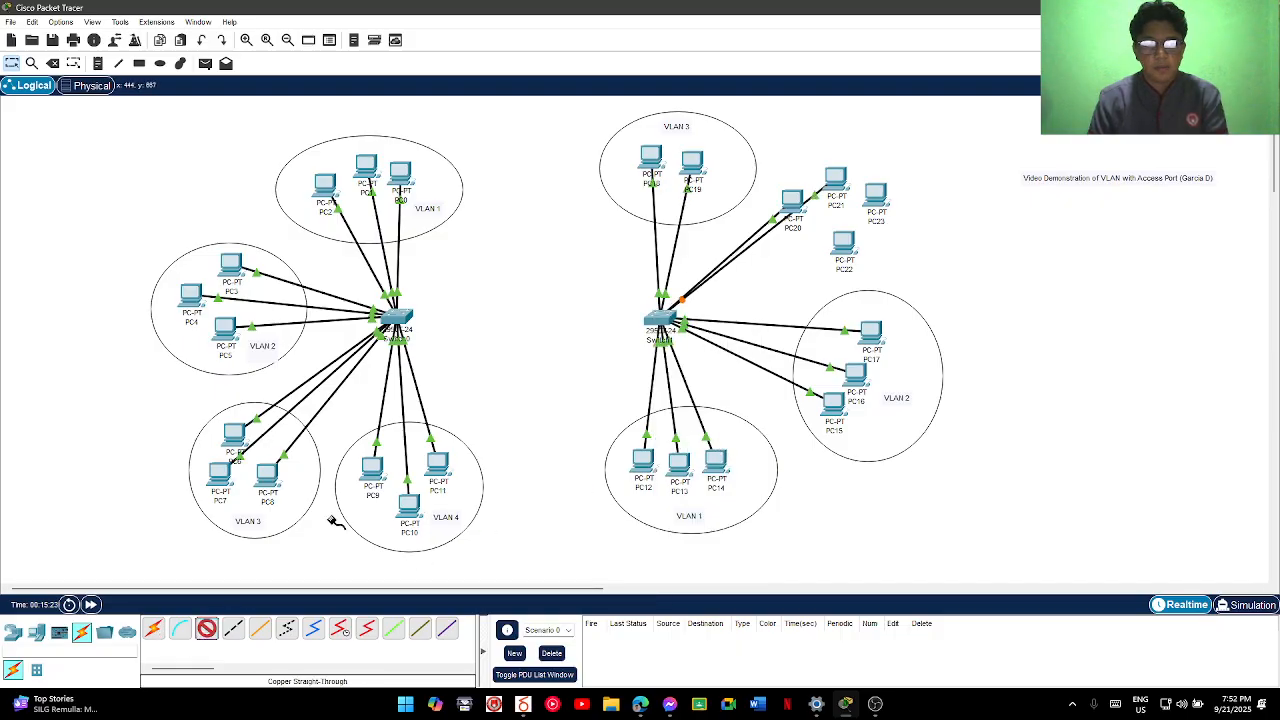
click(872, 205)
click(915, 262)
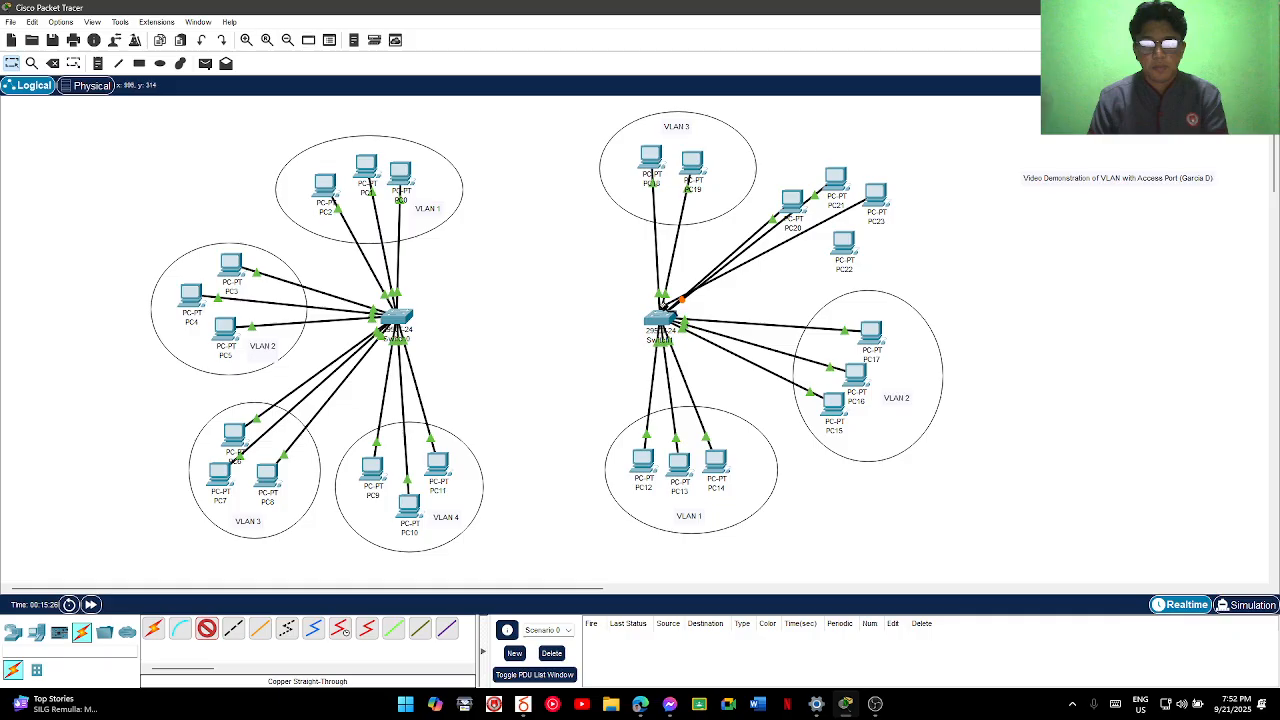
click(660, 320)
click(735, 449)
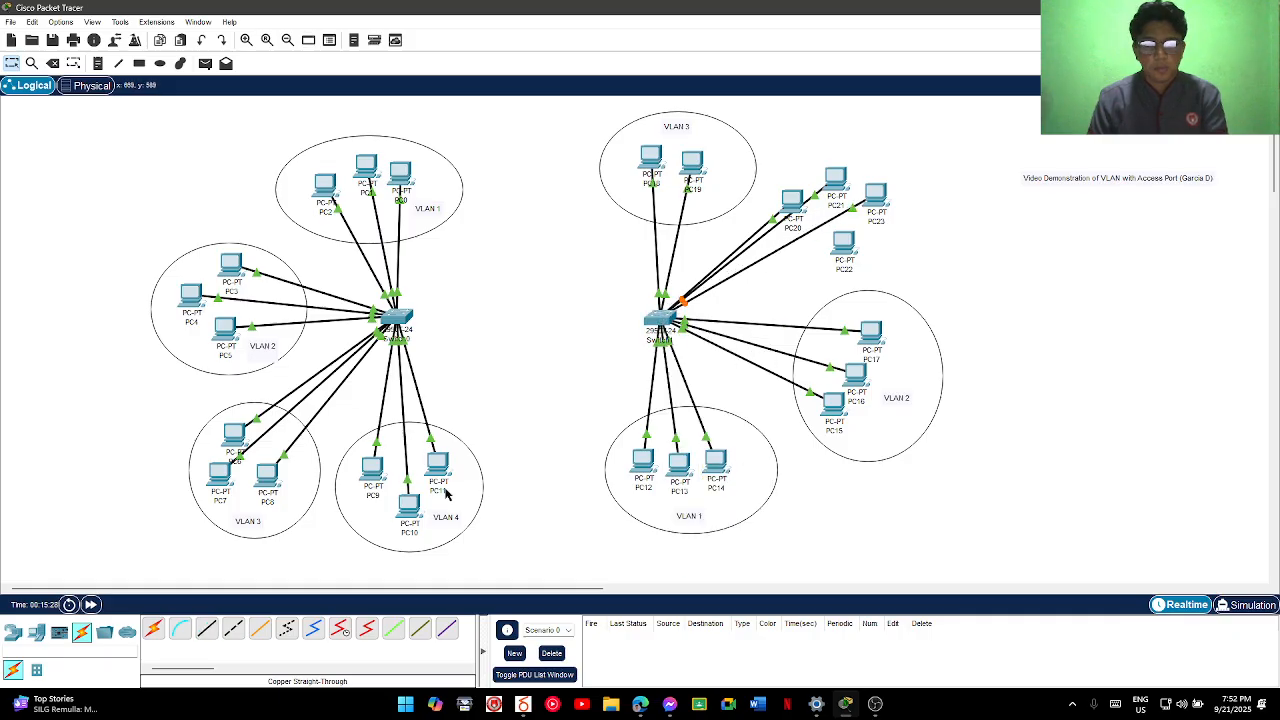
Connect PC22's FastEthernet0 to Switch1's FastEthernet0/19 with a copper straight-through cable and shift PC20 and PC22 slightly upward
click(207, 636)
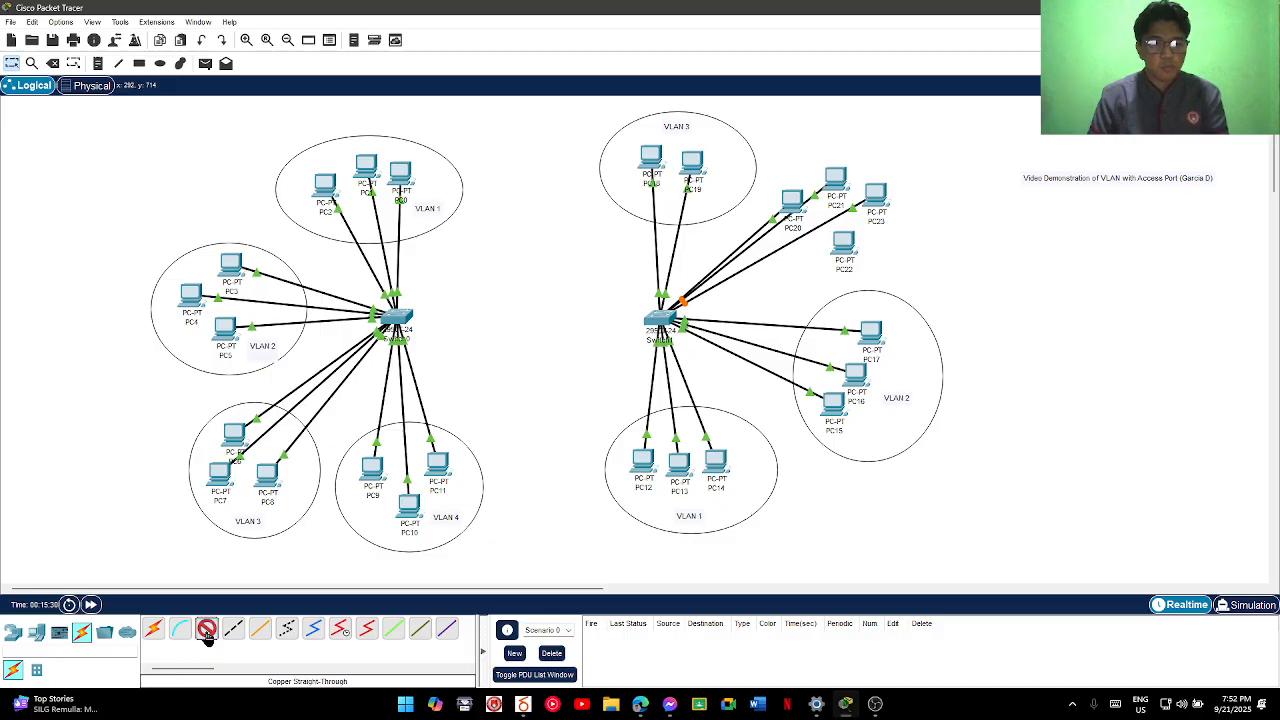
click(840, 243)
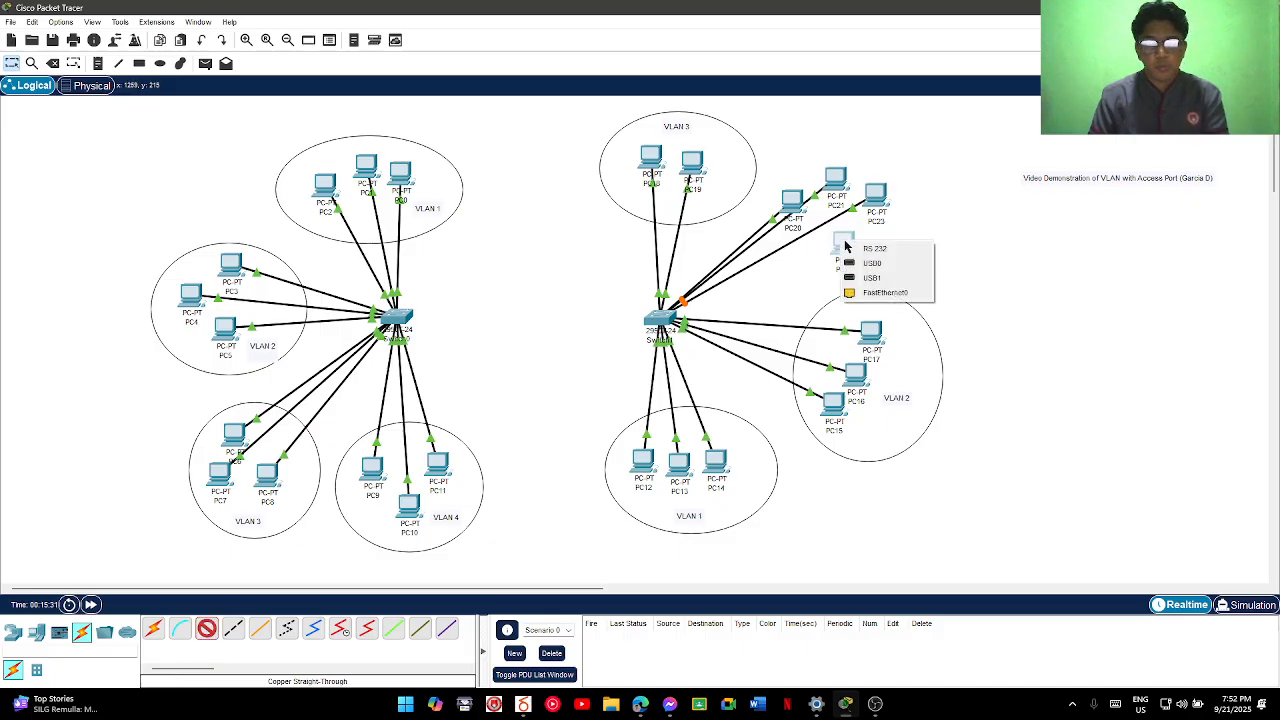
click(862, 292)
click(658, 322)
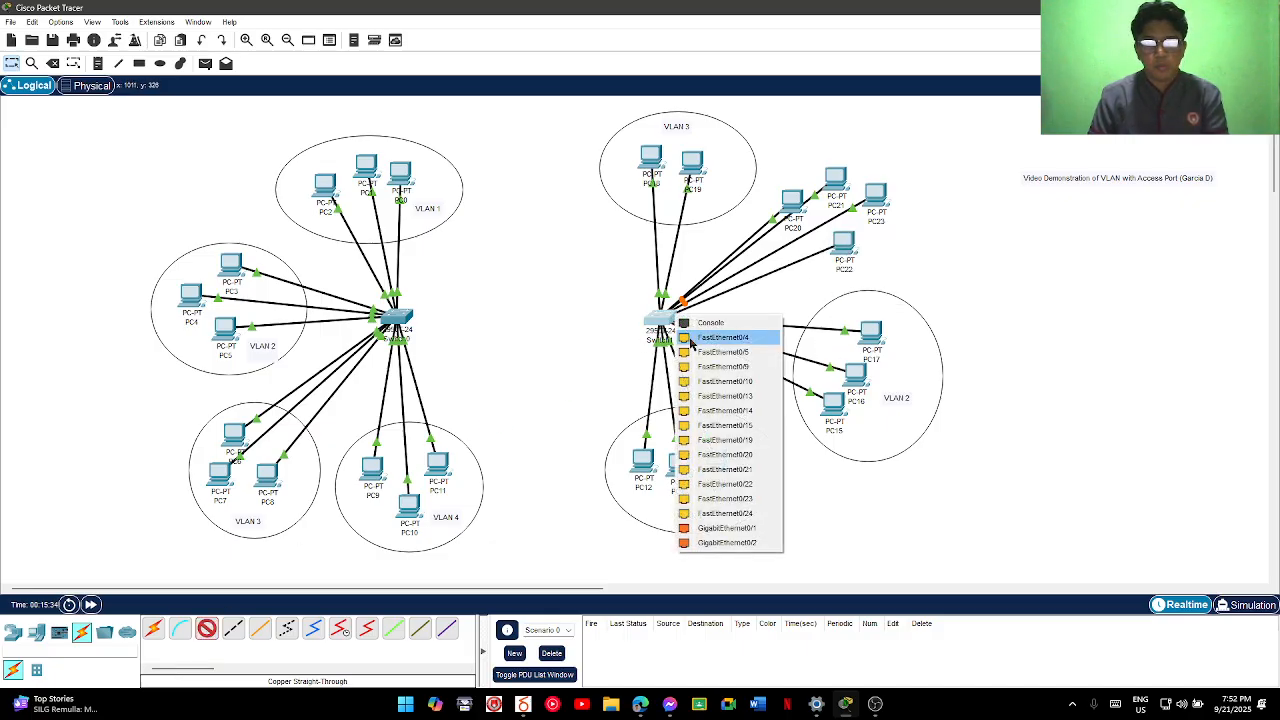
click(733, 443)
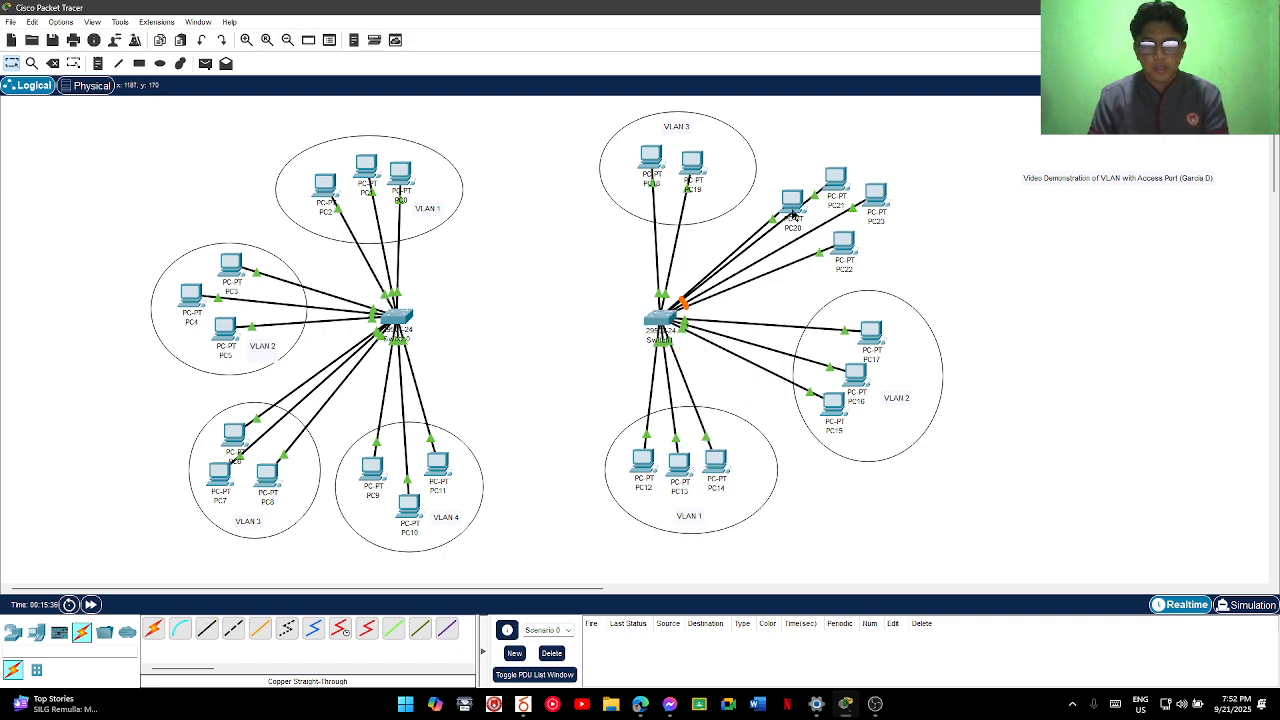
mouse_move(793, 213)
mouse_down()
mouse_move(791, 189)
mouse_move(812, 197)
mouse_up()
drag(849, 259, 855, 246)
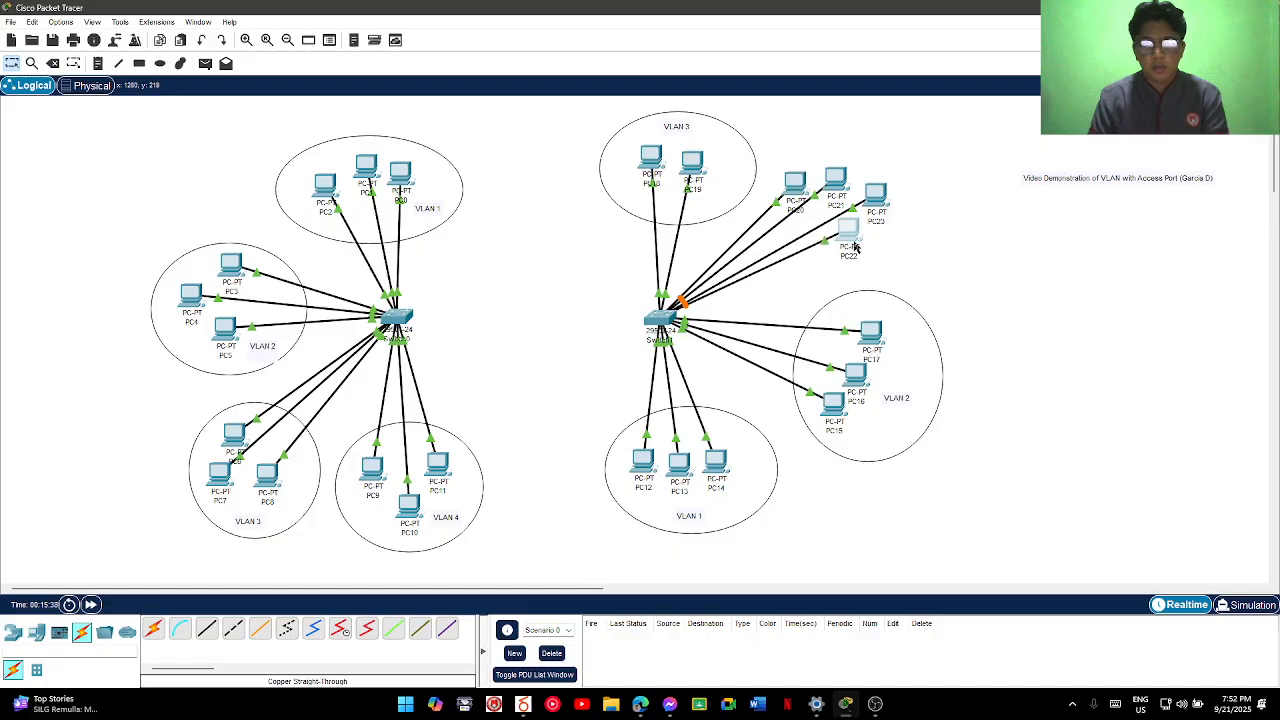
Draw an unfilled black-outlined ellipse around PC20, PC21, PC22 and PC23
key(e)
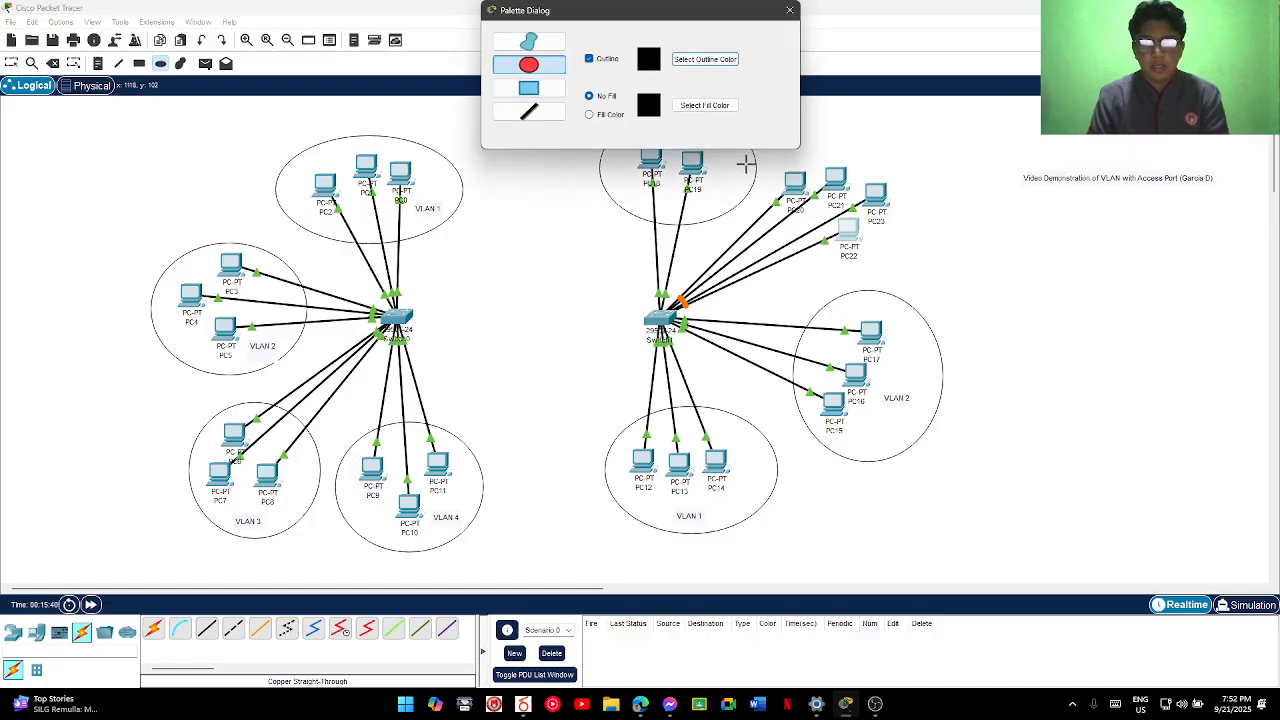
click(790, 10)
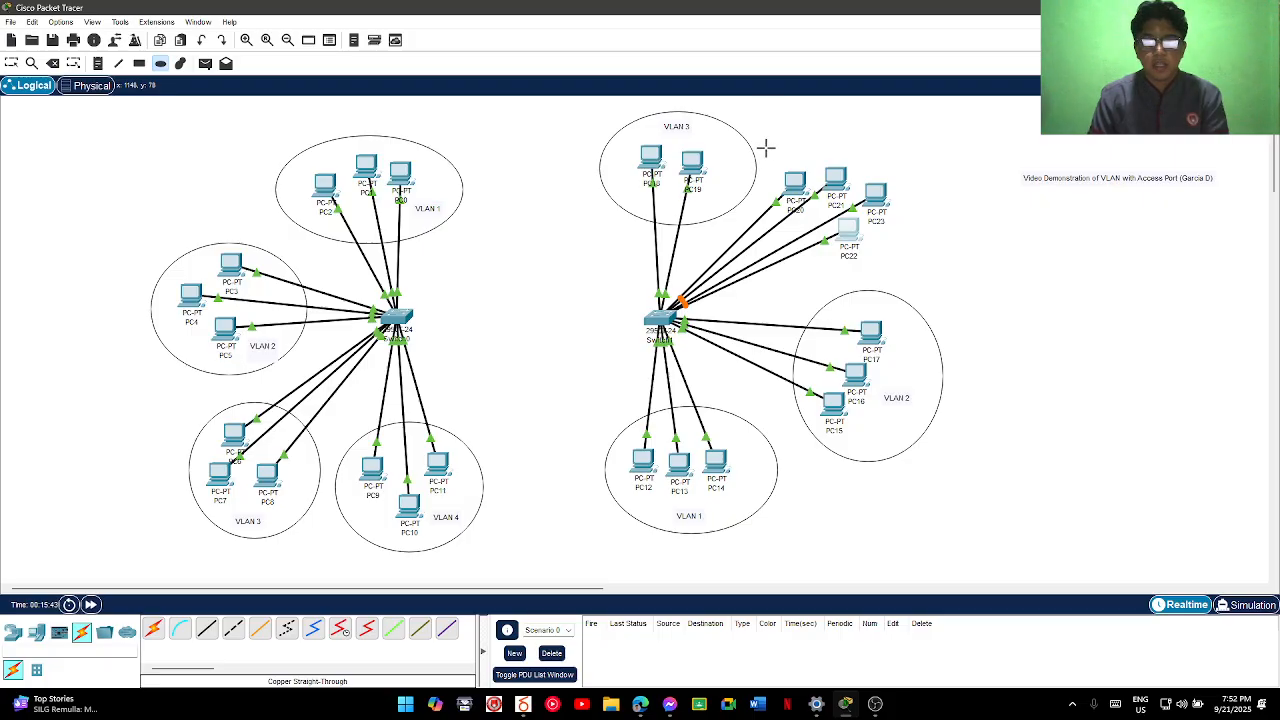
drag(770, 147, 906, 254)
key(Escape)
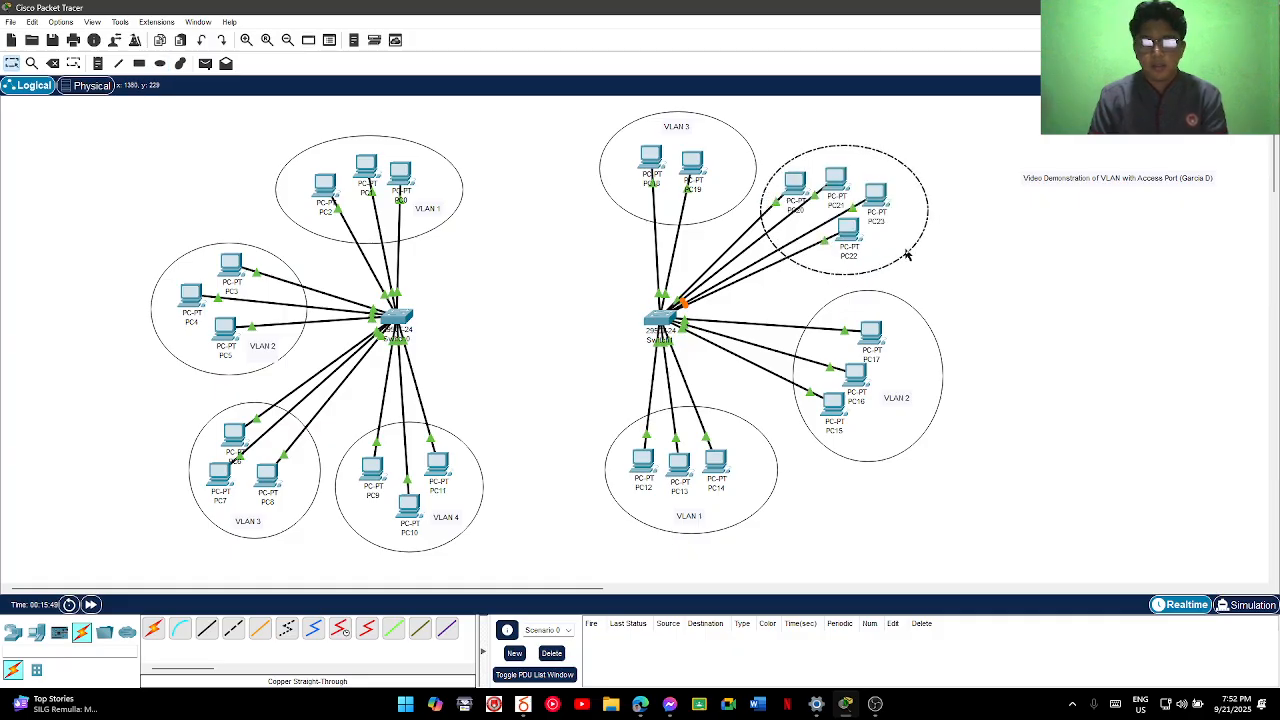
Add a "VLAN 4" note beside PC22, inside the ellipse around PC20 to PC23
key(n)
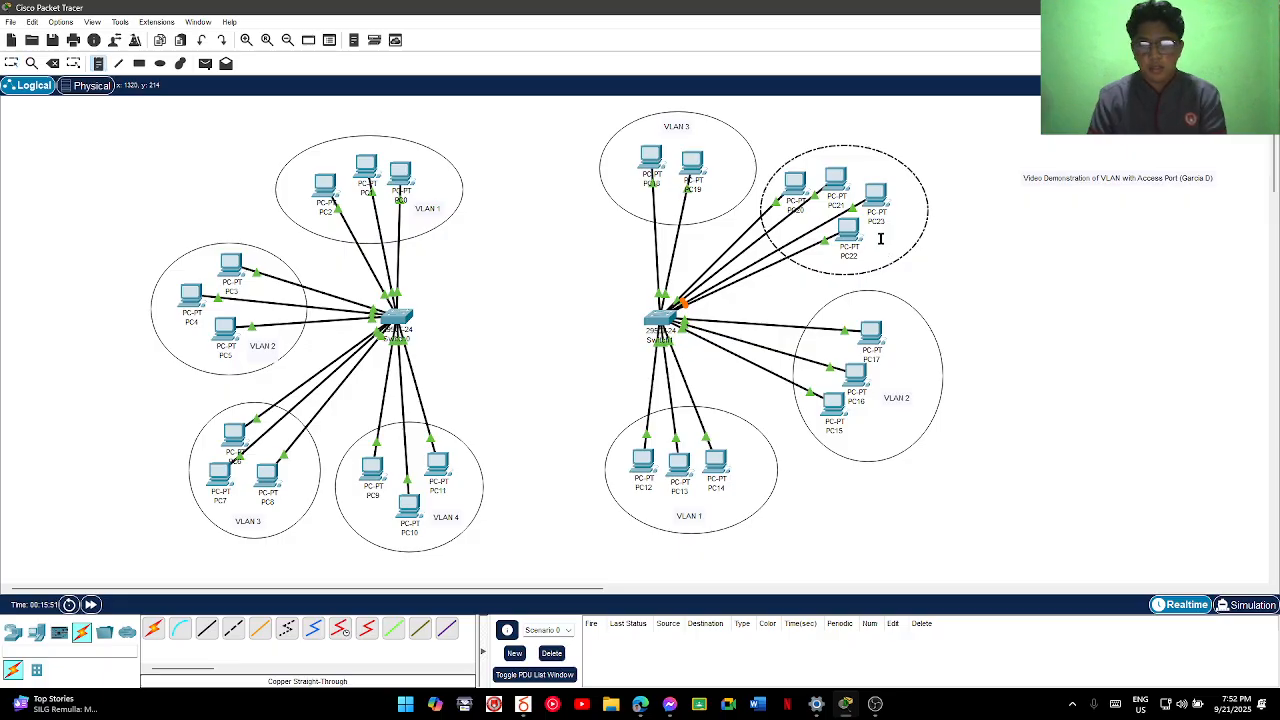
click(876, 239)
text(VLA)
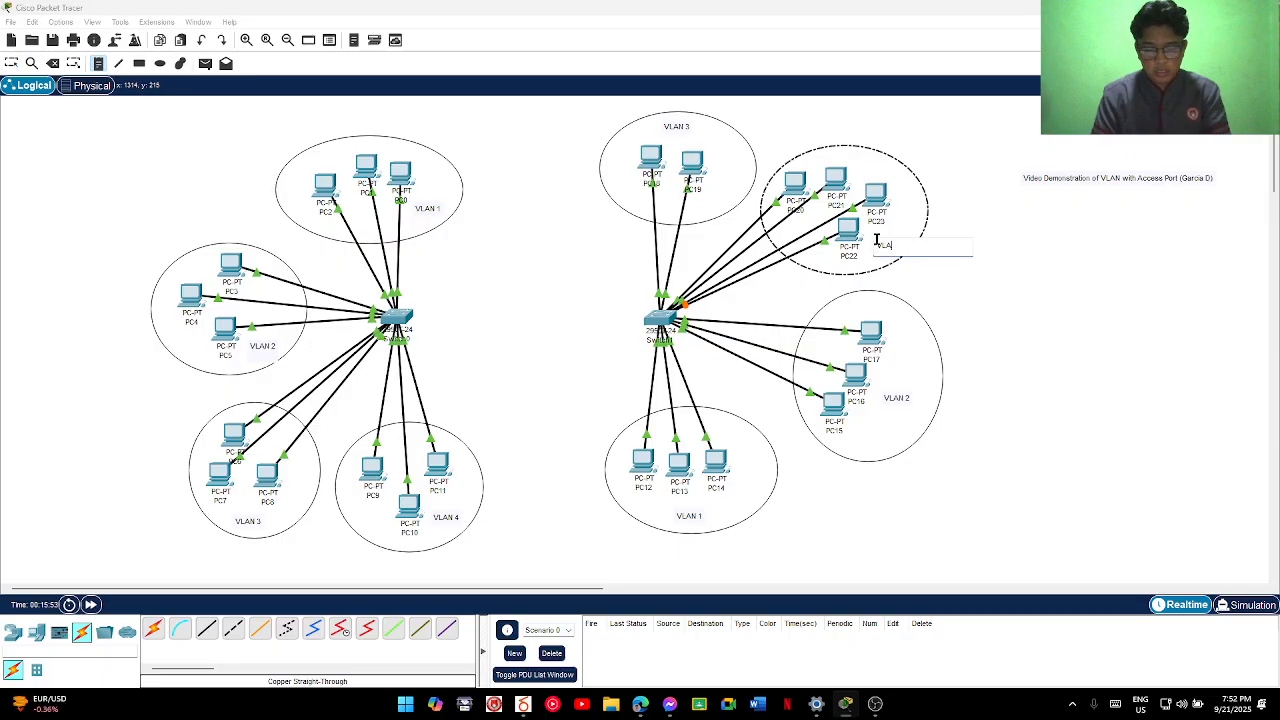
text(N 4)
key(Escape)
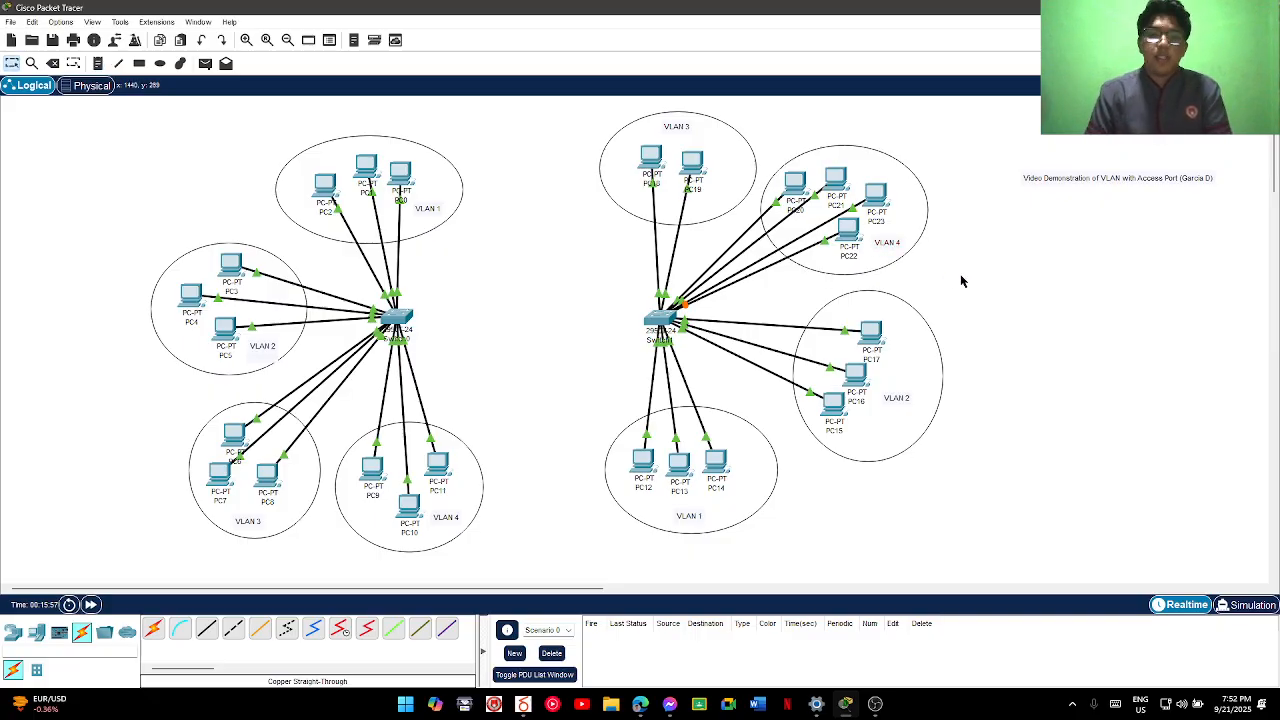
Shift Switch0 and Switch1 slightly toward each other and link their FastEthernet0/21 ports with a copper straight-through cable
drag(656, 330, 633, 330)
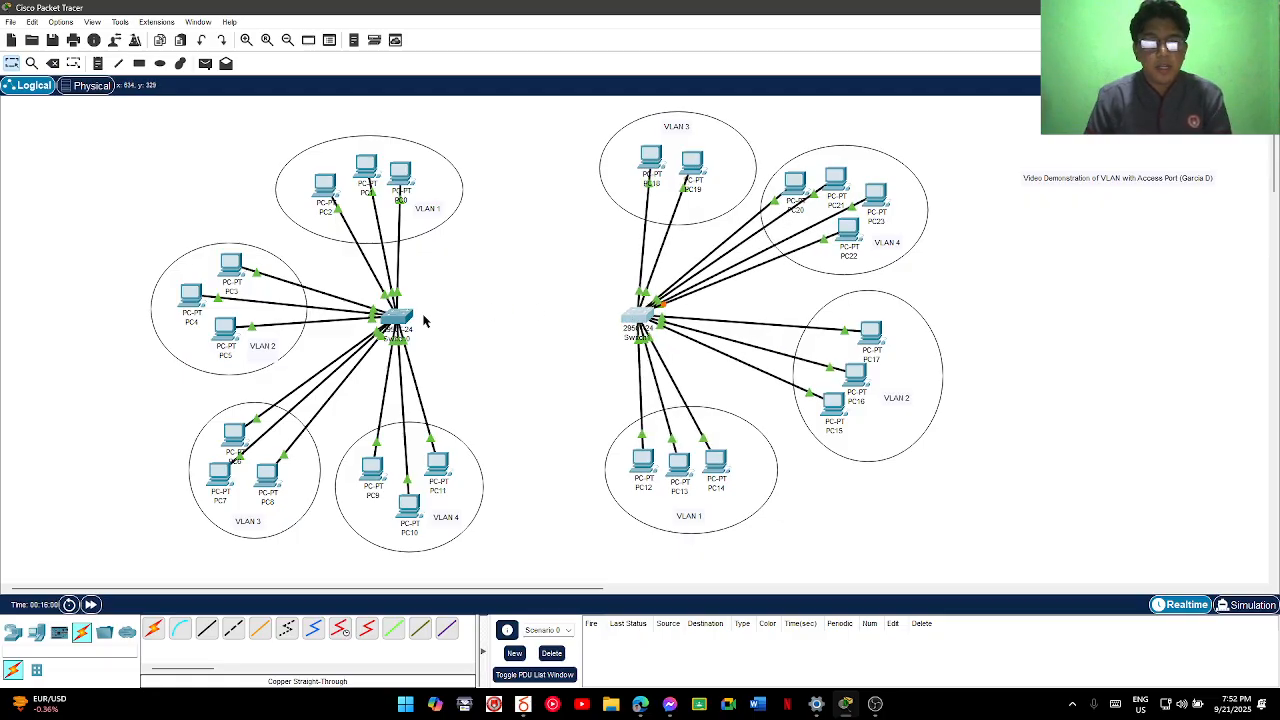
drag(406, 322, 408, 322)
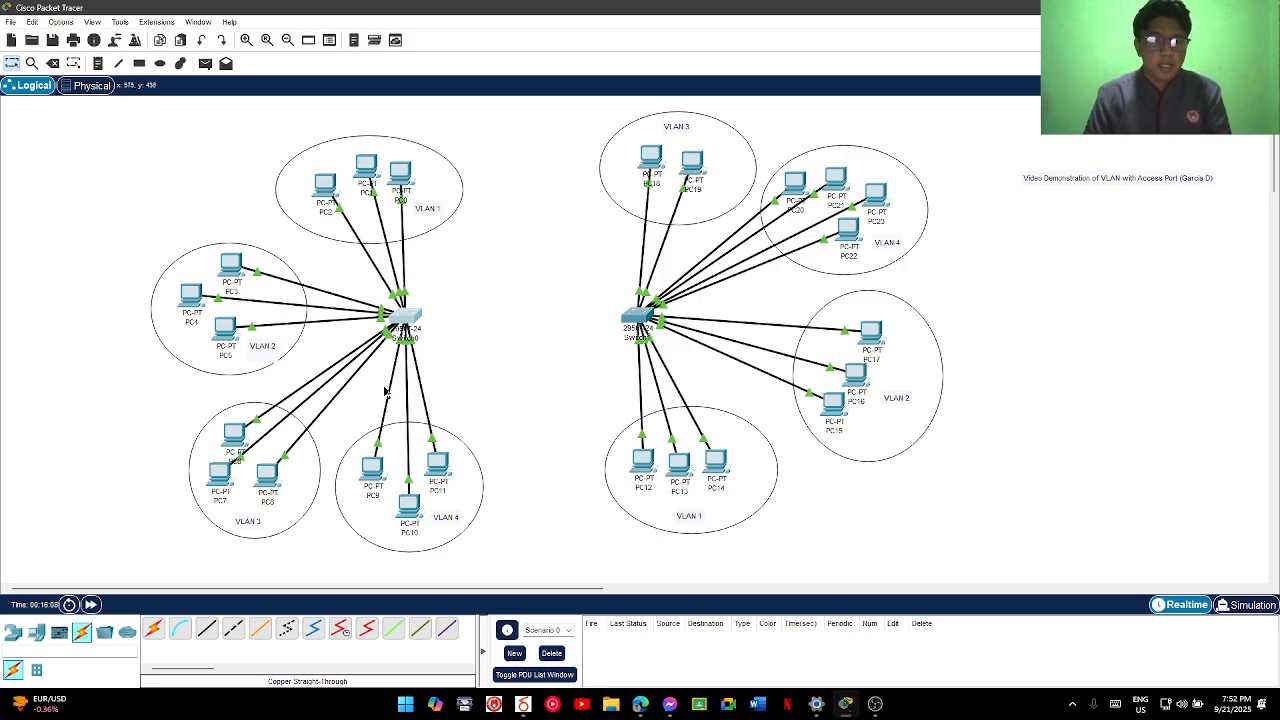
click(204, 632)
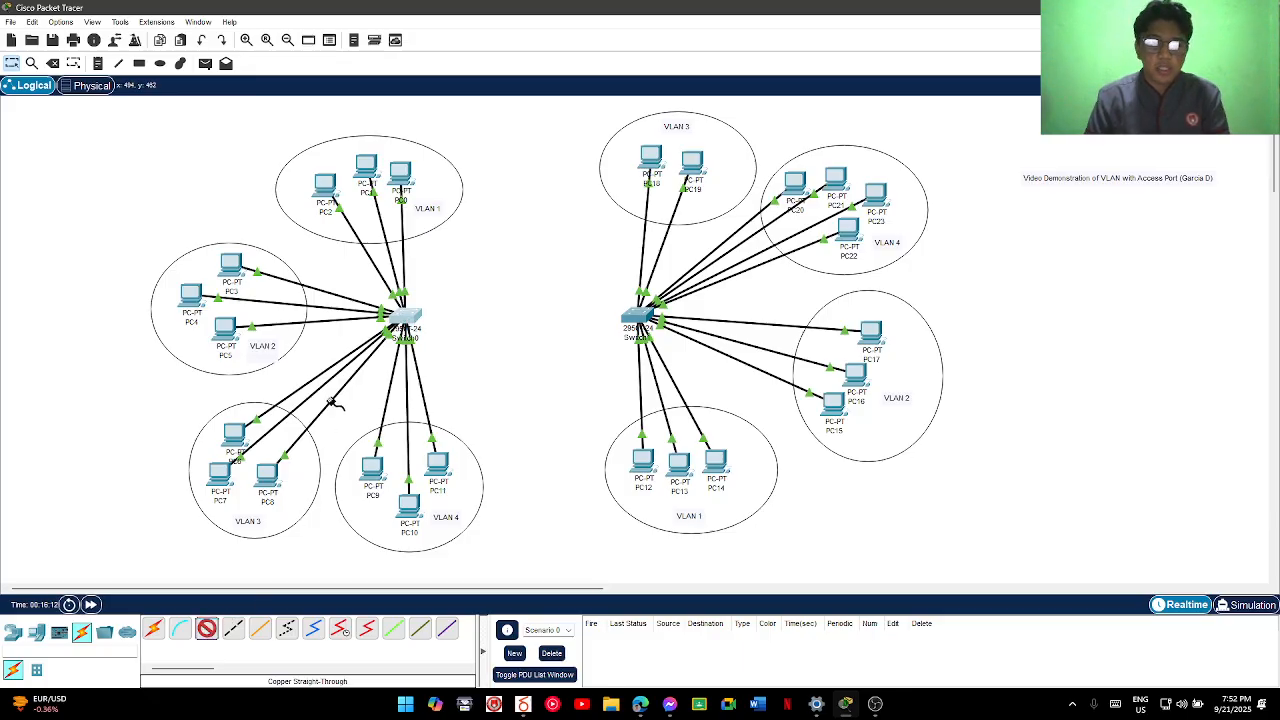
click(401, 316)
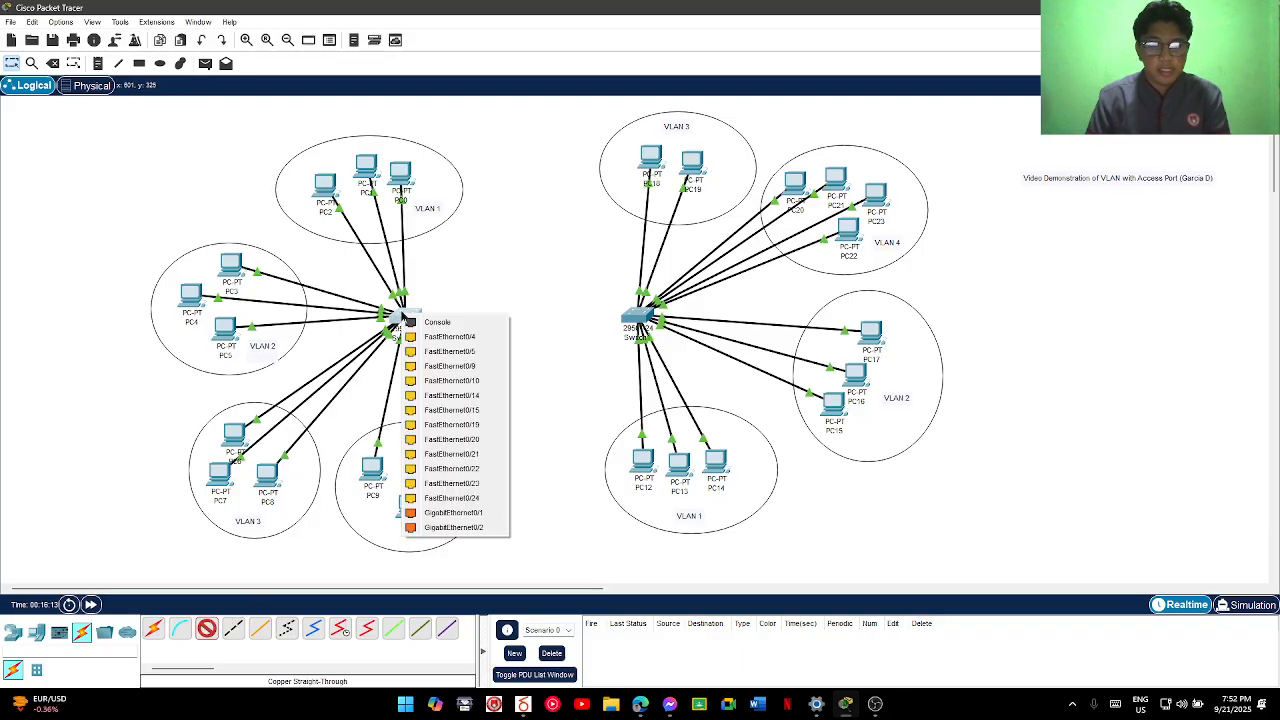
click(484, 455)
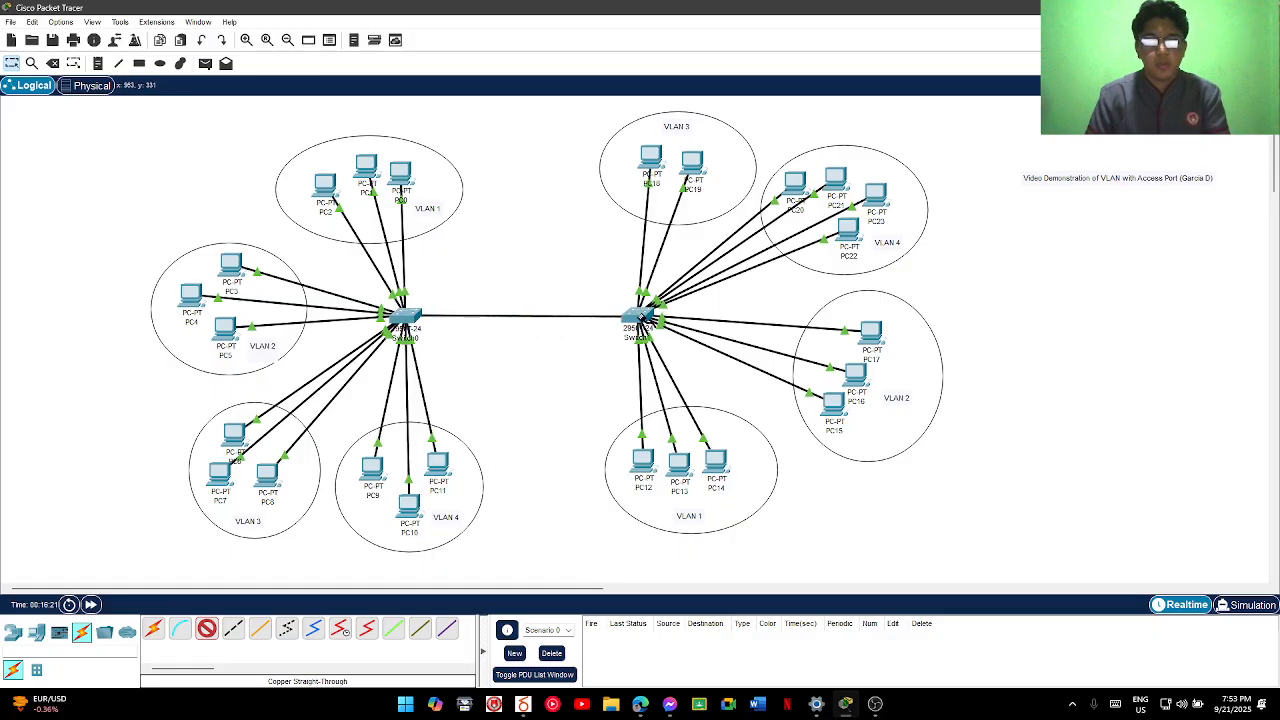
click(641, 318)
click(686, 458)
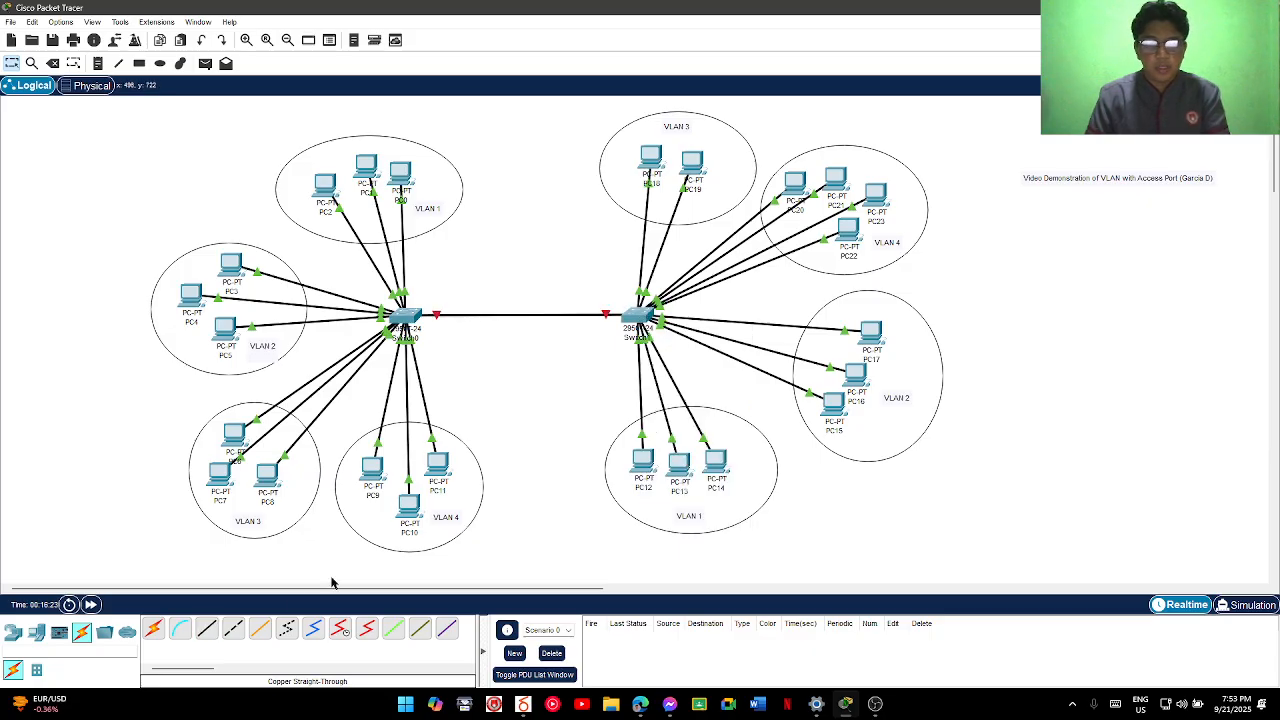
Connect Switch0's FastEthernet0/22 to Switch1's FastEthernet0/22 with a copper straight-through cable
click(204, 629)
click(398, 318)
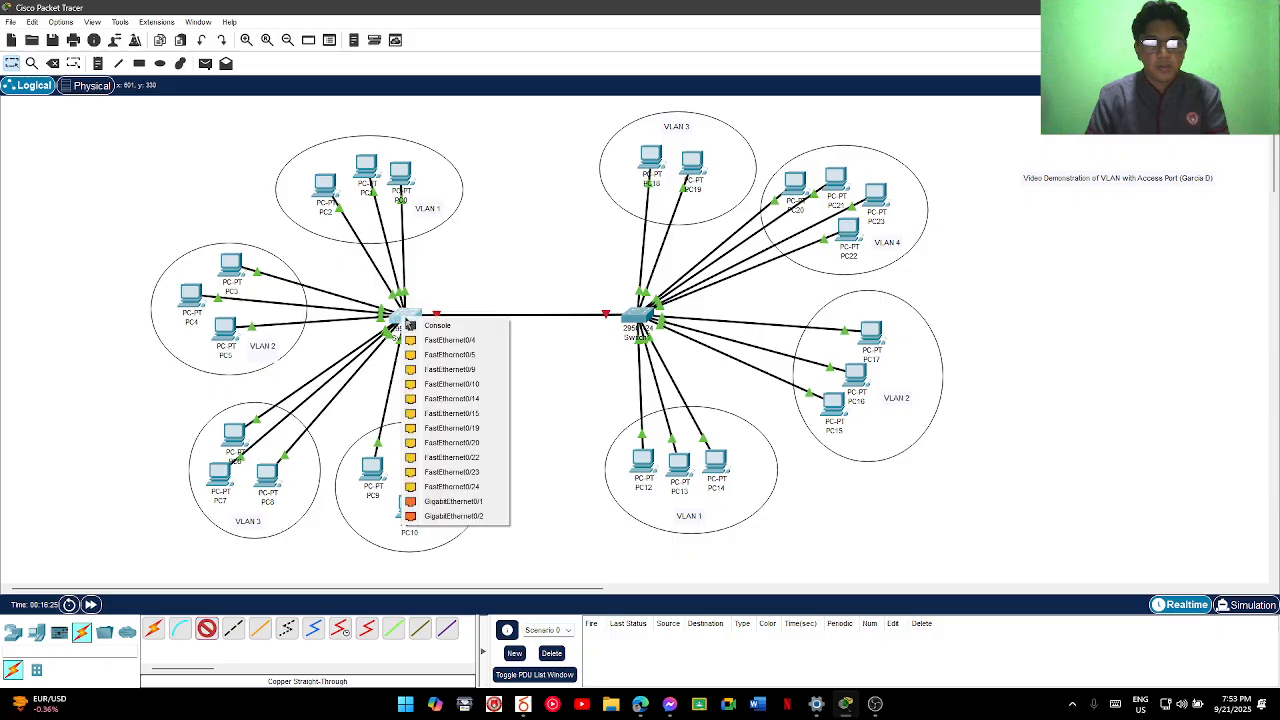
click(450, 456)
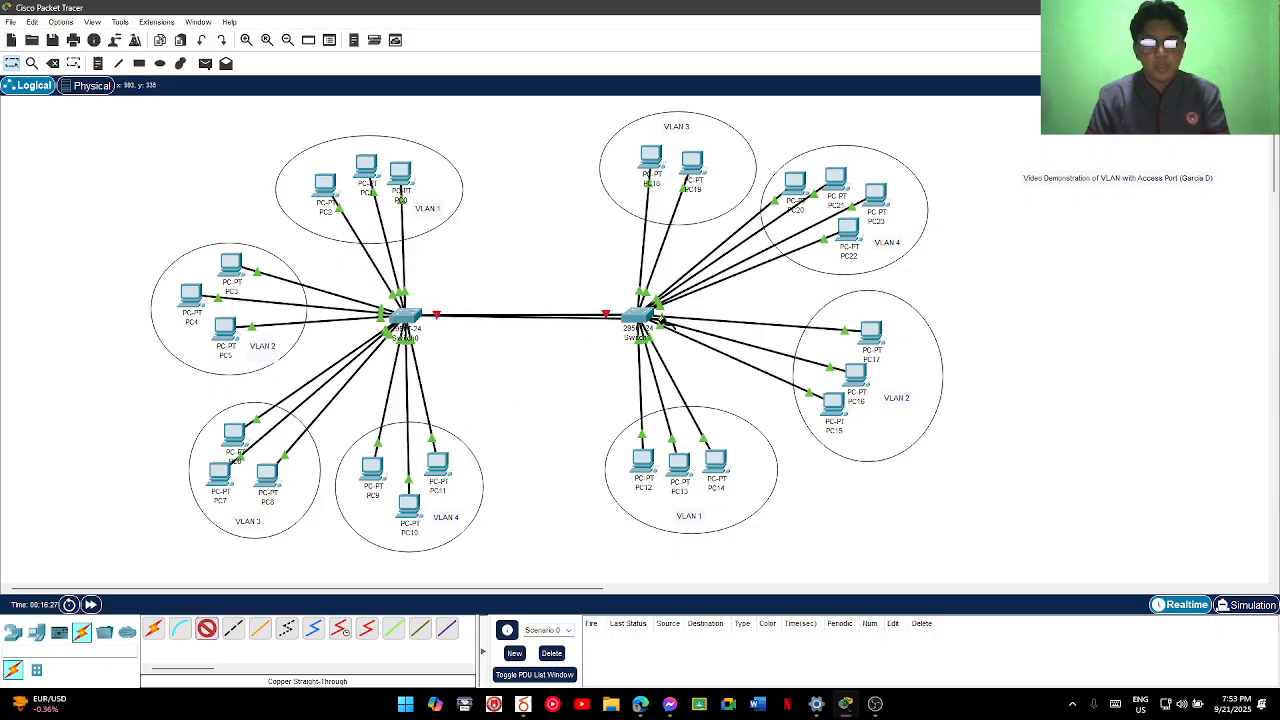
click(640, 318)
click(660, 462)
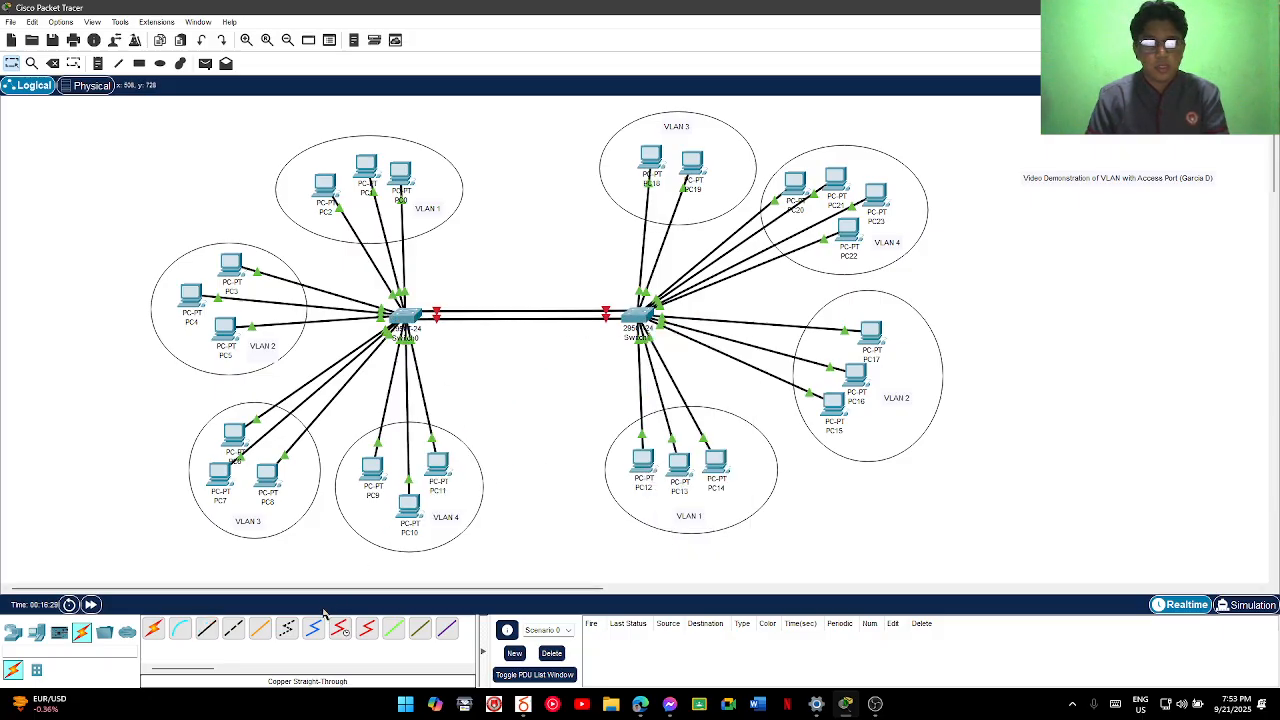
Connect Switch0's FastEthernet0/23 to Switch1's FastEthernet0/23 with a copper straight-through cable
click(206, 633)
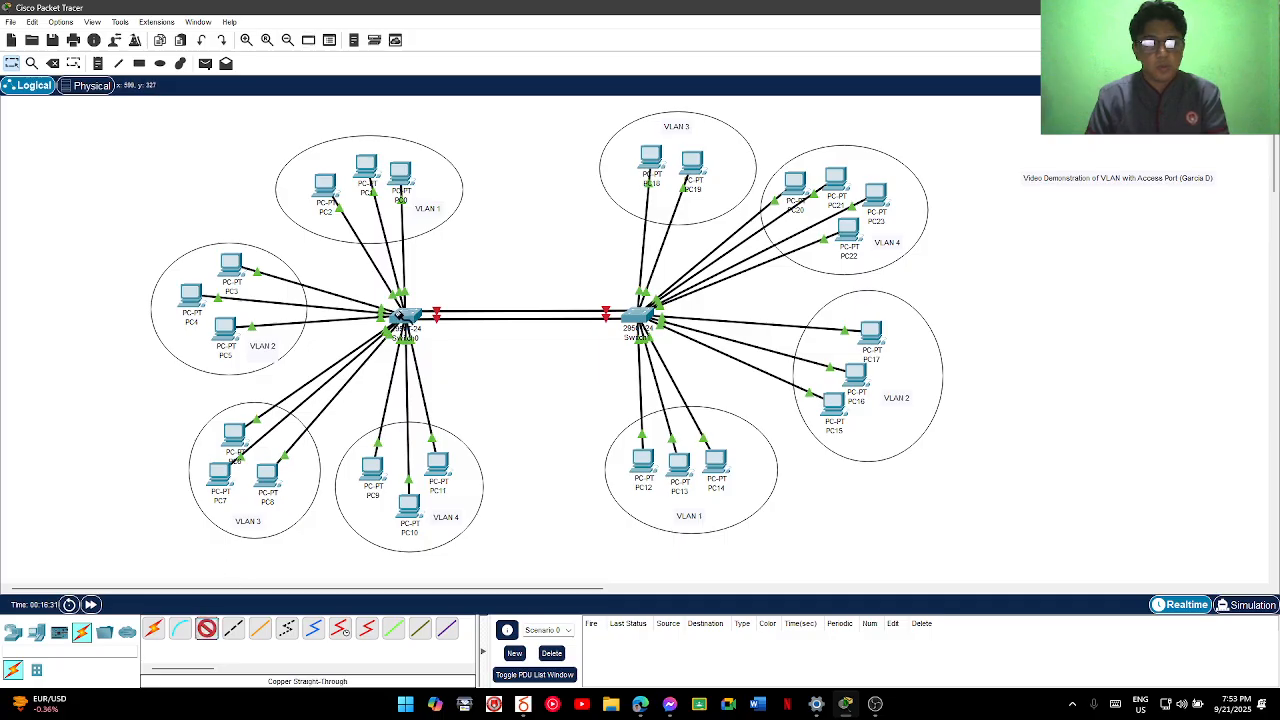
click(398, 318)
click(450, 450)
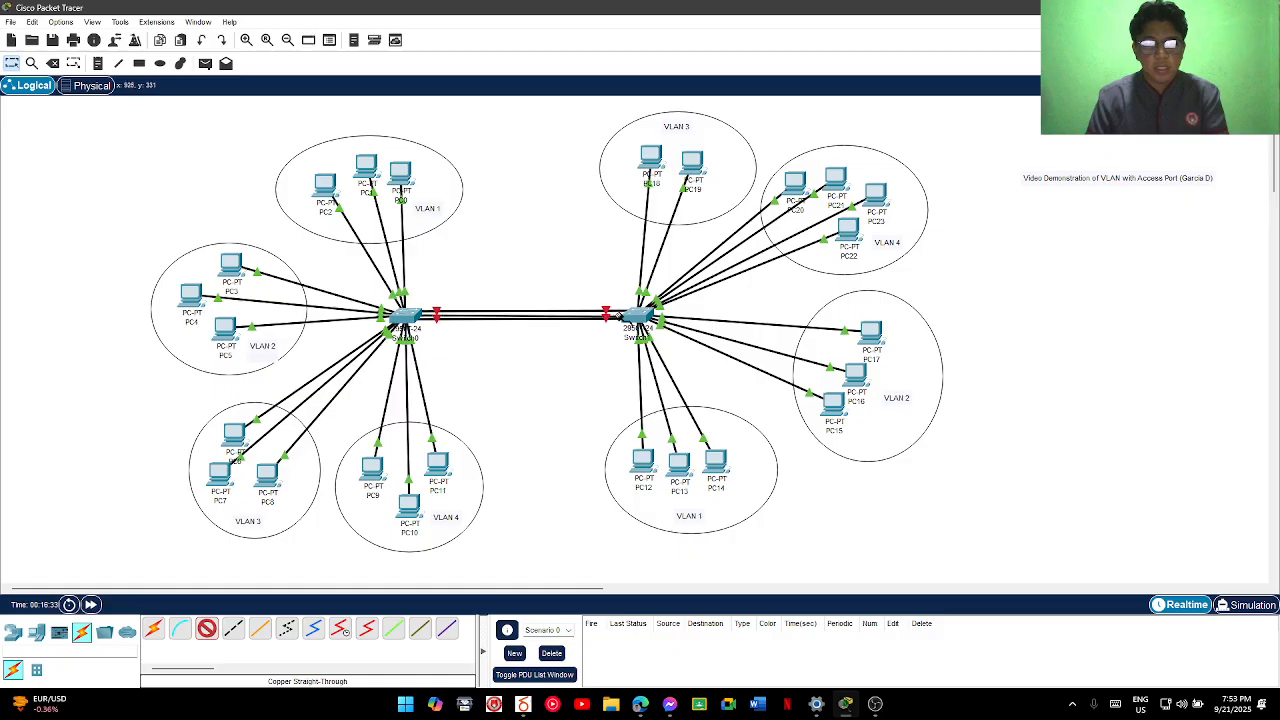
click(620, 316)
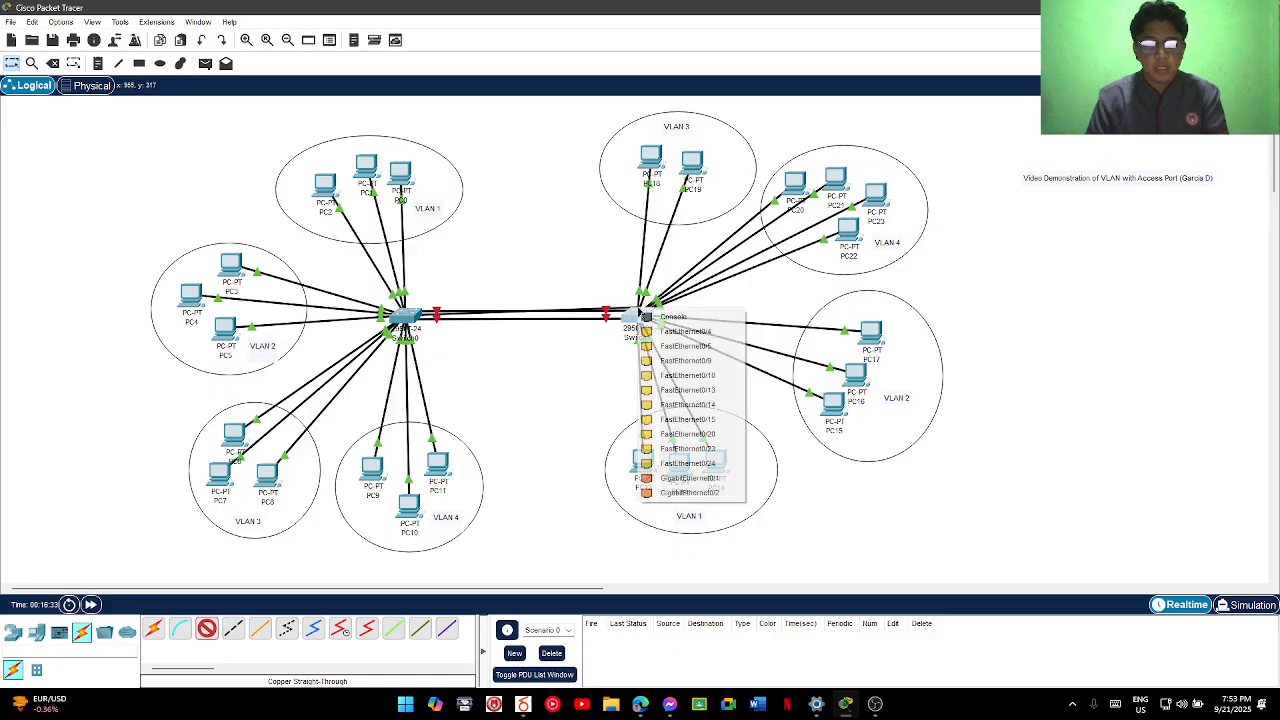
click(672, 450)
Connect Switch0's FastEthernet0/24 to Switch1's FastEthernet0/24 with a copper straight-through cable
click(205, 632)
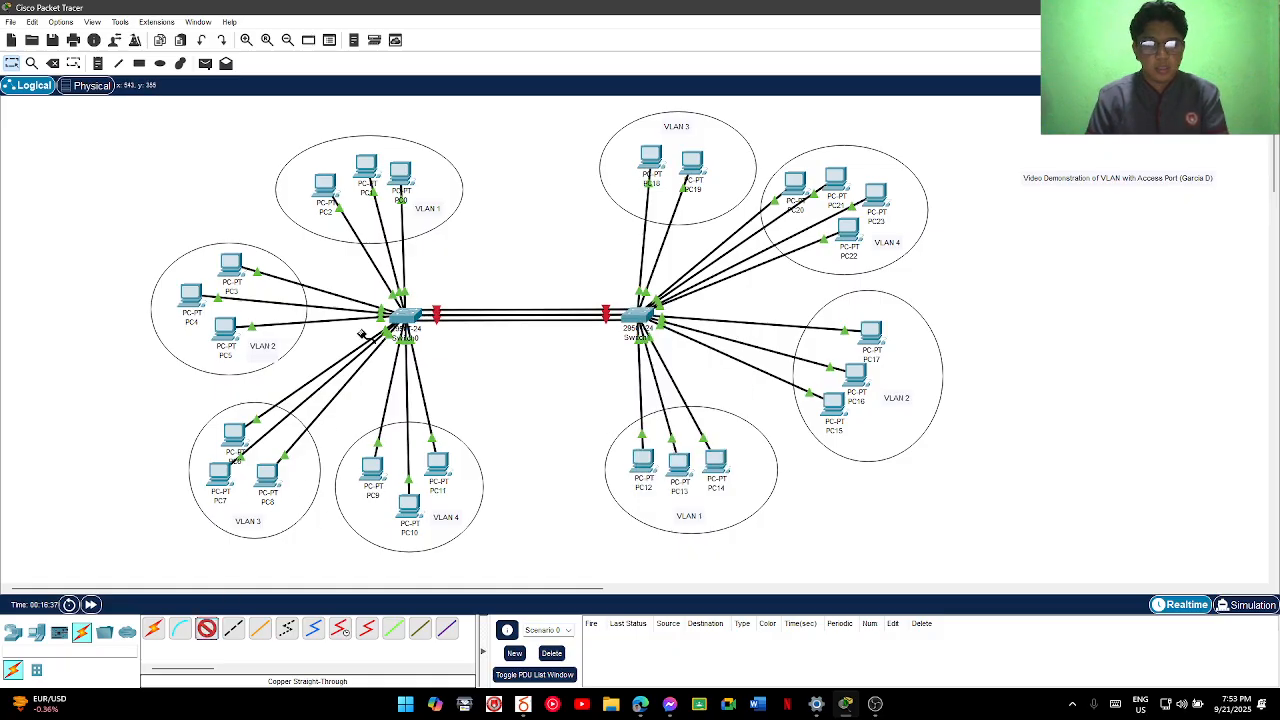
click(398, 315)
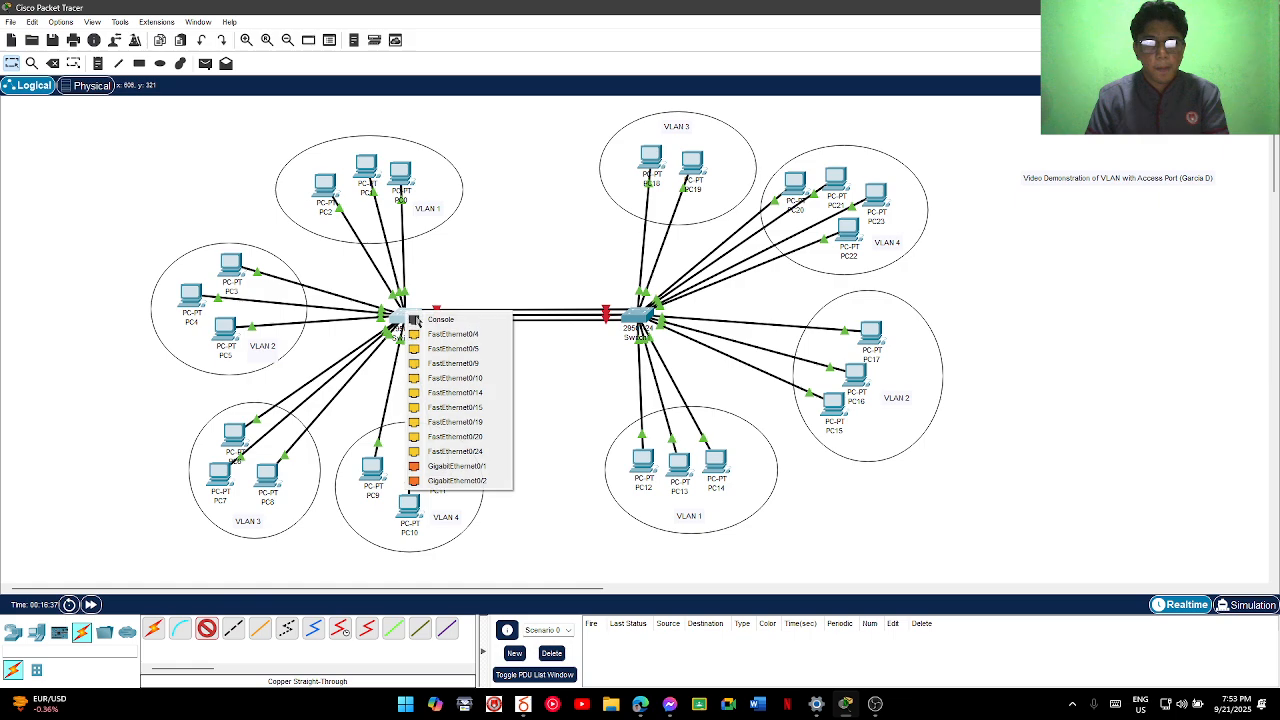
click(472, 449)
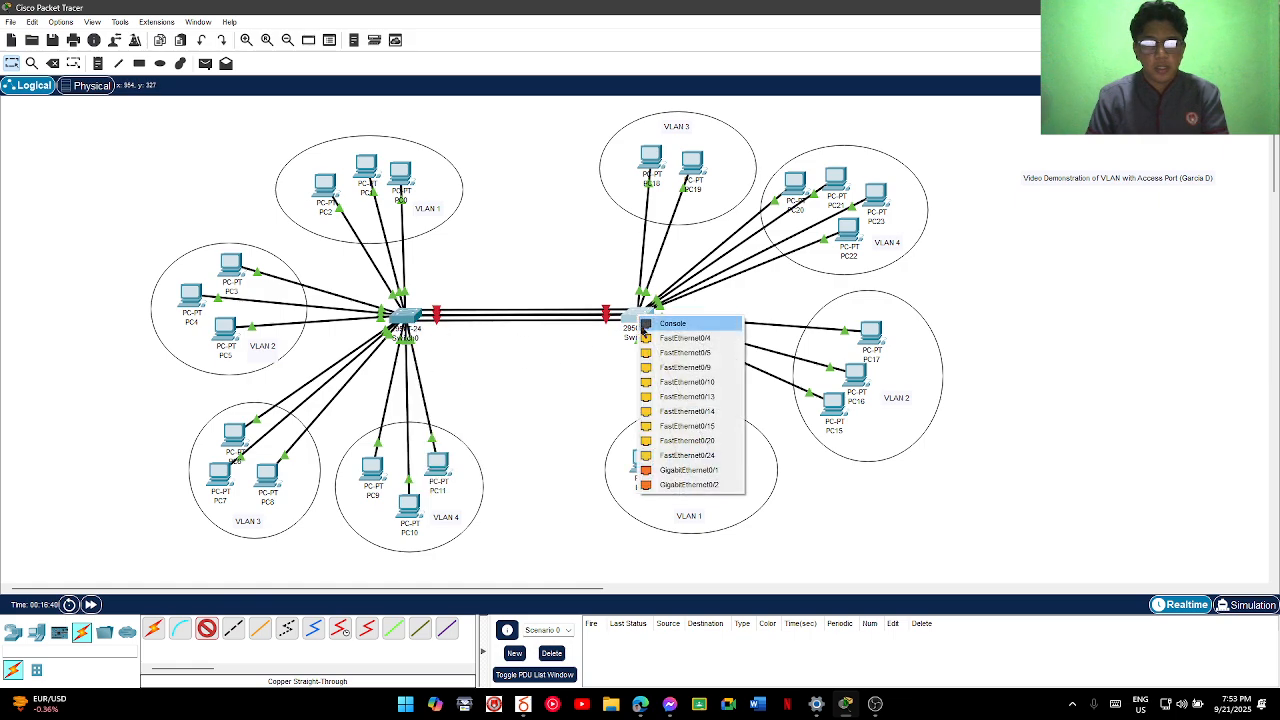
click(636, 318)
click(674, 456)
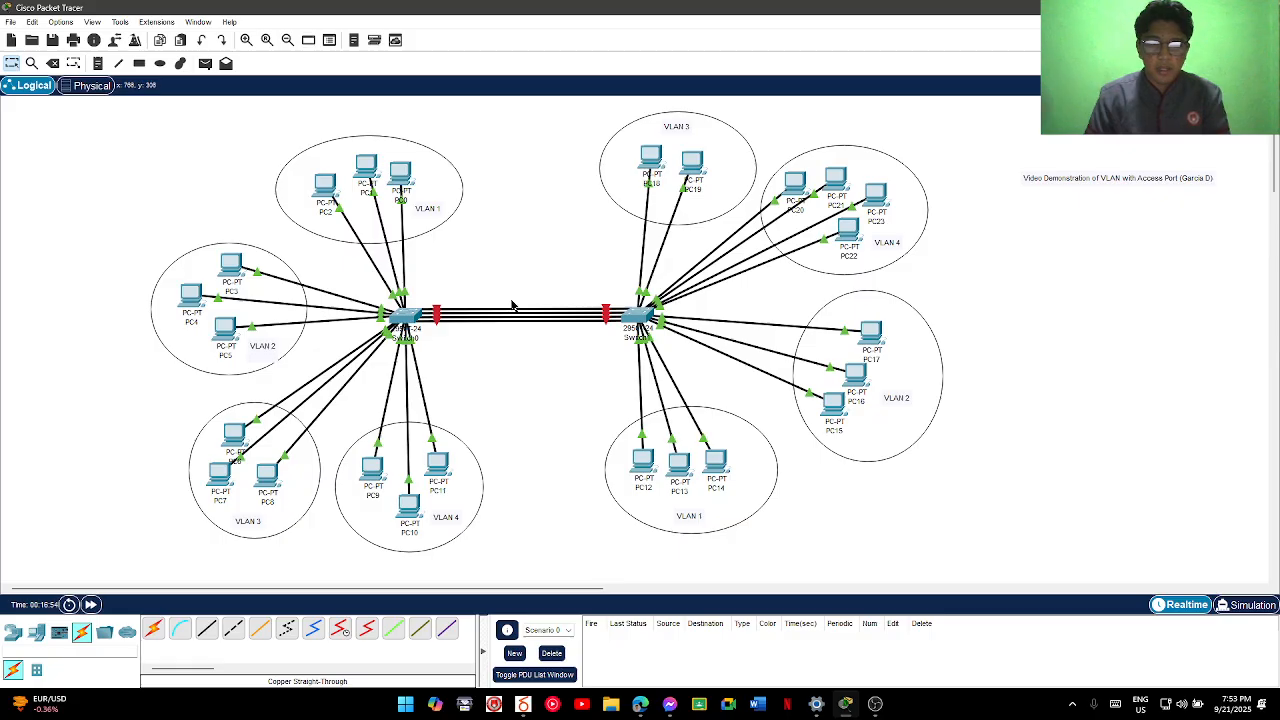
Add an "Access Port" note just above the links between Switch0 and Switch1, nudge it slightly and color it red
scroll(531, 258, down, 1)
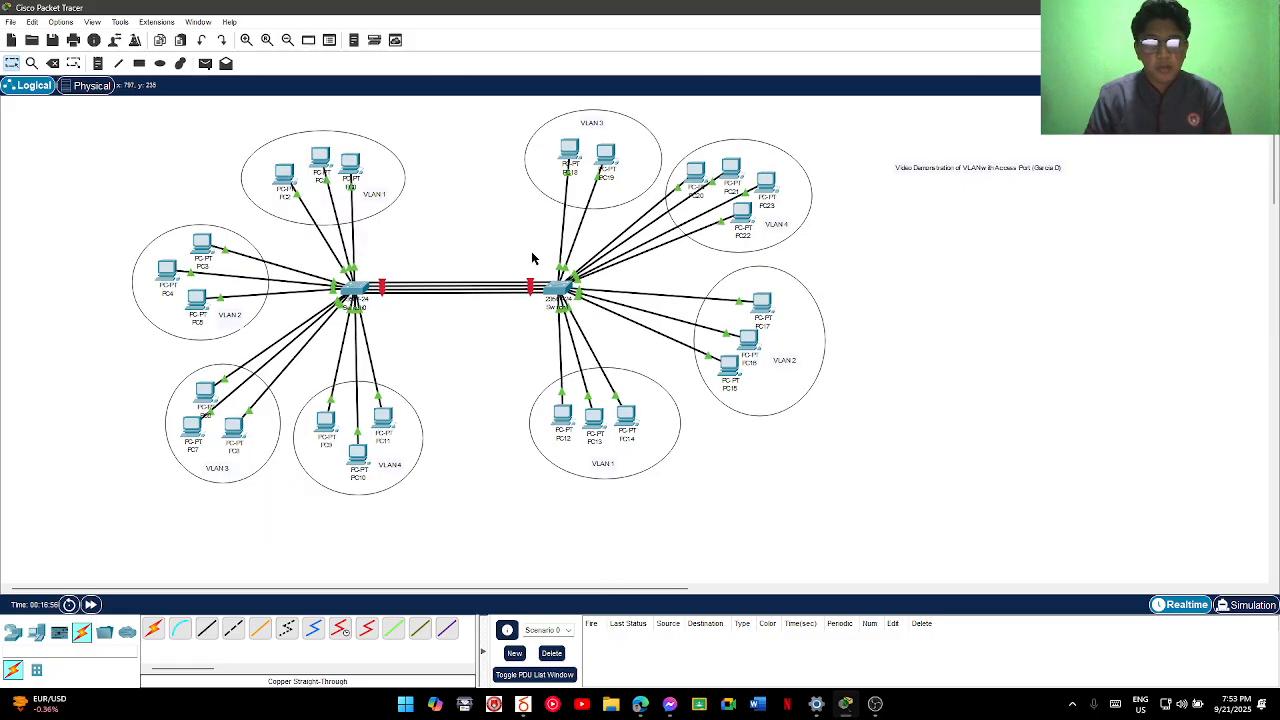
scroll(534, 254, up, 1)
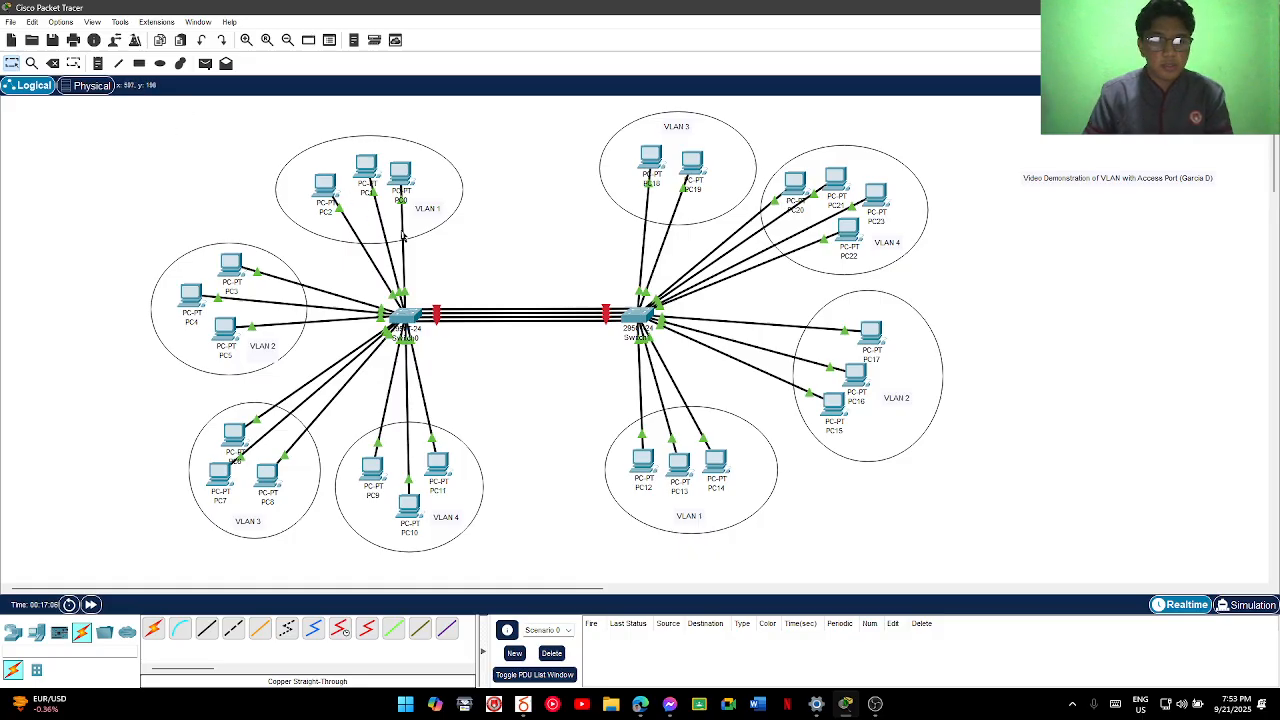
key(n)
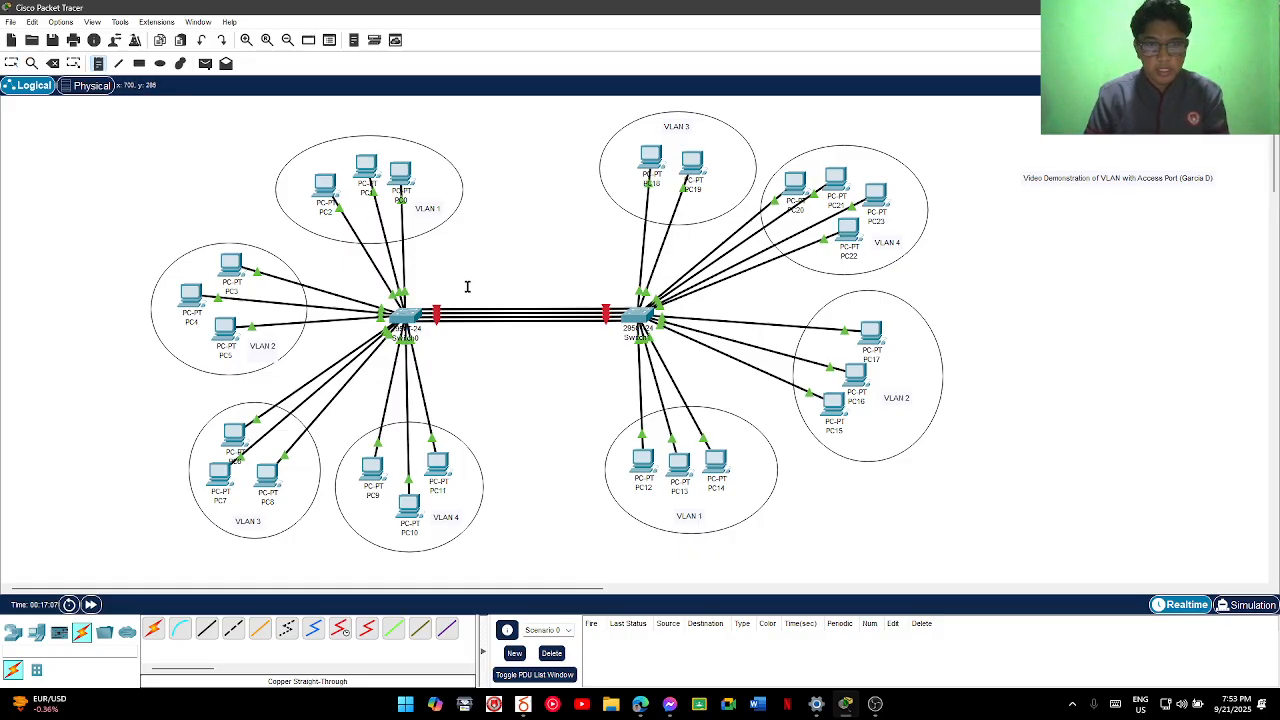
click(460, 291)
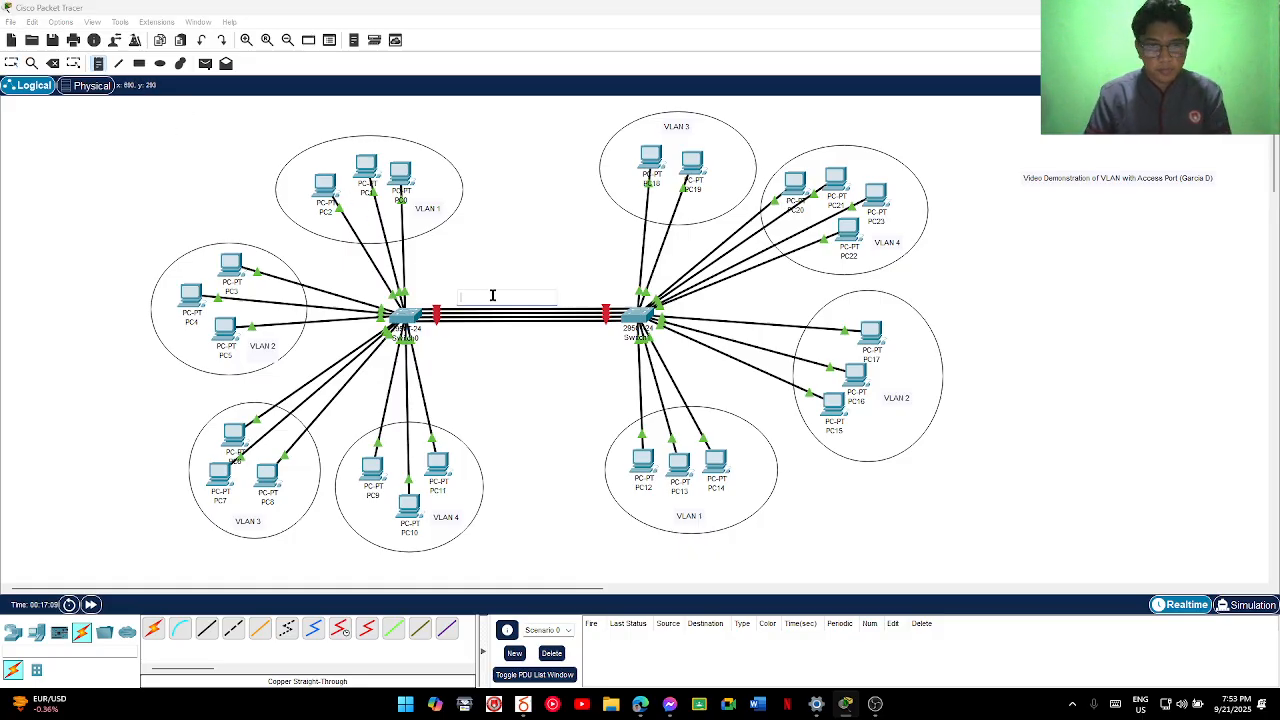
text(Acces)
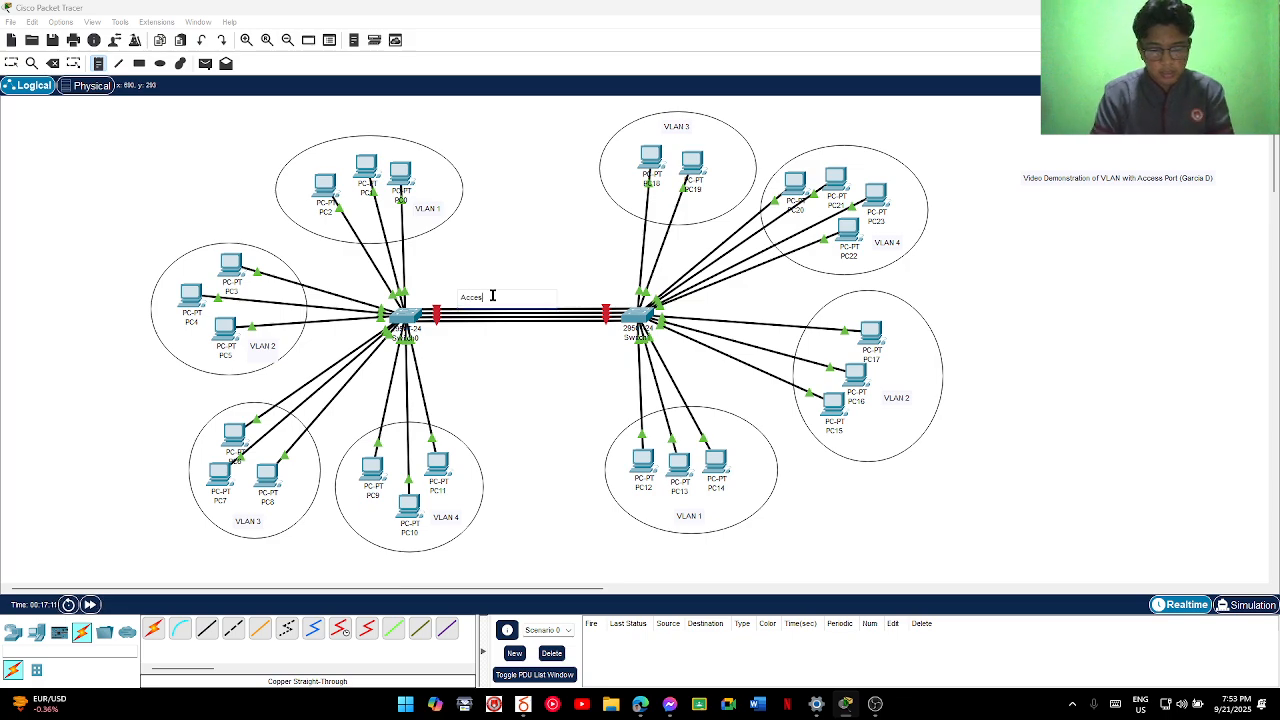
text(s)
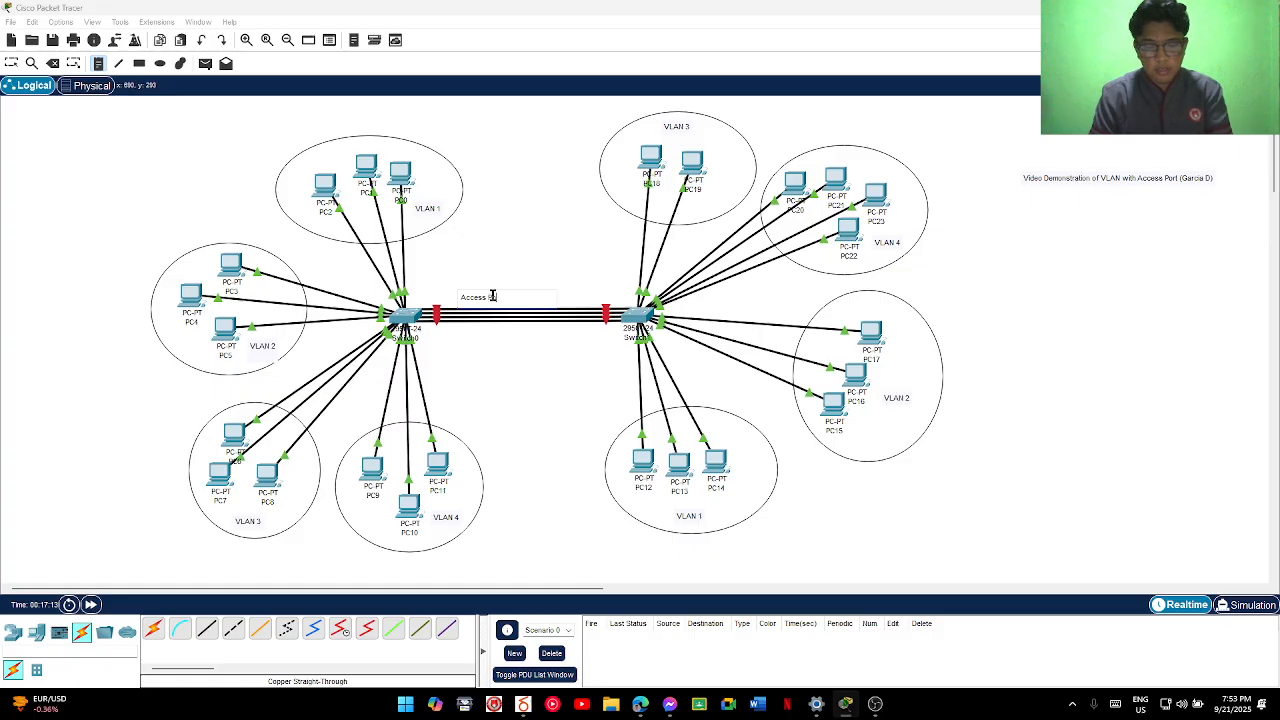
text( Port)
key(Escape)
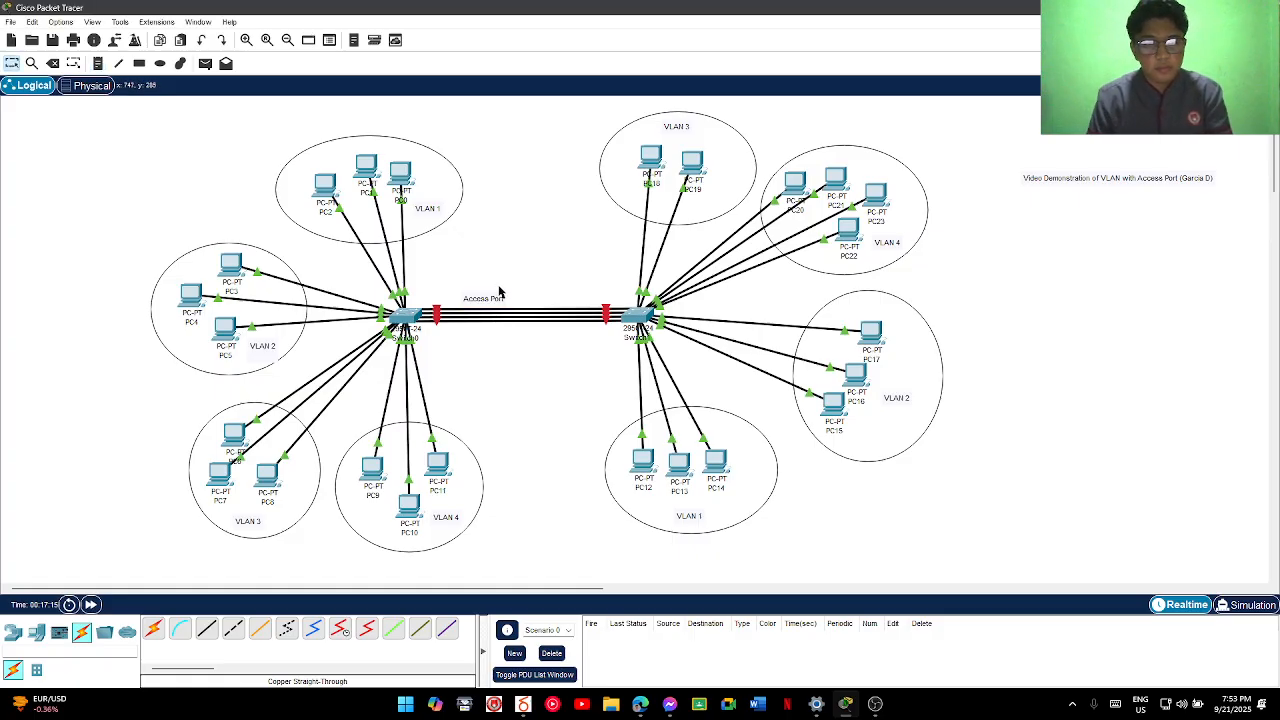
drag(489, 298, 488, 295)
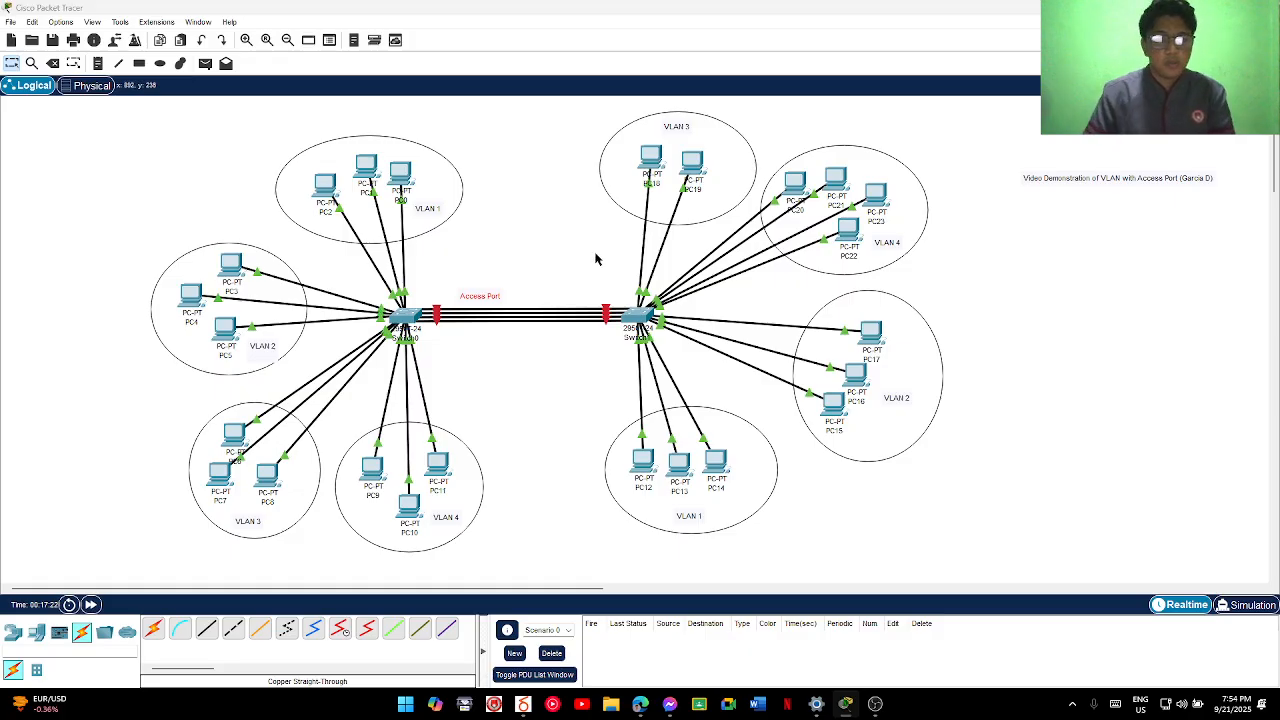
Save the network in Downloads as "VLAN-Access Port" followed by the author's name in parentheses and " - Block B"
key(ctrl+s)
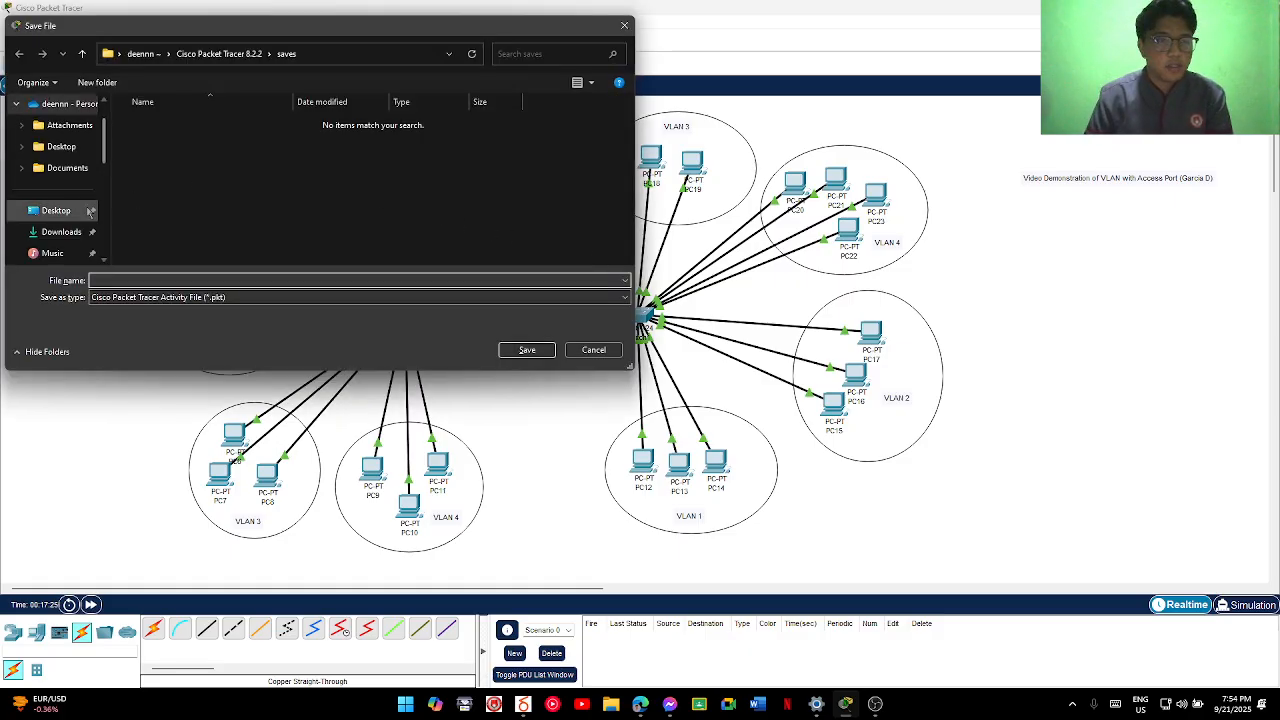
click(64, 231)
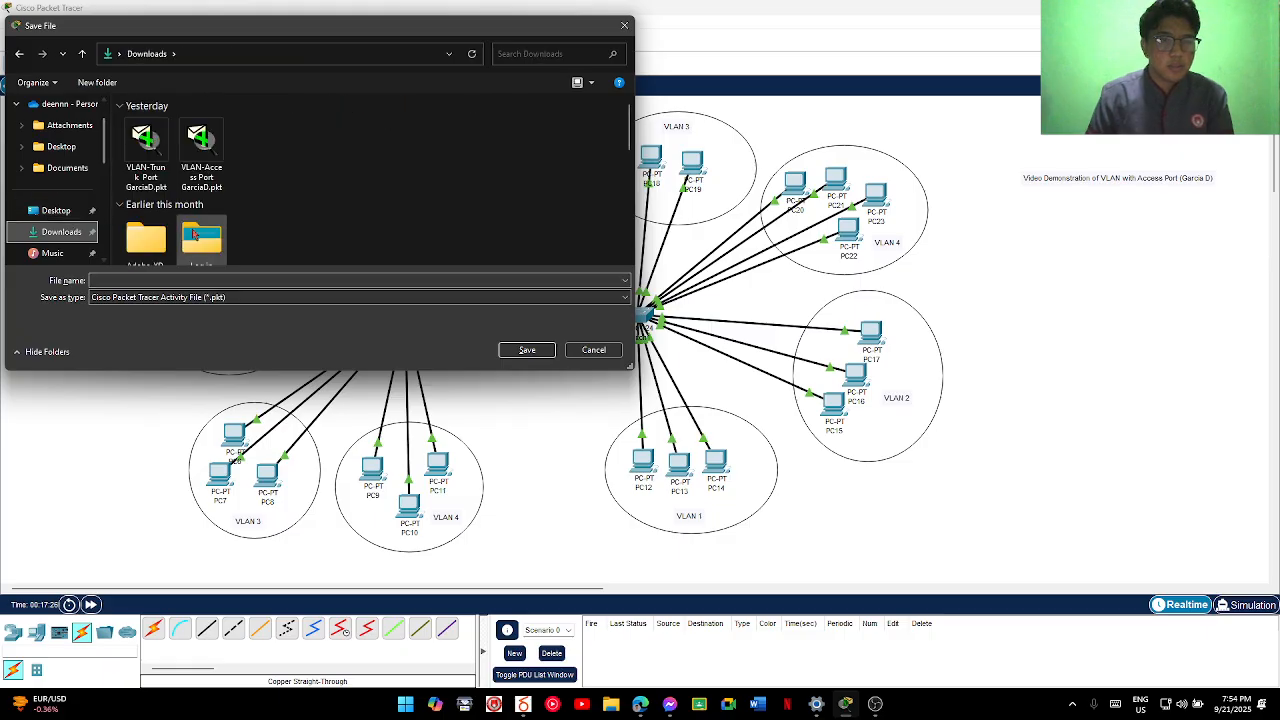
click(247, 280)
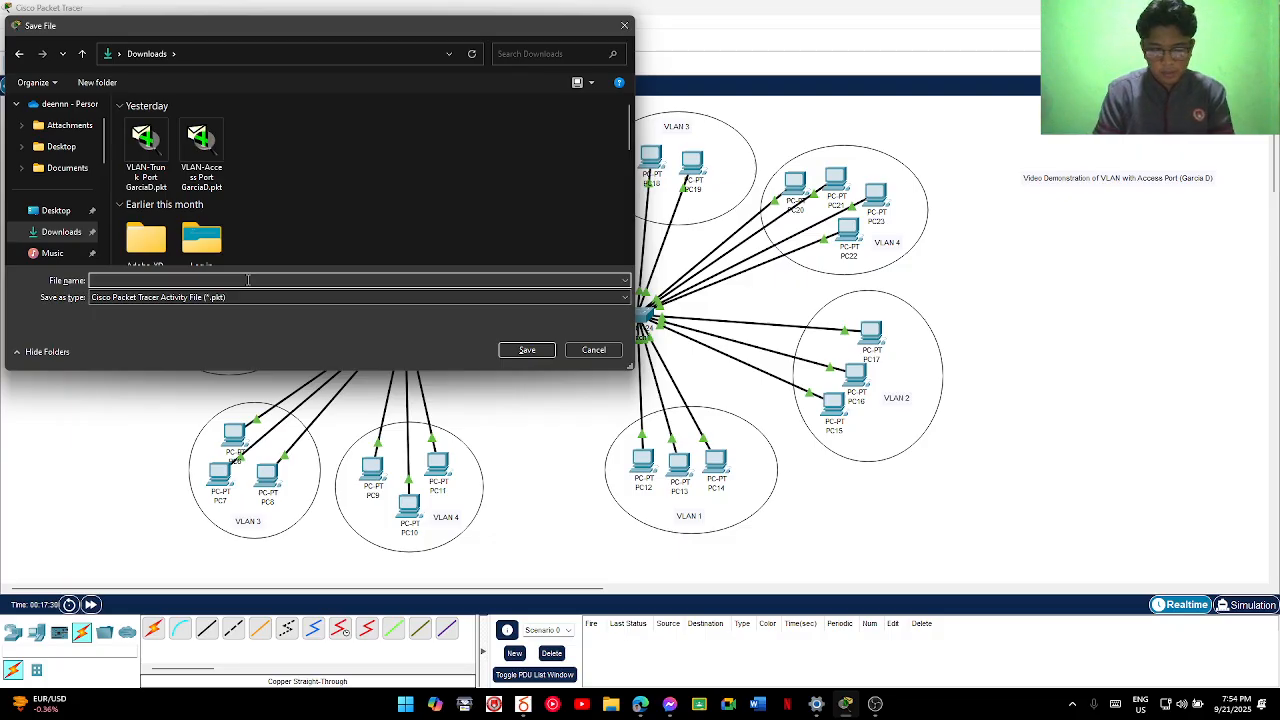
text(VLAN)
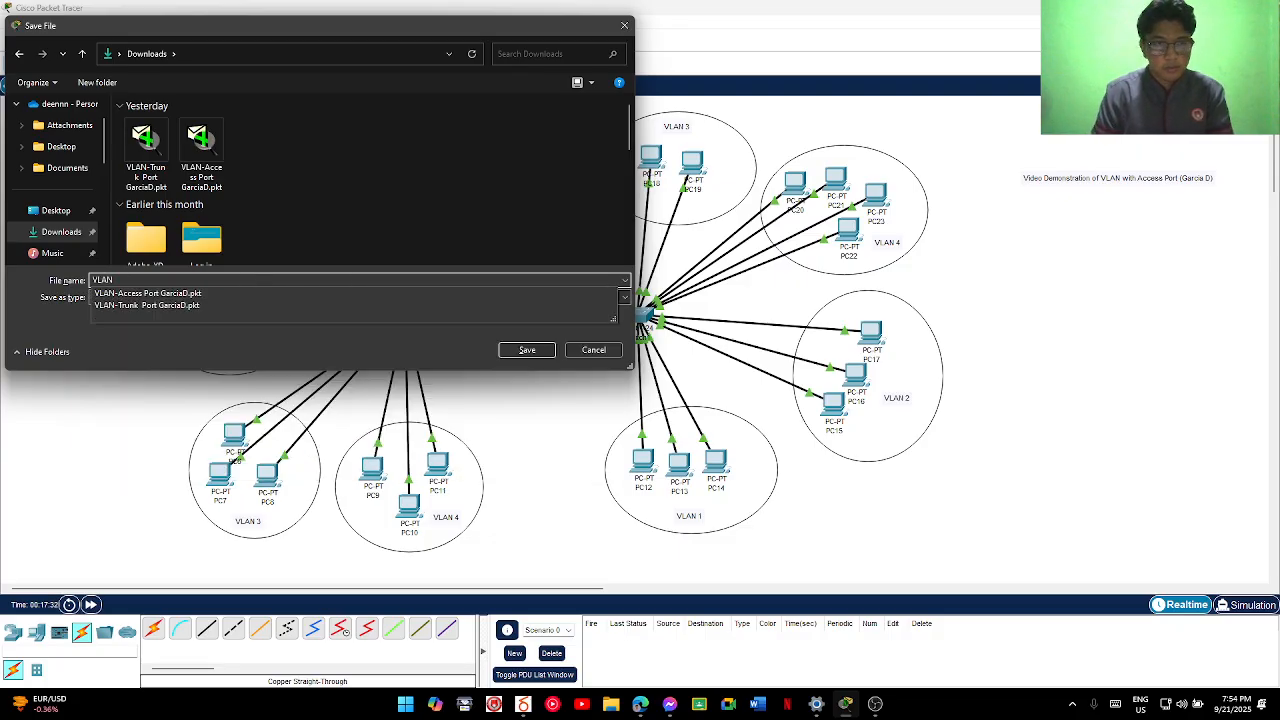
text(-)
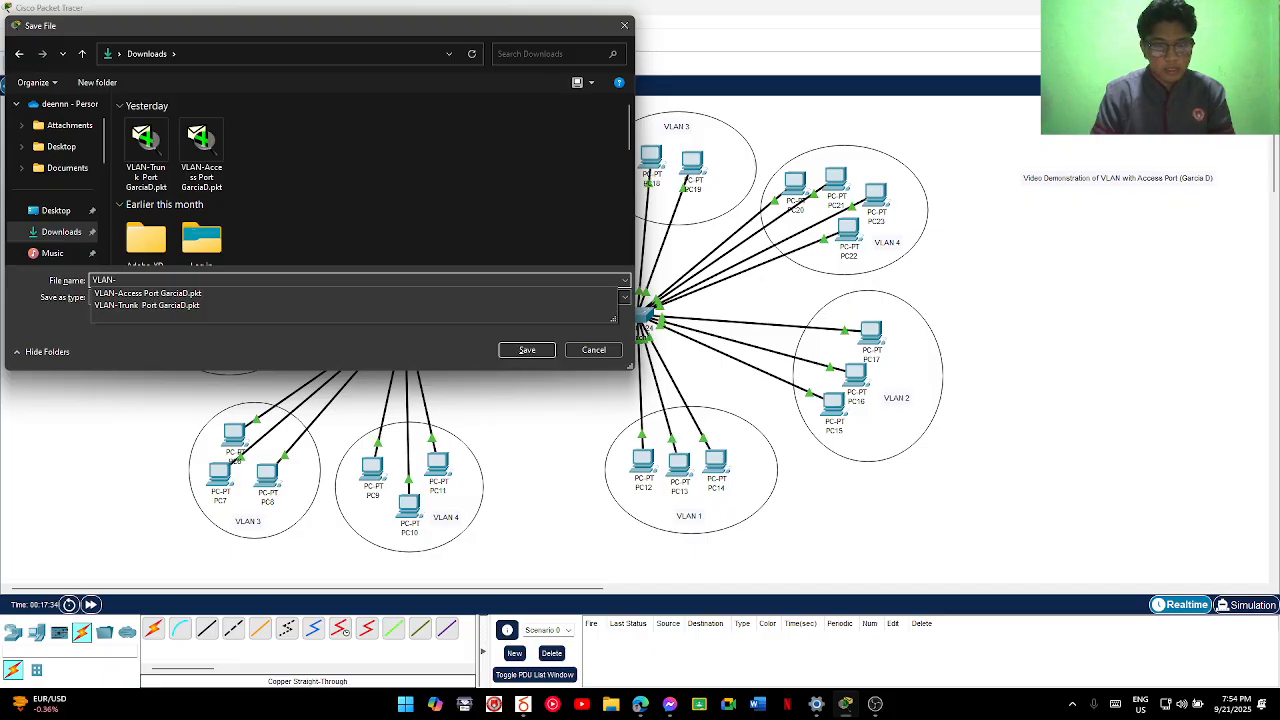
text(Access)
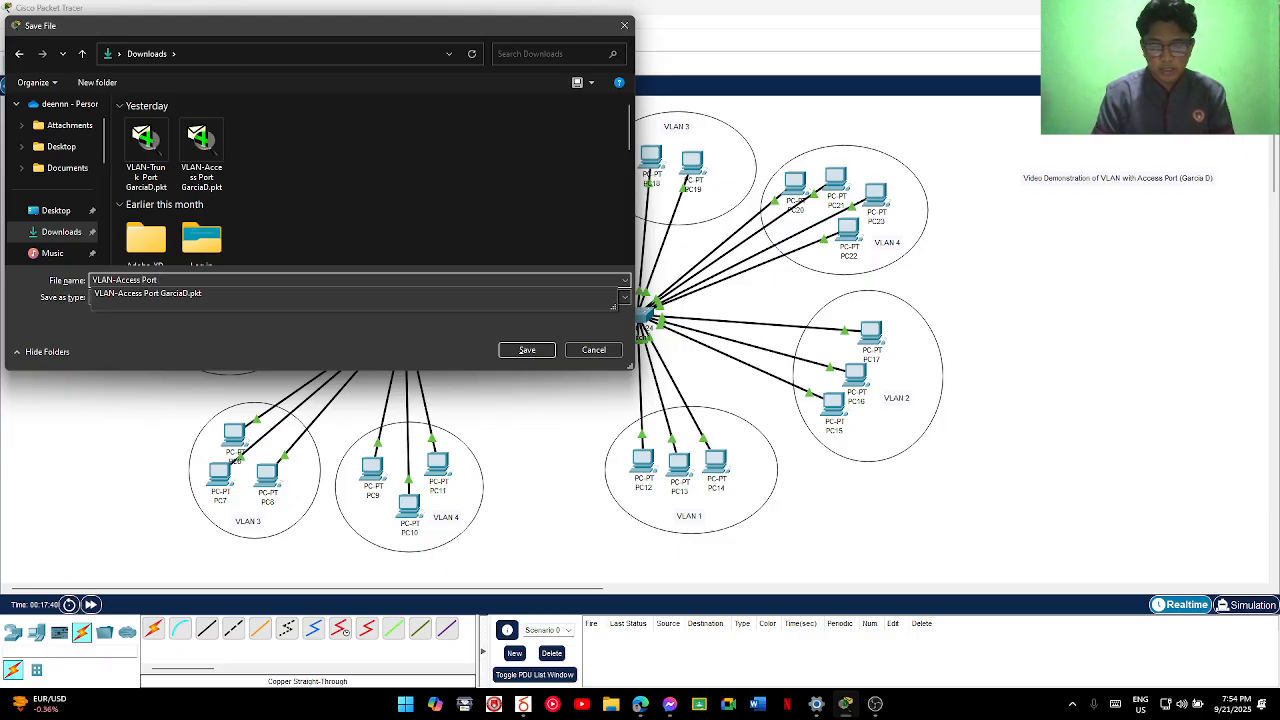
text(Port(Garcia)
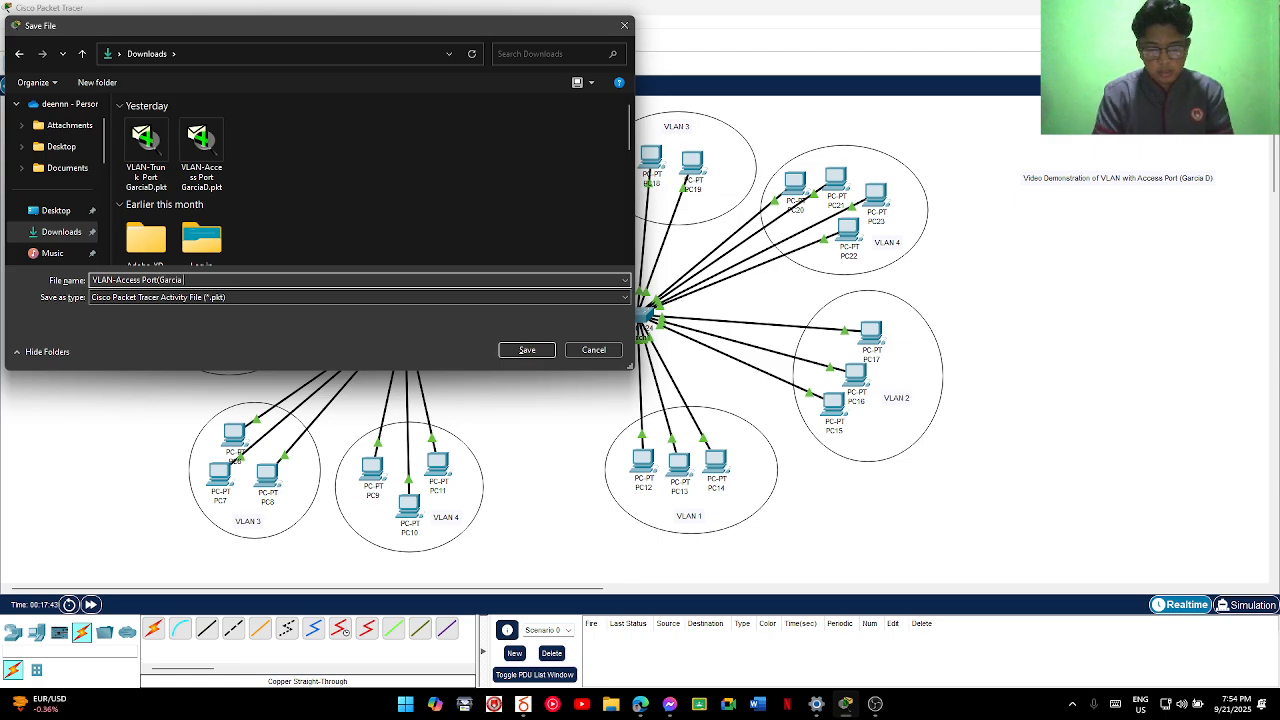
text( D))
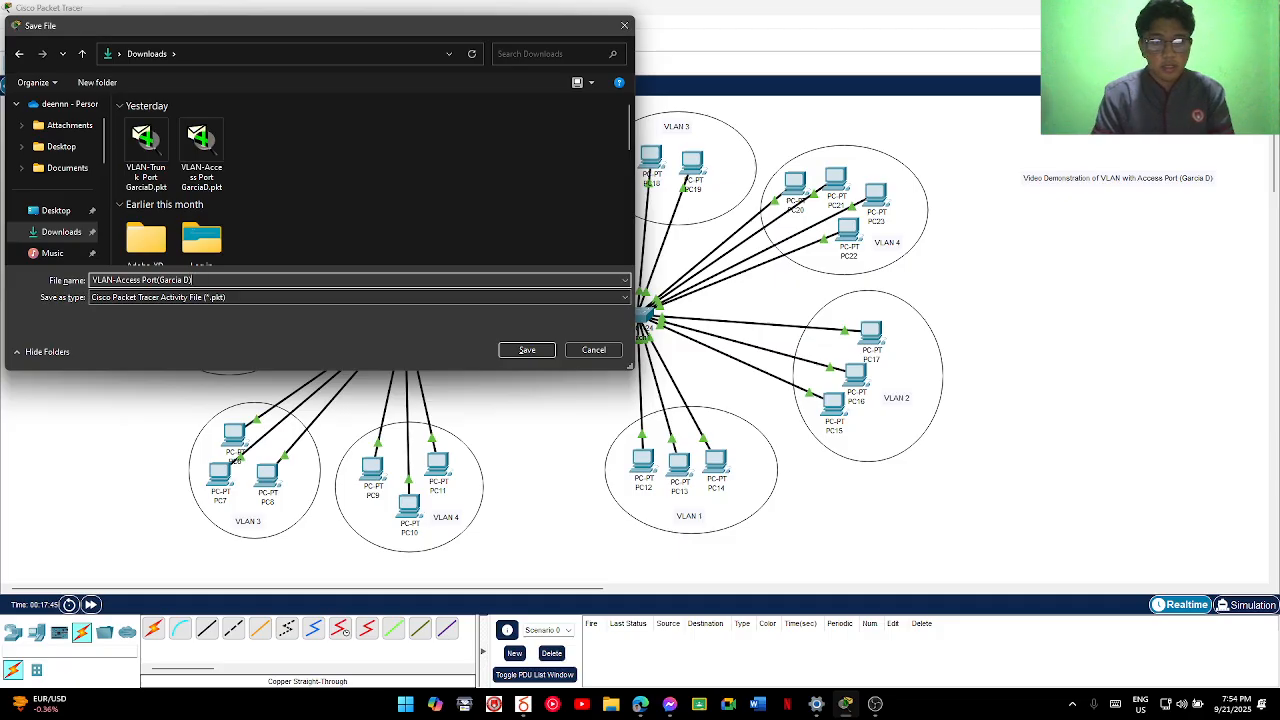
text( - Block B)
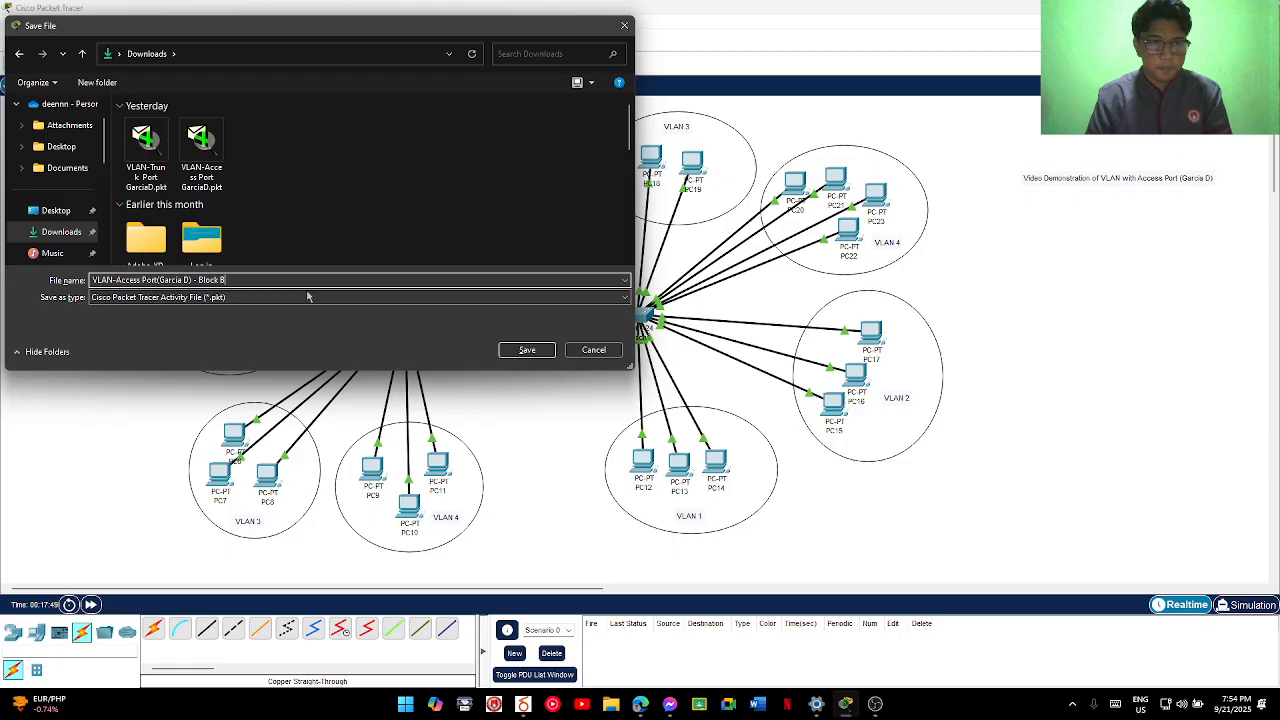
click(527, 350)
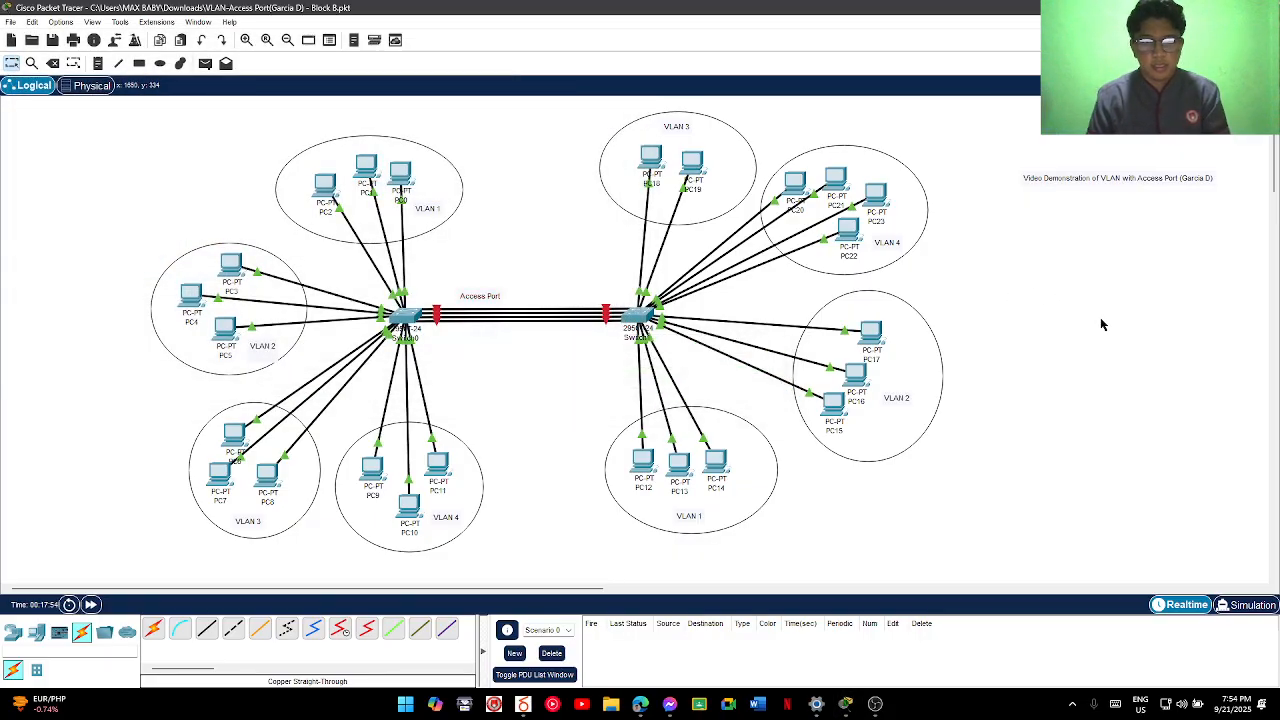
Capture a screenshot of the access-port topology, from the title bar down to the bottom of the workspace
key(super+shift+s)
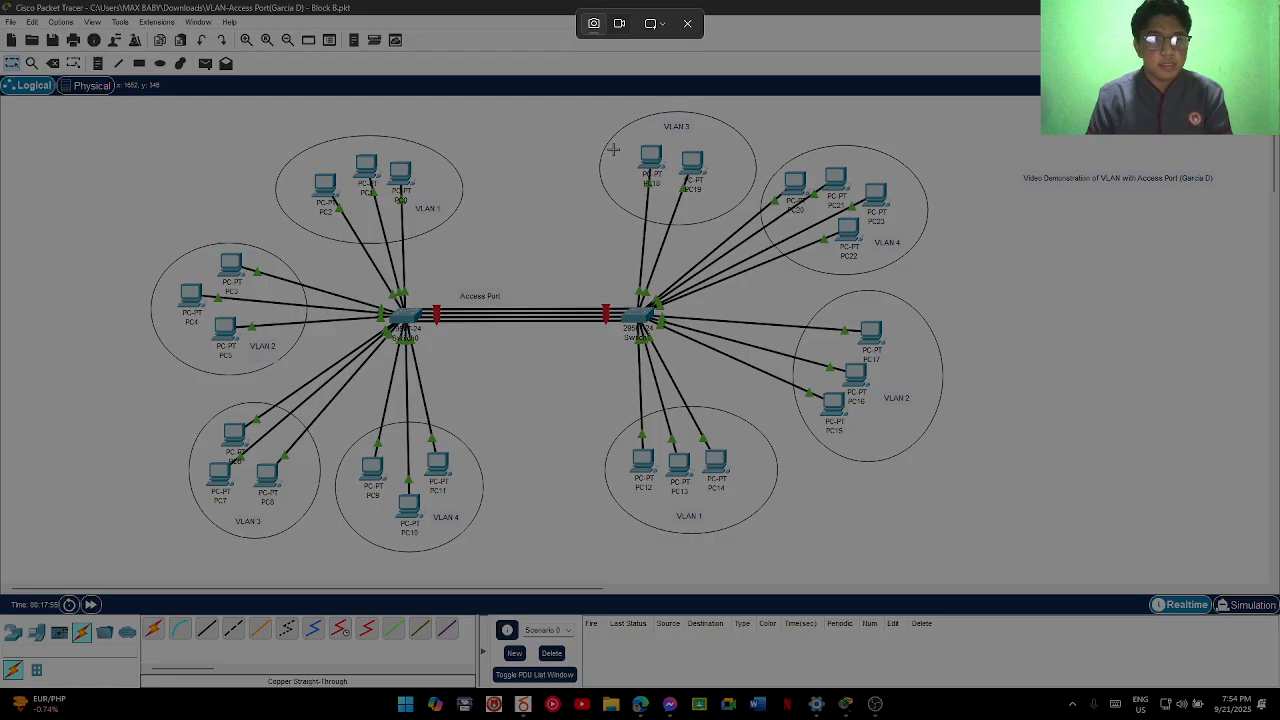
drag(1, 1, 1279, 594)
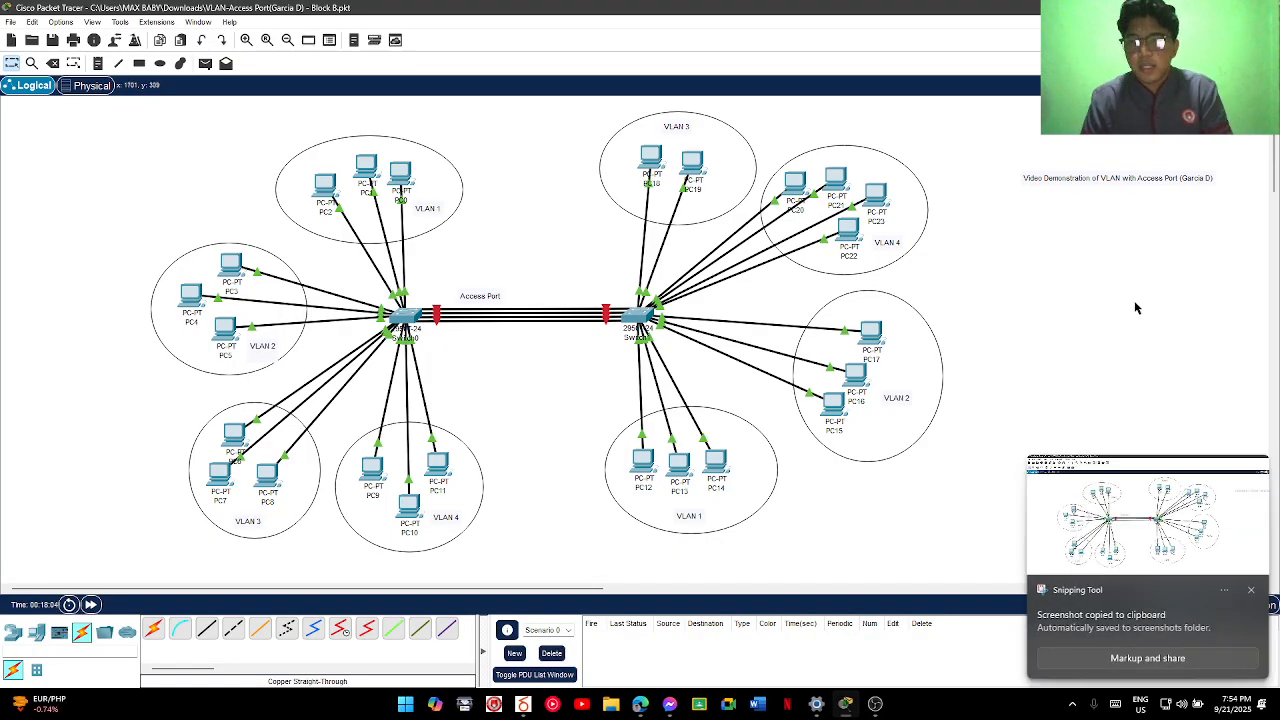
Change "Access" to "Trunk" in the title note so it reads "Video Demonstration of VLAN with Trunk Port" before the author's name
double_click(1120, 181)
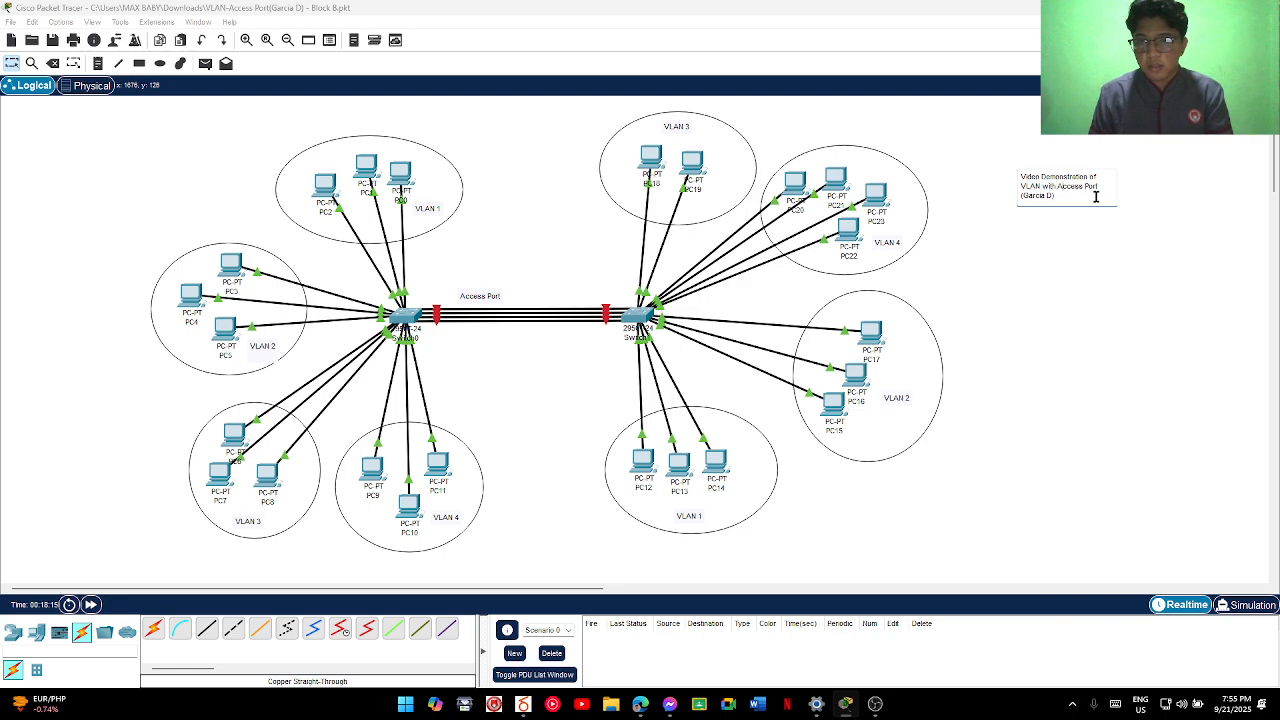
key(BackSpace)
key(BackSpace)
key(BackSpace)
key(BackSpace)
key(BackSpace)
key(BackSpace)
key(BackSpace)
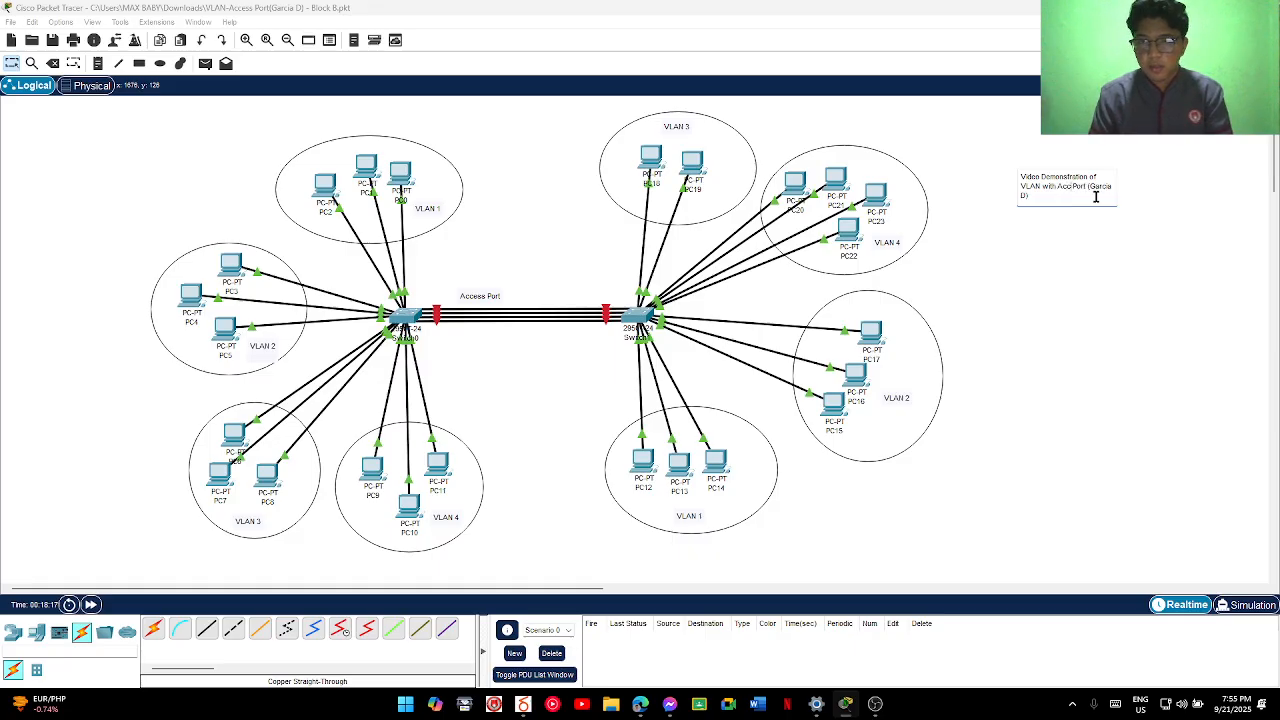
text(trunk)
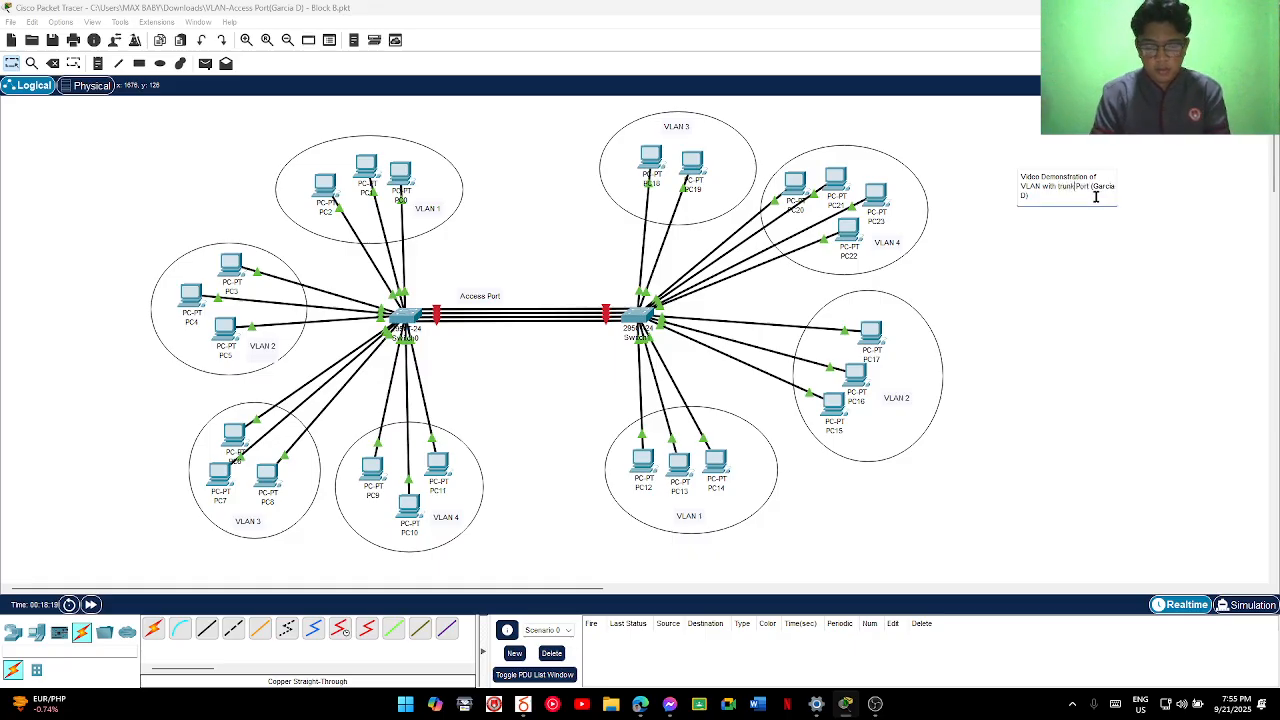
key(BackSpace)
text(T)
click(1090, 254)
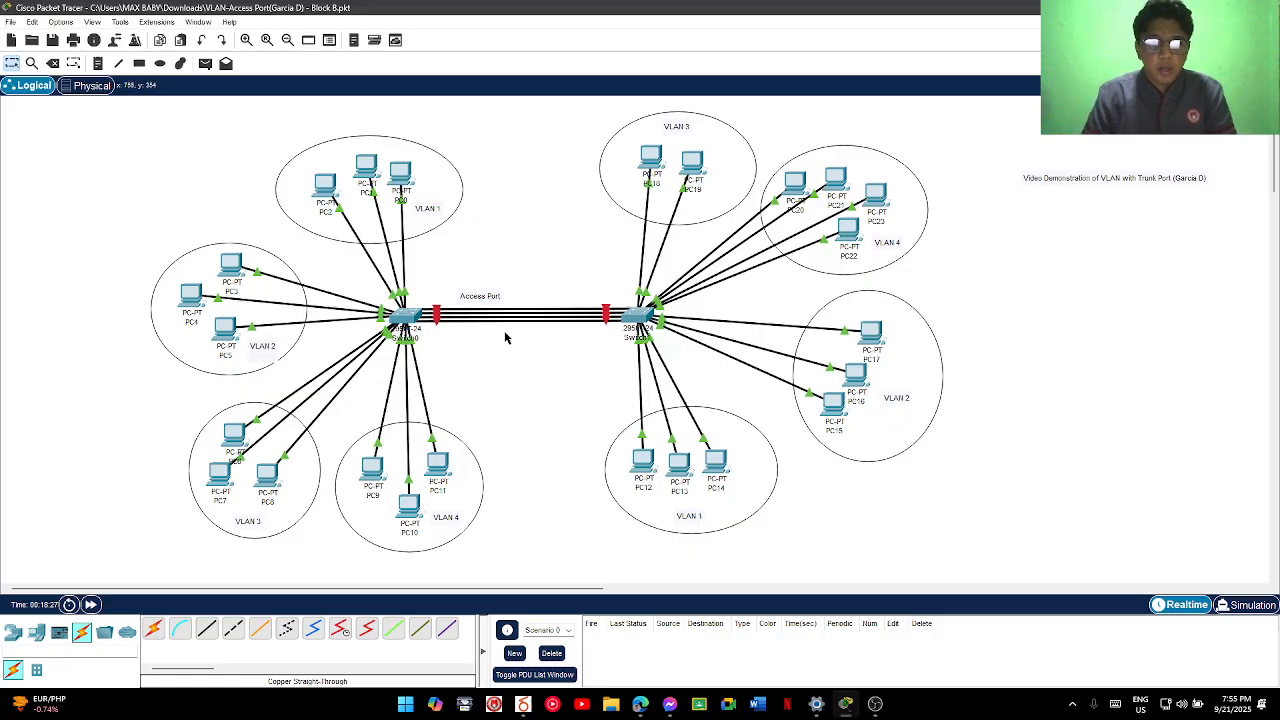
Change the note above the links between the two switches to "Trunk Port"
double_click(481, 300)
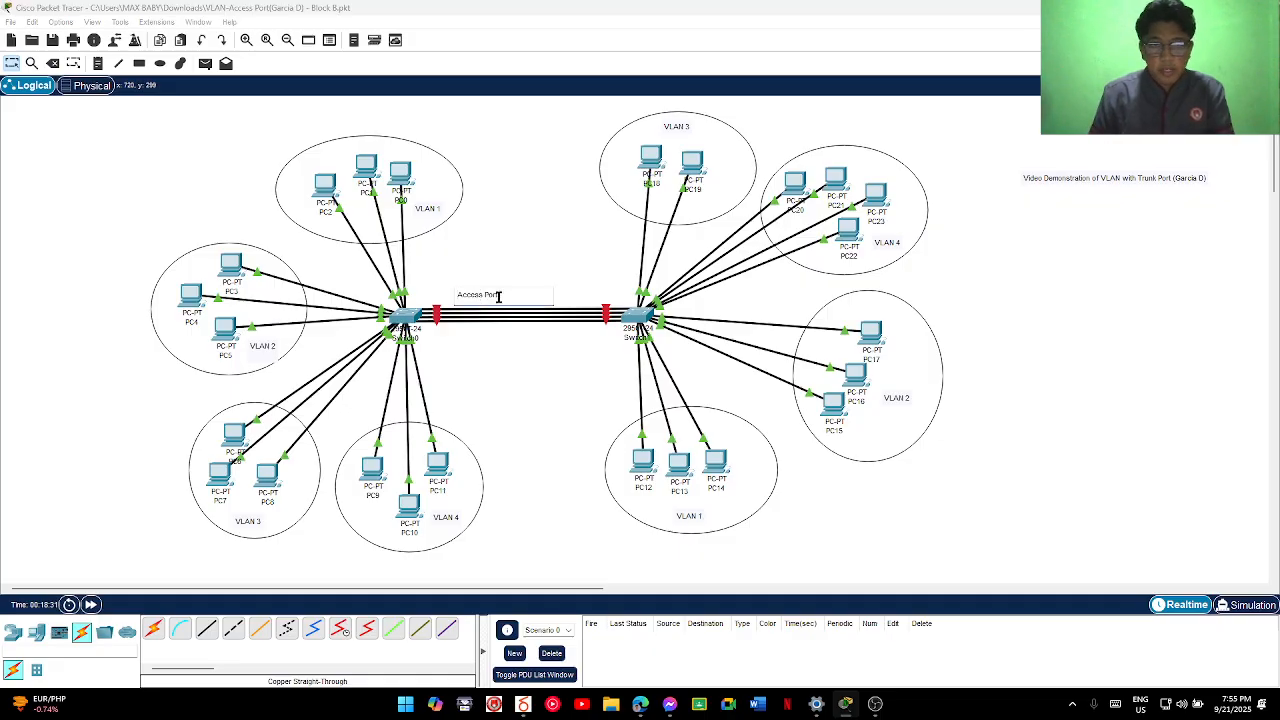
key(BackSpace)
key(BackSpace)
key(BackSpace)
key(BackSpace)
key(BackSpace)
key(BackSpace)
key(BackSpace)
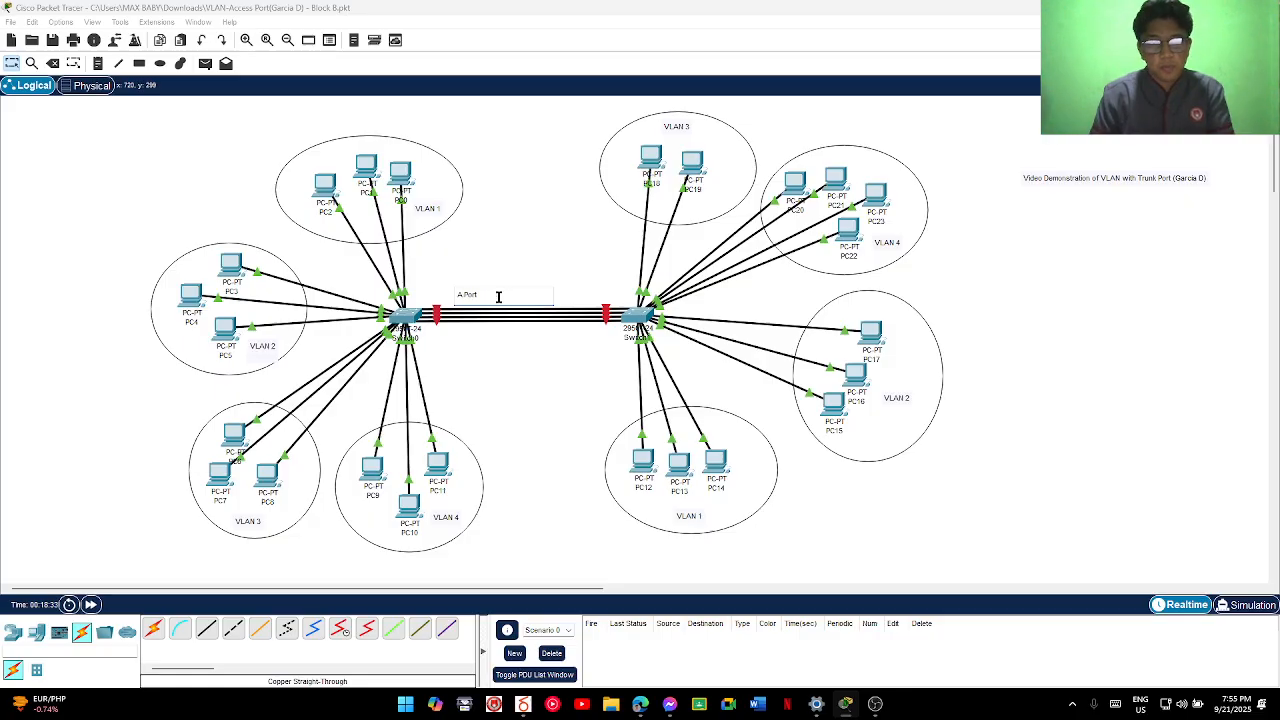
text(Trunk)
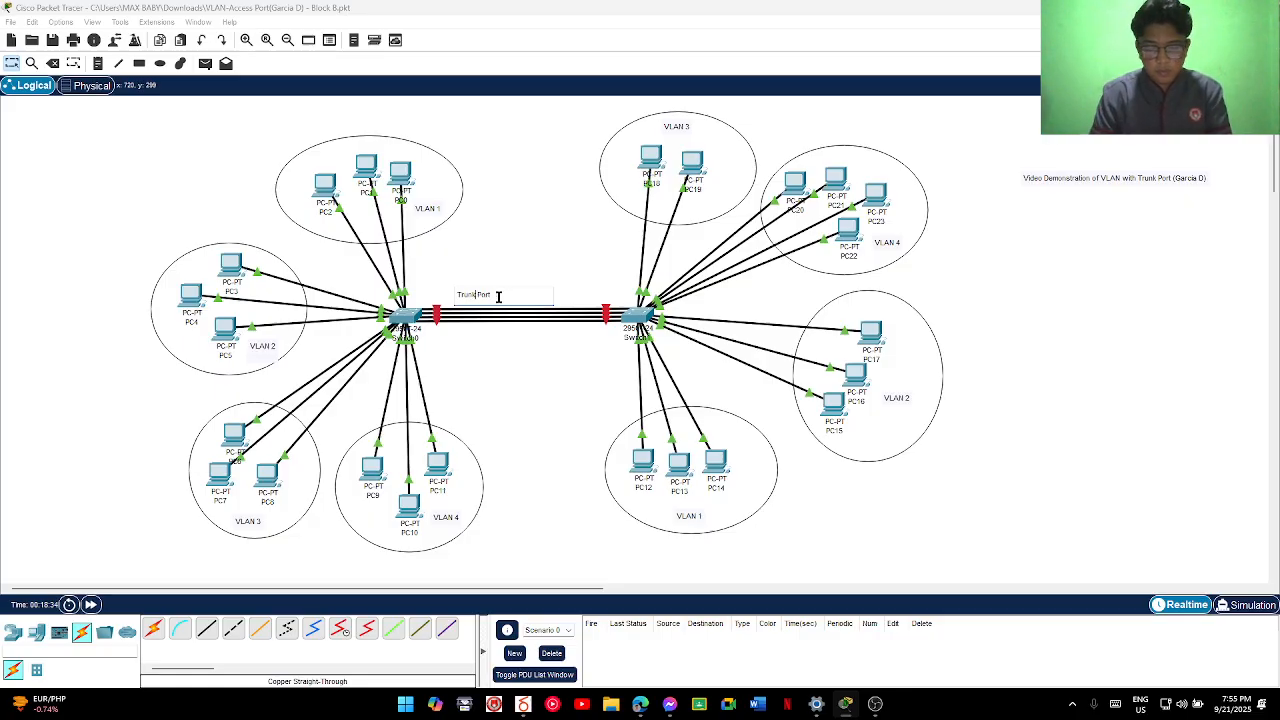
click(525, 242)
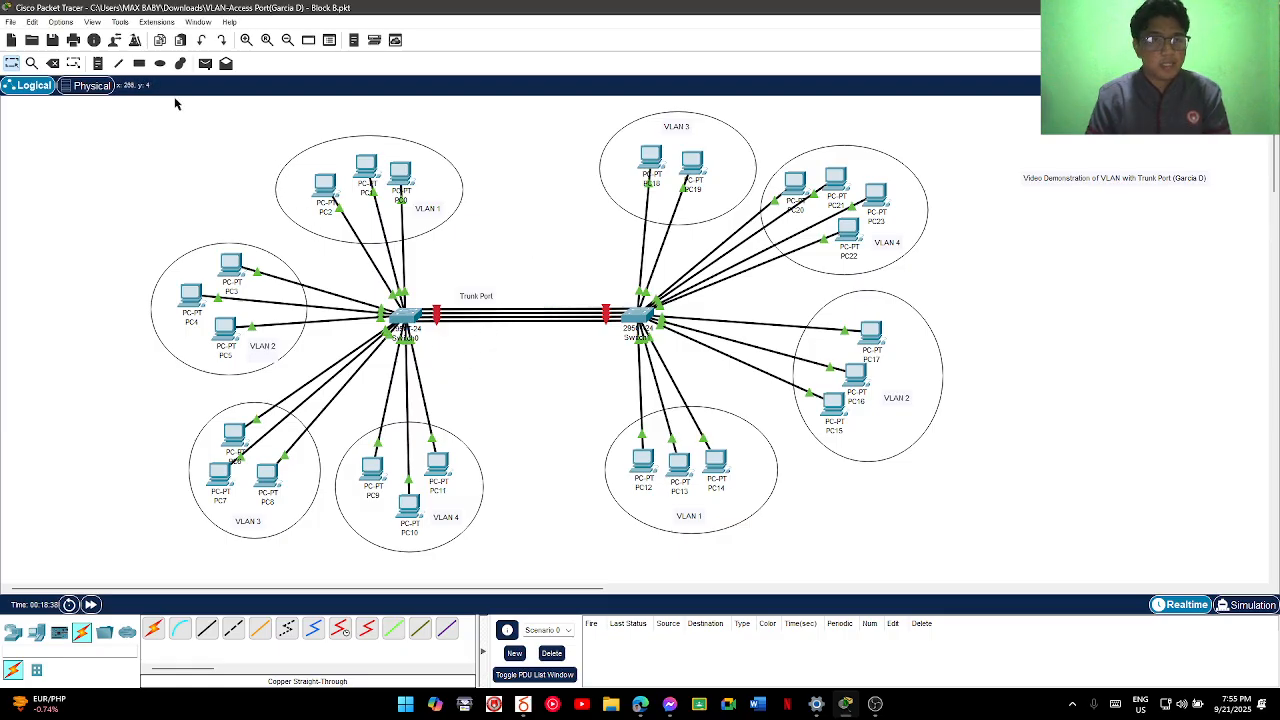
Delete all four cables between Switch0 and Switch1
click(53, 64)
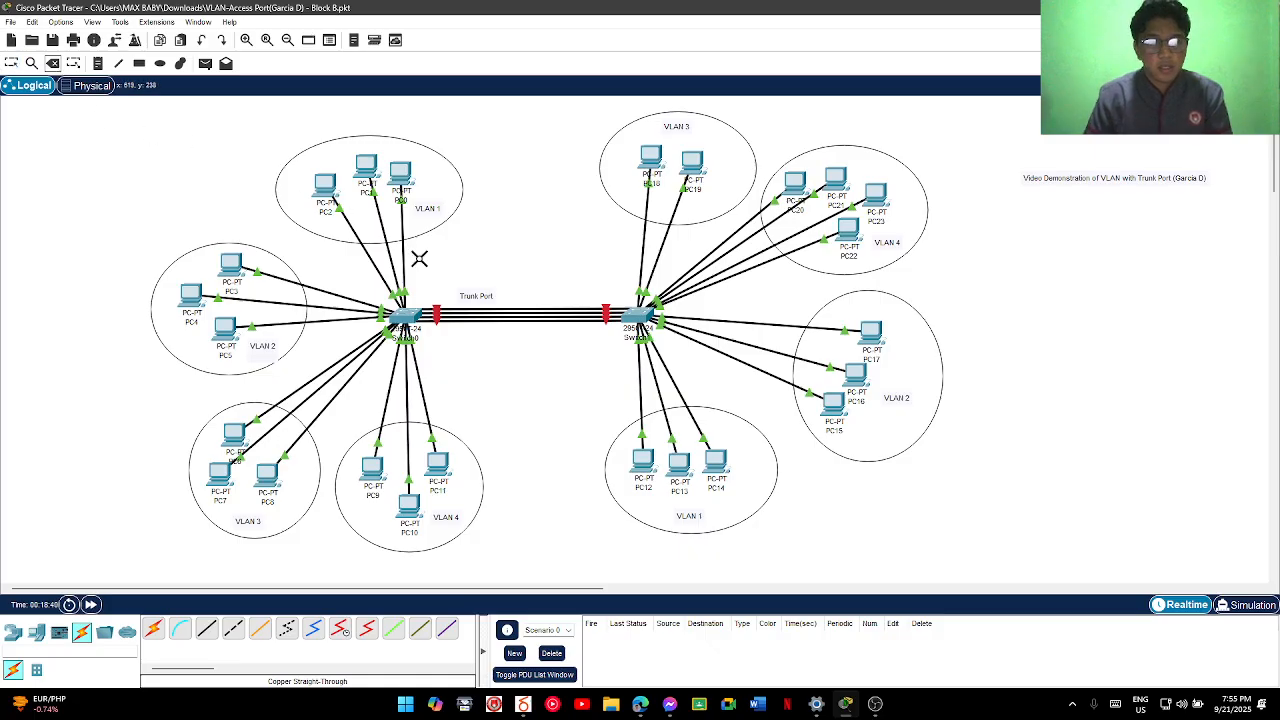
click(506, 312)
click(512, 318)
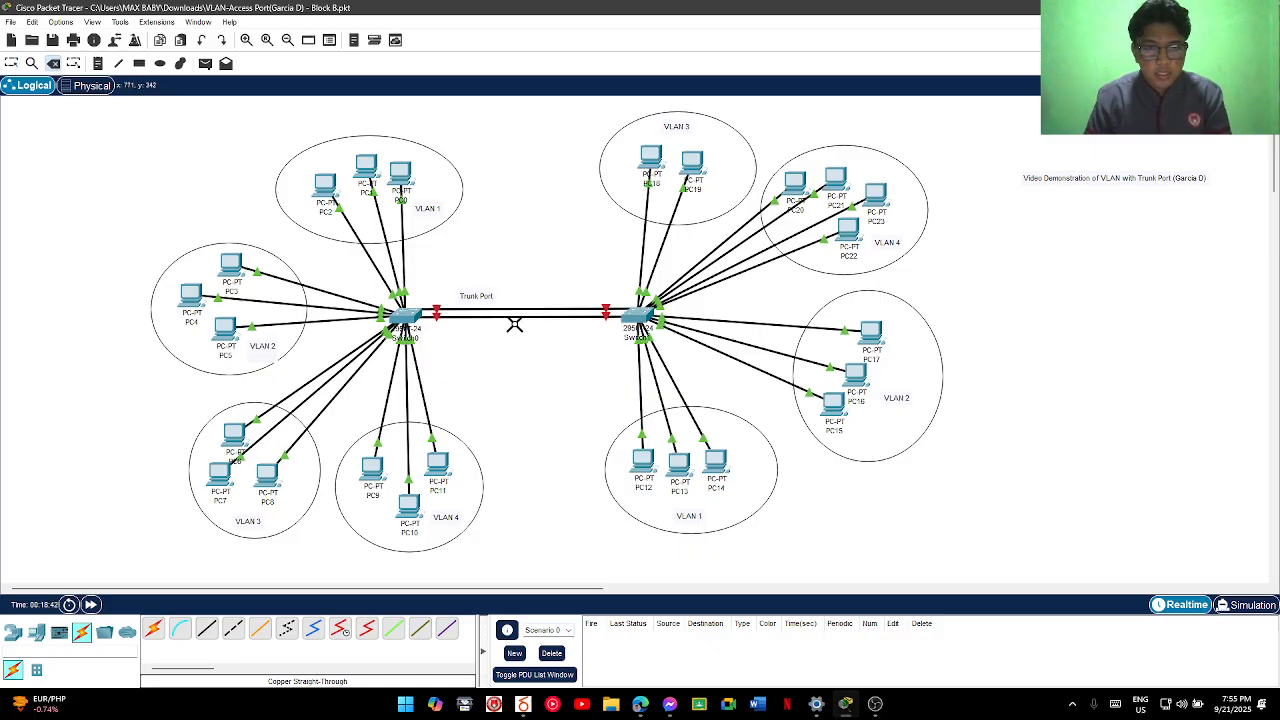
click(517, 314)
click(517, 311)
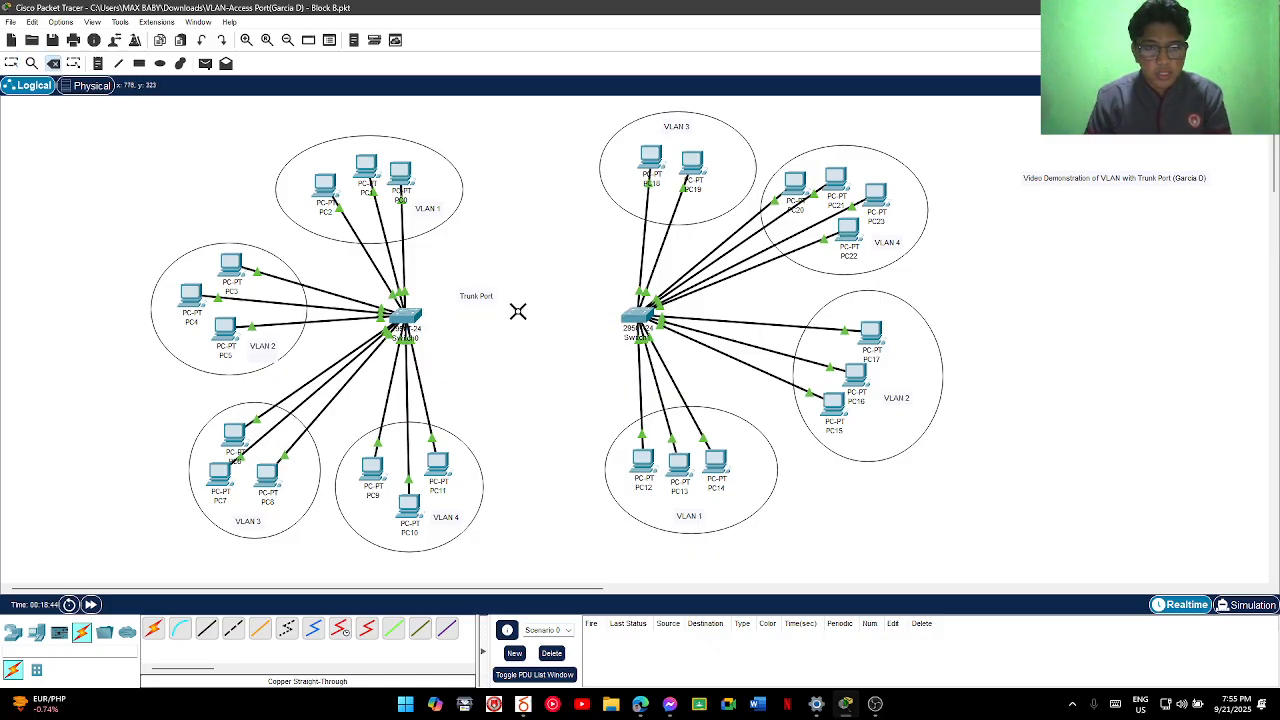
Connect Switch0's FastEthernet0/20 to Switch1's FastEthernet0/20 with a copper straight-through cable
click(206, 628)
click(405, 316)
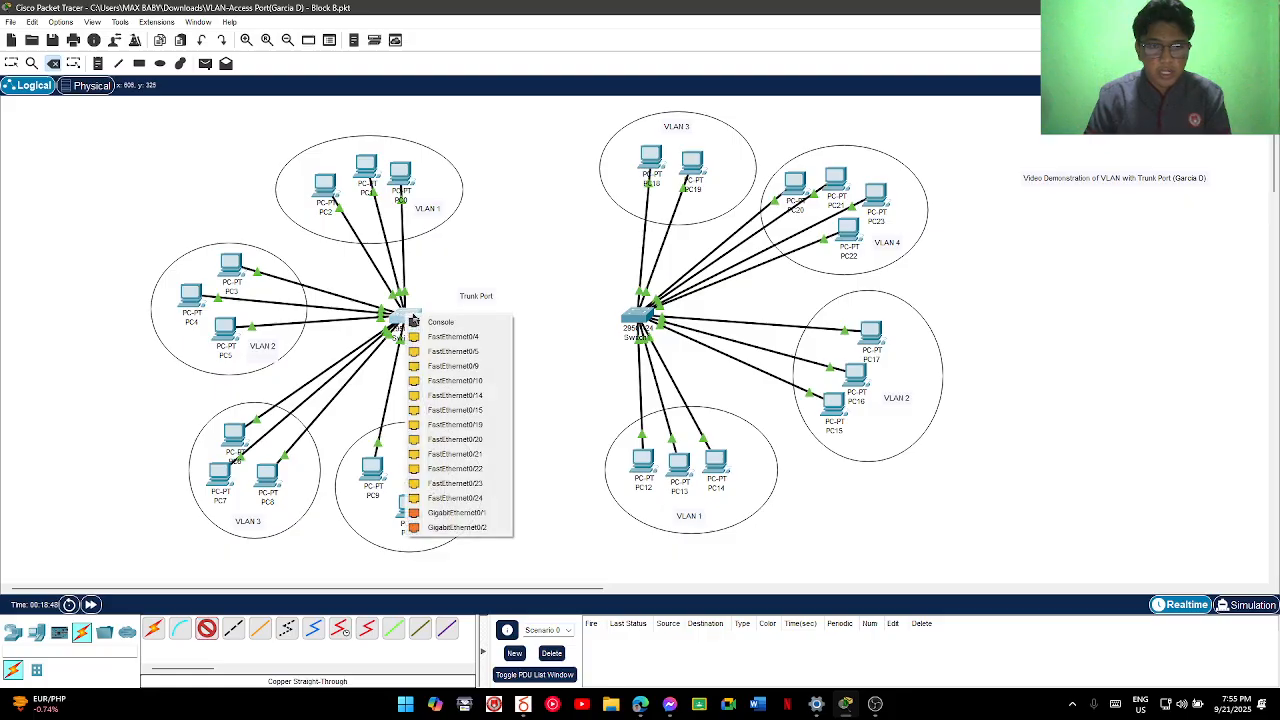
click(462, 442)
click(642, 316)
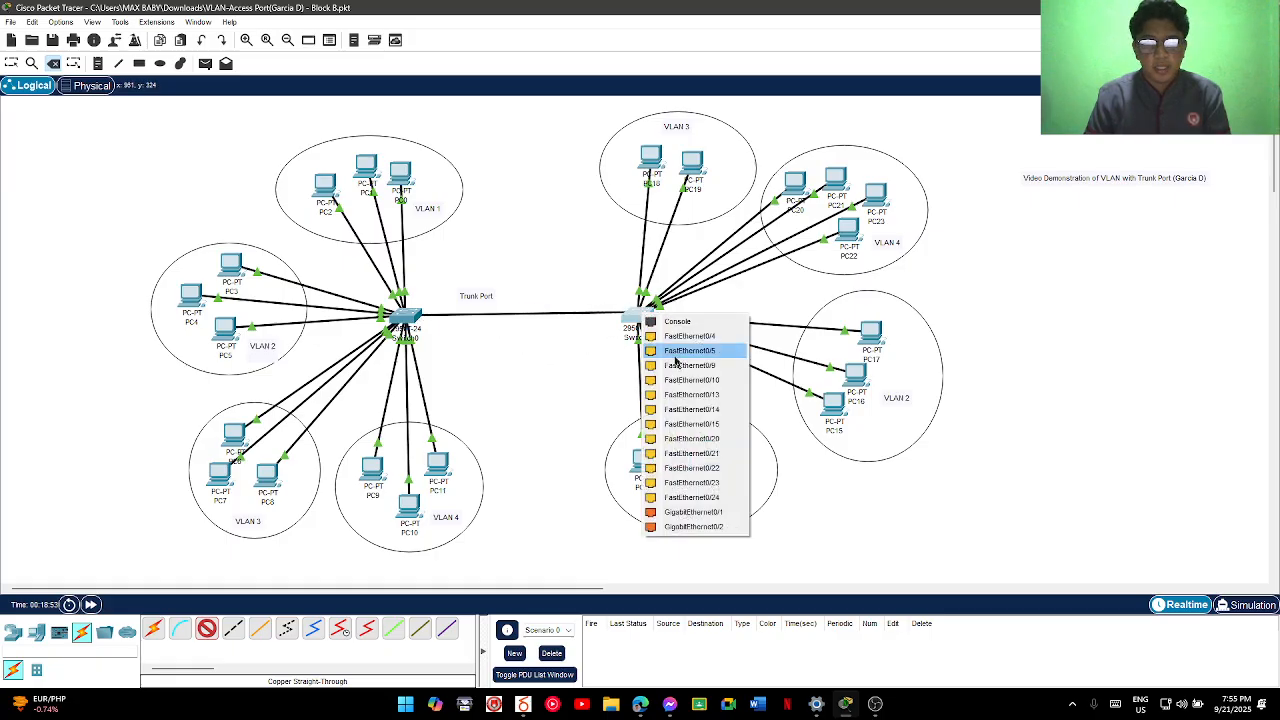
click(686, 438)
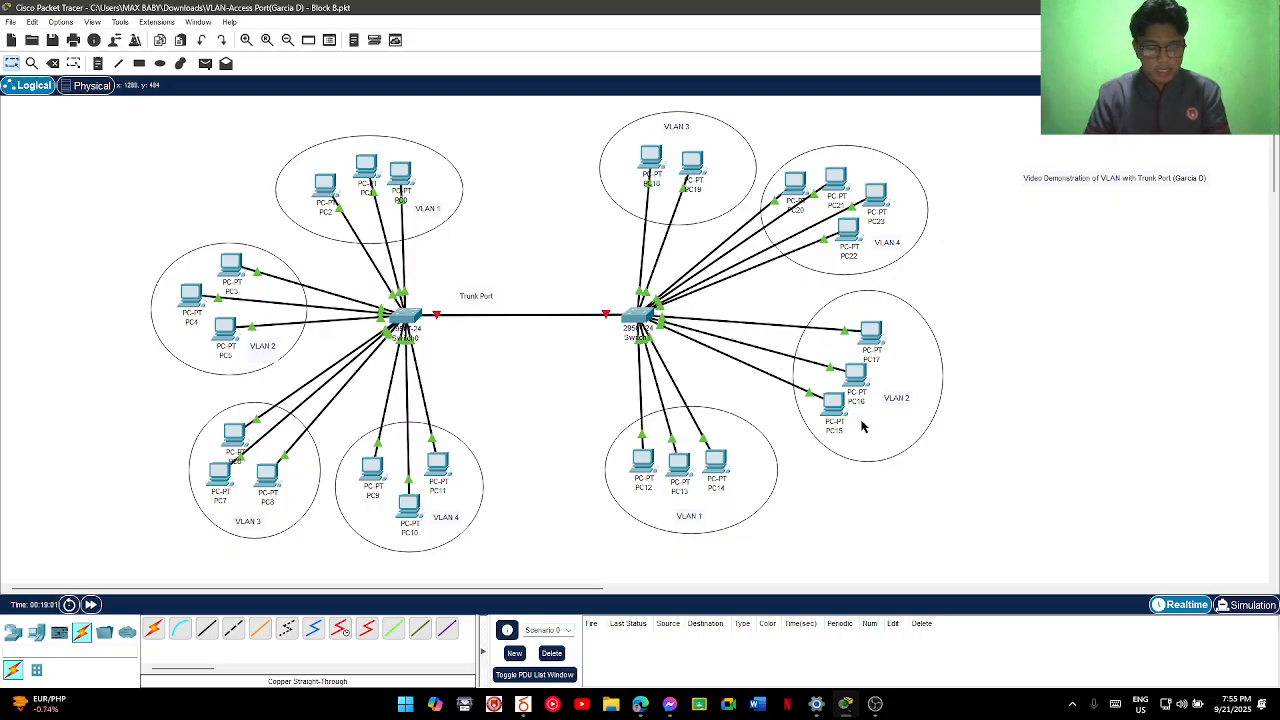
Save a copy of the network in Downloads with "Access" replaced by "Trunk" in the file name
key(ctrl+s)
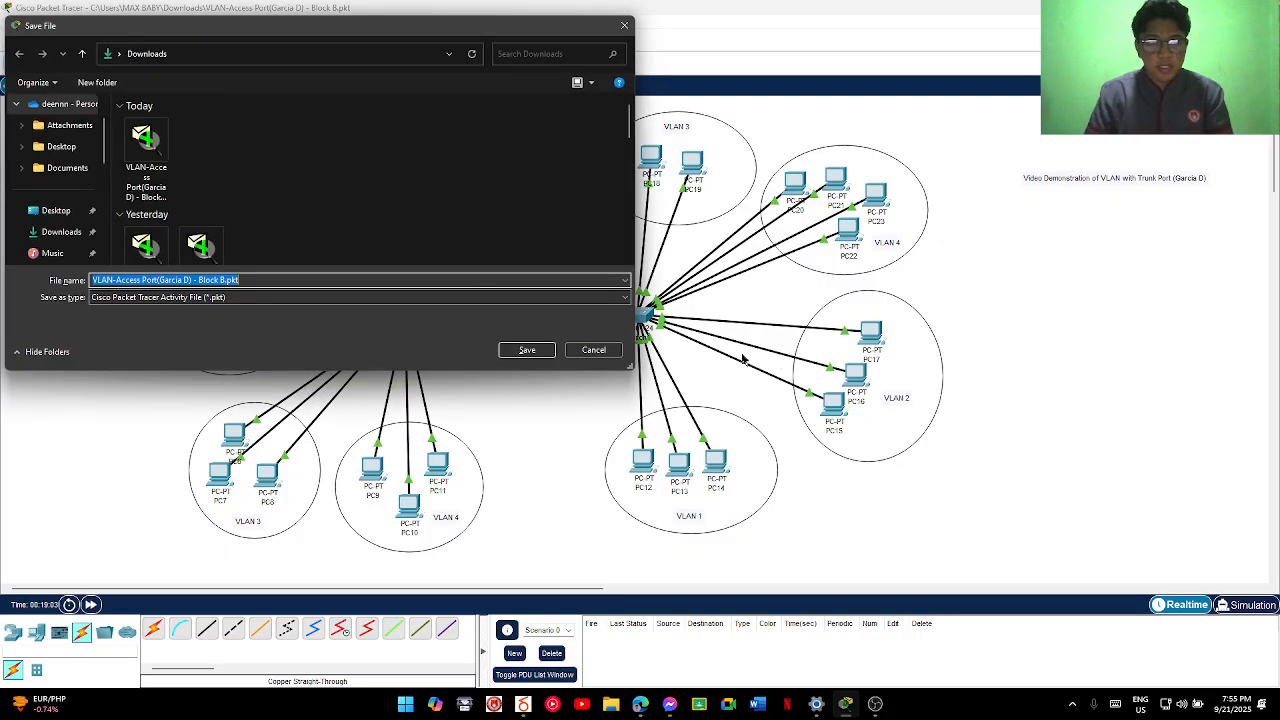
click(143, 280)
key(BackSpace)
key(BackSpace)
key(BackSpace)
key(BackSpace)
key(BackSpace)
key(BackSpace)
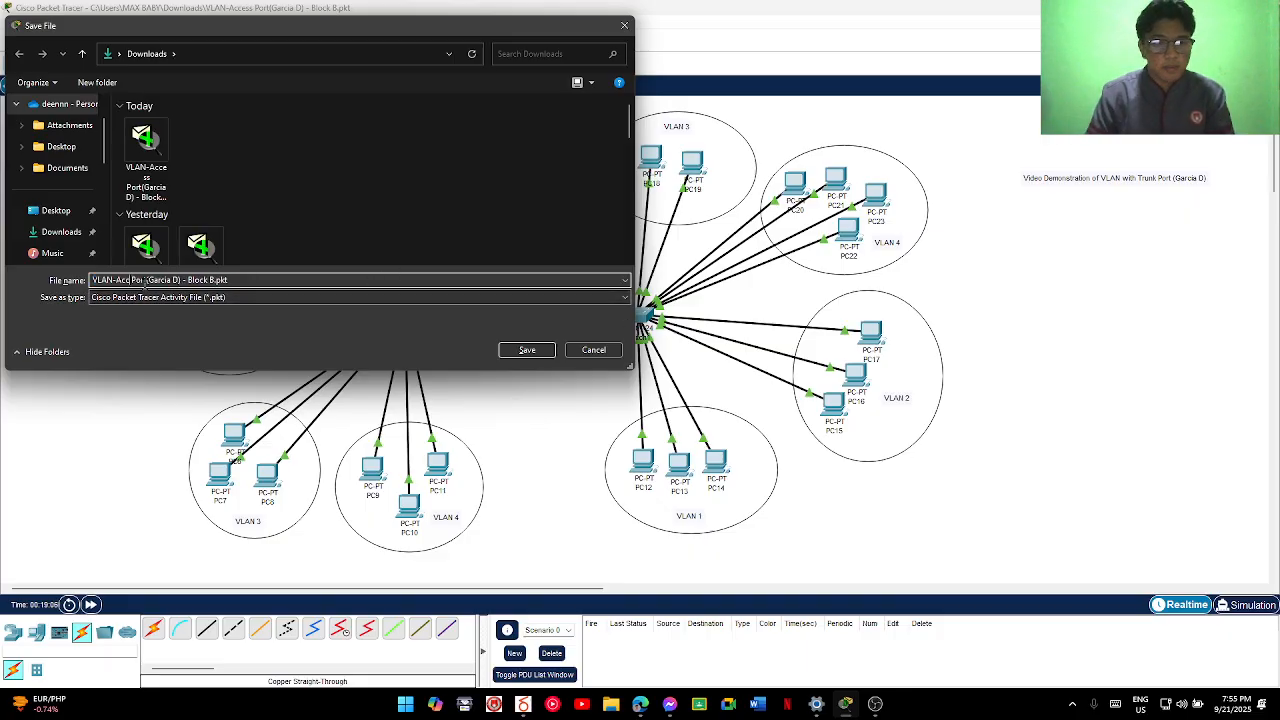
text(Trunk)
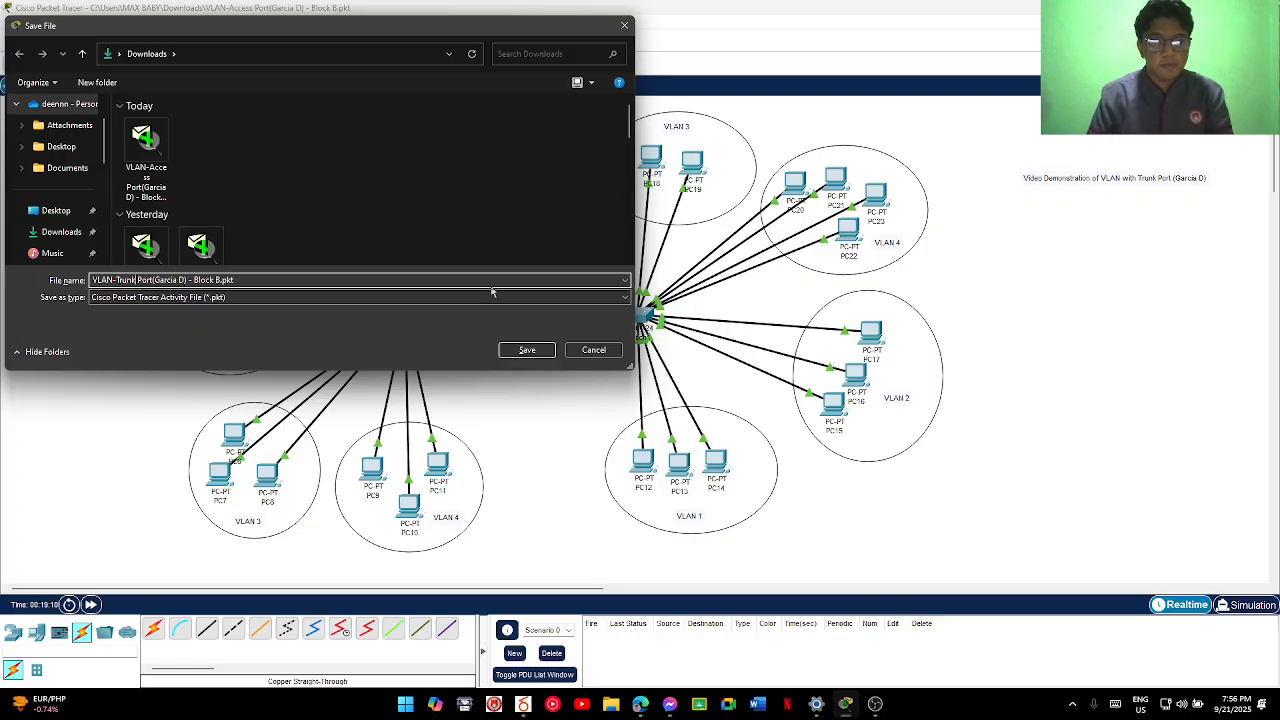
click(522, 347)
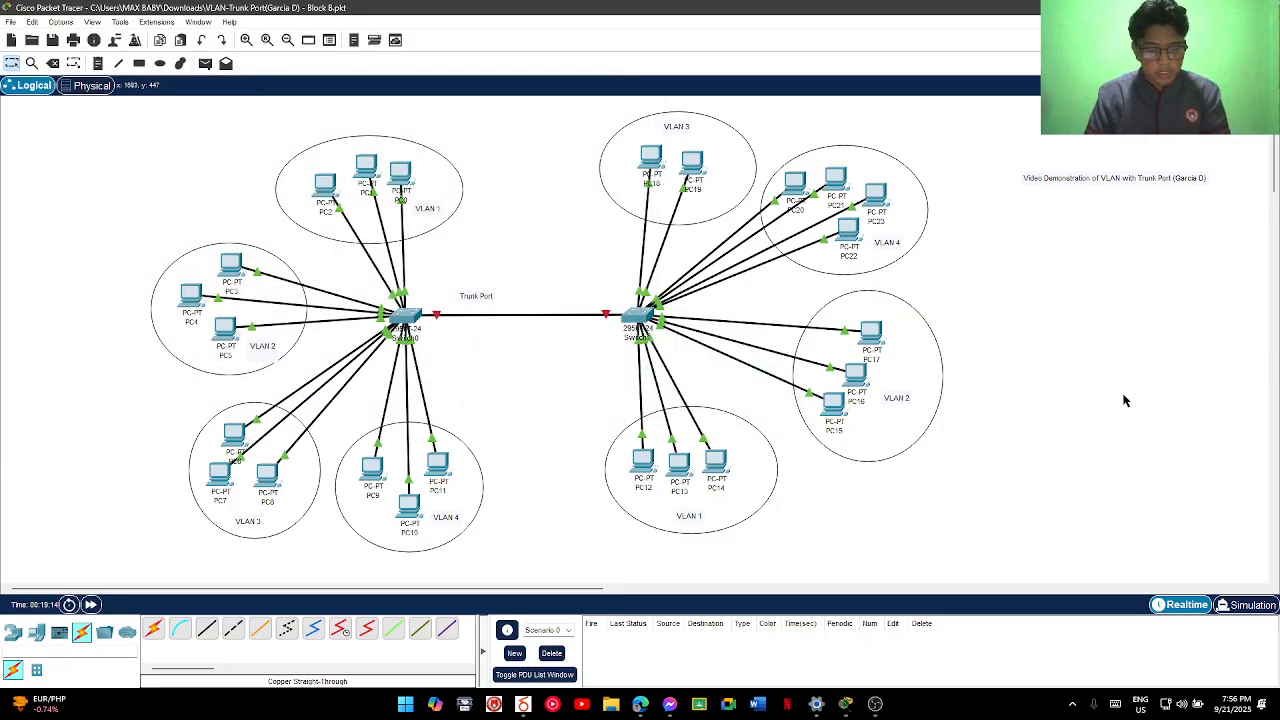
Capture a screenshot of the trunk-port topology, from the title bar down to the bottom of the workspace
key(super+shift+s)
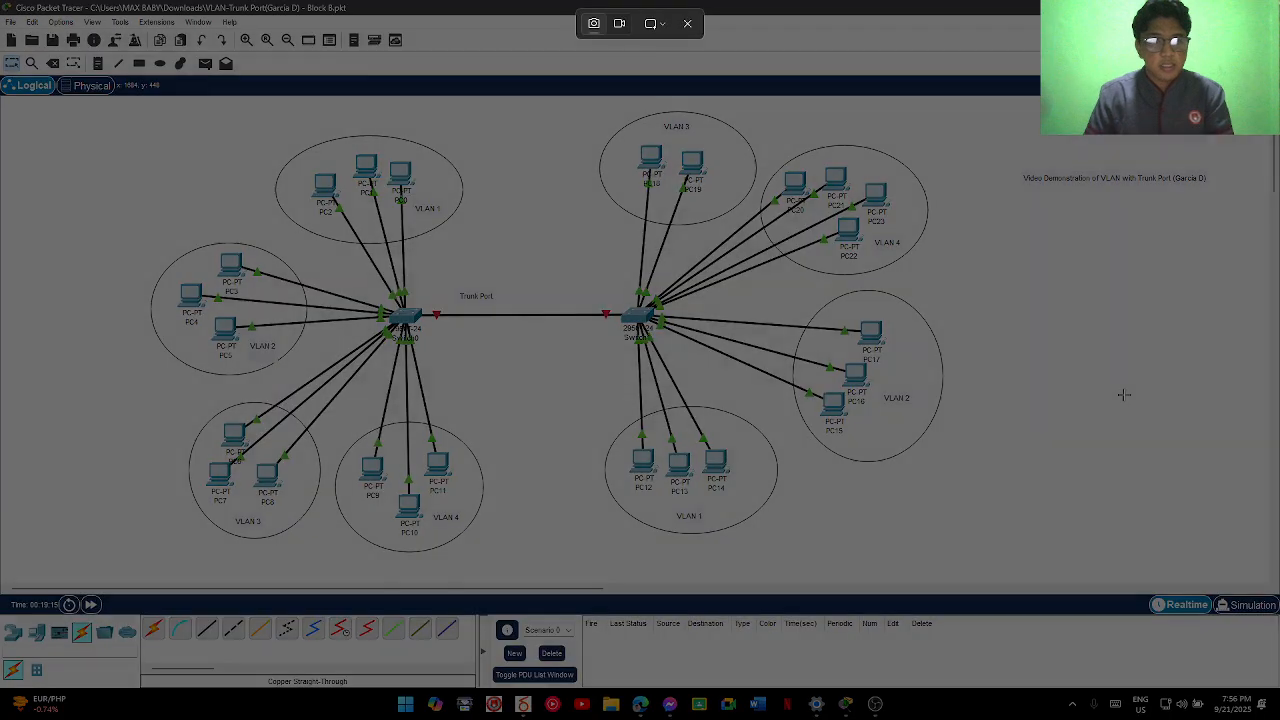
drag(1, 1, 1279, 588)
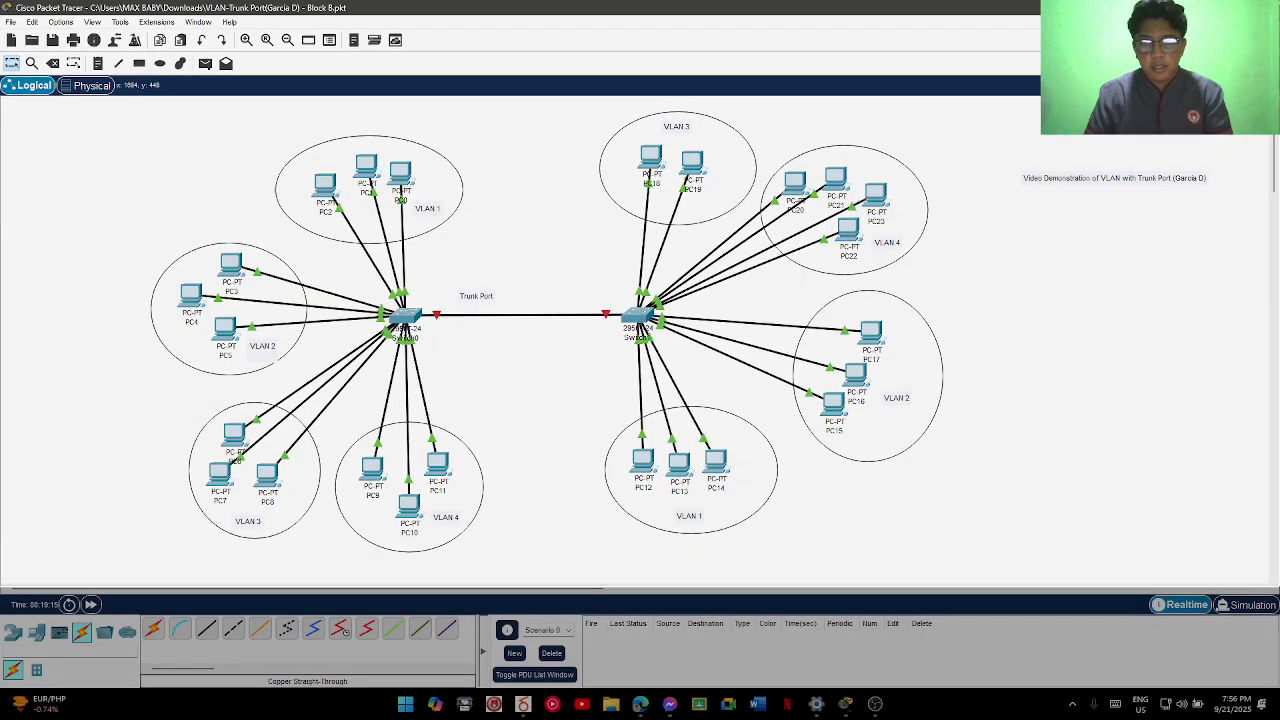